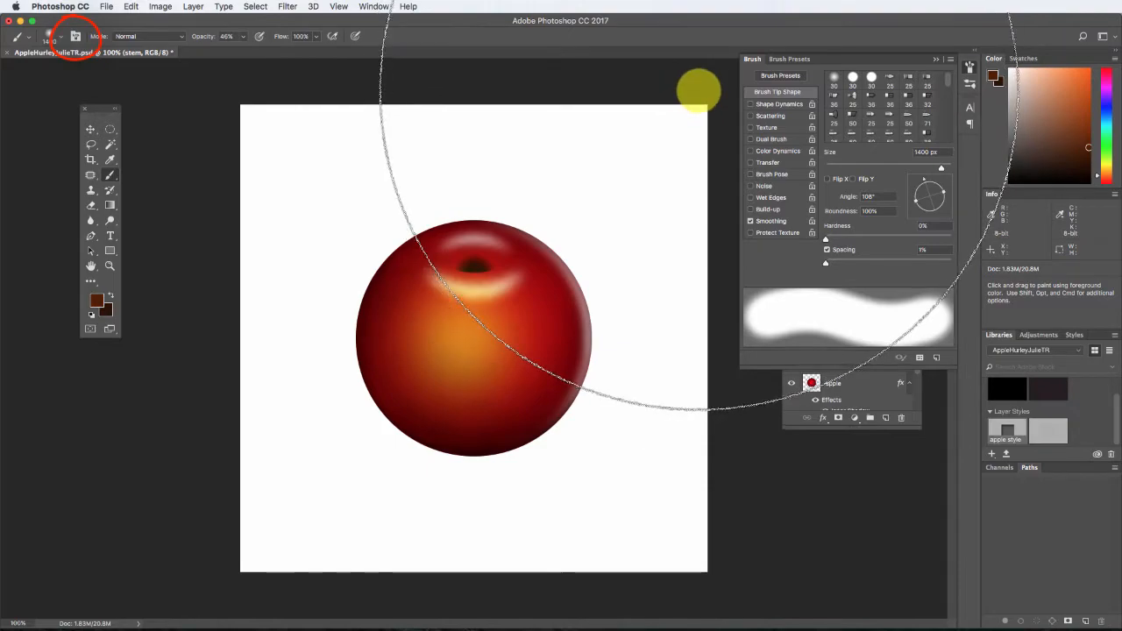
Set the brush tip to a size of 14 px with 100% hardness.
{"action": "key", "text": "bracketleft"}
{"action": "key", "text": "bracketleft"}
{"action": "key", "text": "bracketleft"}
{"action": "key", "text": "bracketleft"}
{"action": "key", "text": "bracketleft"}
{"action": "key", "text": "bracketleft"}
{"action": "key", "text": "bracketleft"}
{"action": "key", "text": "bracketleft"}
{"action": "key", "text": "bracketleft"}
{"action": "key", "text": "bracketleft"}
{"action": "key", "text": "bracketleft"}
{"action": "key", "text": "bracketleft"}
{"action": "key", "text": "bracketleft"}
{"action": "key", "text": "bracketleft"}
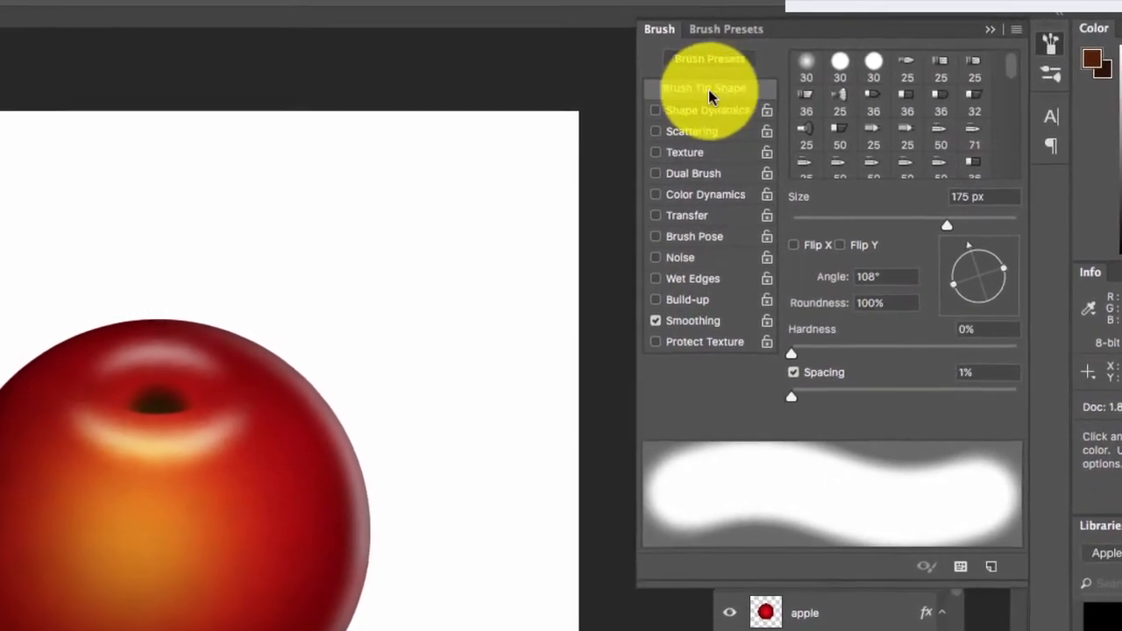
{"action": "left_click", "coordinate": [958, 196]}
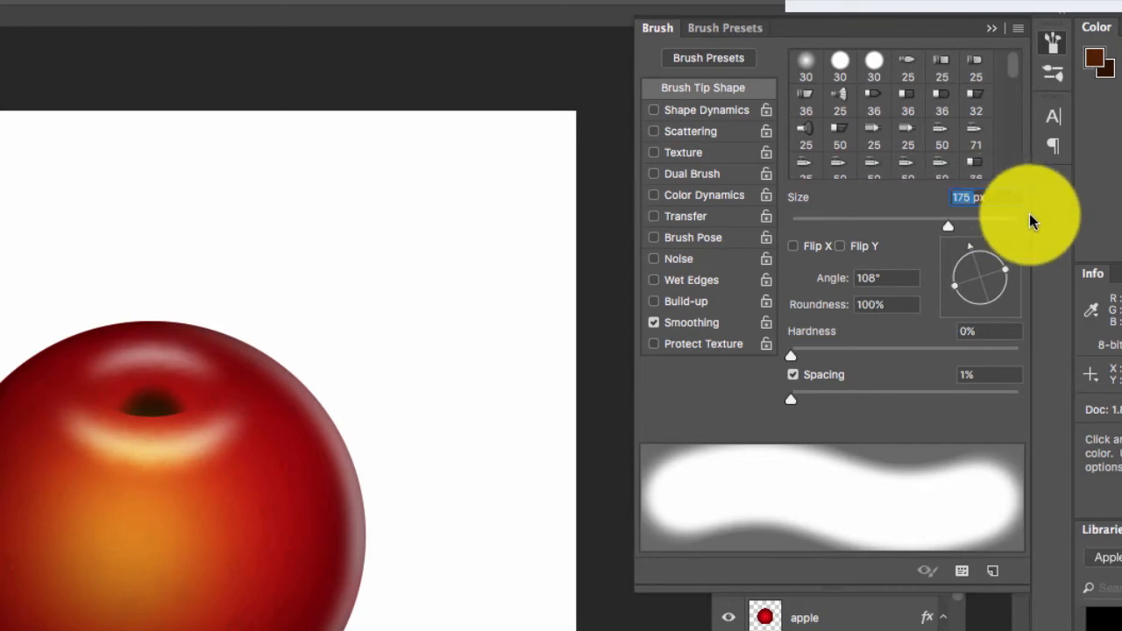
{"action": "type", "text": "14"}
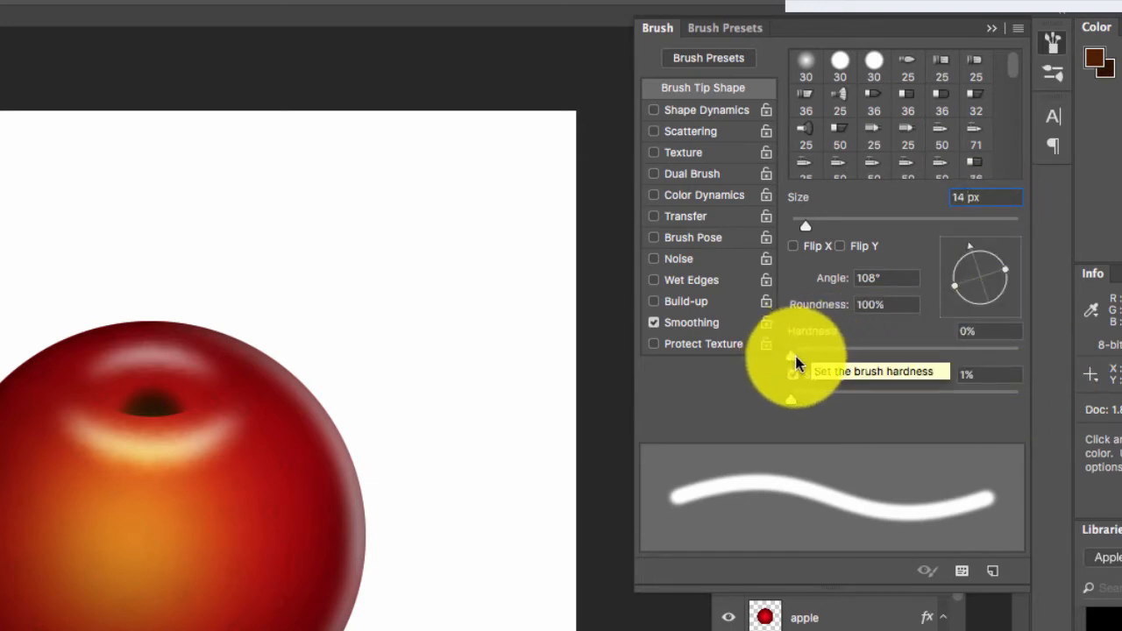
{"action": "left_click_drag", "start_coordinate": [793, 358], "coordinate": [1102, 376]}
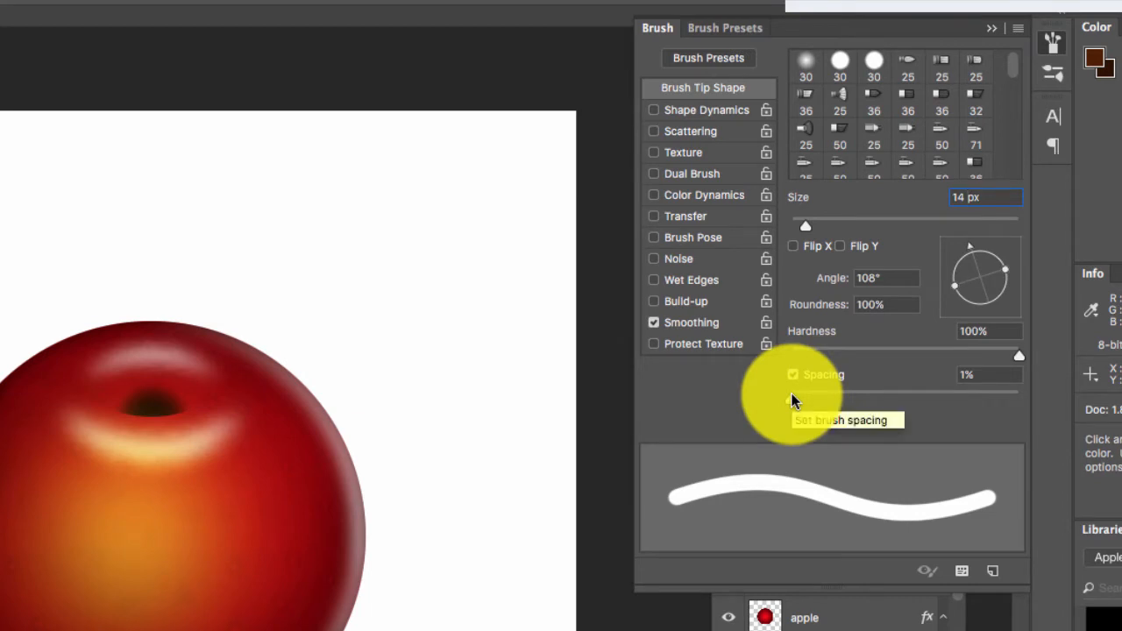
Enable Shape Dynamics for the brush with size control set to Fade at 70 and a minimum diameter of 20%.
{"action": "left_click", "coordinate": [693, 112]}
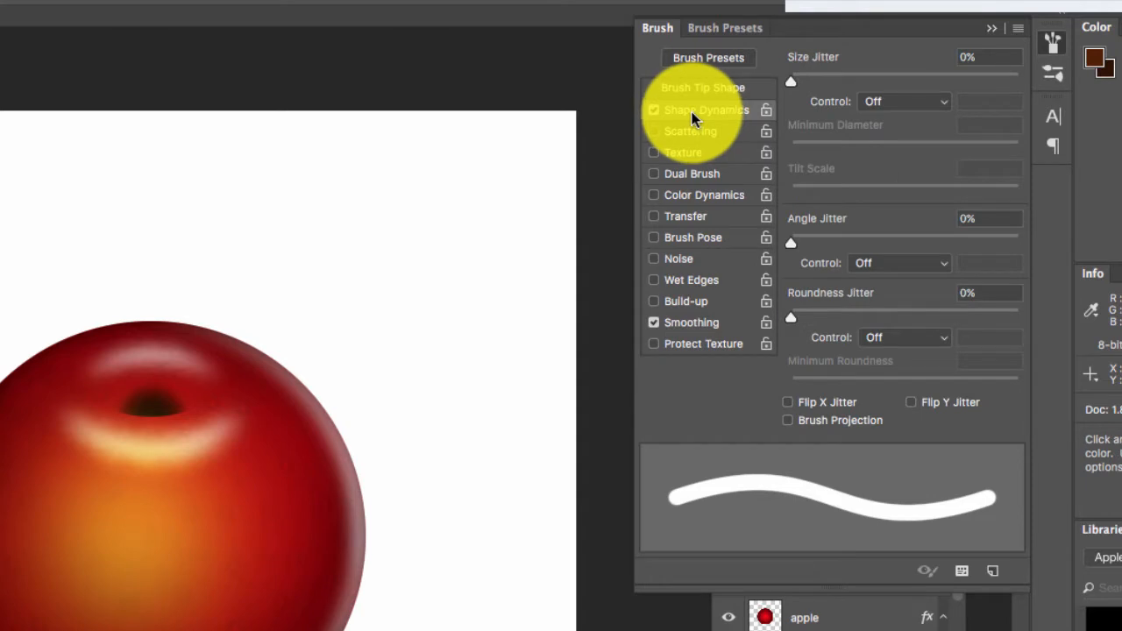
{"action": "left_click", "coordinate": [927, 105]}
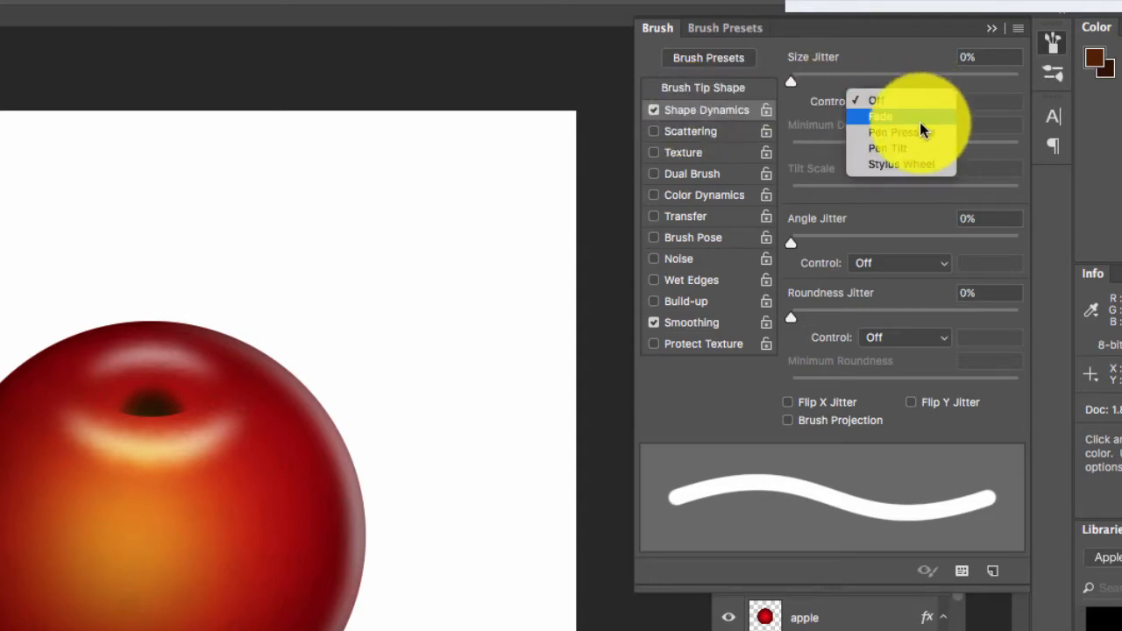
{"action": "left_click", "coordinate": [919, 123]}
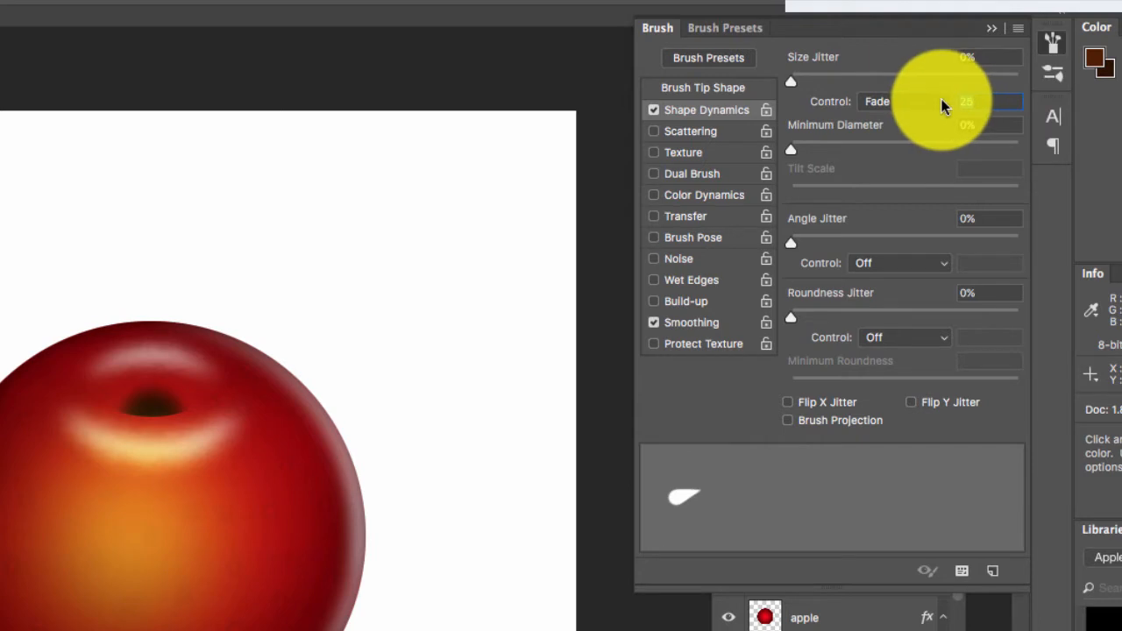
{"action": "type", "text": "70"}
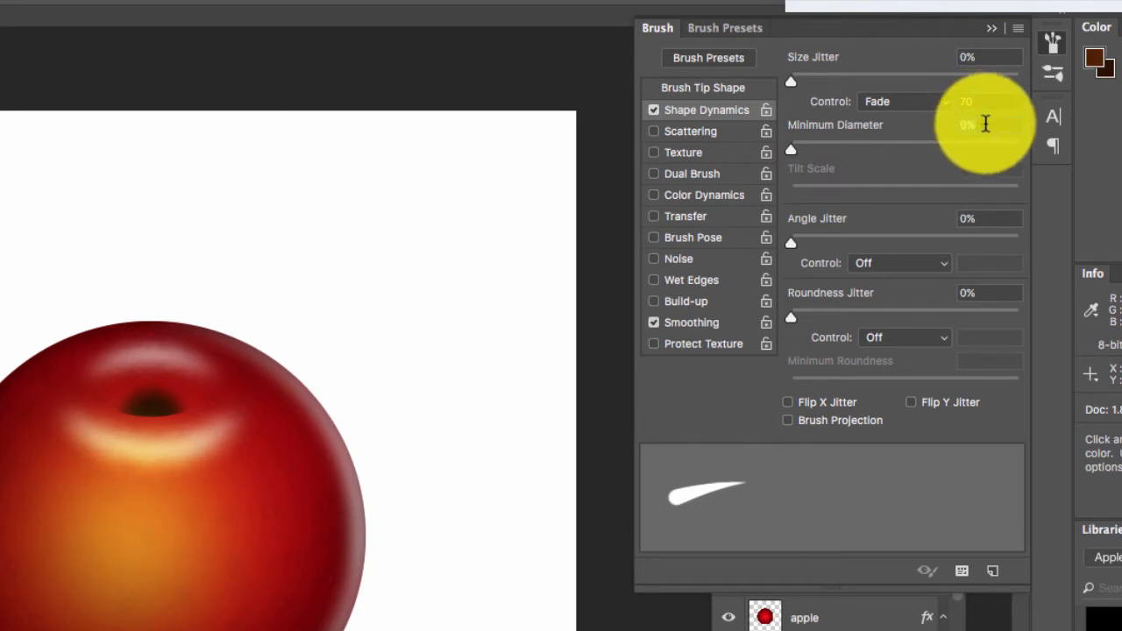
{"action": "left_click", "coordinate": [985, 123]}
{"action": "type", "text": "20"}
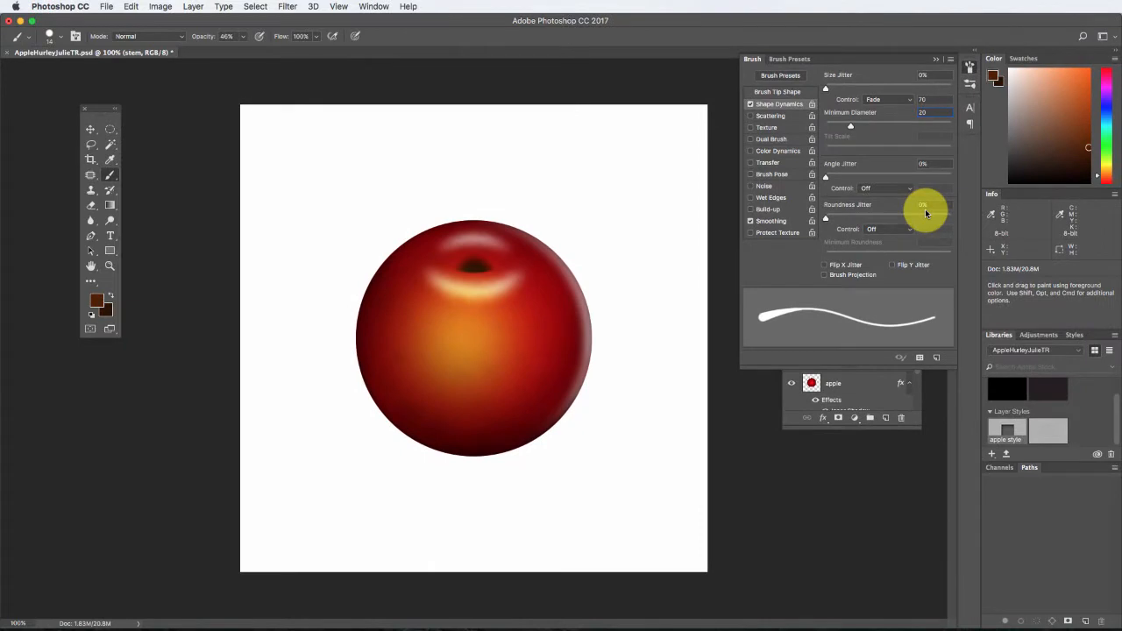
Set the foreground color to the dark brown 512103.
{"action": "left_click", "coordinate": [98, 305]}
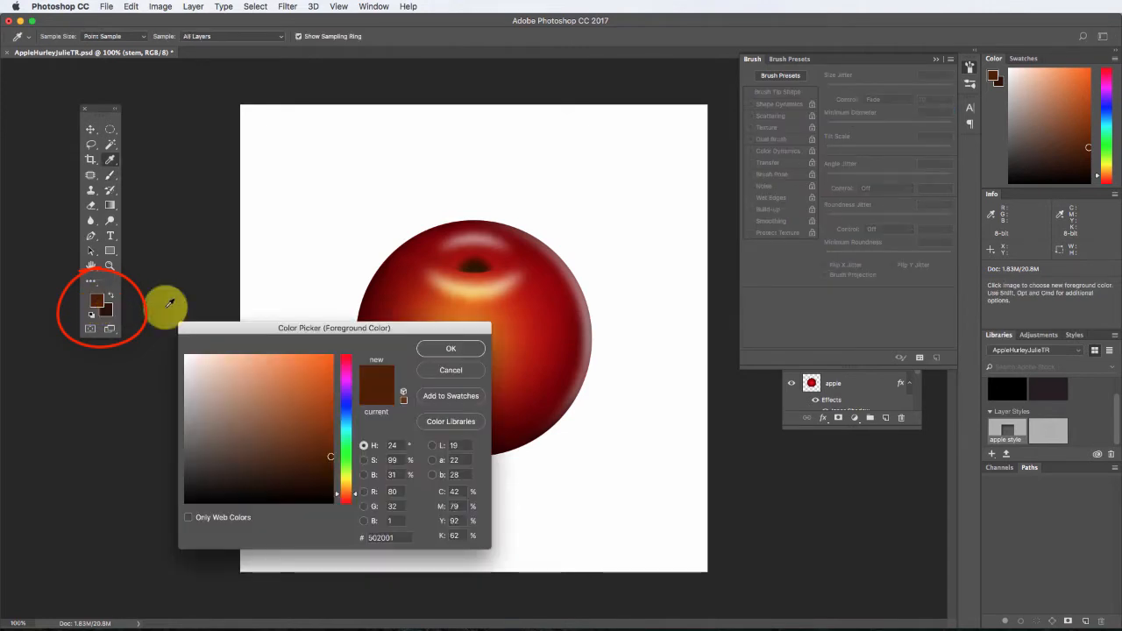
{"action": "left_click_drag", "start_coordinate": [263, 325], "coordinate": [303, 256]}
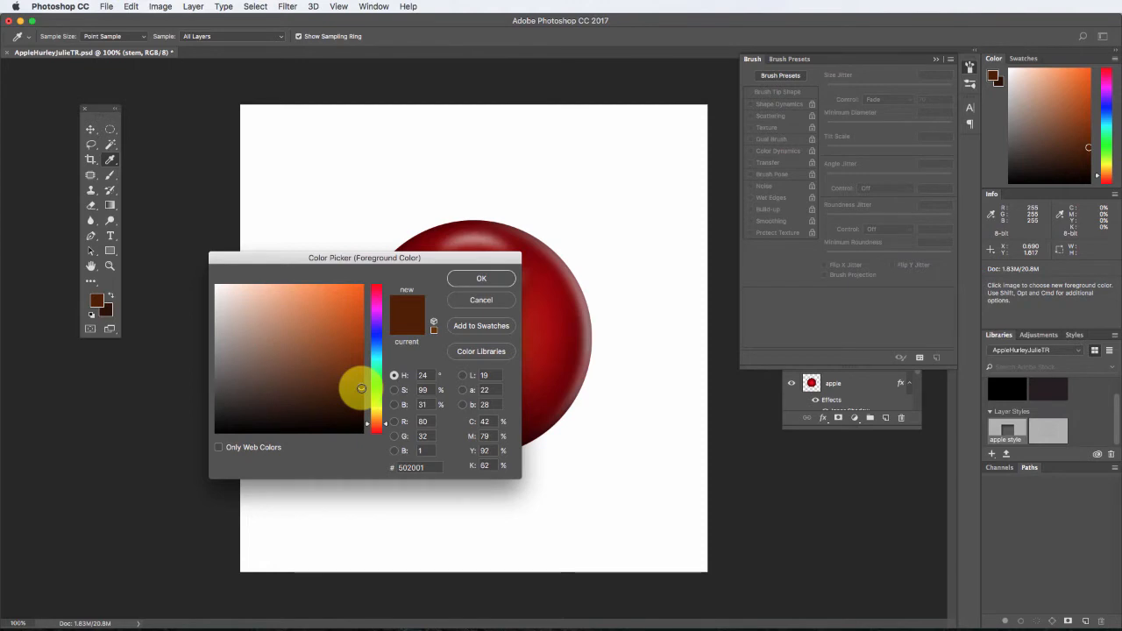
{"action": "left_click", "coordinate": [428, 467]}
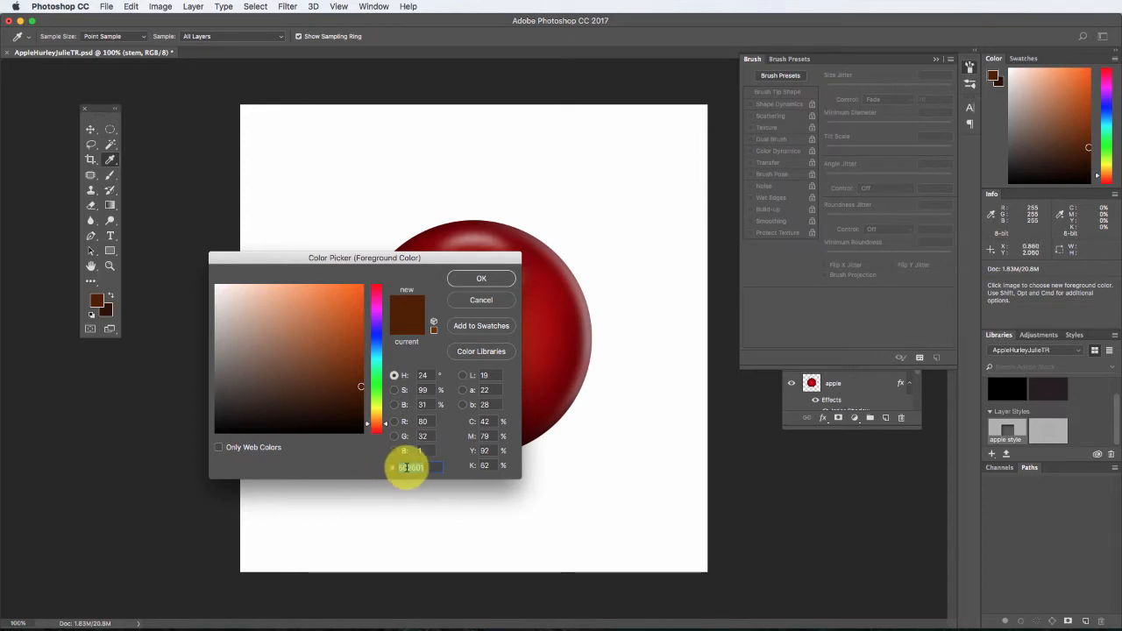
{"action": "double_click", "coordinate": [408, 468]}
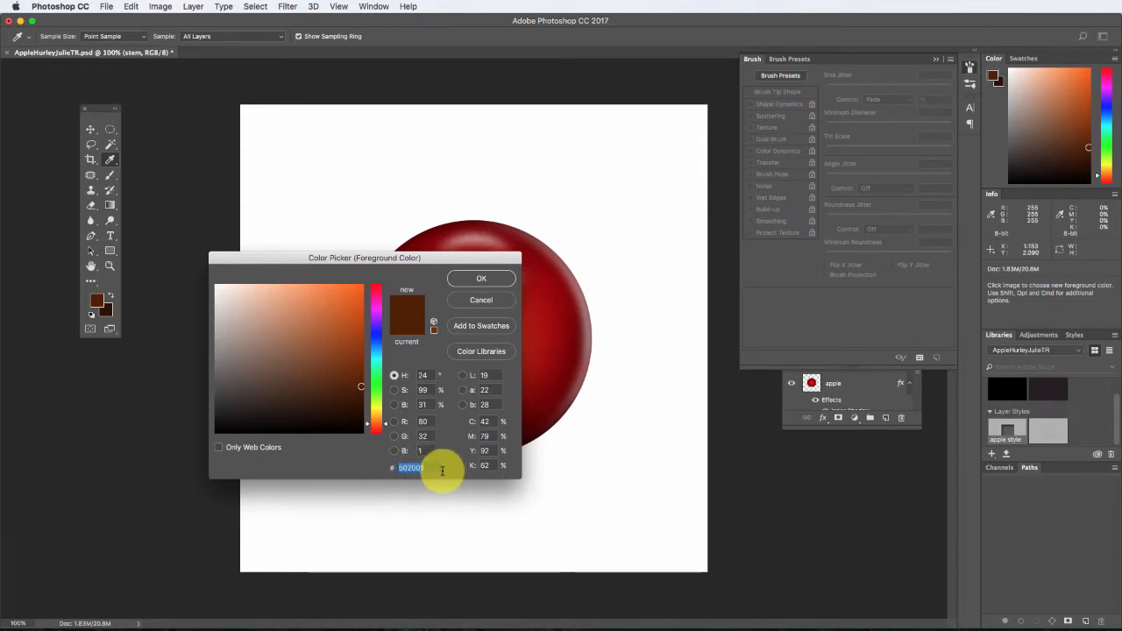
{"action": "left_click", "coordinate": [359, 386]}
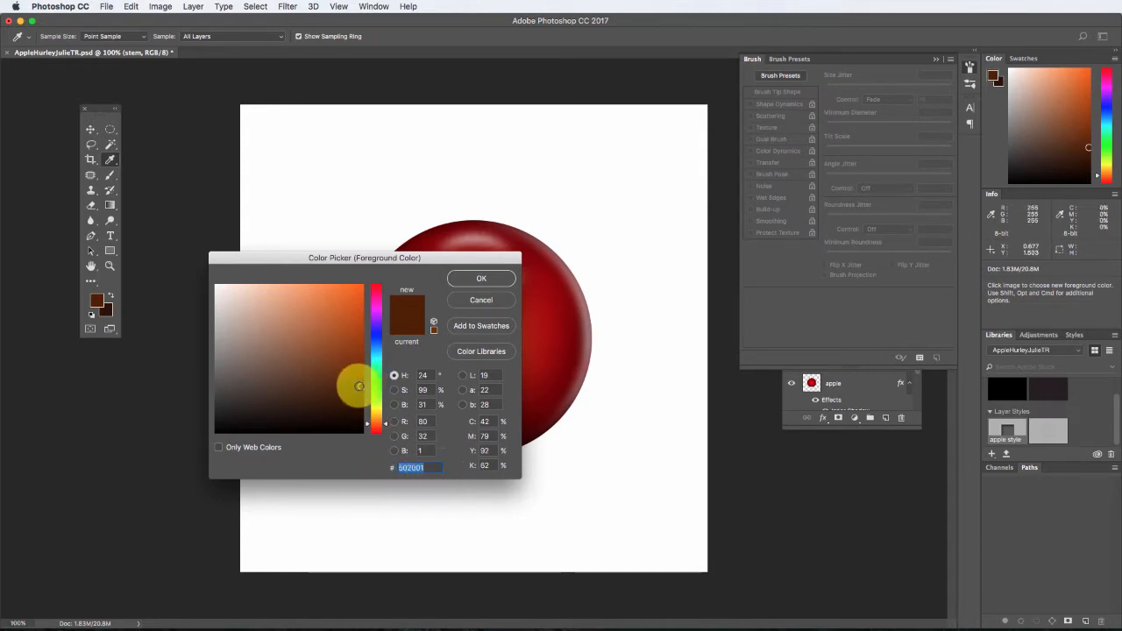
{"action": "left_click", "coordinate": [482, 278]}
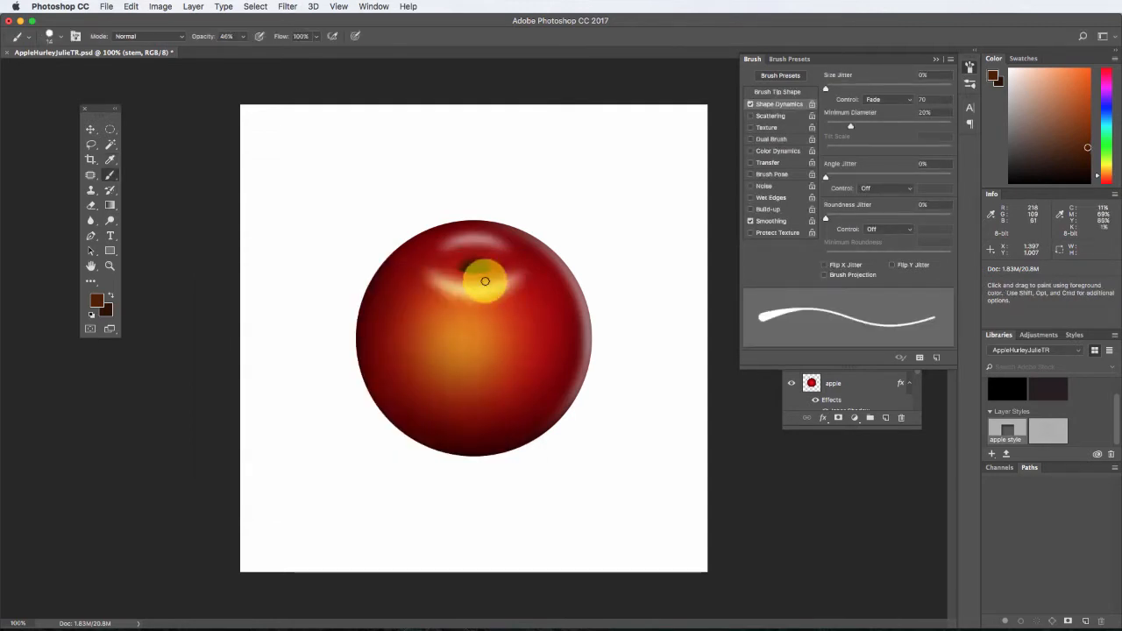
Draw a curved stem path with the Pen tool in Path mode, from just above the apple down to below its dent.
{"action": "left_click", "coordinate": [91, 237]}
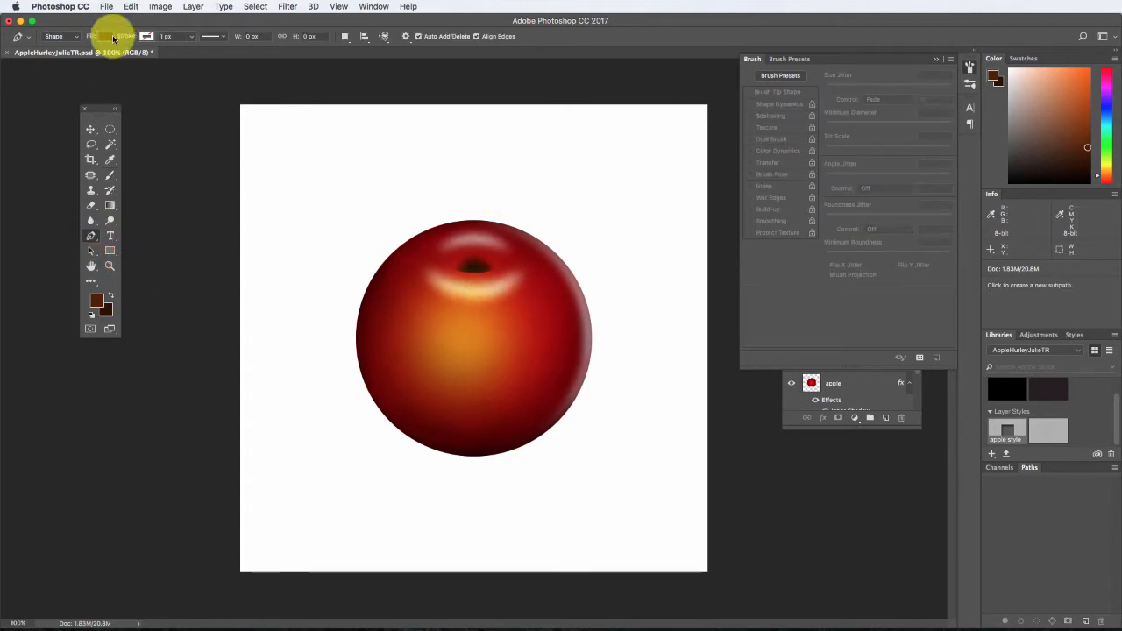
{"action": "left_click", "coordinate": [59, 36]}
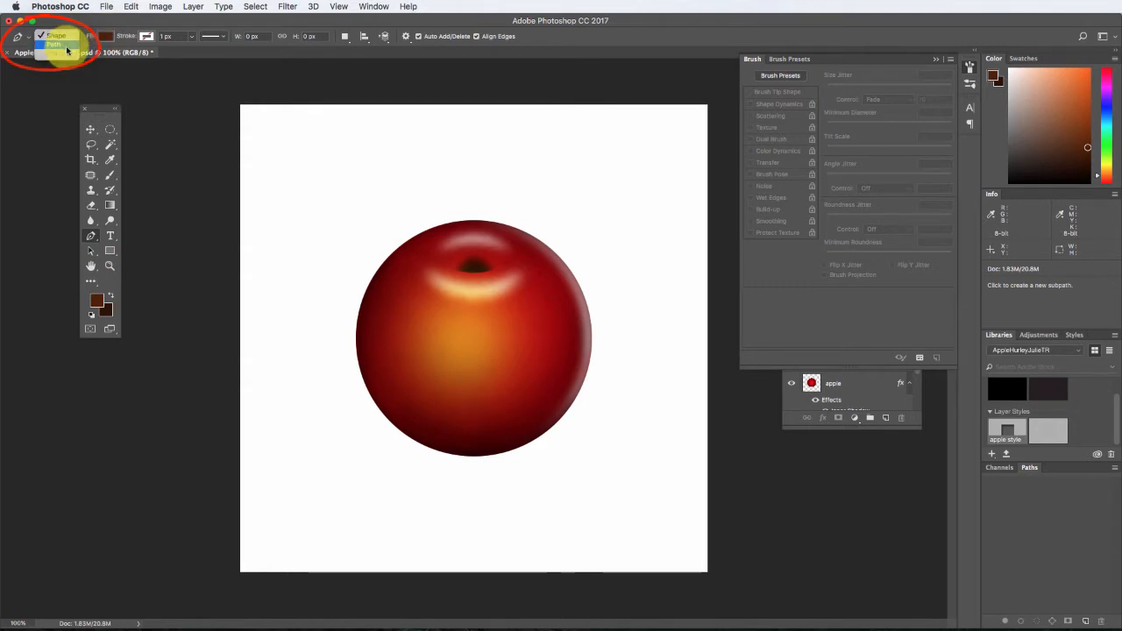
{"action": "left_click", "coordinate": [66, 46]}
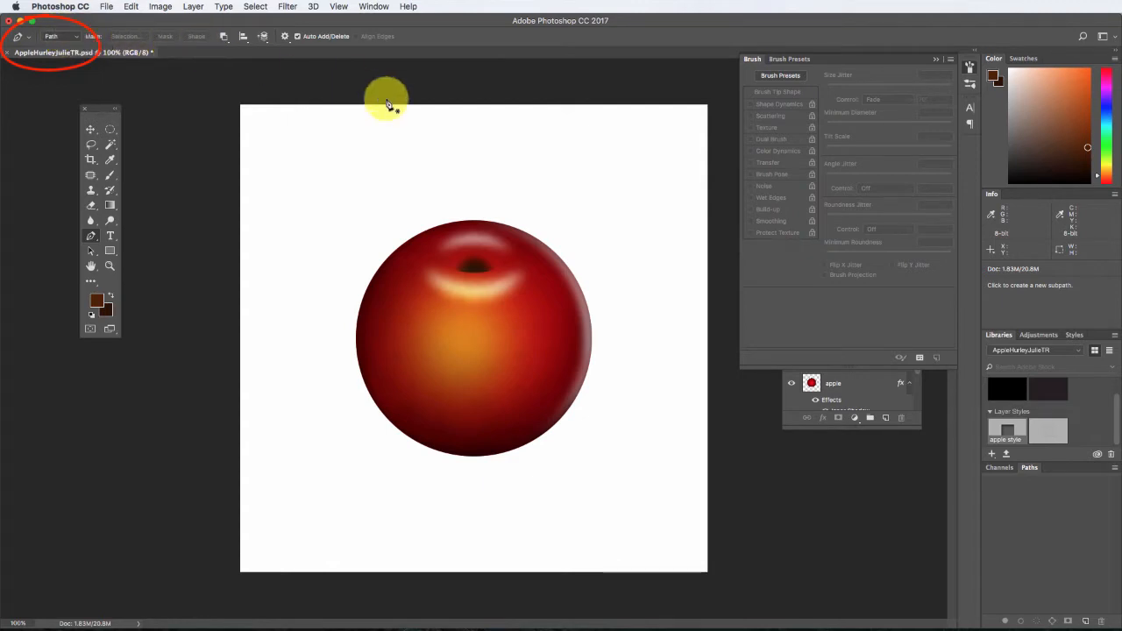
{"action": "left_click", "coordinate": [501, 206]}
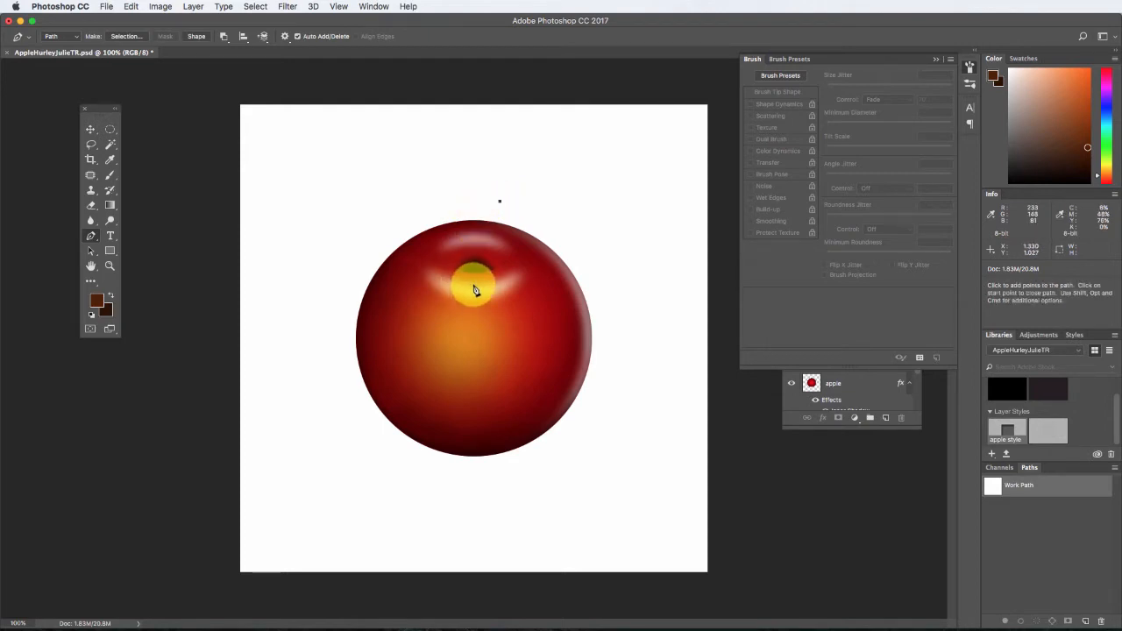
{"action": "left_click_drag", "start_coordinate": [474, 287], "coordinate": [474, 368]}
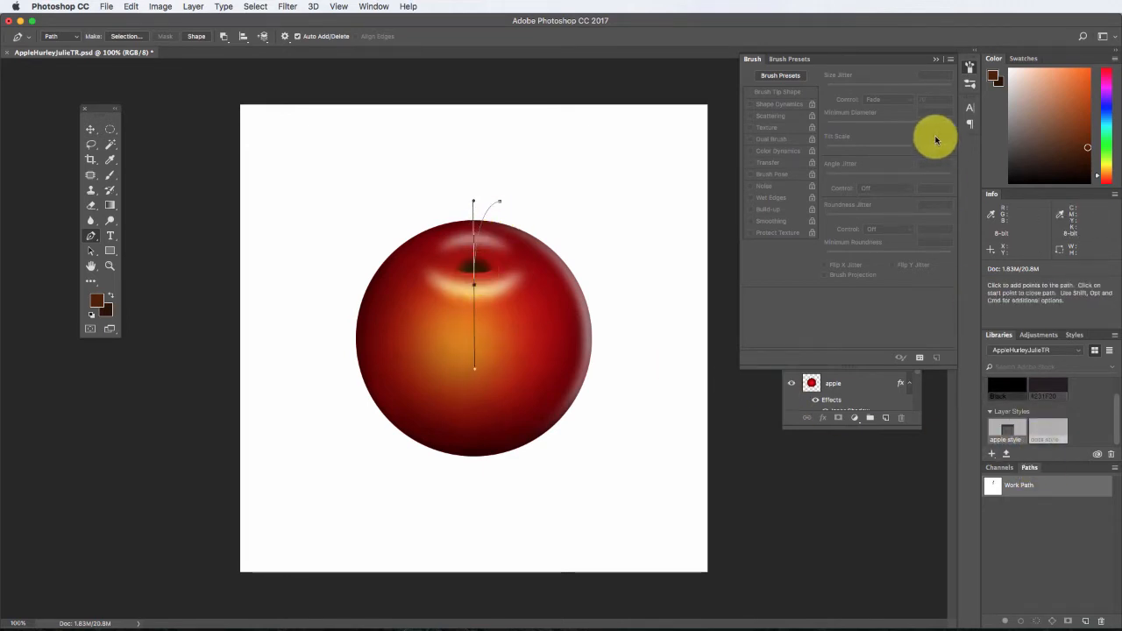
Float the path list beside the layers and save the work path as "stem" with the stem layer active.
{"action": "left_click", "coordinate": [936, 59]}
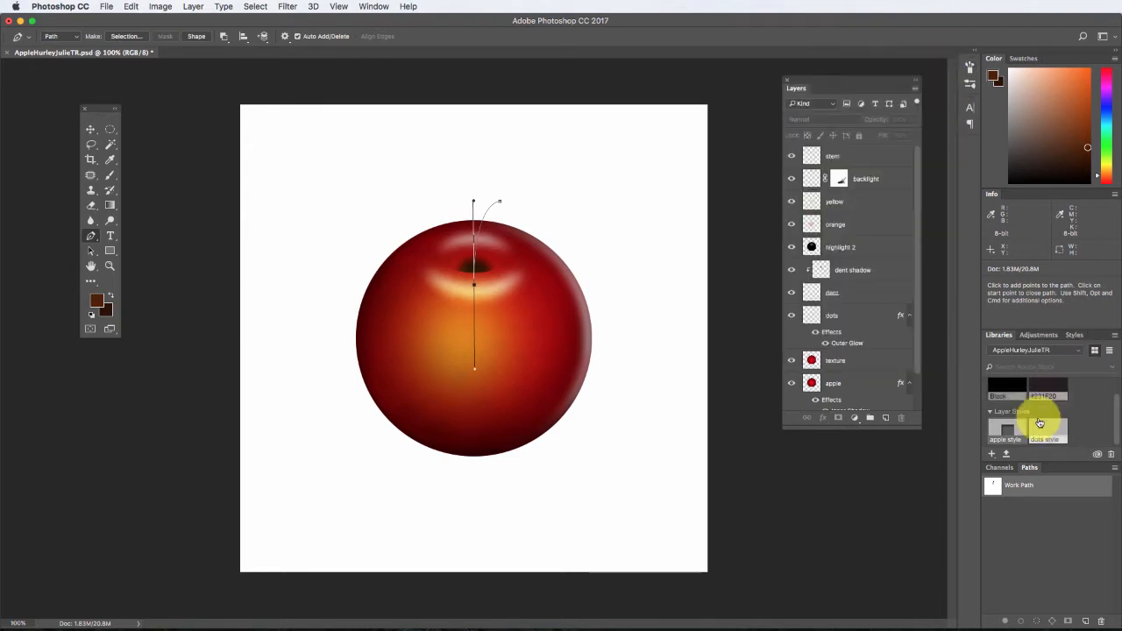
{"action": "left_click_drag", "start_coordinate": [1035, 465], "coordinate": [639, 88]}
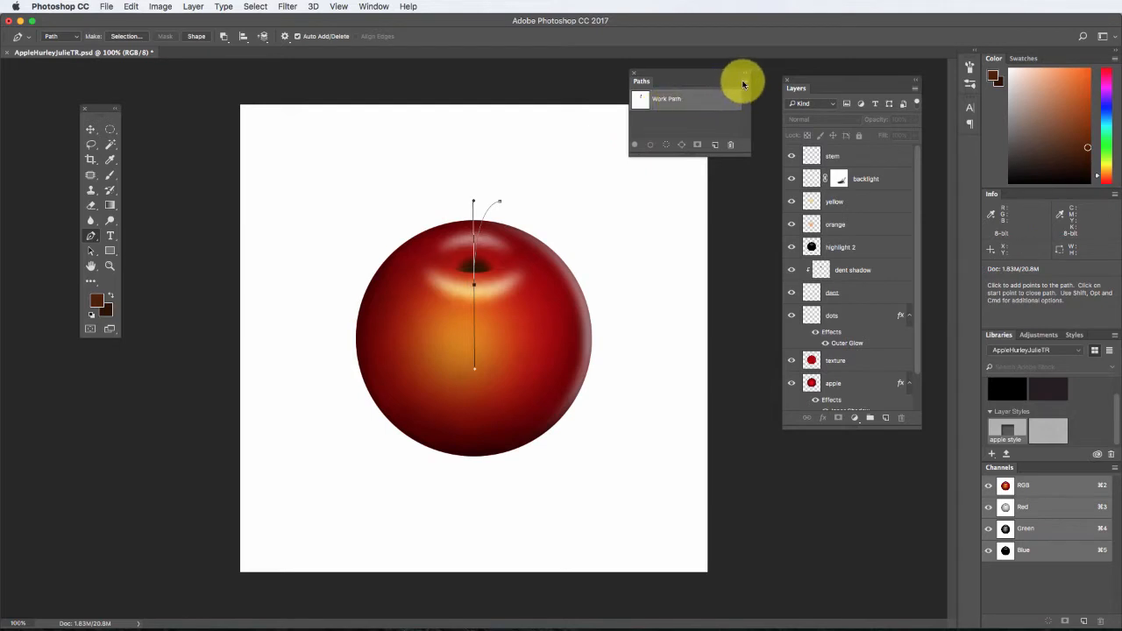
{"action": "left_click", "coordinate": [860, 156]}
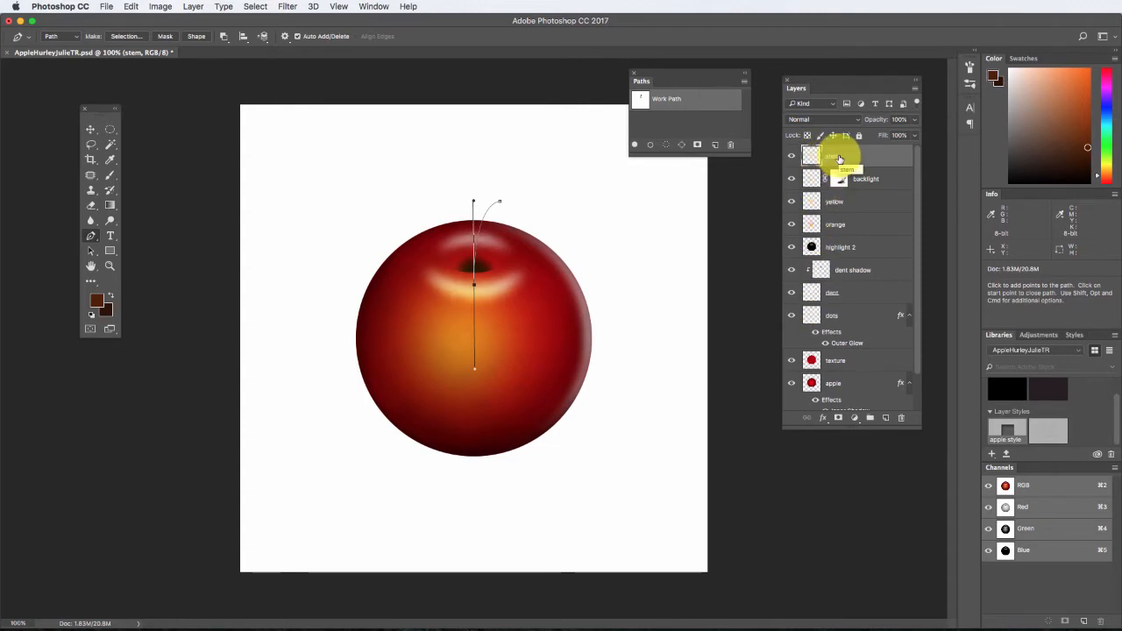
{"action": "double_click", "coordinate": [670, 103]}
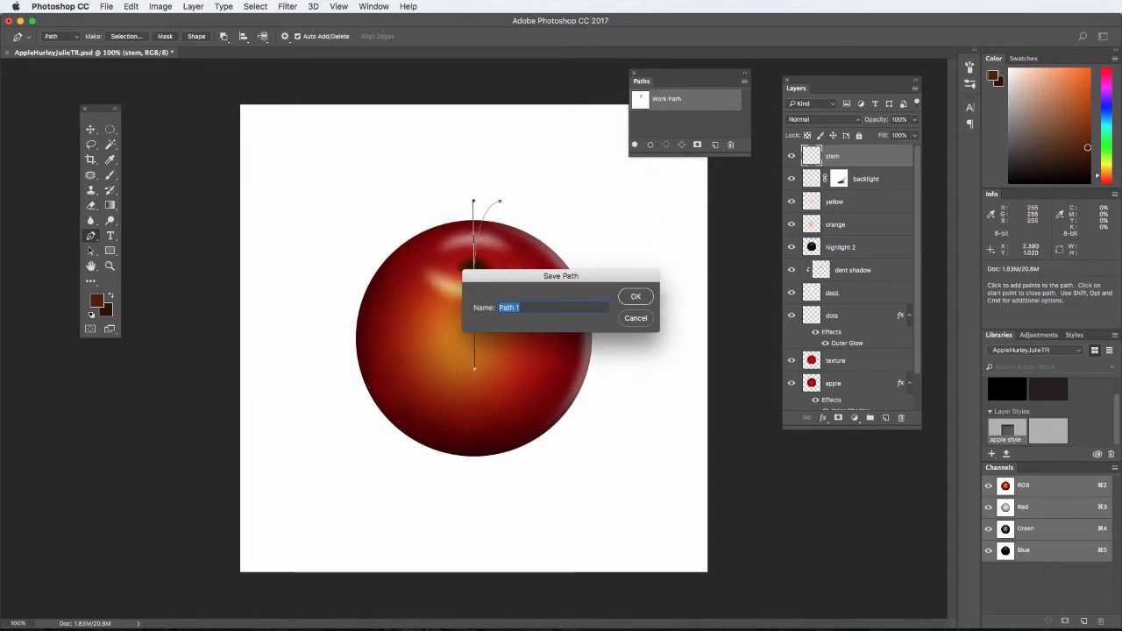
{"action": "type", "text": "stem"}
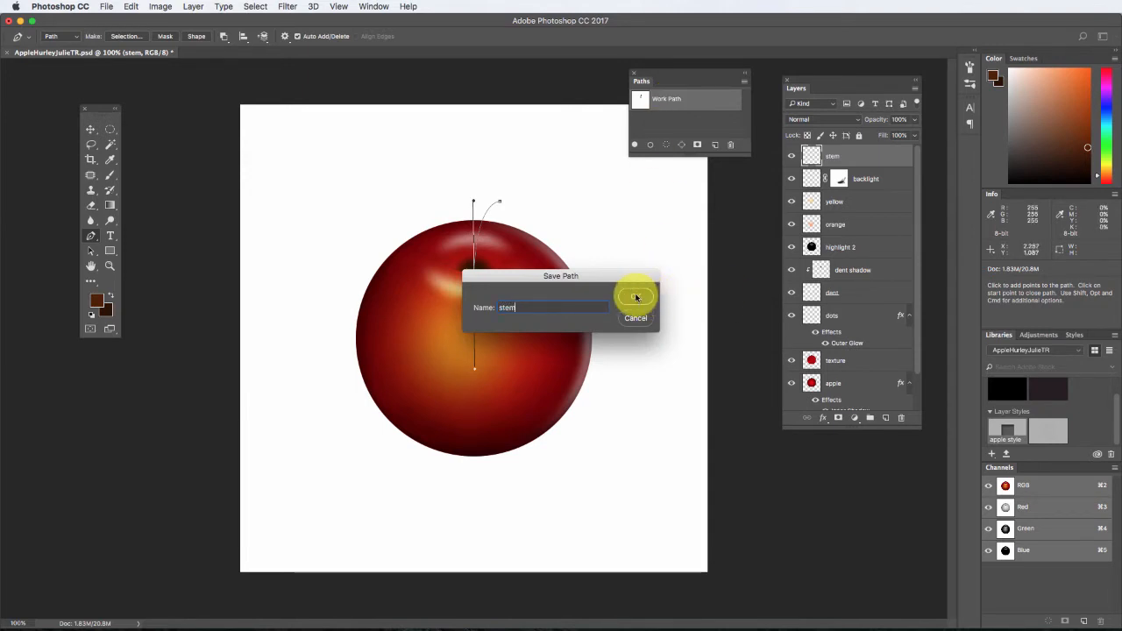
{"action": "left_click", "coordinate": [636, 297]}
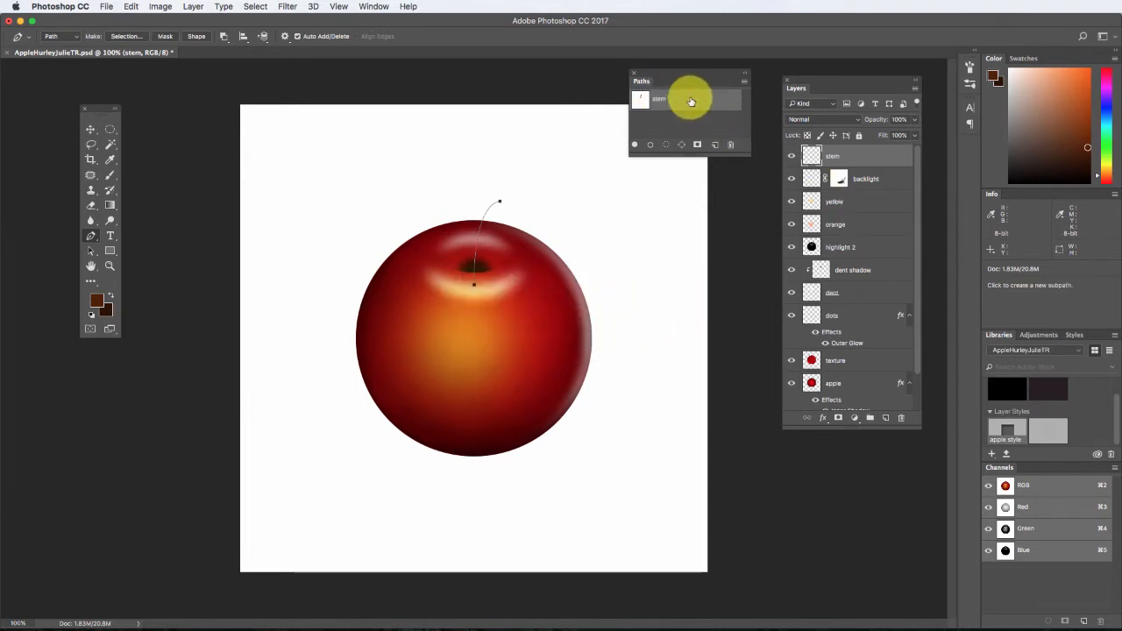
Stroke the stem path on the stem layer using the Brush tool, with Simulate Pressure off.
{"action": "left_click", "coordinate": [651, 147]}
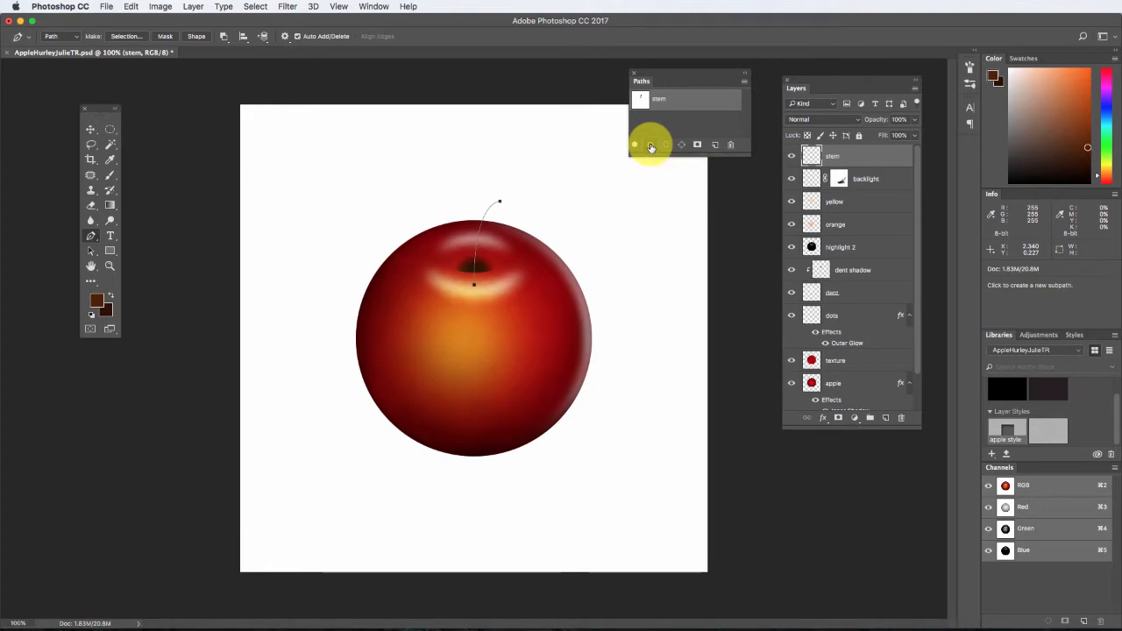
{"action": "left_click", "coordinate": [744, 81]}
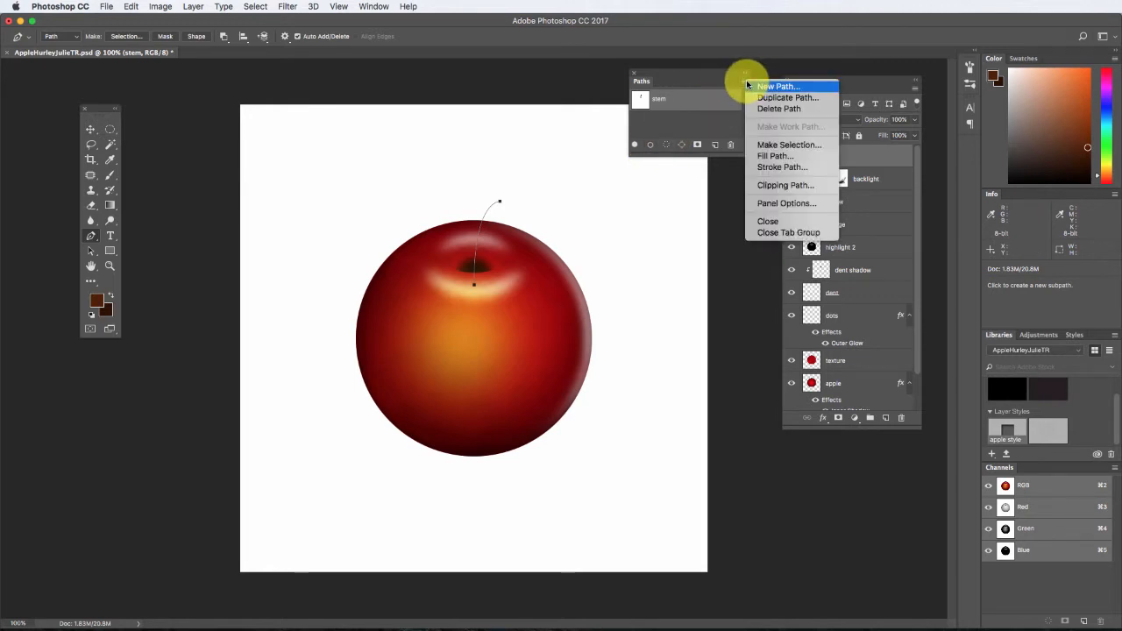
{"action": "left_click", "coordinate": [774, 167]}
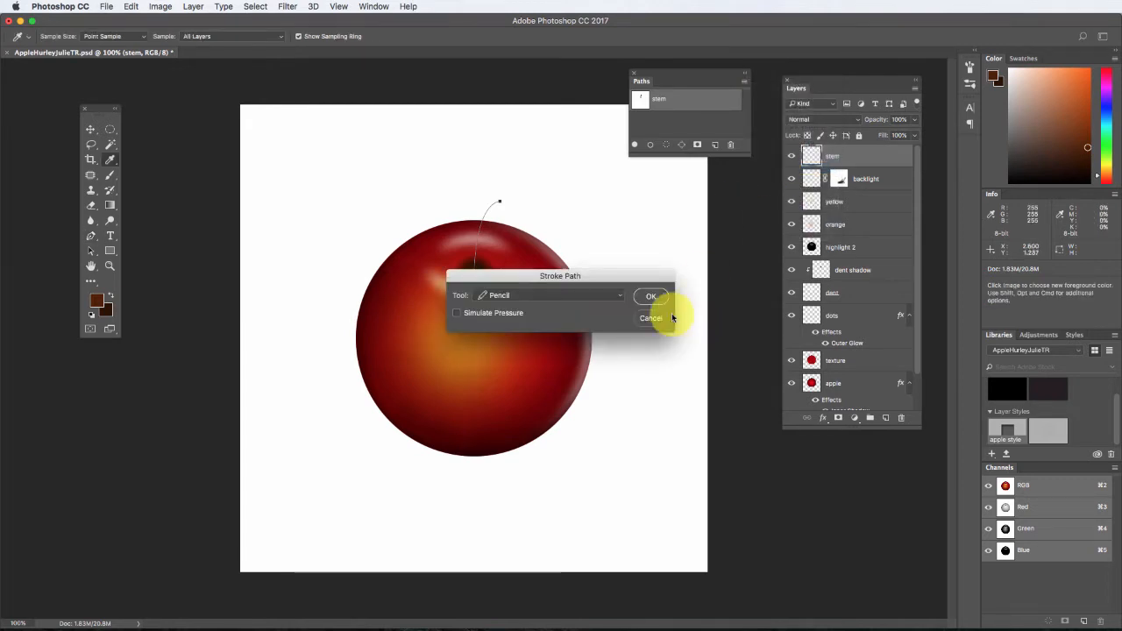
{"action": "left_click", "coordinate": [618, 295]}
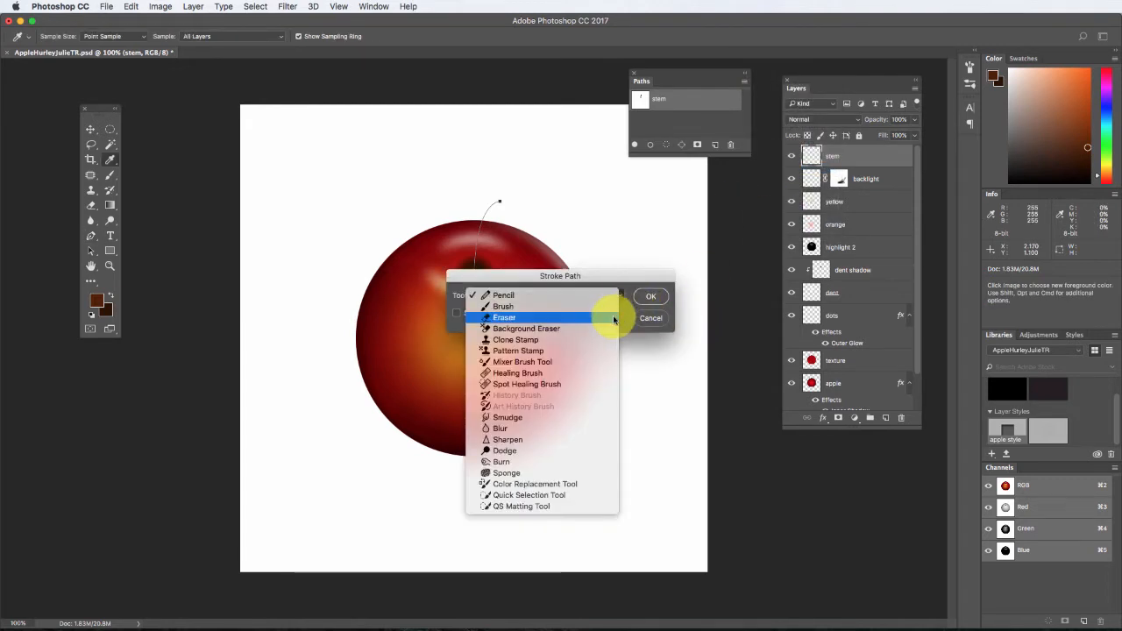
{"action": "left_click", "coordinate": [613, 307]}
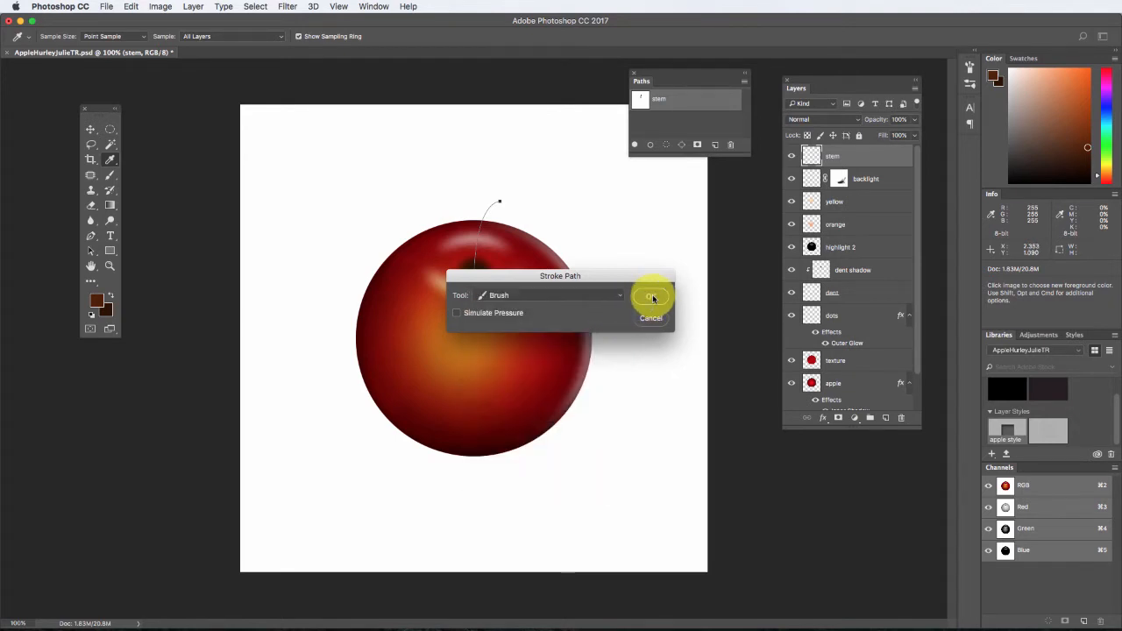
{"action": "left_click", "coordinate": [650, 297]}
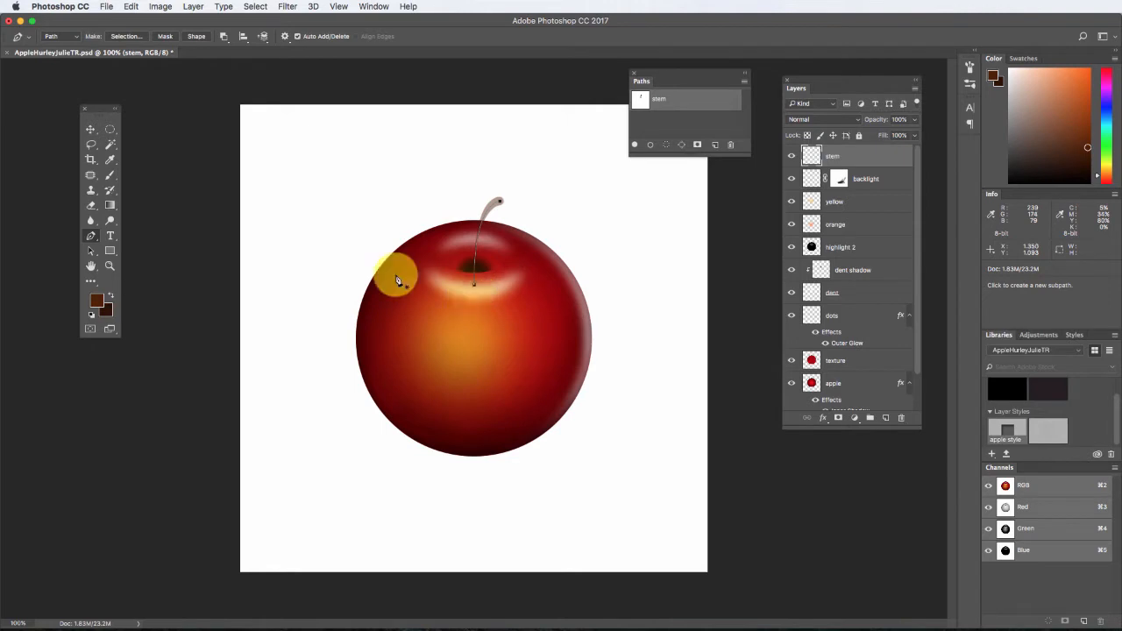
Switch to the Brush tool and raise its opacity to 100%.
{"action": "left_click", "coordinate": [109, 176]}
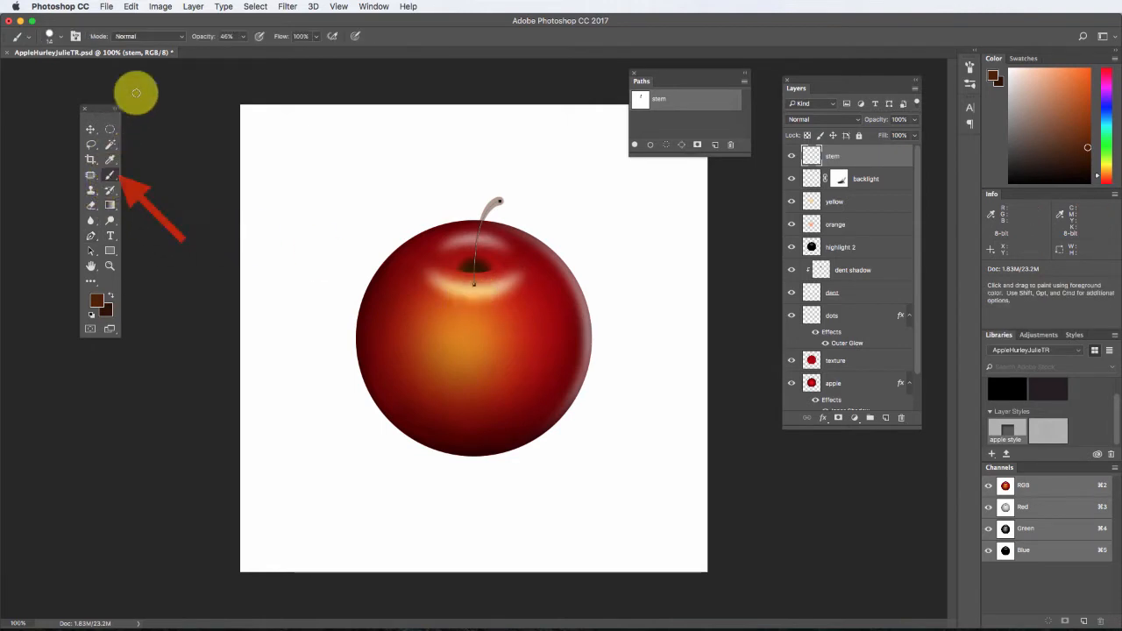
{"action": "left_click", "coordinate": [243, 36]}
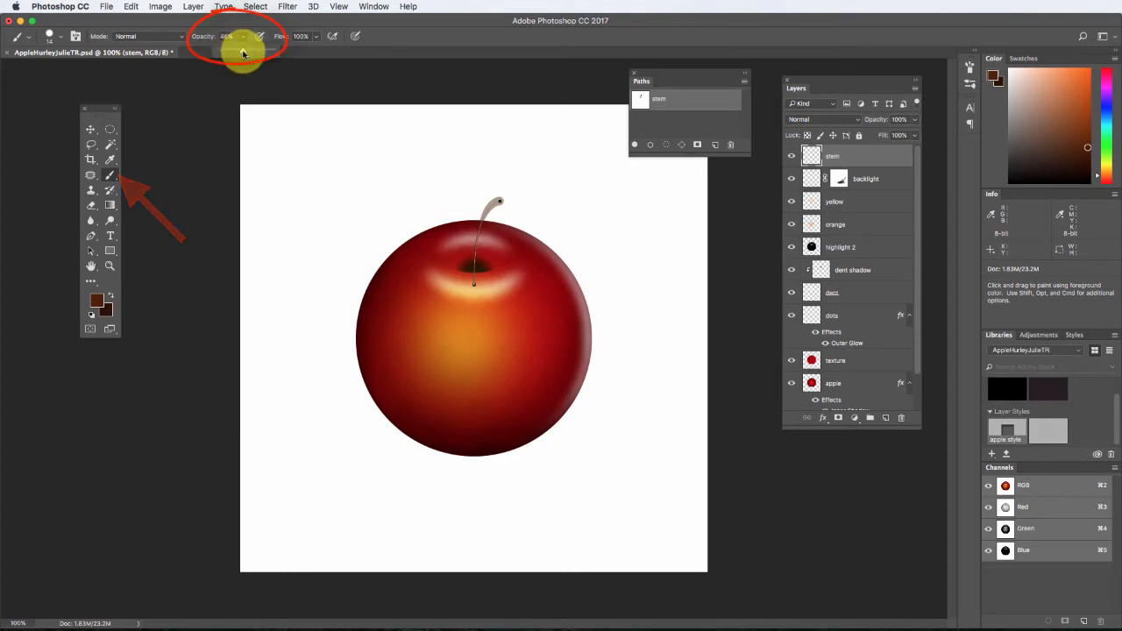
{"action": "left_click_drag", "start_coordinate": [243, 51], "coordinate": [282, 58]}
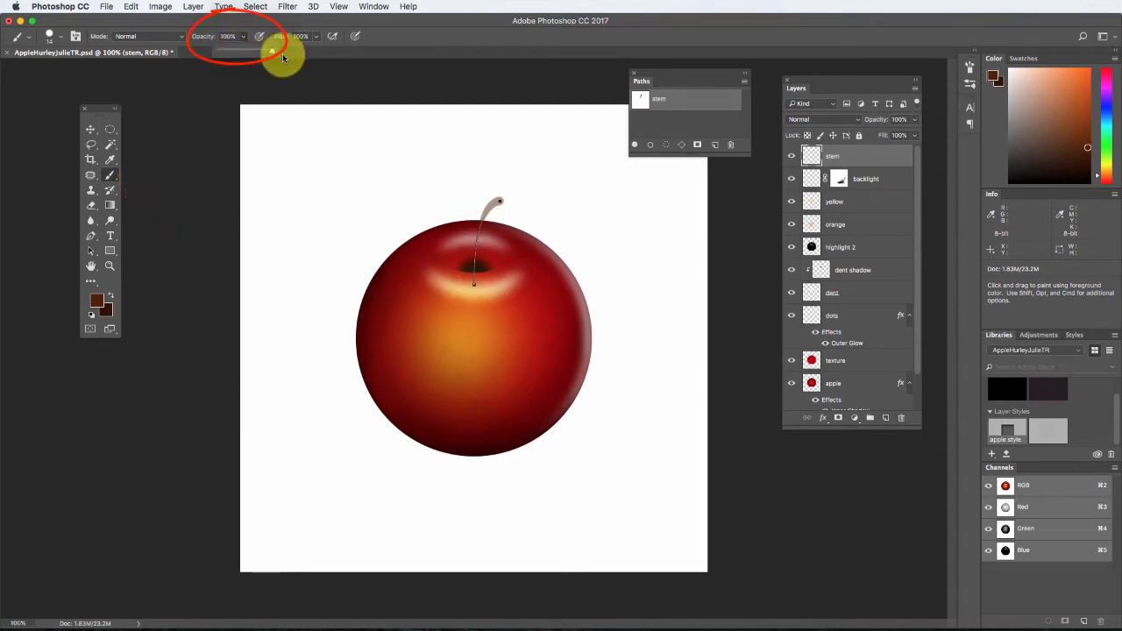
Stroke the stem path on the stem layer with the full-opacity brush and add a new layer named "stem highlight" above it.
{"action": "left_click", "coordinate": [651, 147]}
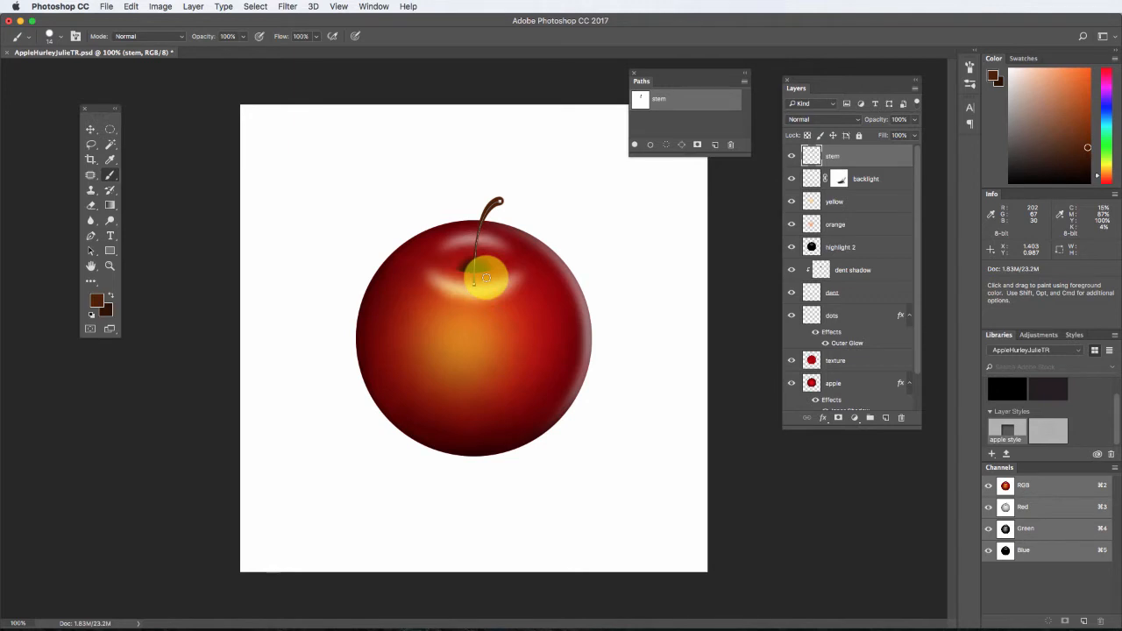
{"action": "left_click", "coordinate": [885, 417]}
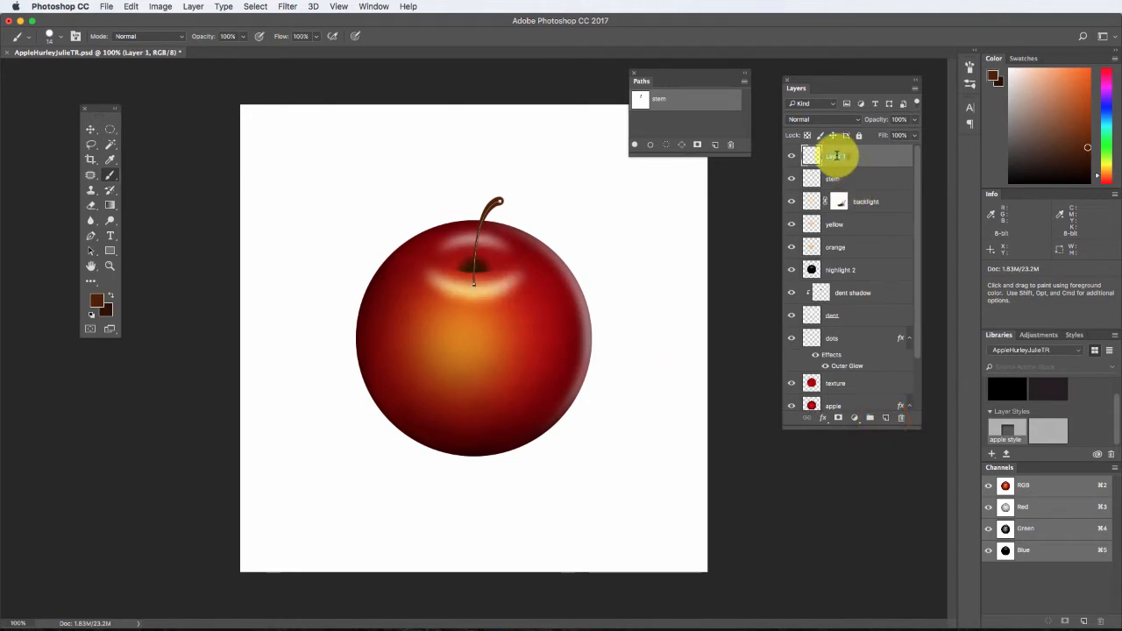
{"action": "type", "text": "stem highlight"}
{"action": "key", "text": "Return"}
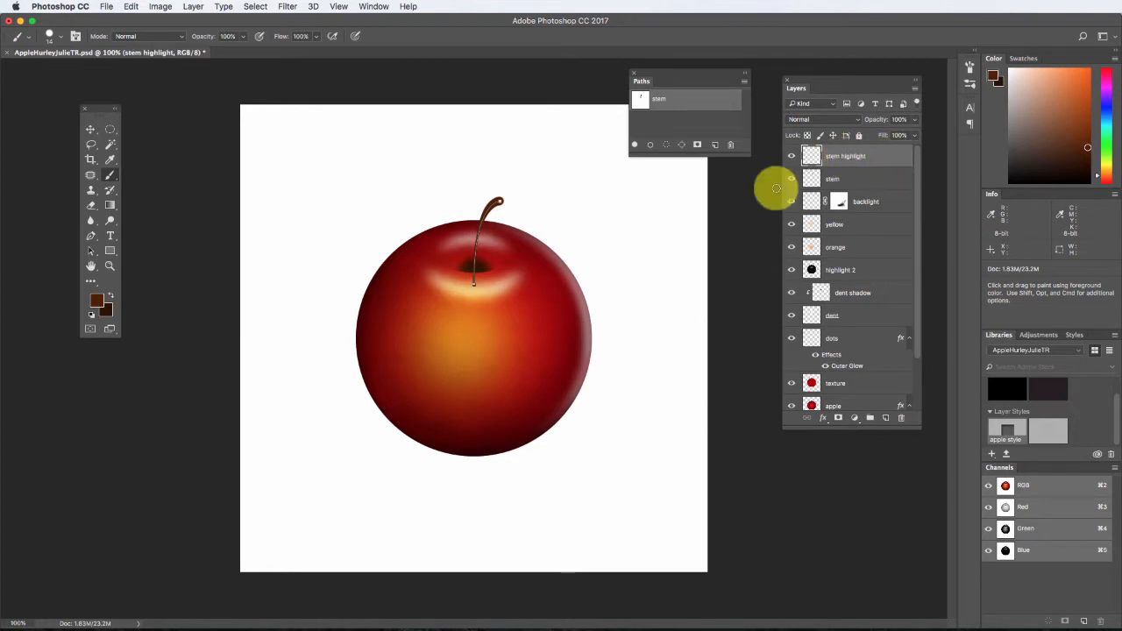
Set the foreground color to white (ffffff) and return to the Brush tool.
{"action": "left_click", "coordinate": [101, 305]}
{"action": "left_click_drag", "start_coordinate": [237, 316], "coordinate": [196, 269]}
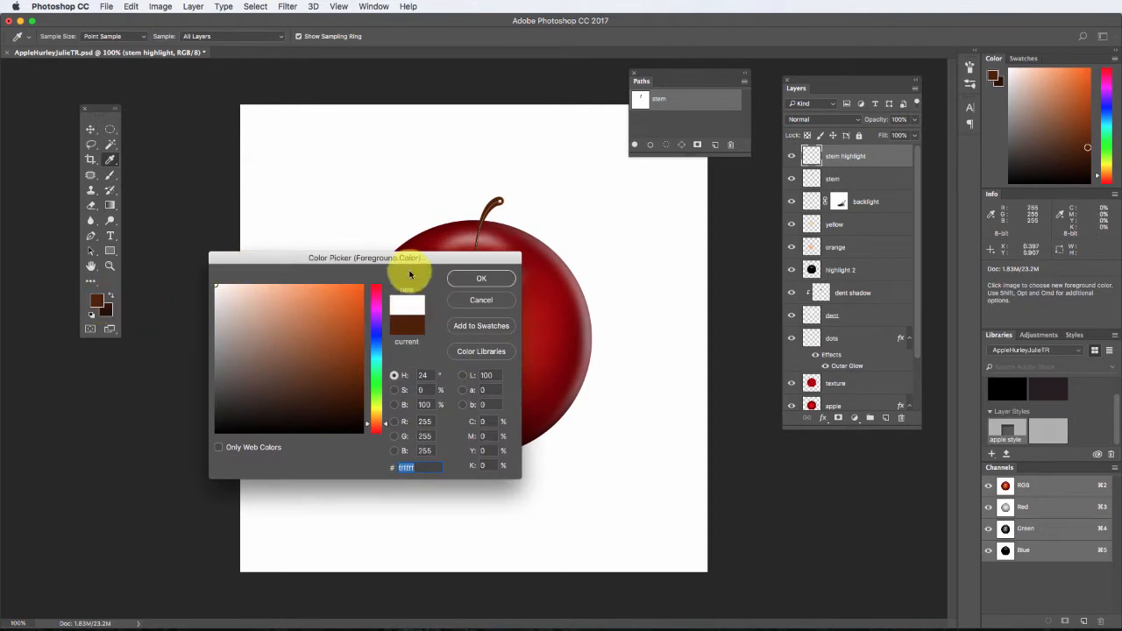
{"action": "left_click", "coordinate": [482, 278]}
{"action": "key", "text": "b"}
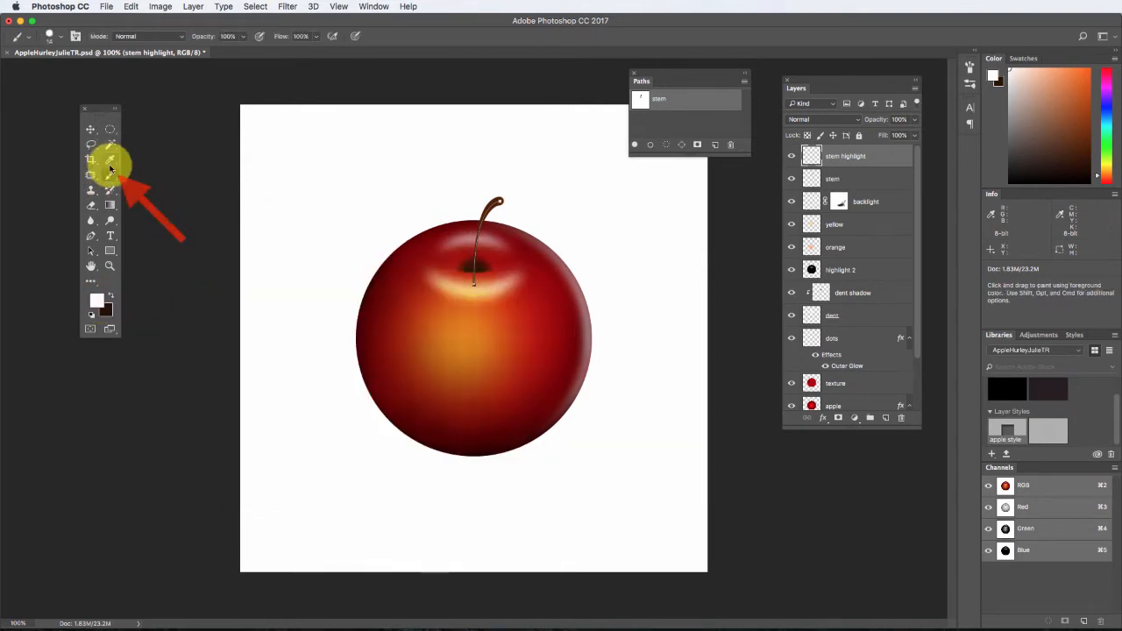
Set the brush size to 5 px, stroke the stem path on the stem highlight layer, and deselect the path.
{"action": "left_click", "coordinate": [52, 41]}
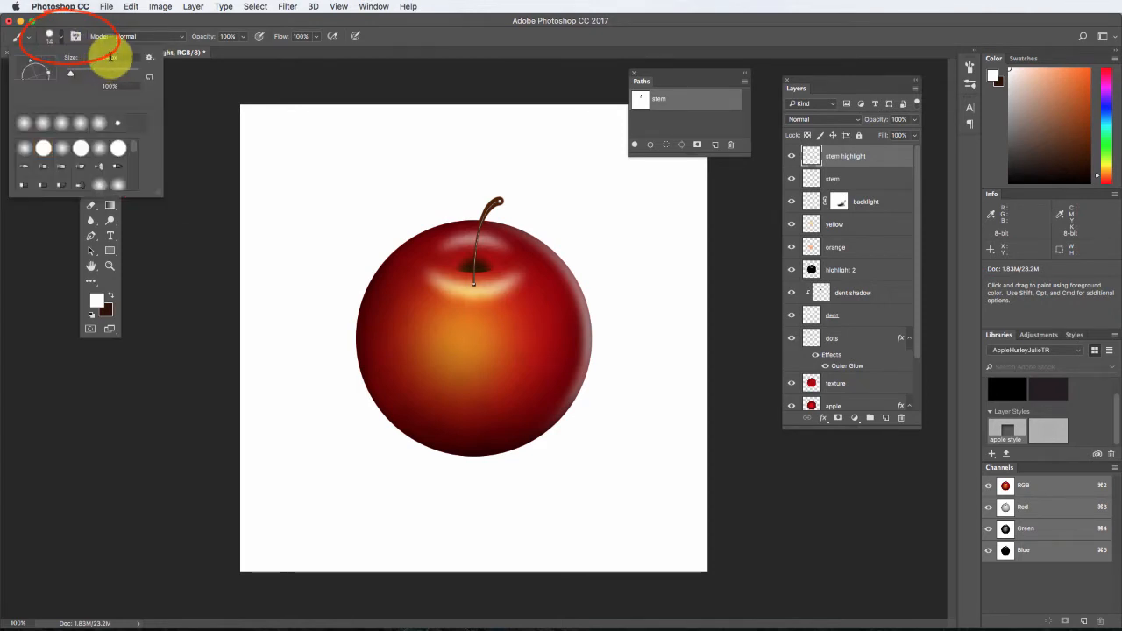
{"action": "left_click", "coordinate": [110, 57]}
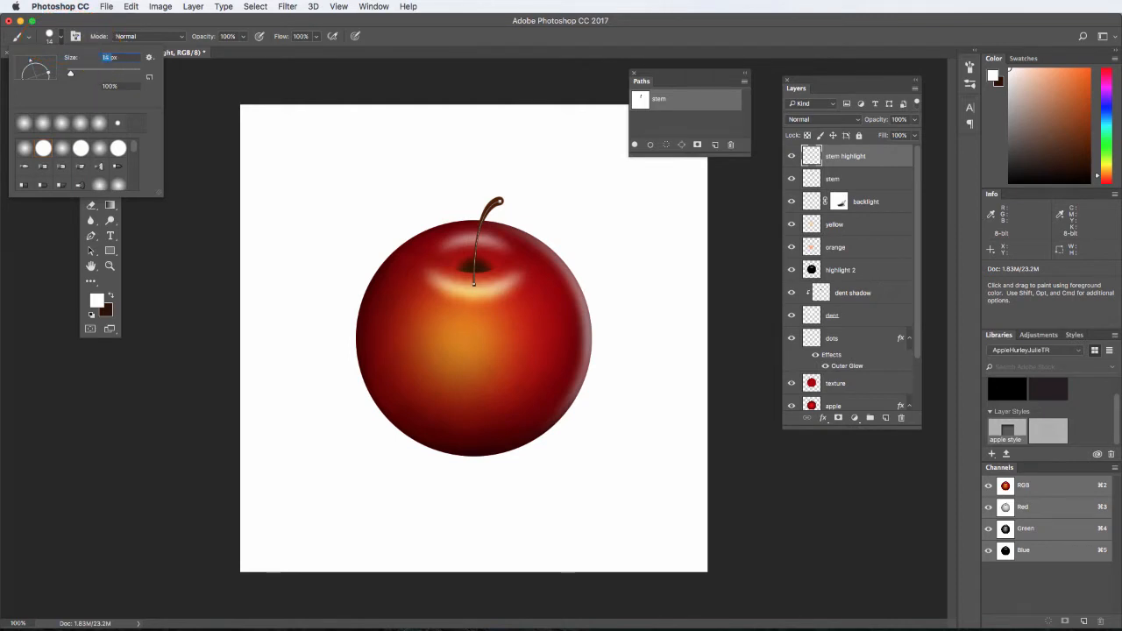
{"action": "key", "text": "Return"}
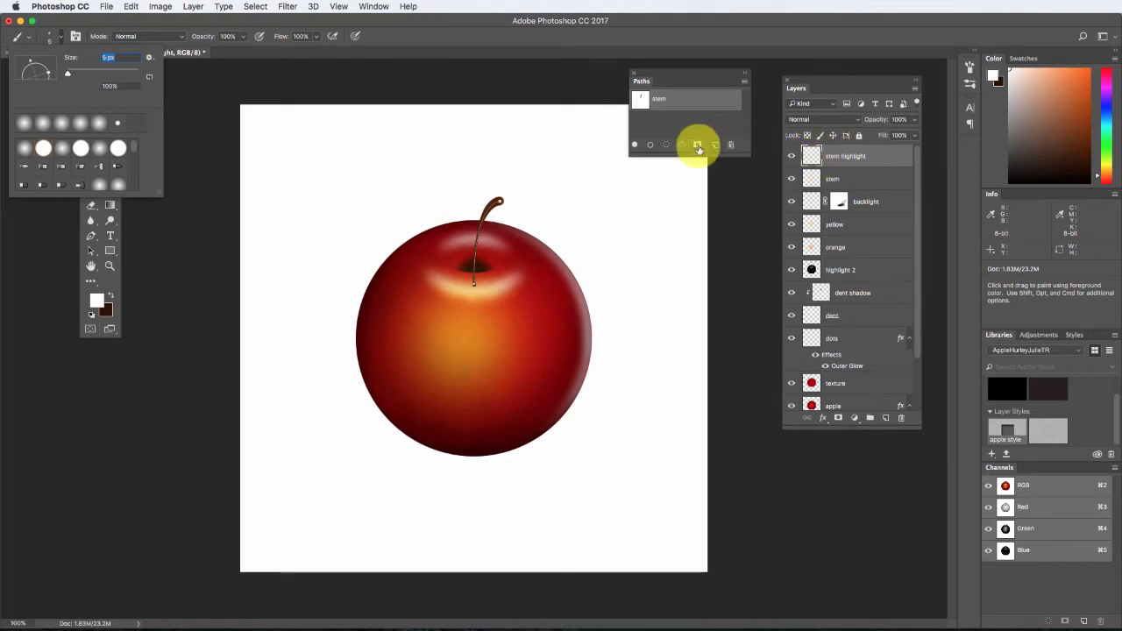
{"action": "left_click", "coordinate": [650, 144]}
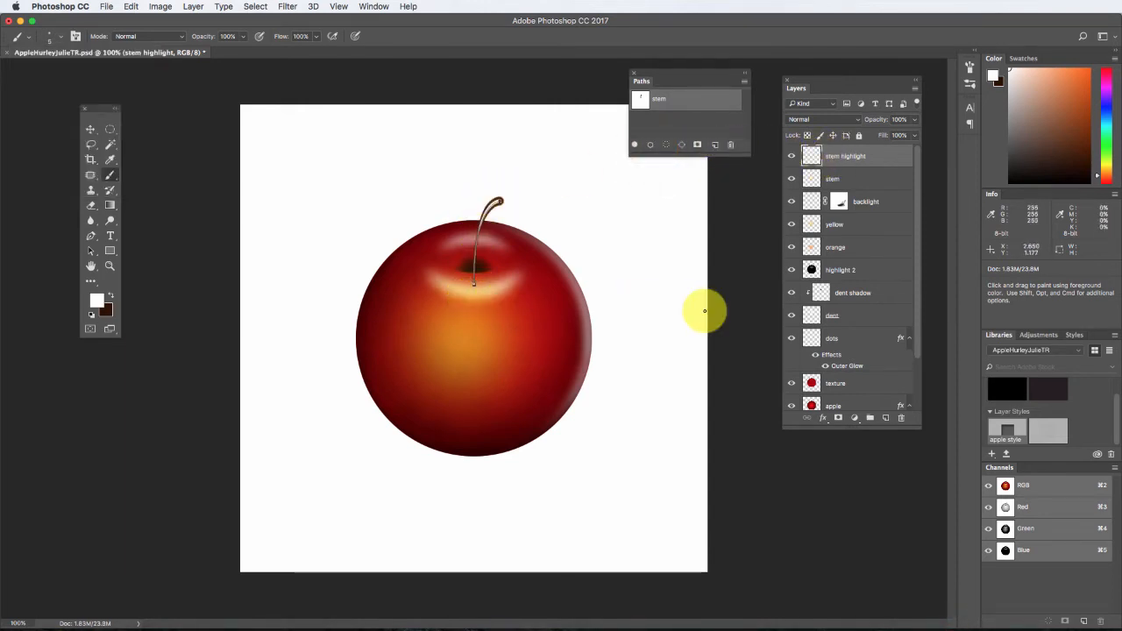
{"action": "key", "text": "v"}
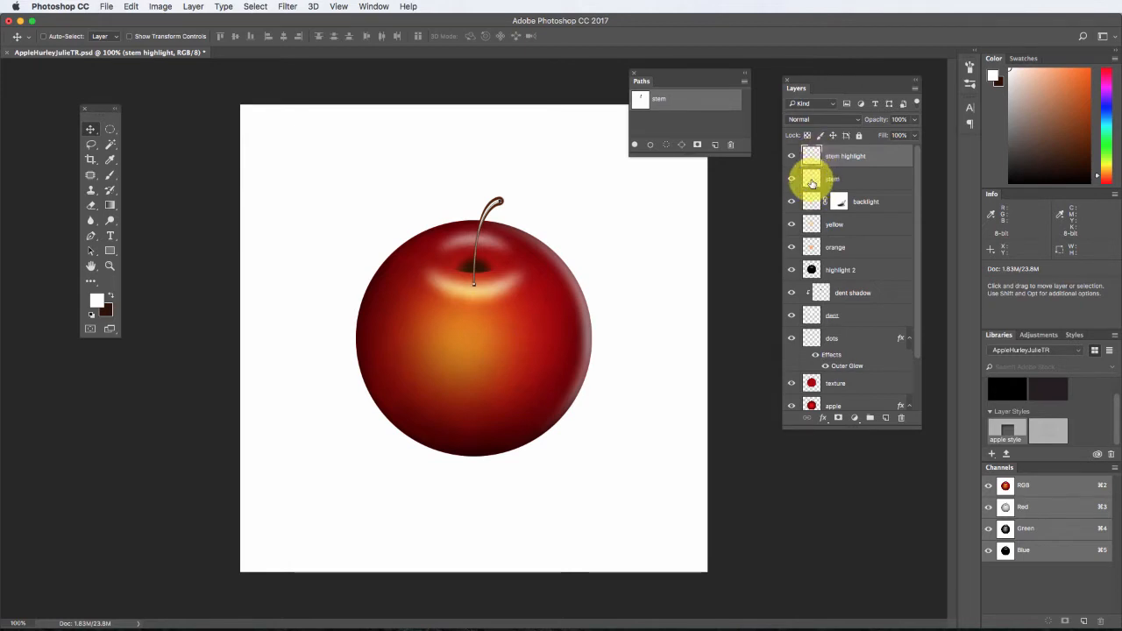
{"action": "left_click", "coordinate": [710, 123]}
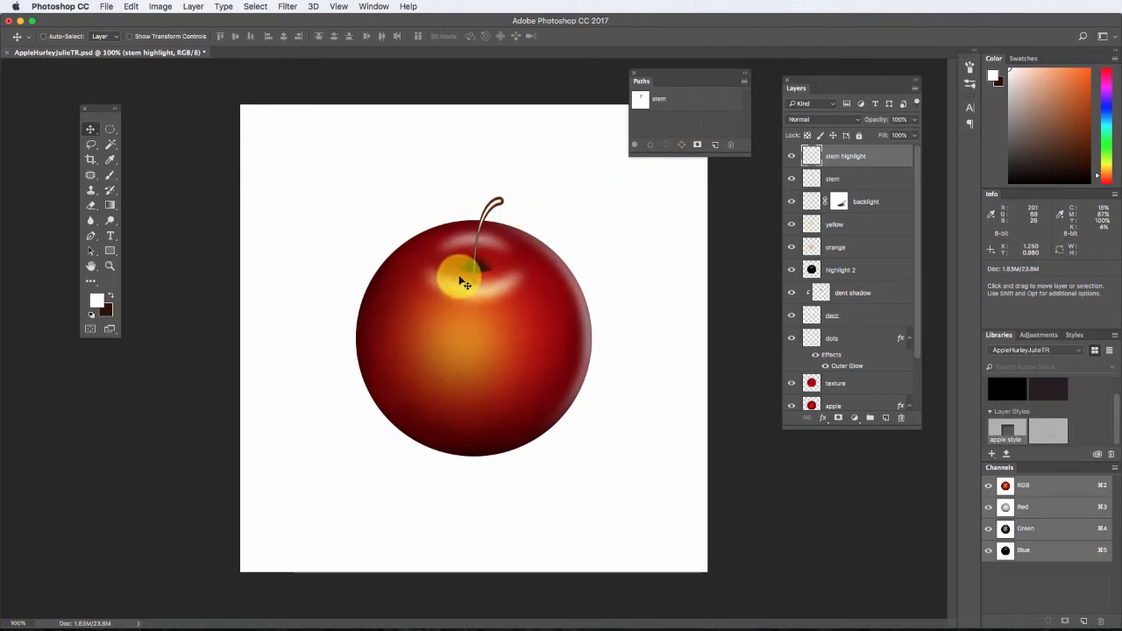
Load the stem layer's outline as a selection and apply a 1.8-pixel Gaussian Blur to the stem highlight layer.
{"action": "key", "text": "super+plus"}
{"action": "key", "text": "super+plus"}
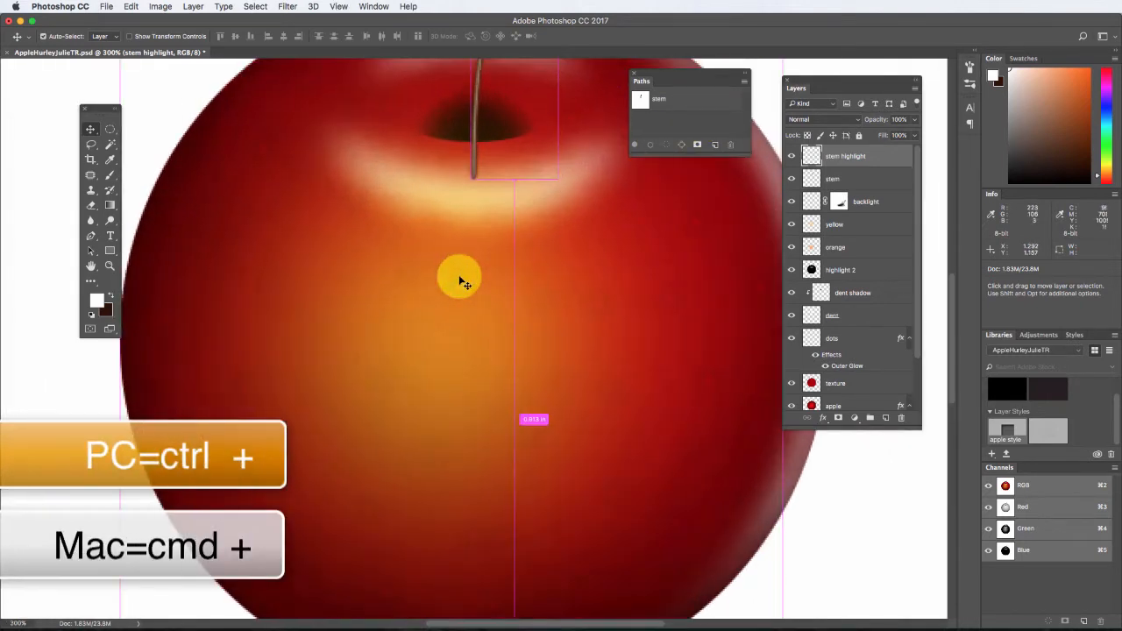
{"action": "key", "text": "space"}
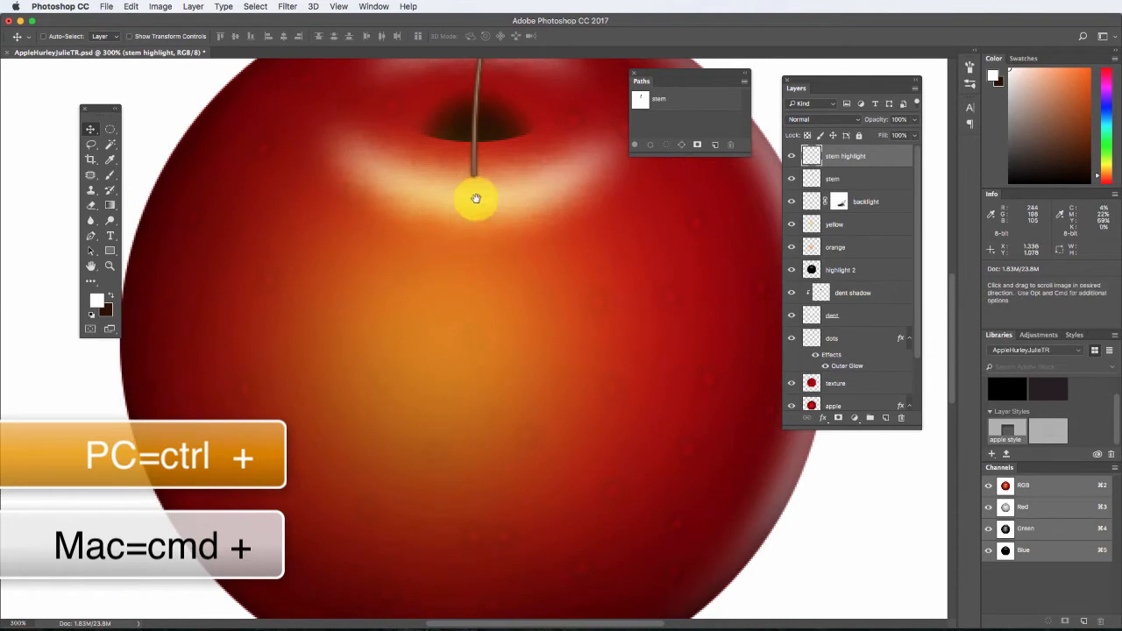
{"action": "left_click_drag", "start_coordinate": [476, 199], "coordinate": [448, 438]}
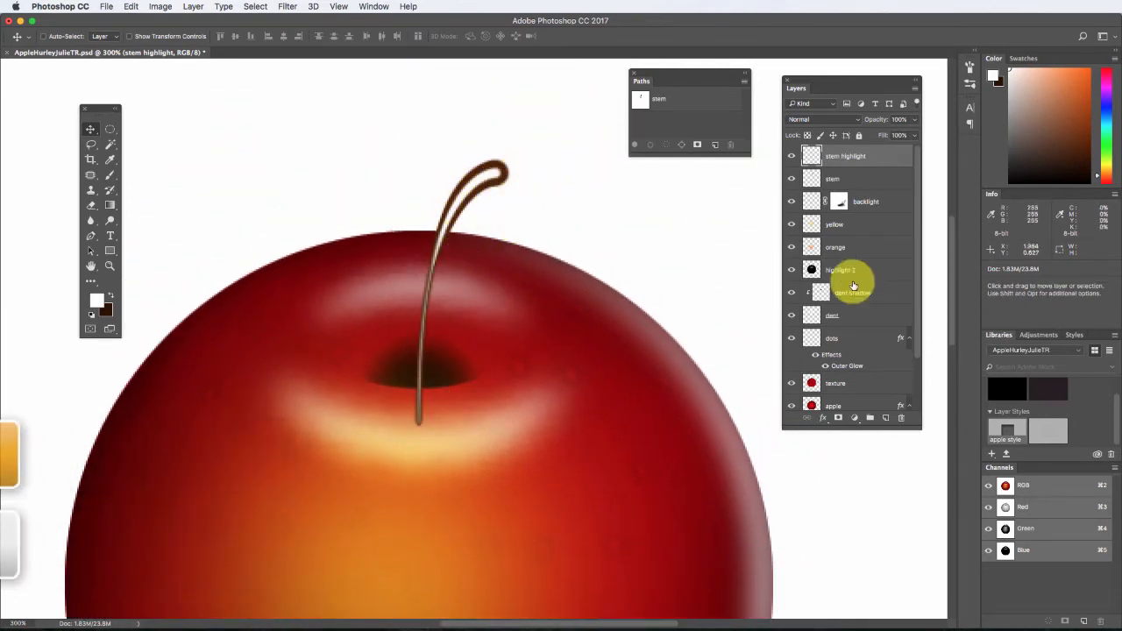
{"action": "left_click", "coordinate": [812, 180], "text": "super"}
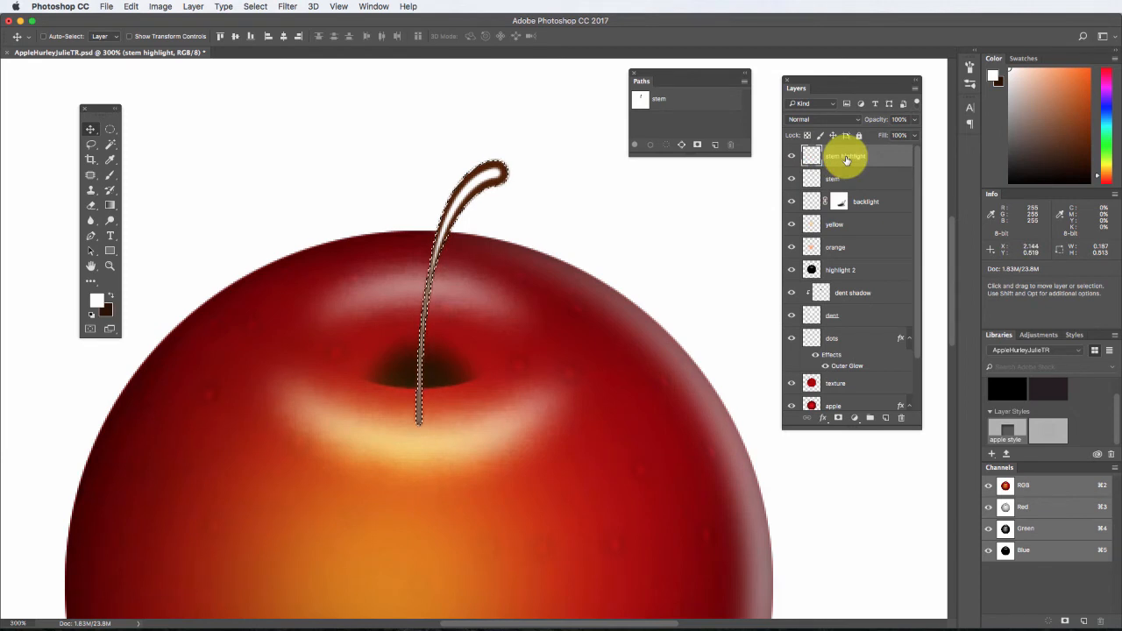
{"action": "left_click", "coordinate": [291, 7]}
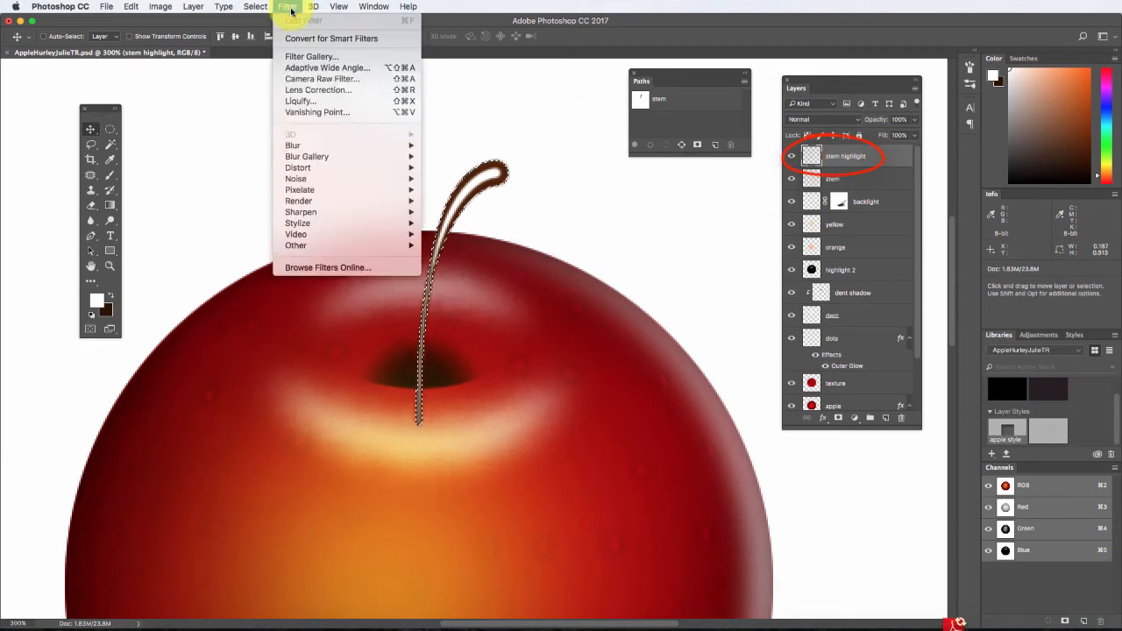
{"action": "mouse_move", "coordinate": [293, 145]}
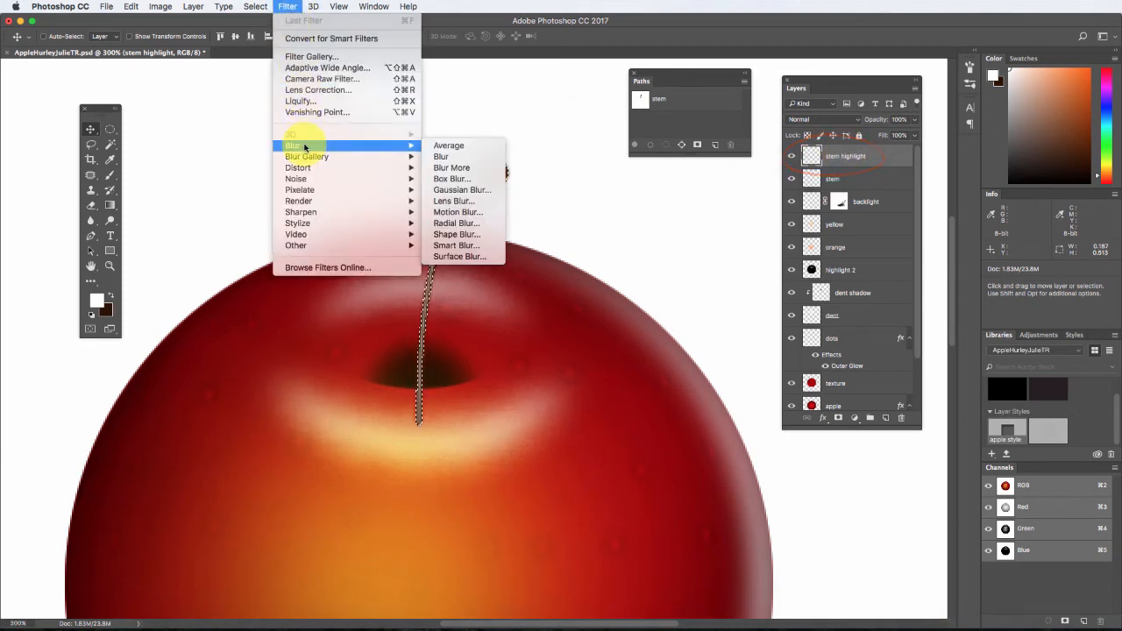
{"action": "left_click", "coordinate": [457, 189]}
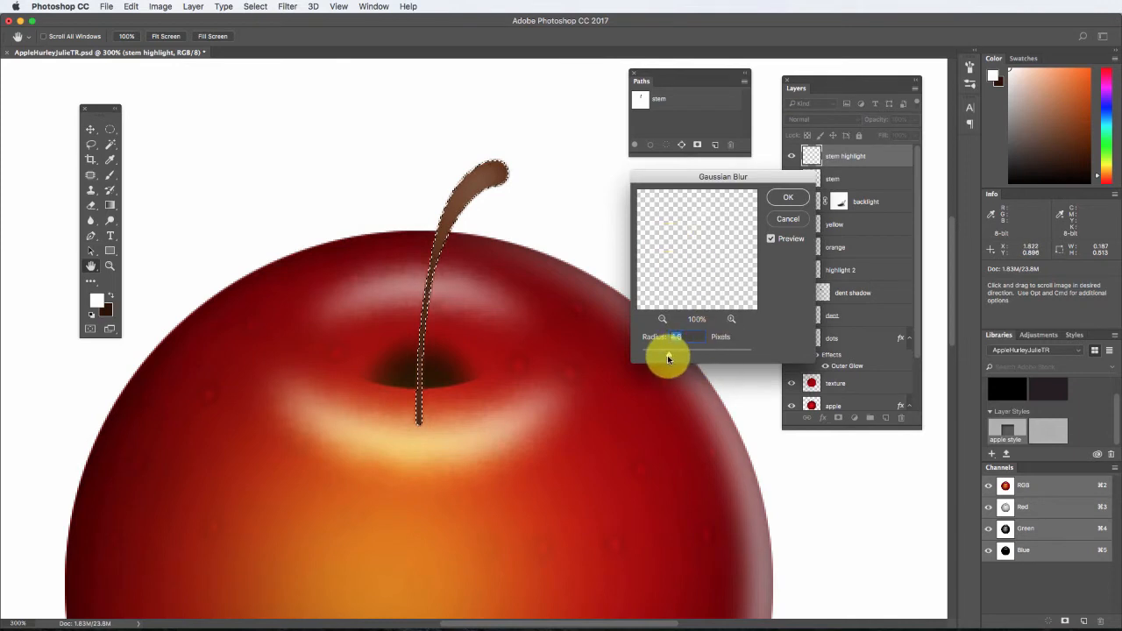
{"action": "left_click_drag", "start_coordinate": [668, 359], "coordinate": [663, 358]}
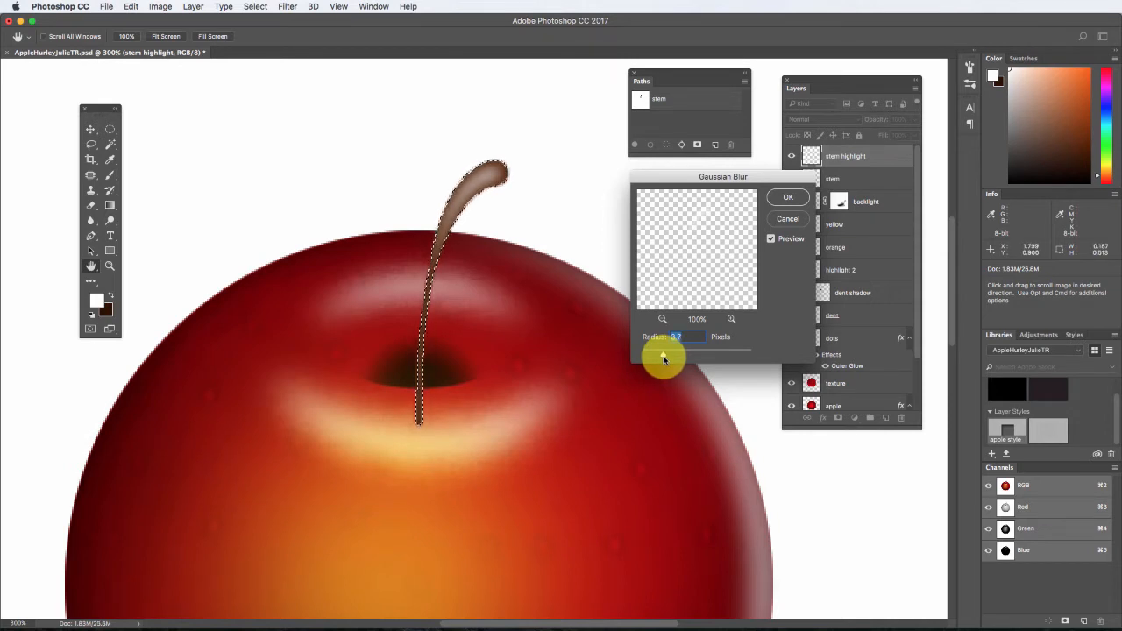
{"action": "left_click_drag", "start_coordinate": [664, 359], "coordinate": [652, 354]}
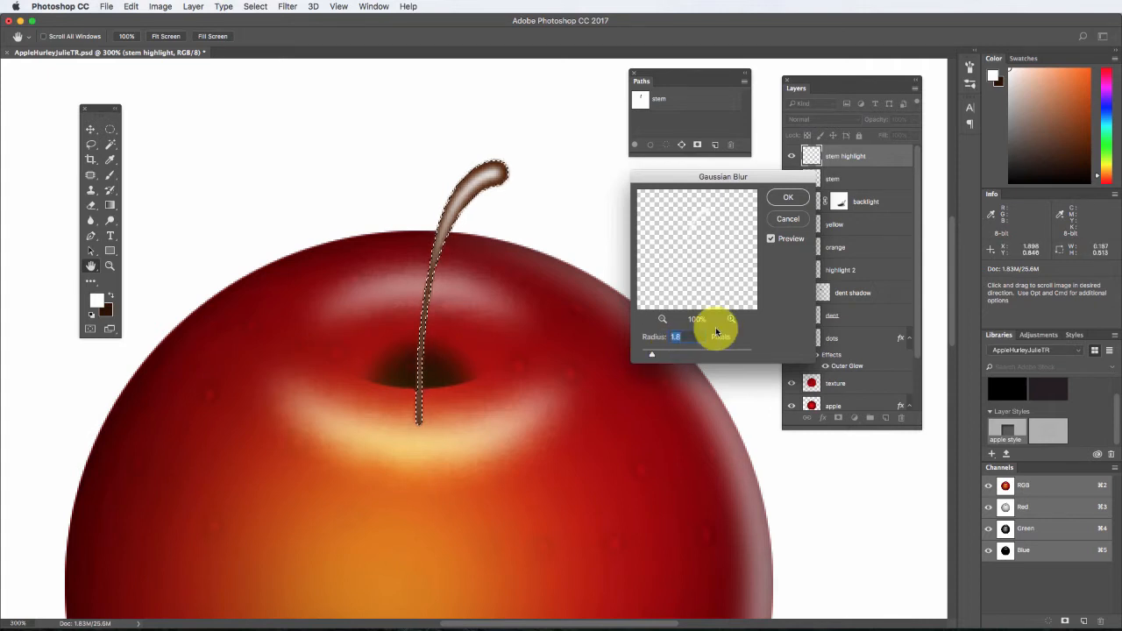
{"action": "left_click", "coordinate": [788, 197]}
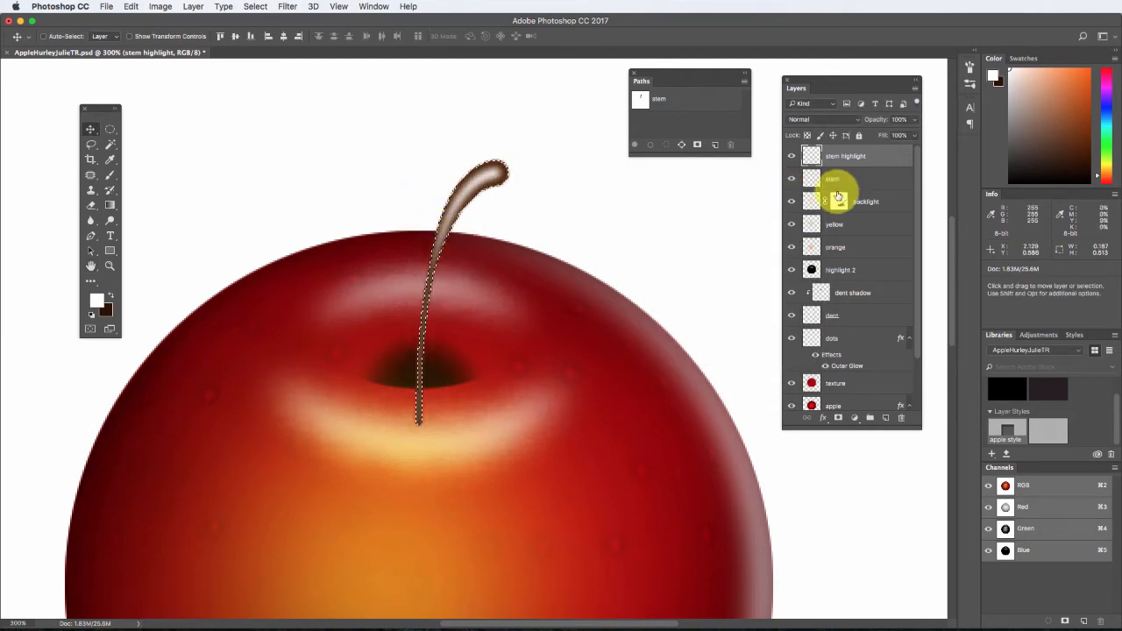
Lower the stem highlight layer's opacity to 47% and clear the selection.
{"action": "left_click_drag", "start_coordinate": [912, 131], "coordinate": [884, 135]}
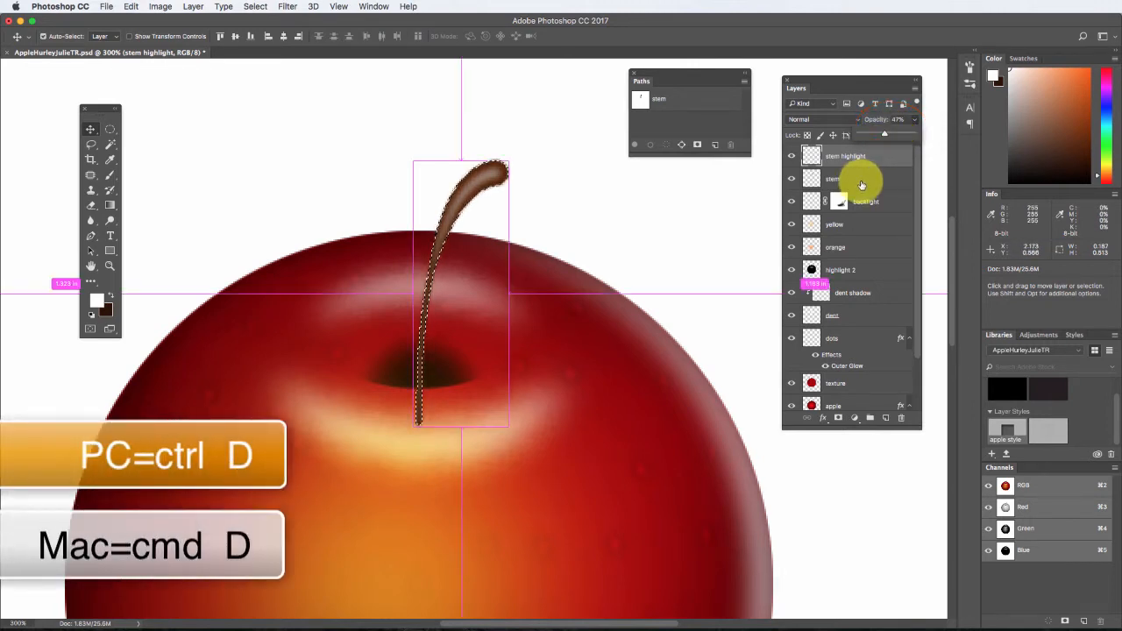
{"action": "key", "text": "super+d"}
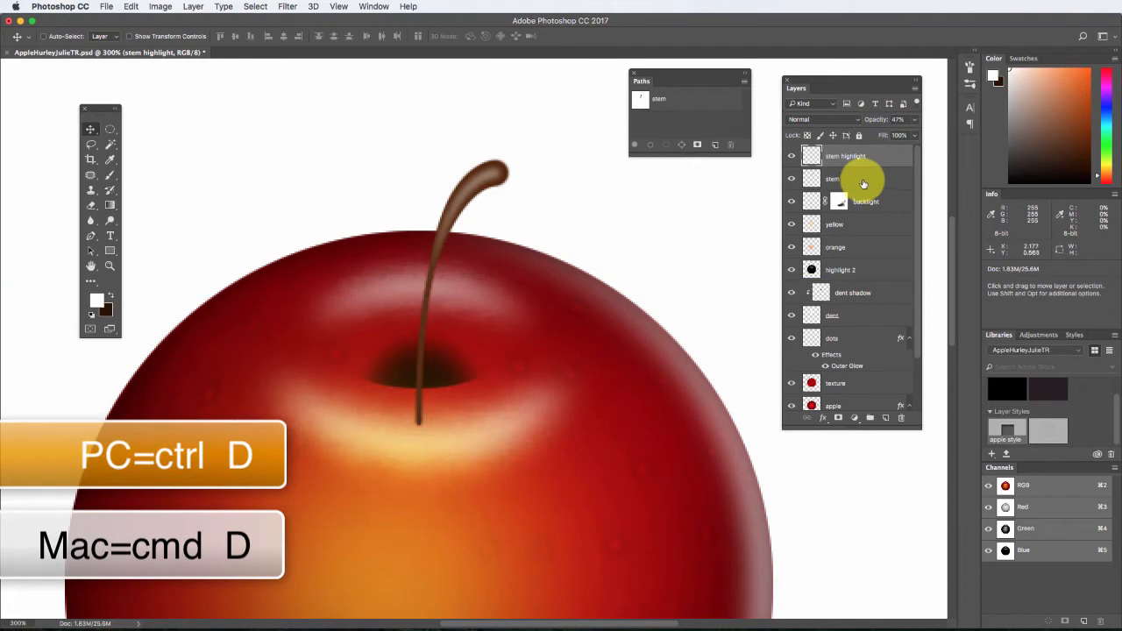
Lock the stem layer's transparent pixels and apply Add Noise to it at 6%, Uniform and Monochromatic.
{"action": "left_click", "coordinate": [813, 179]}
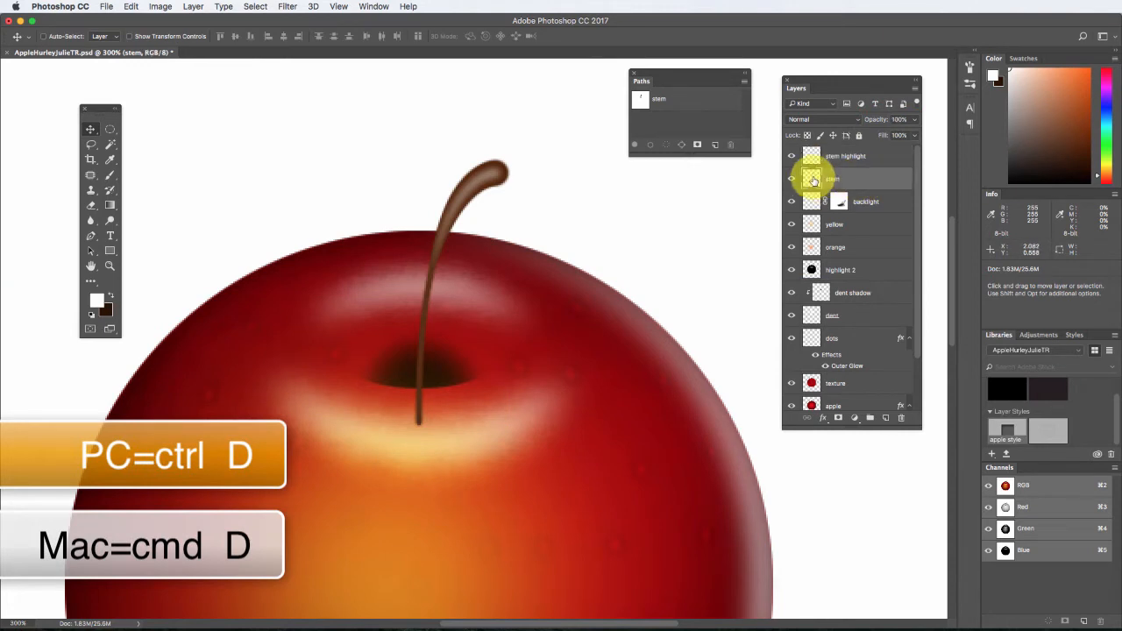
{"action": "left_click", "coordinate": [808, 137]}
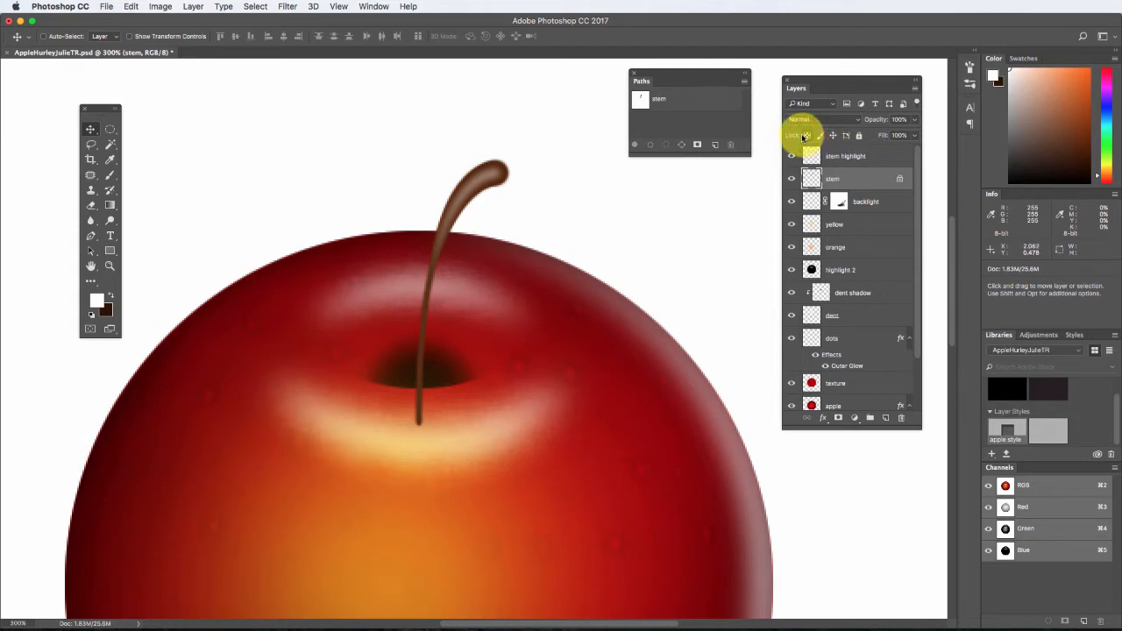
{"action": "left_click", "coordinate": [289, 7]}
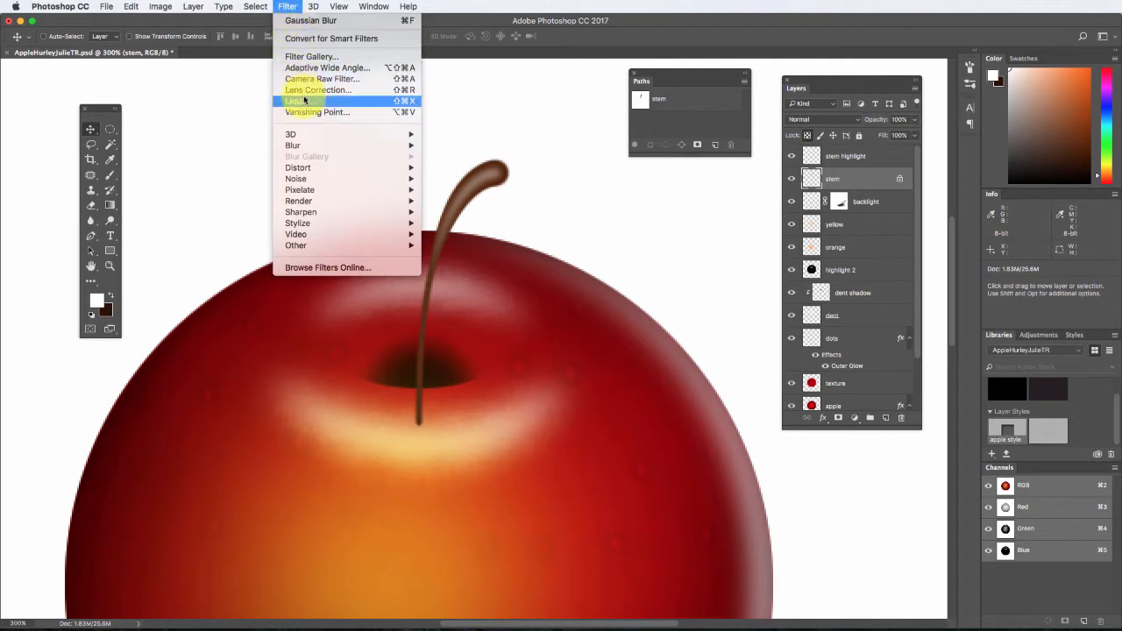
{"action": "mouse_move", "coordinate": [342, 180]}
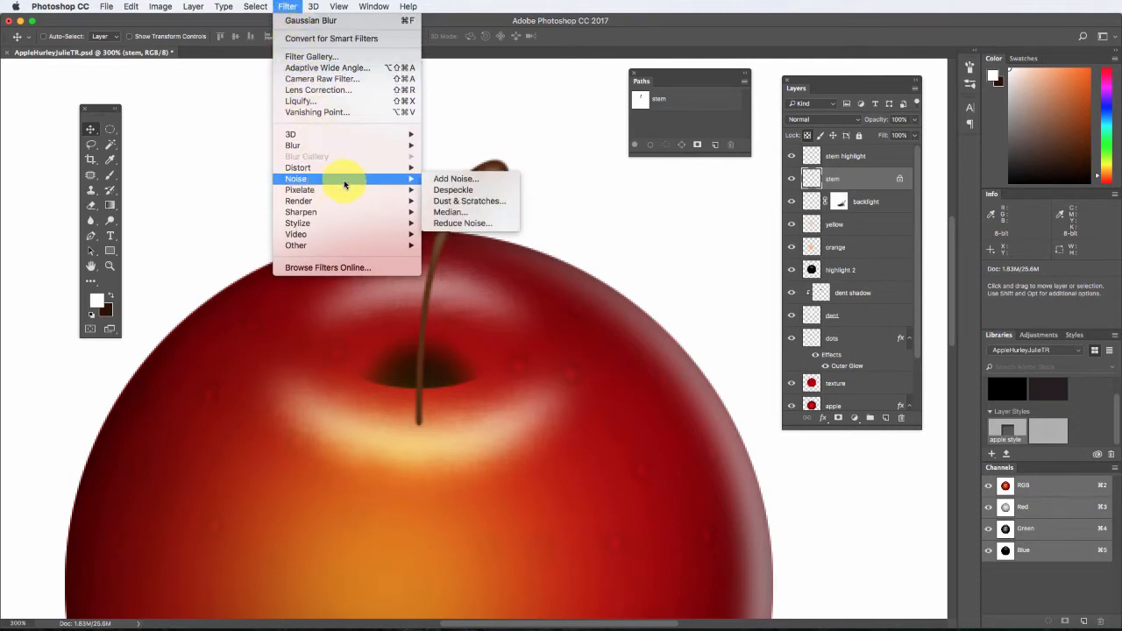
{"action": "left_click", "coordinate": [455, 179]}
{"action": "left_click_drag", "start_coordinate": [526, 175], "coordinate": [648, 149]}
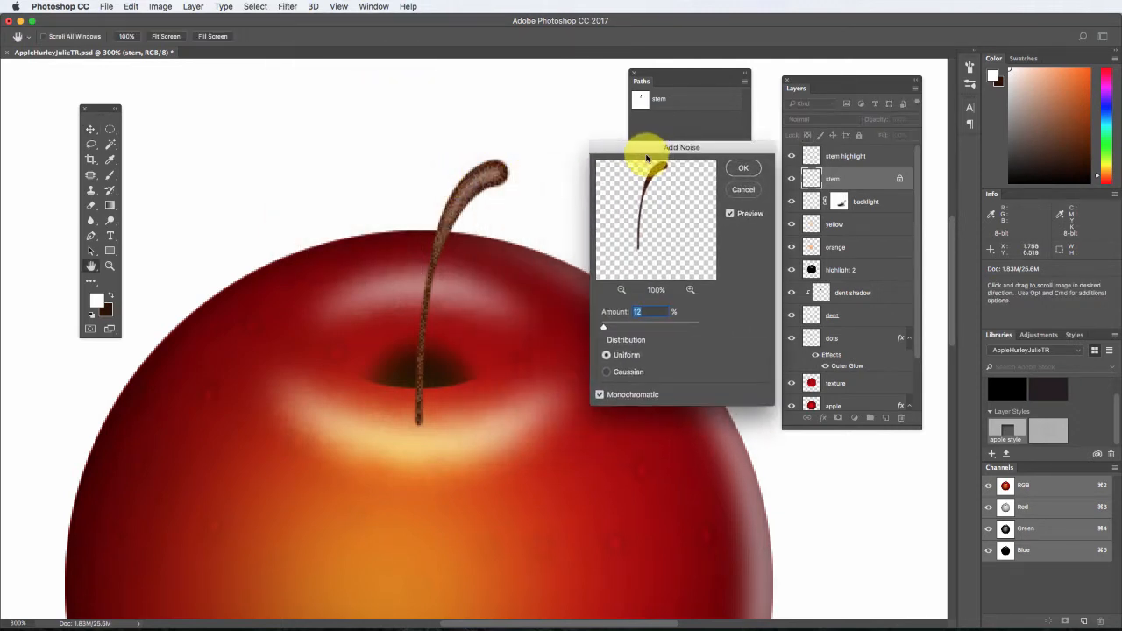
{"action": "left_click", "coordinate": [605, 374]}
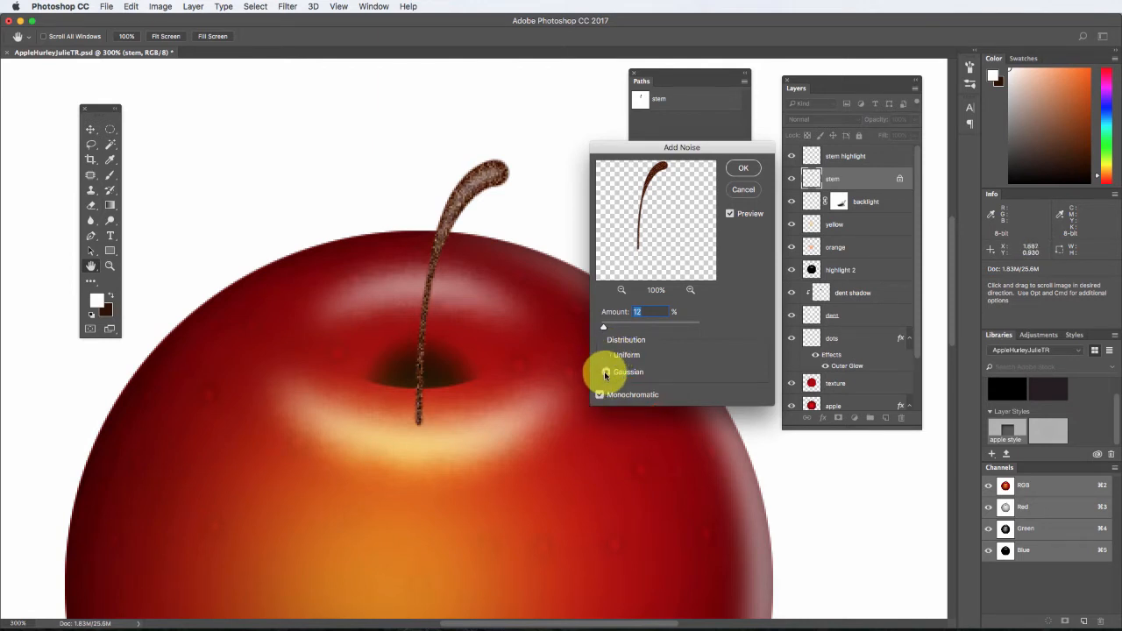
{"action": "left_click", "coordinate": [607, 356]}
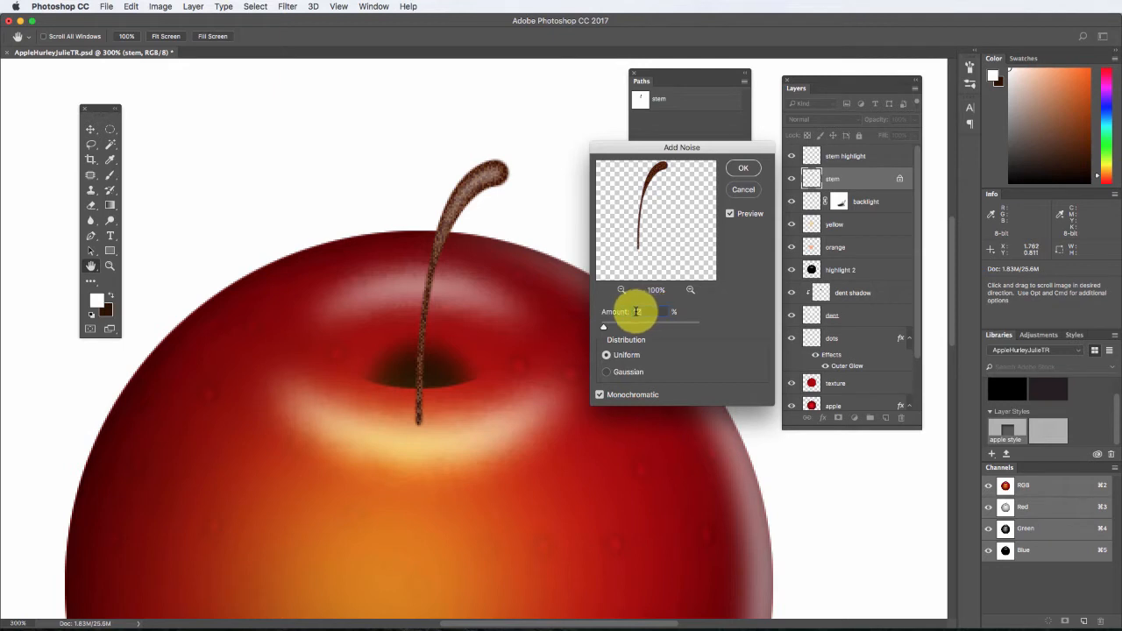
{"action": "left_click_drag", "start_coordinate": [616, 311], "coordinate": [605, 311]}
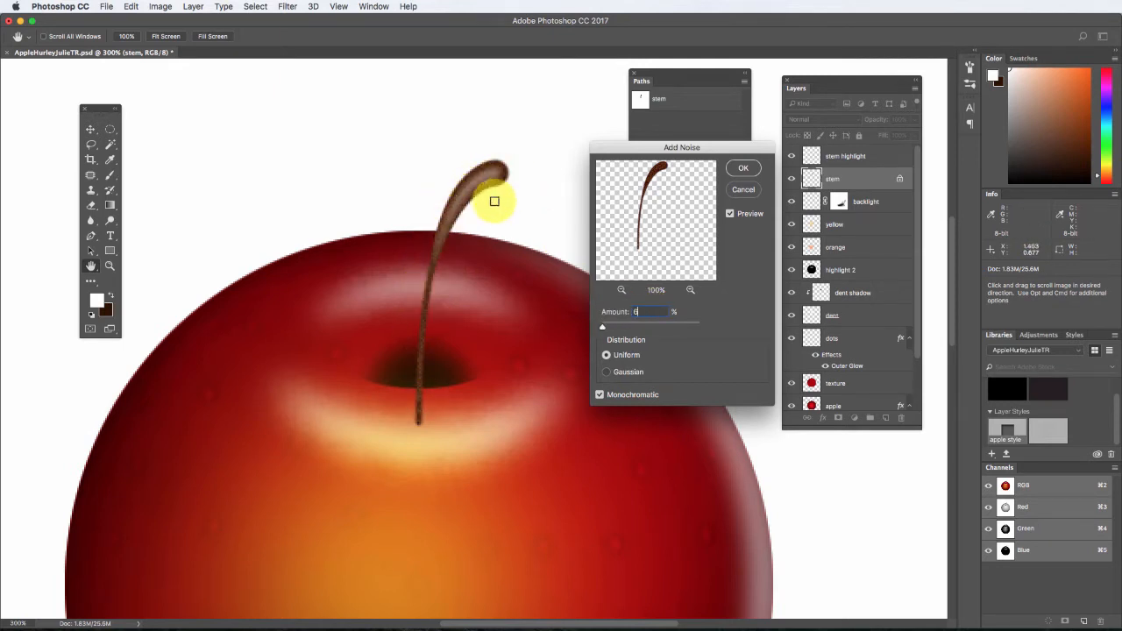
{"action": "left_click", "coordinate": [741, 171]}
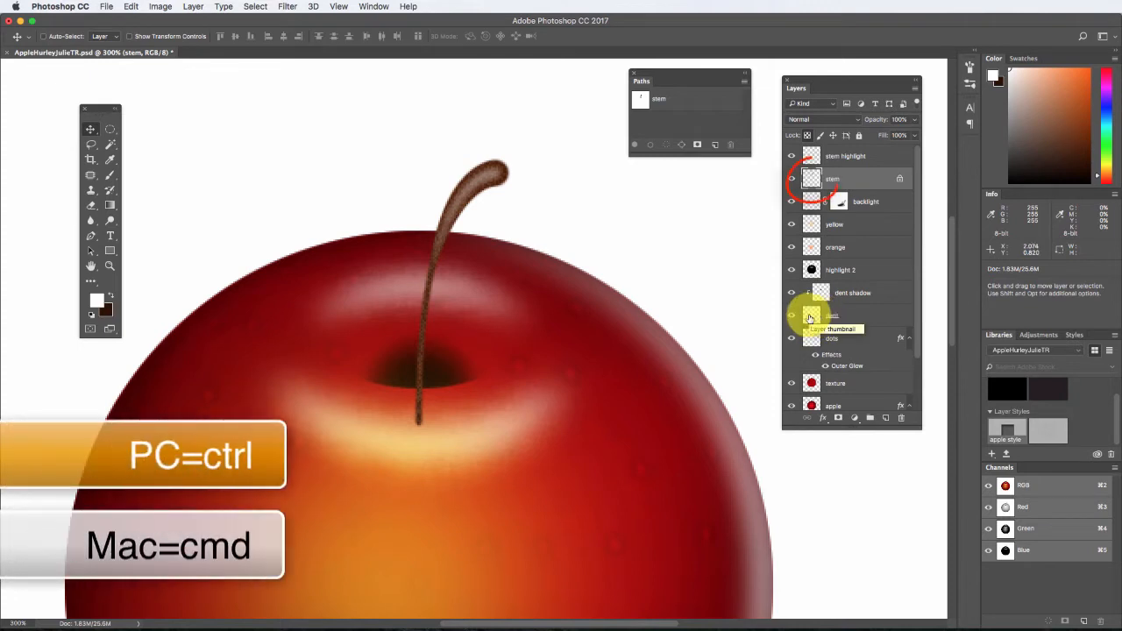
Load the dent layer's outline as a selection and add a rectangular selection enclosing the stem above the dent.
{"action": "left_click", "coordinate": [810, 317], "text": "super"}
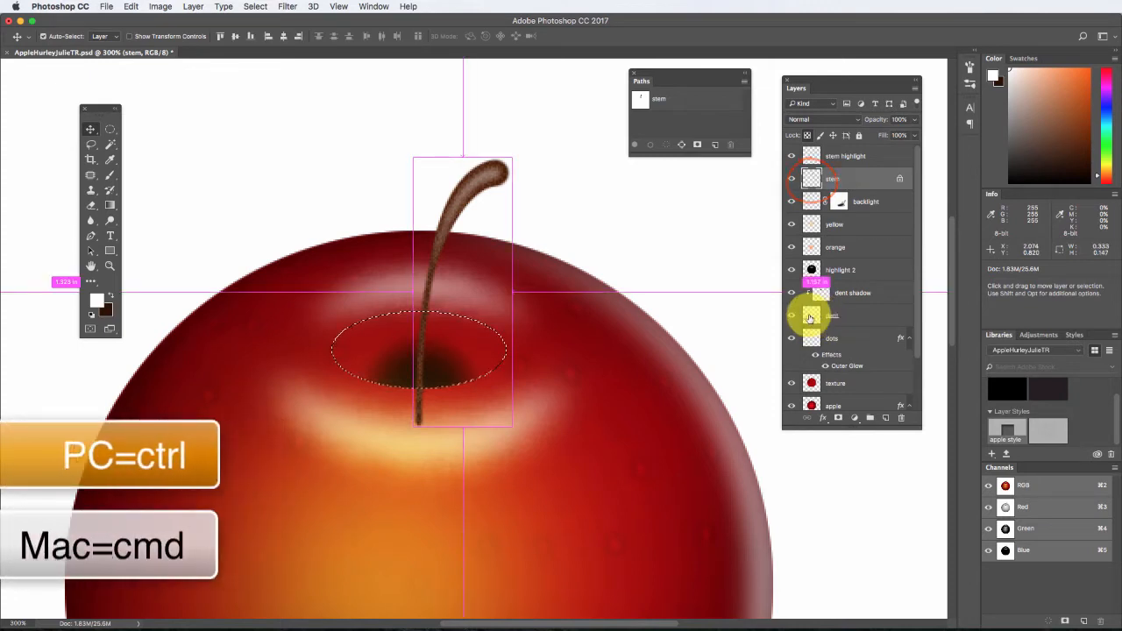
{"action": "left_click", "coordinate": [111, 130]}
{"action": "left_click", "coordinate": [111, 130]}
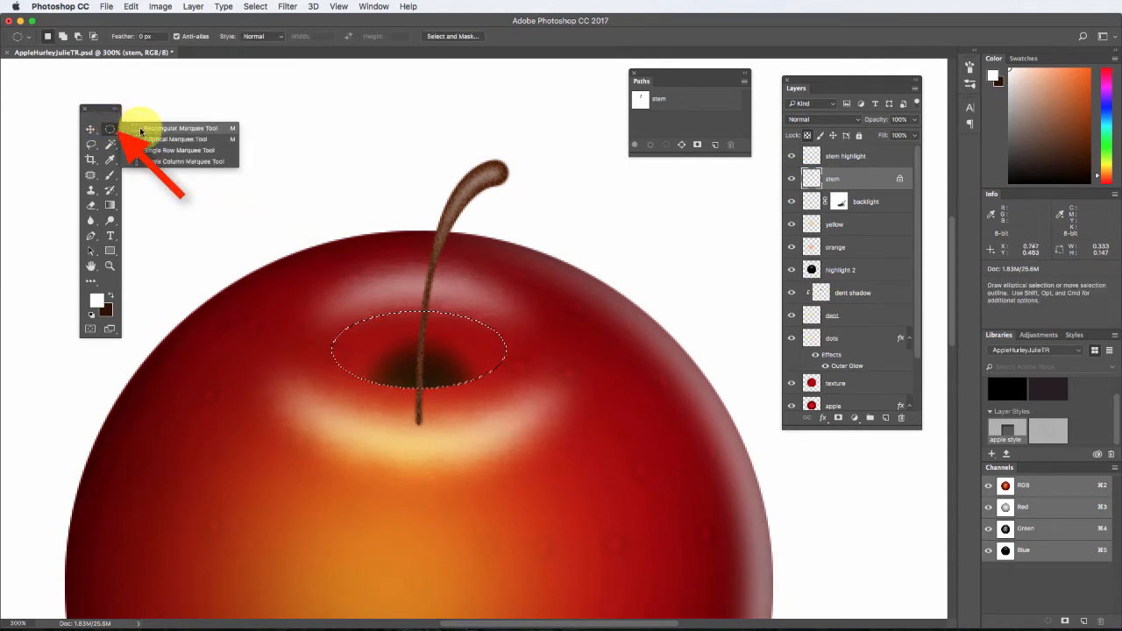
{"action": "left_click", "coordinate": [163, 130]}
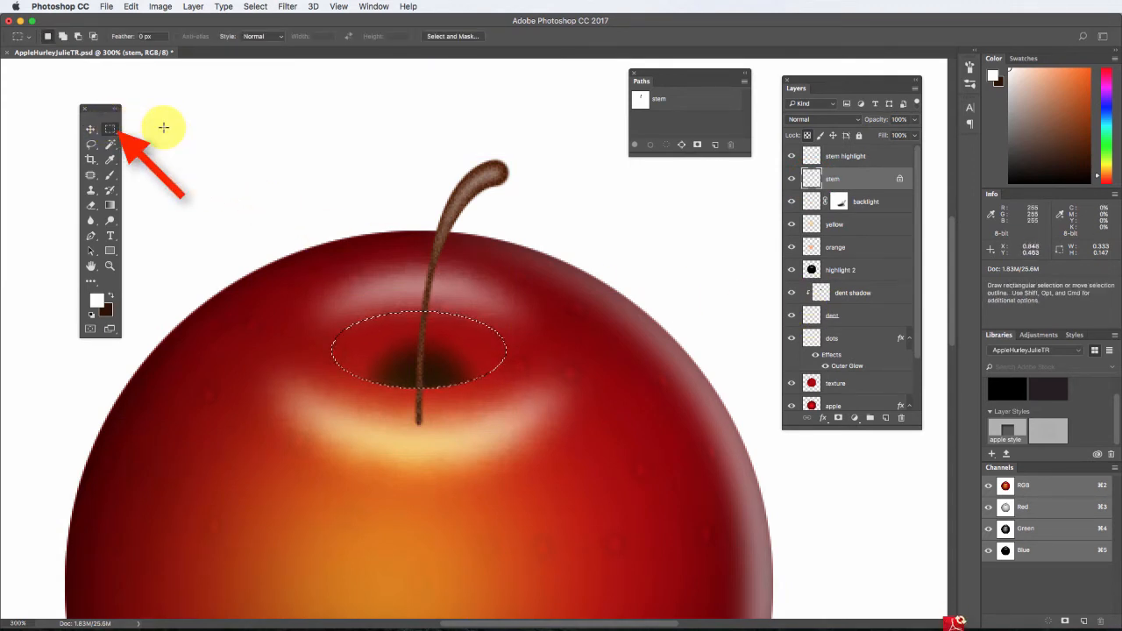
{"action": "left_click", "coordinate": [64, 38]}
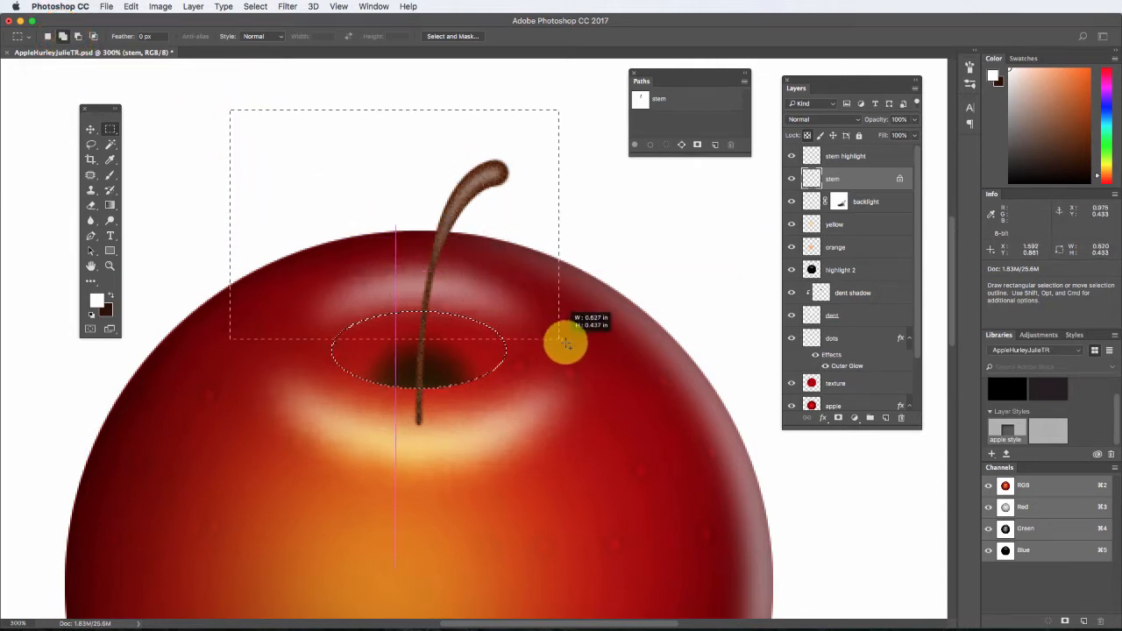
{"action": "left_click_drag", "start_coordinate": [583, 349], "coordinate": [583, 349]}
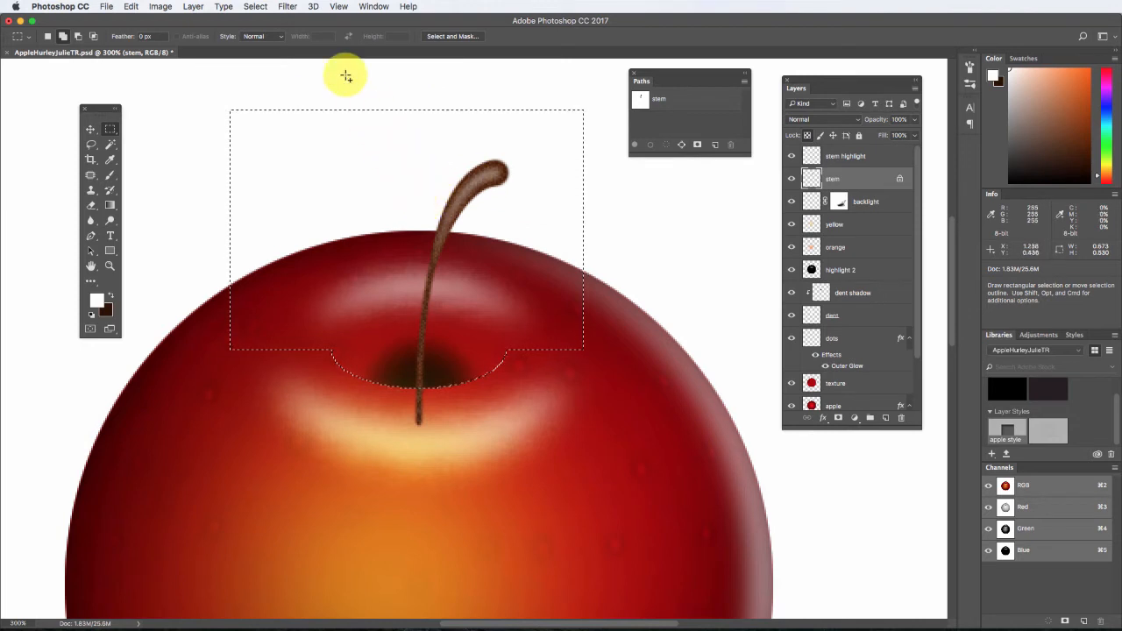
Invert the selection, delete the excess stem base from the stem and stem highlight layers, and deselect.
{"action": "left_click", "coordinate": [260, 7]}
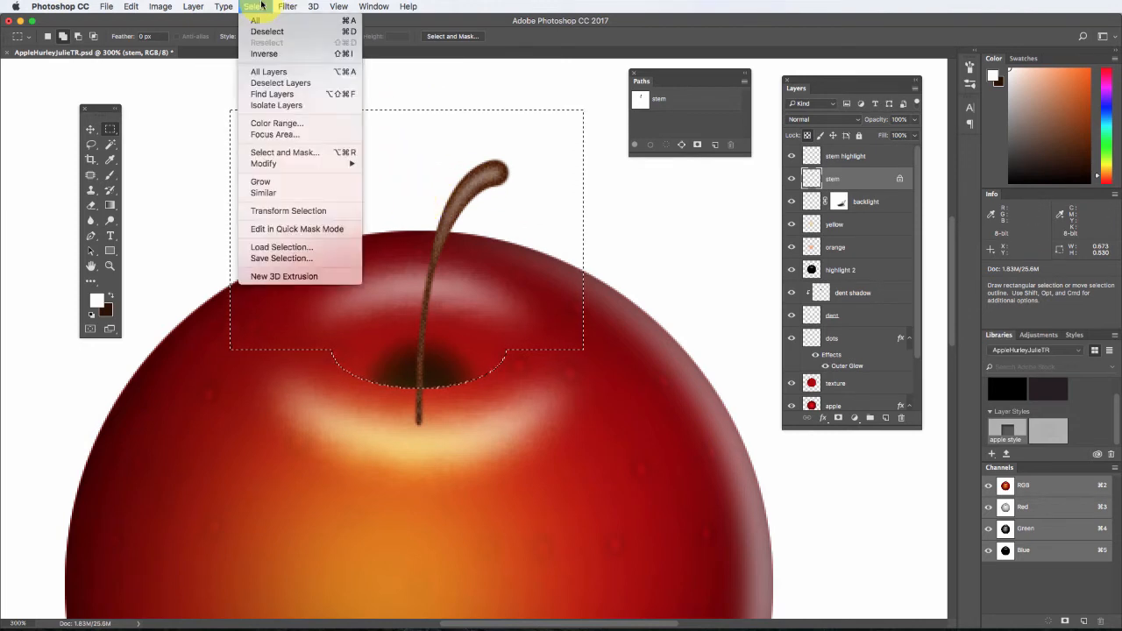
{"action": "left_click", "coordinate": [275, 53]}
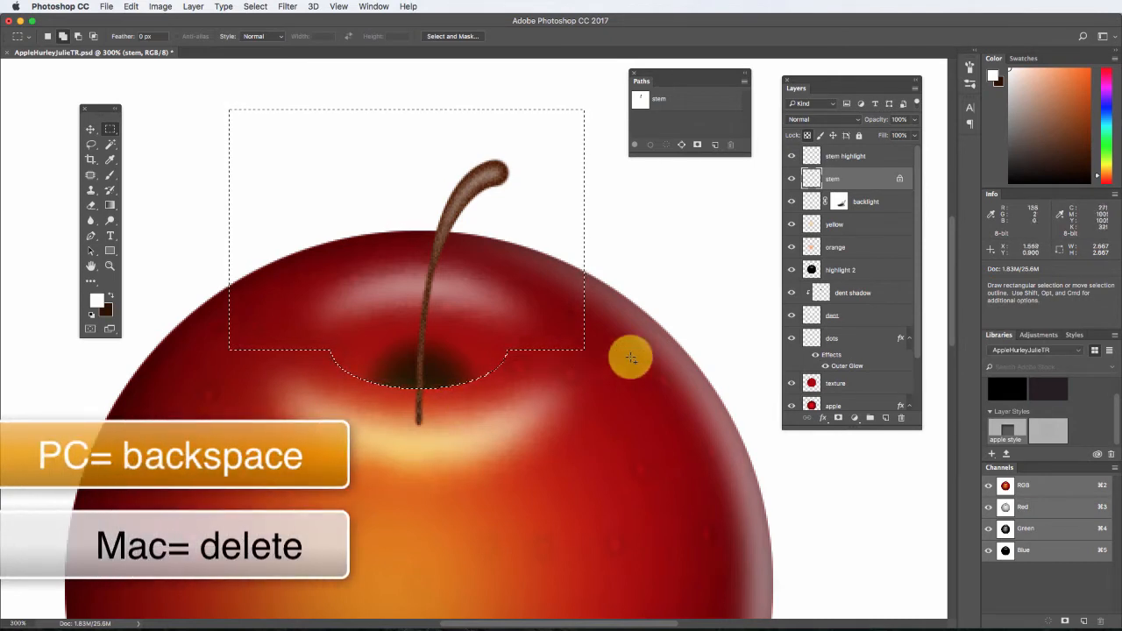
{"action": "left_click", "coordinate": [848, 158]}
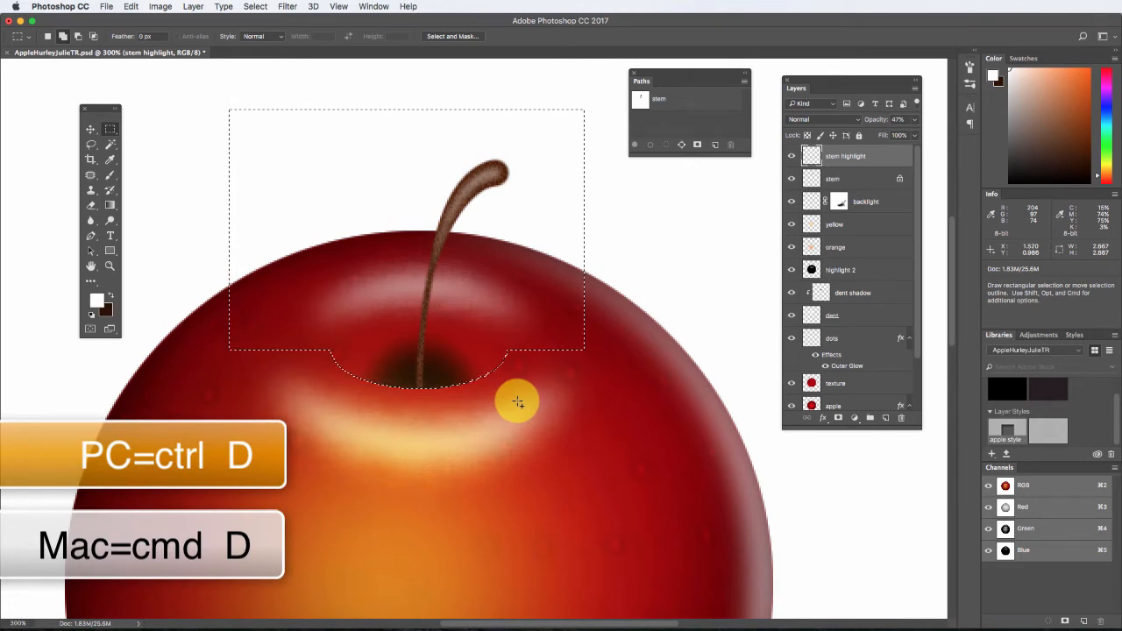
{"action": "key", "text": "super"}
{"action": "key", "text": "super+d"}
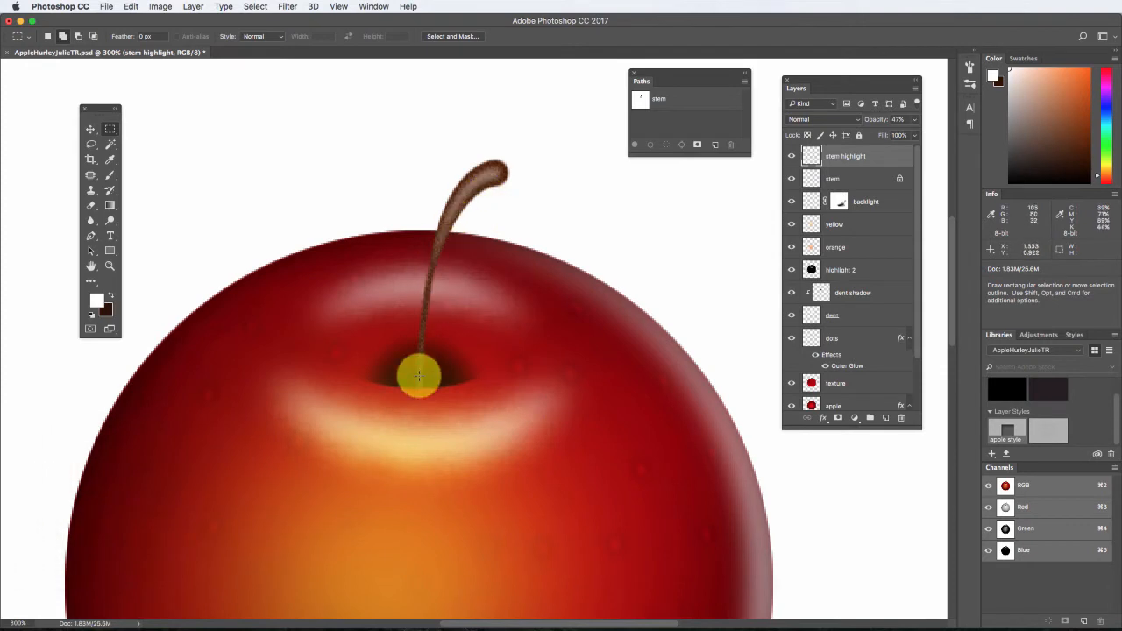
Darken the base of the stem on the stem layer using the Burn tool with a much smaller brush.
{"action": "left_click", "coordinate": [845, 180]}
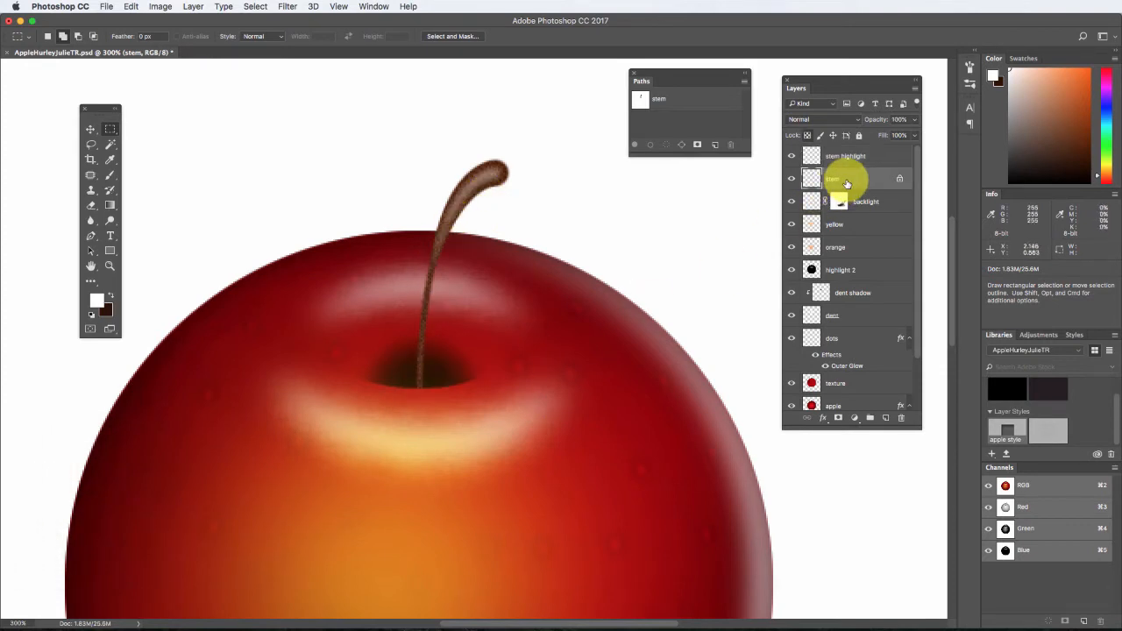
{"action": "left_click", "coordinate": [109, 221]}
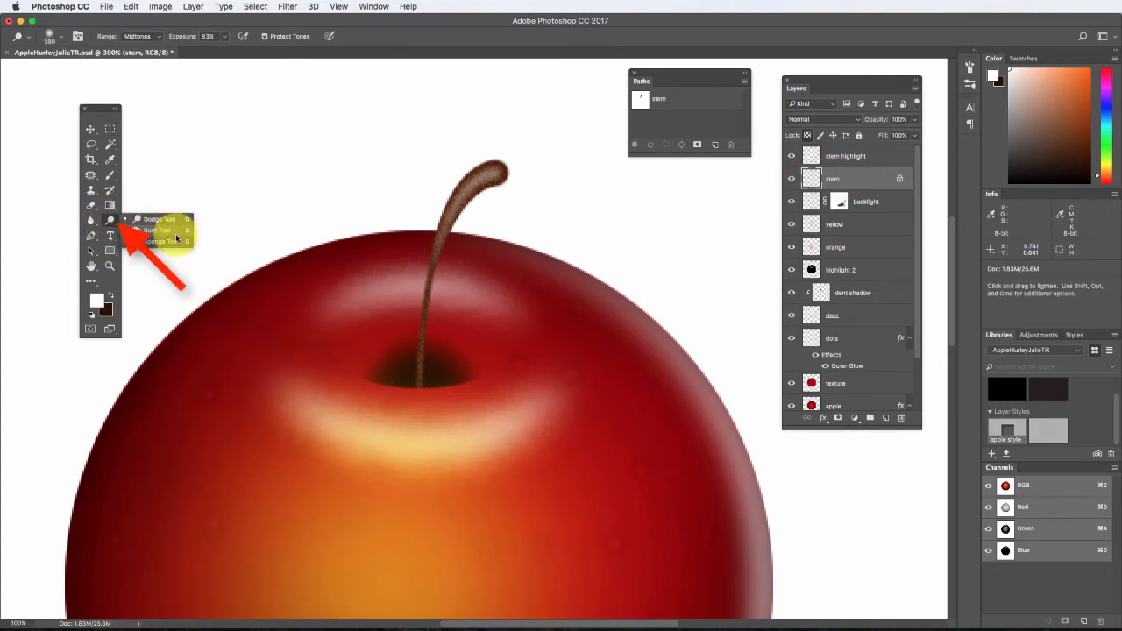
{"action": "left_click", "coordinate": [163, 230]}
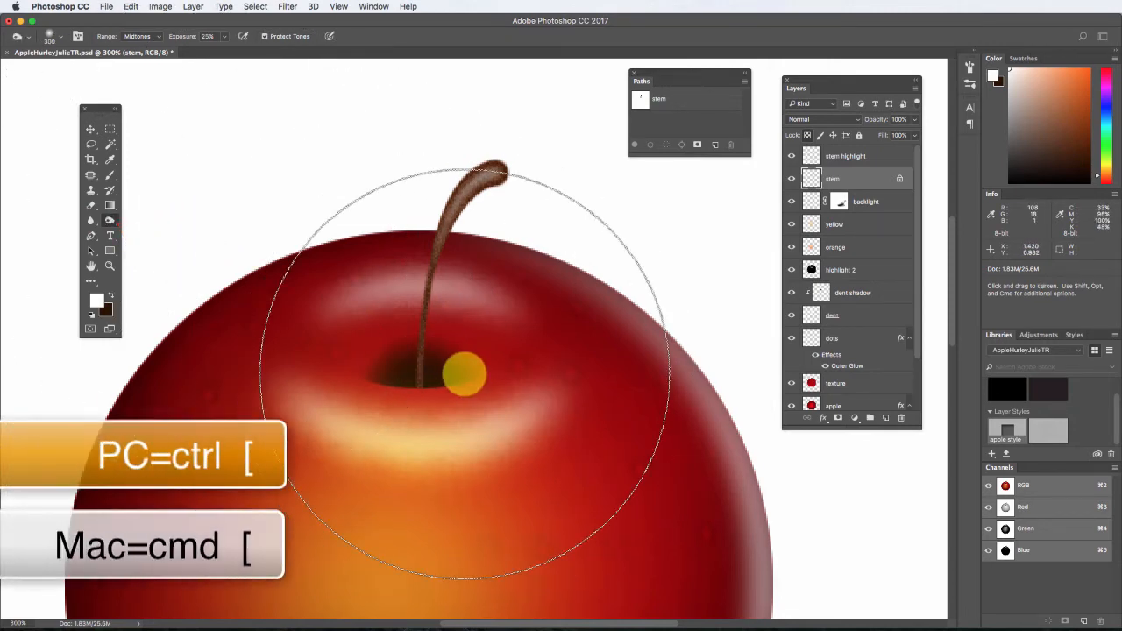
{"action": "key", "text": "bracketleft"}
{"action": "key", "text": "bracketleft"}
{"action": "key", "text": "bracketleft"}
{"action": "key", "text": "bracketleft"}
{"action": "key", "text": "bracketleft"}
{"action": "key", "text": "bracketleft"}
{"action": "key", "text": "bracketleft"}
{"action": "key", "text": "bracketleft"}
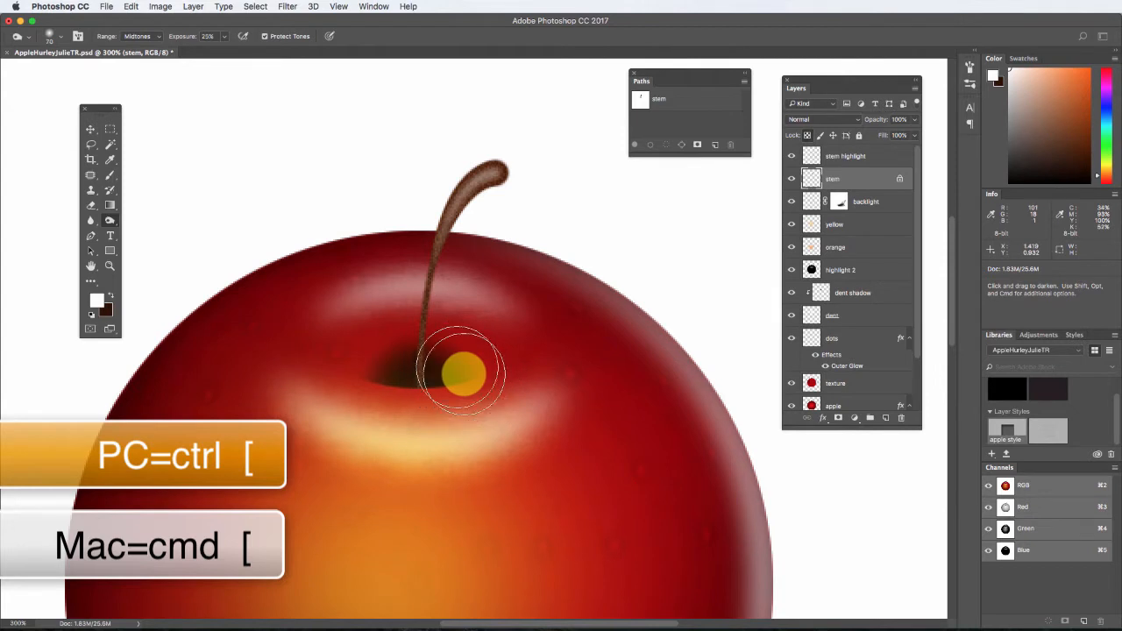
{"action": "mouse_move", "coordinate": [416, 386]}
{"action": "left_mouse_down"}
{"action": "mouse_move", "coordinate": [425, 333]}
{"action": "mouse_move", "coordinate": [428, 385]}
{"action": "mouse_move", "coordinate": [432, 296]}
{"action": "mouse_move", "coordinate": [451, 252]}
{"action": "mouse_move", "coordinate": [421, 381]}
{"action": "left_mouse_up"}
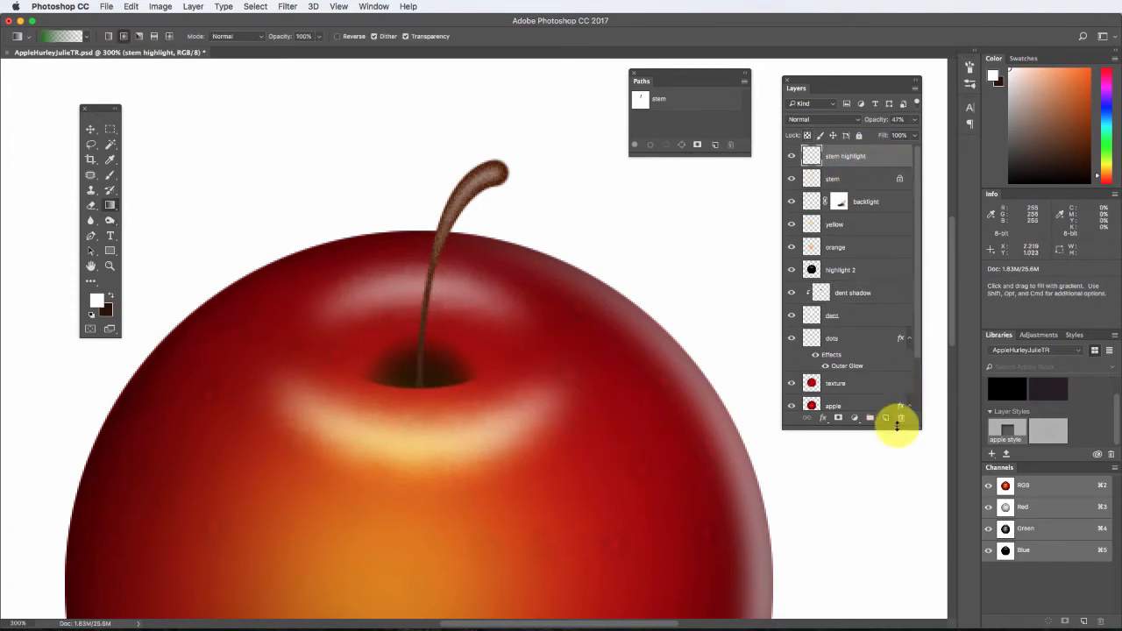
Create a new layer above the stem highlight layer and name it "green dent".
{"action": "left_click", "coordinate": [885, 417]}
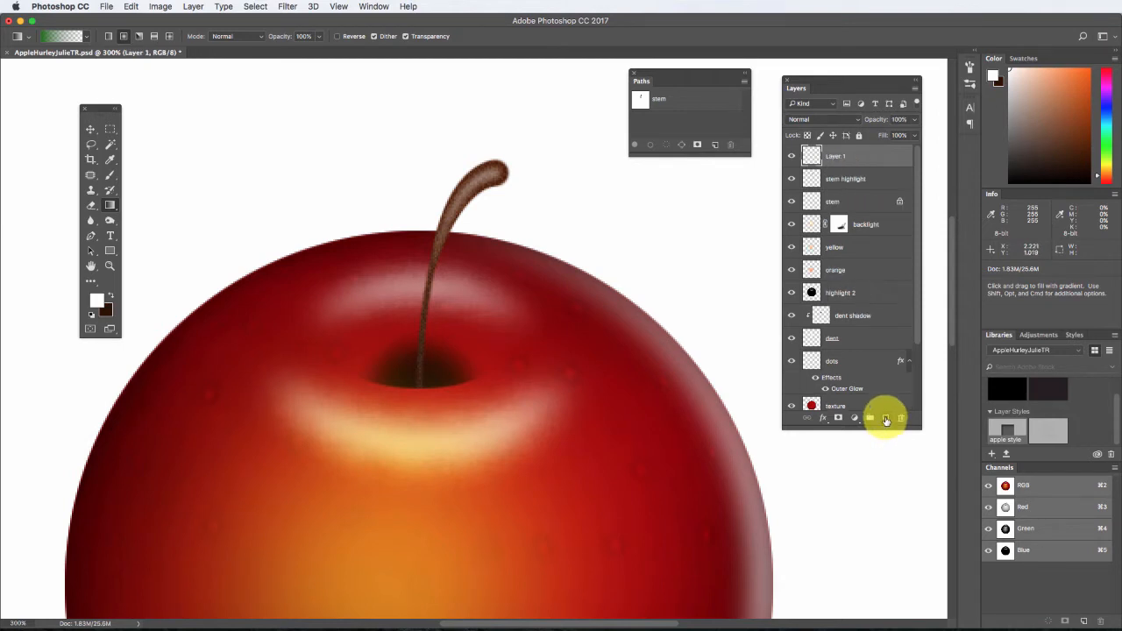
{"action": "double_click", "coordinate": [835, 156]}
{"action": "type", "text": "green dent"}
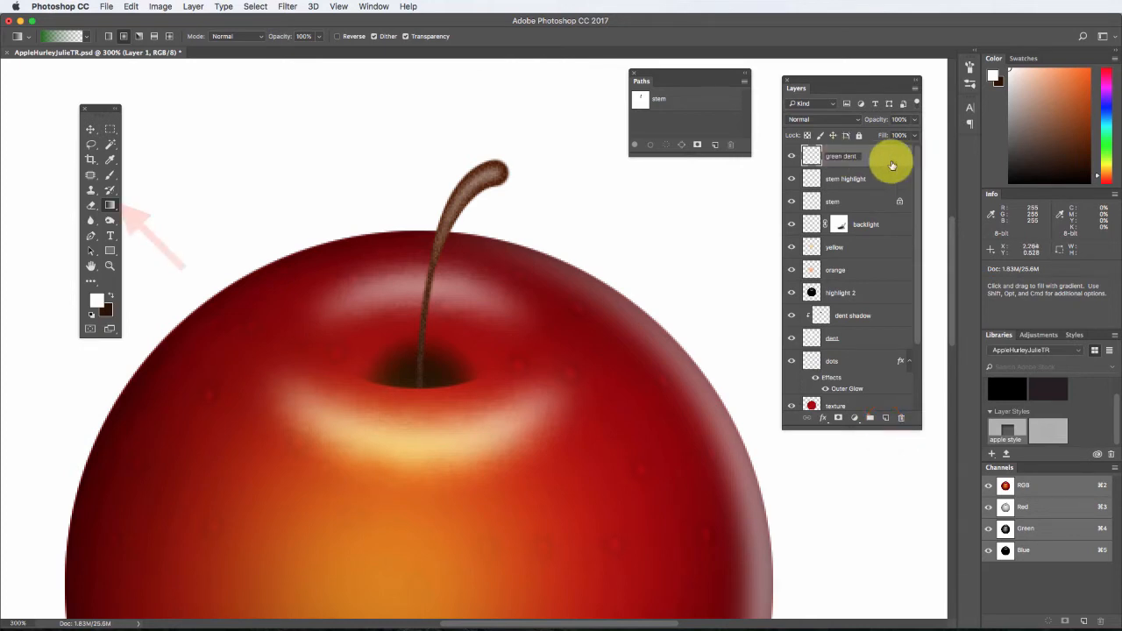
{"action": "key", "text": "Return"}
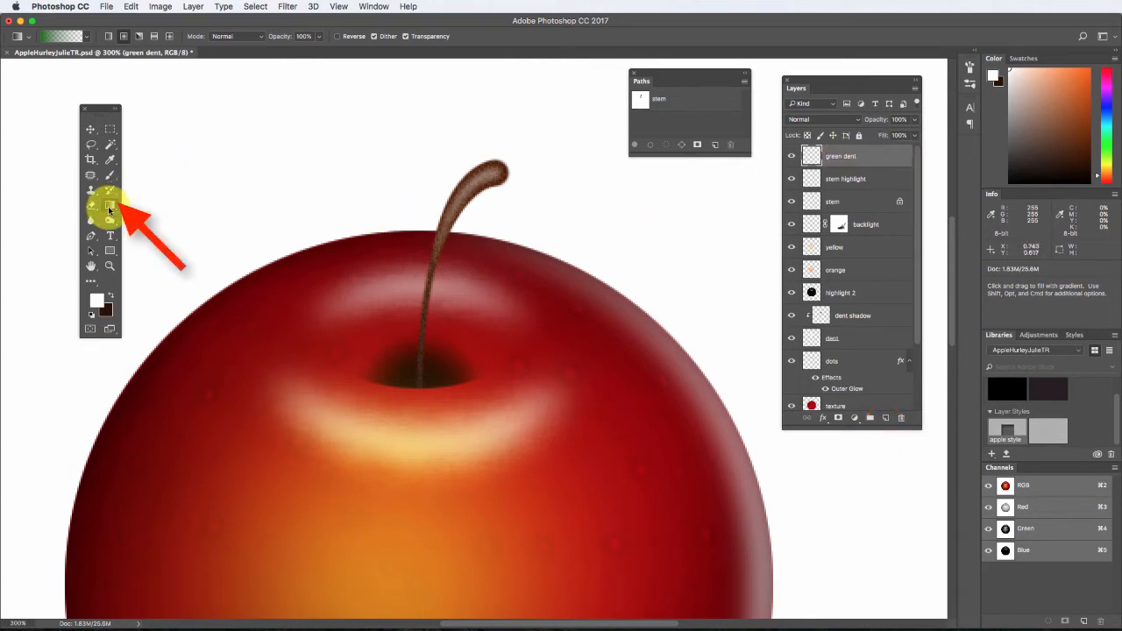
Set up a green-to-transparent gradient, with green as the colour of its stop at location 0%.
{"action": "left_click", "coordinate": [54, 36]}
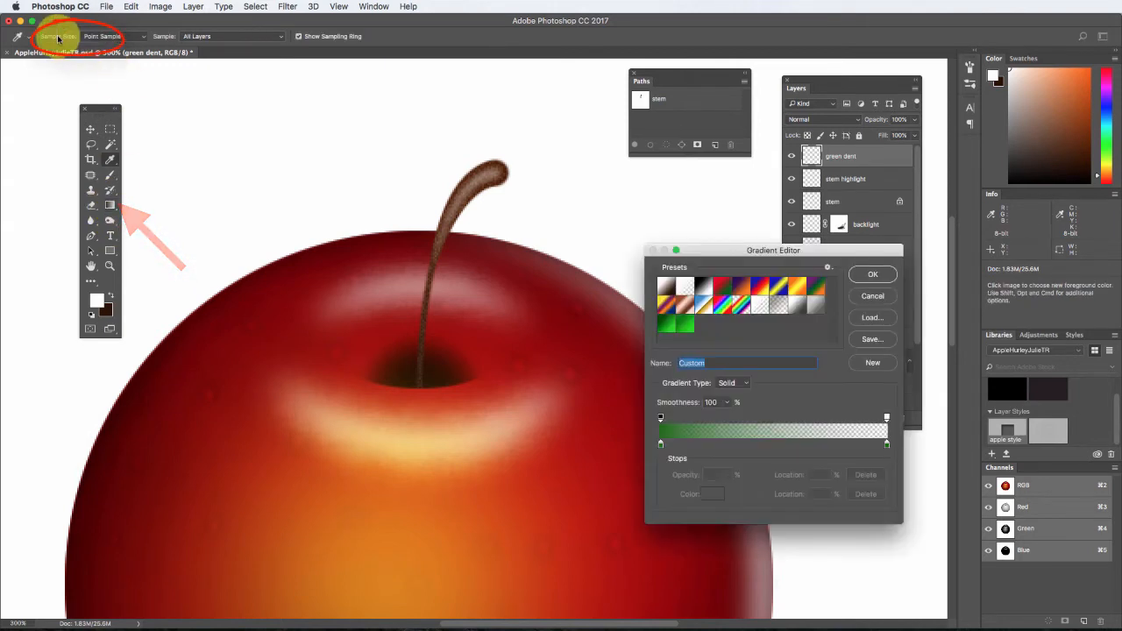
{"action": "left_click", "coordinate": [659, 447]}
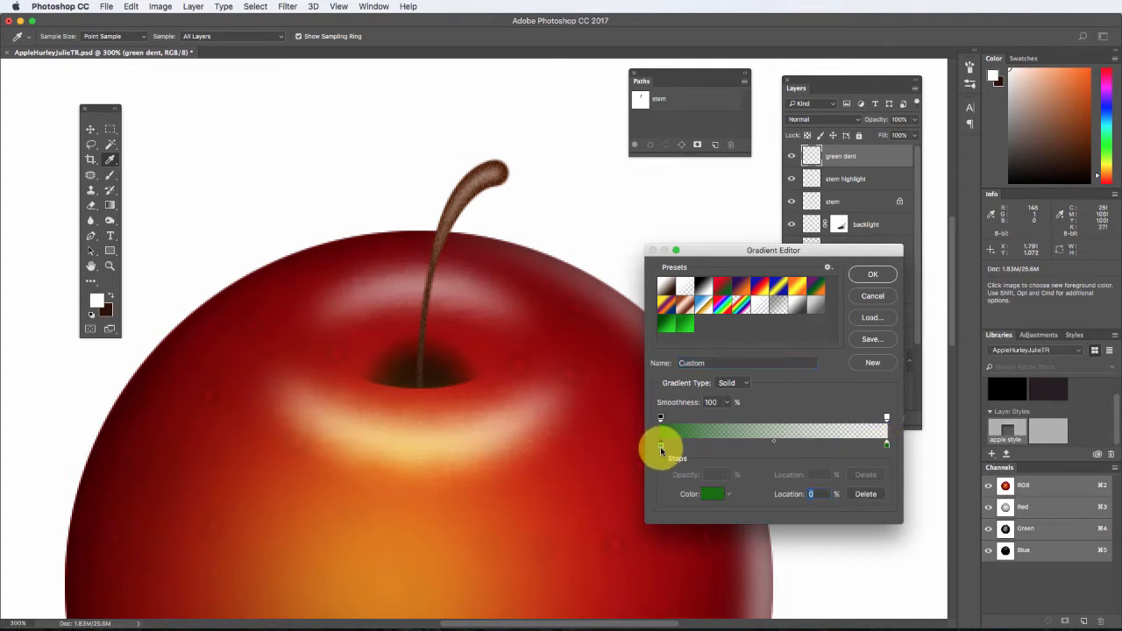
{"action": "left_click", "coordinate": [710, 493]}
{"action": "left_click", "coordinate": [480, 281]}
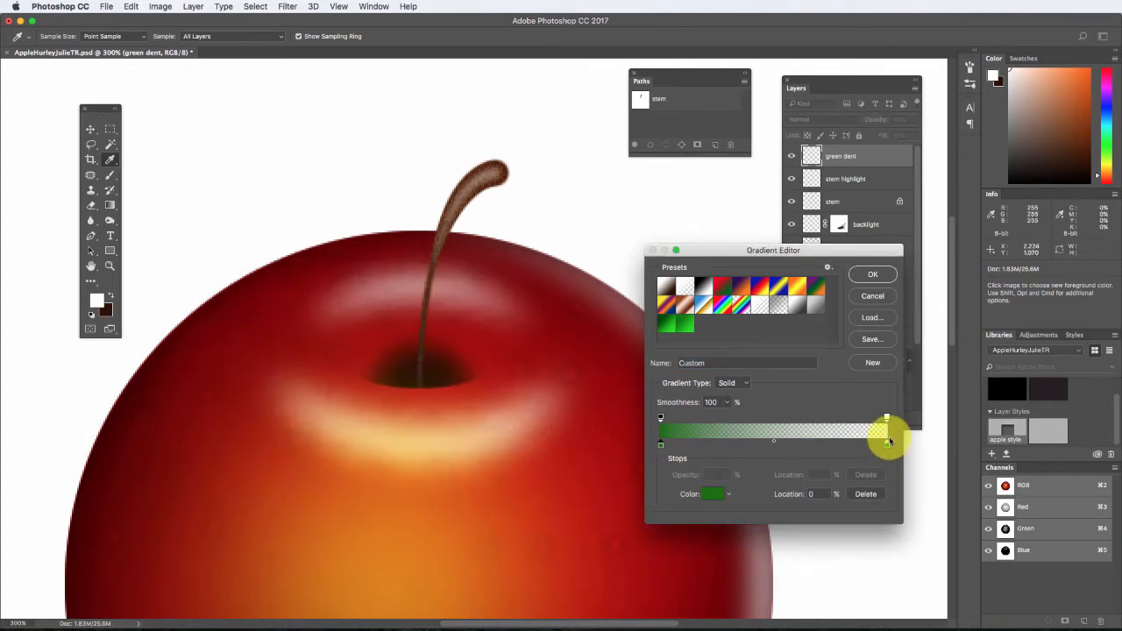
{"action": "left_click", "coordinate": [872, 274]}
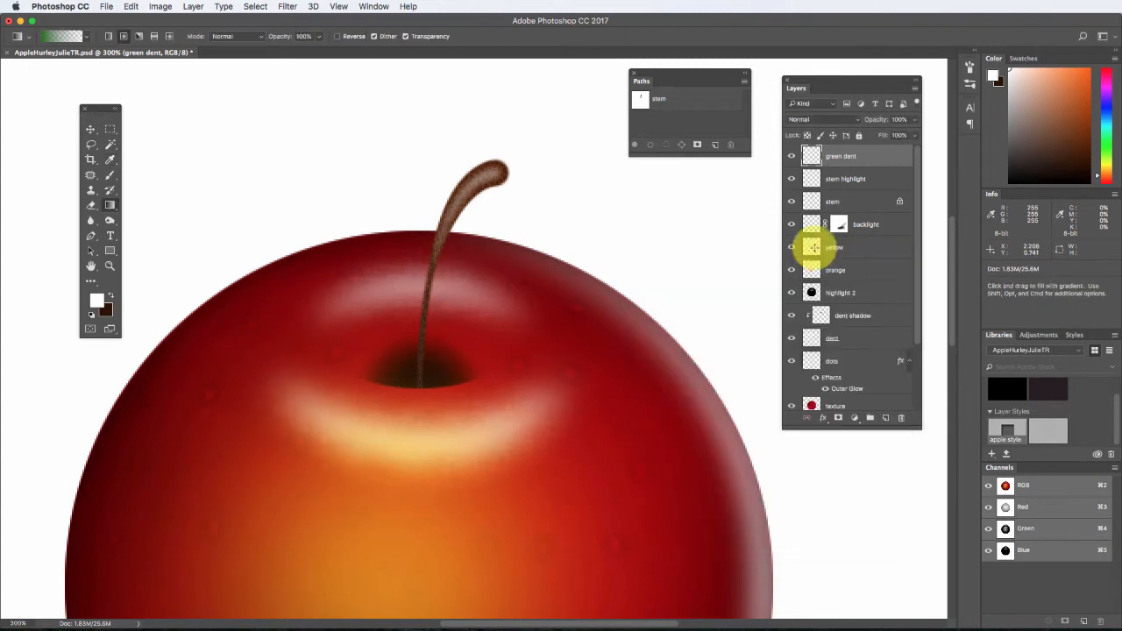
Draw three overlapping, progressively larger radial green gradients outward from the stem's base on the green dent layer.
{"action": "left_click", "coordinate": [123, 37]}
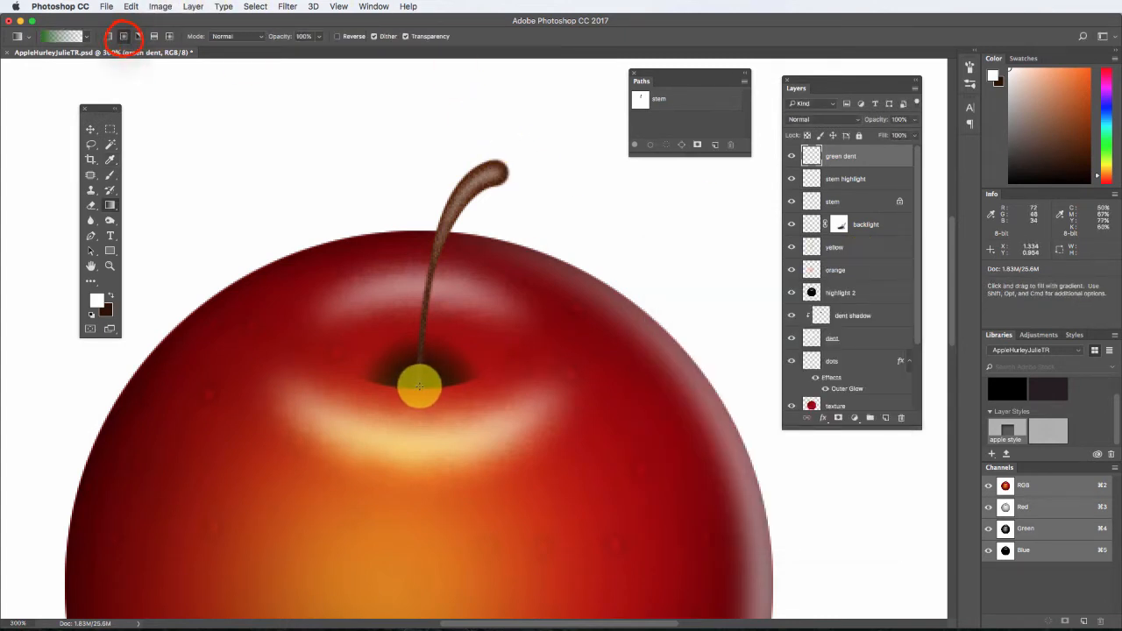
{"action": "left_click_drag", "start_coordinate": [419, 386], "coordinate": [422, 314]}
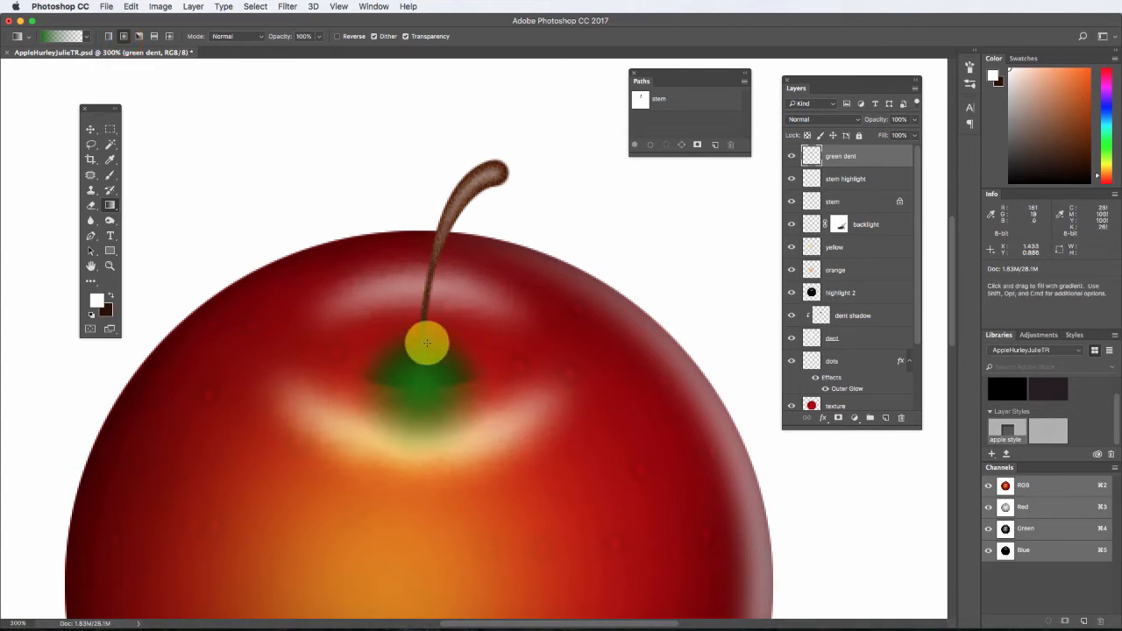
{"action": "left_click_drag", "start_coordinate": [422, 386], "coordinate": [422, 294]}
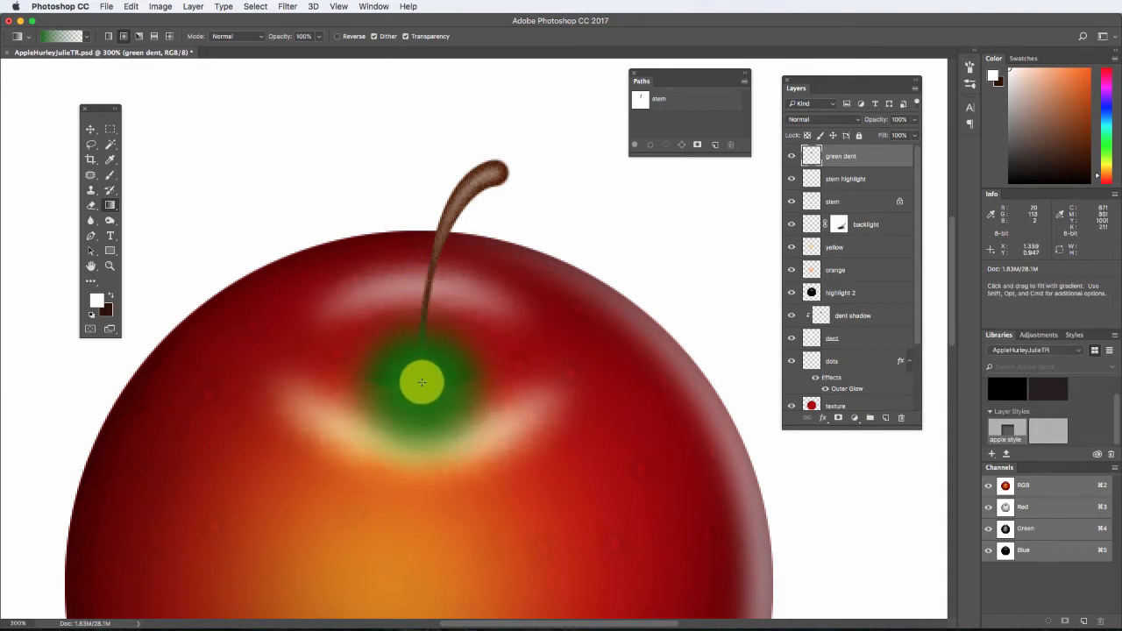
{"action": "left_click_drag", "start_coordinate": [422, 389], "coordinate": [421, 245]}
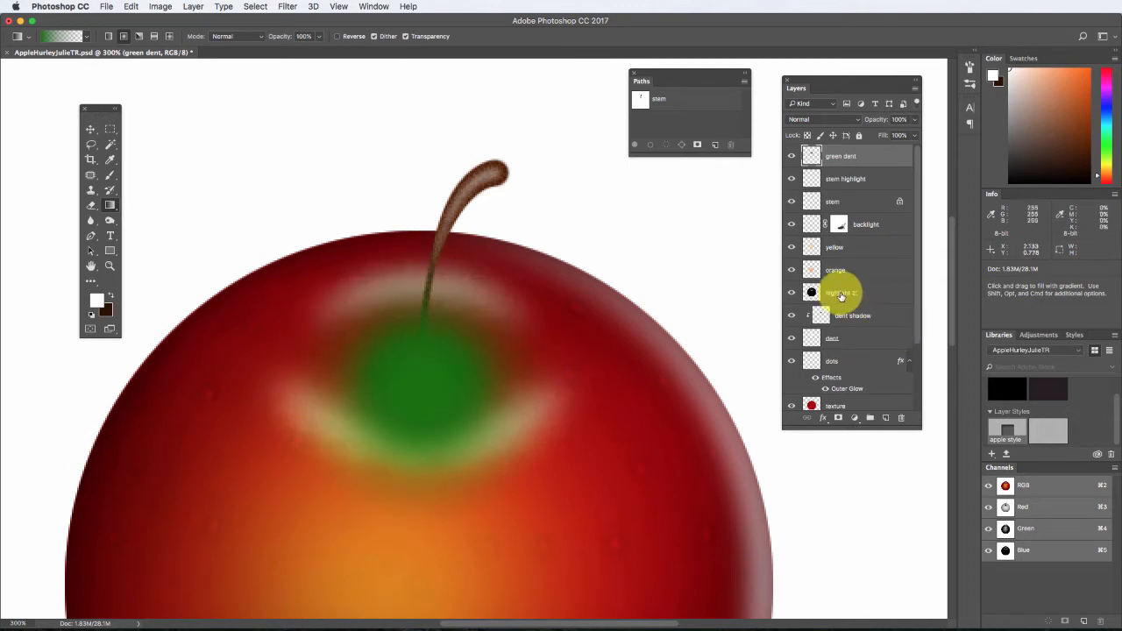
Set the green dent layer's blending mode to Difference and its opacity to 42%.
{"action": "left_click", "coordinate": [915, 119]}
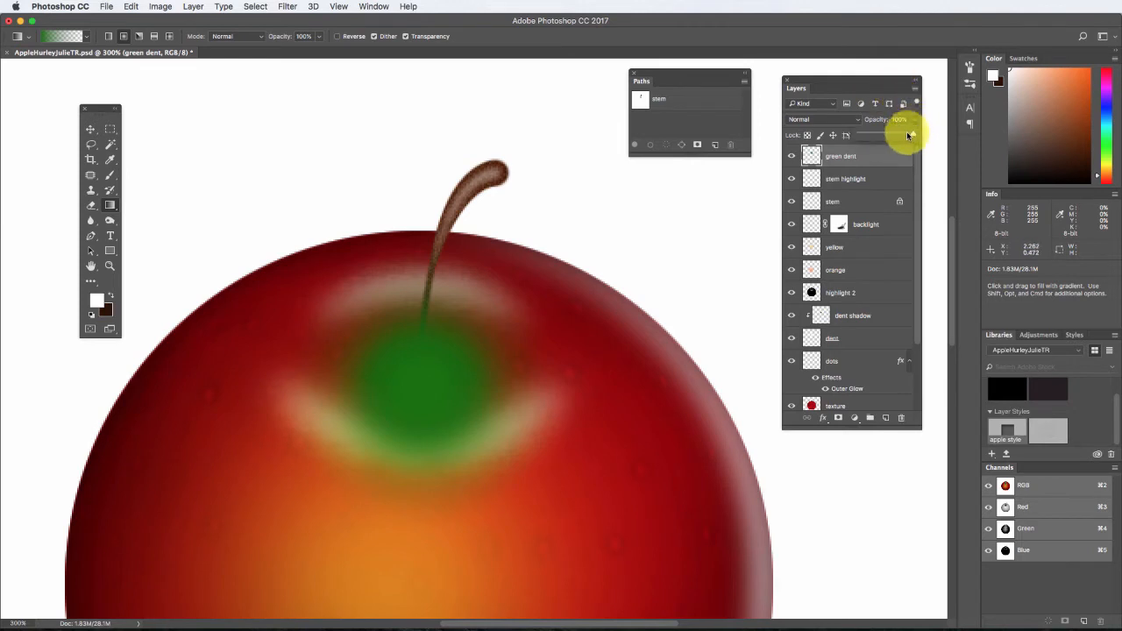
{"action": "left_click_drag", "start_coordinate": [908, 135], "coordinate": [901, 137]}
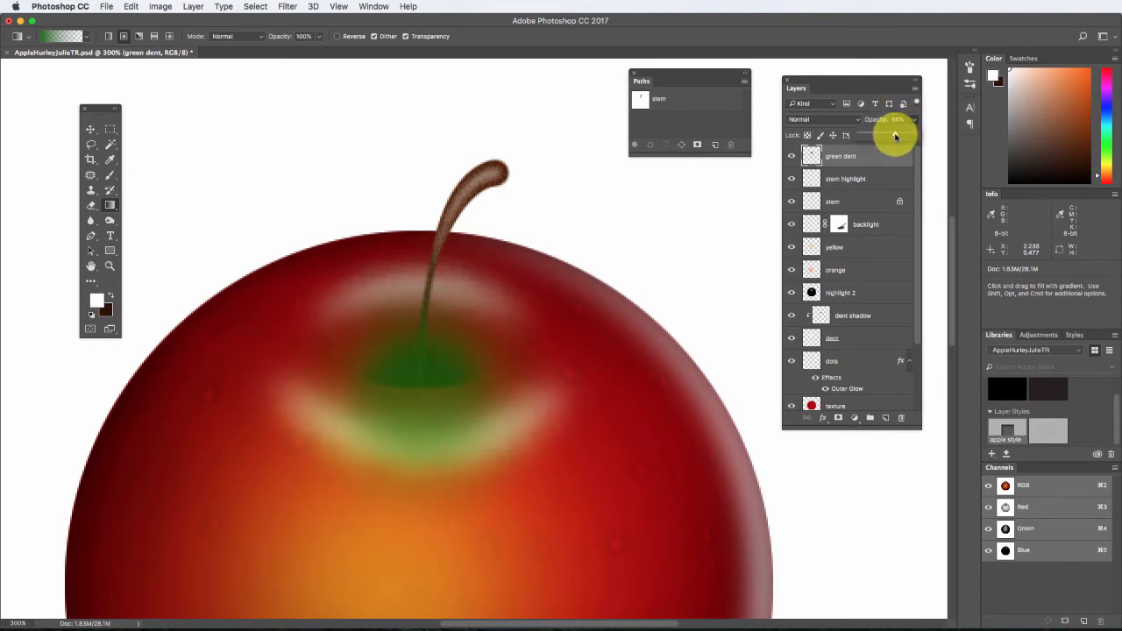
{"action": "left_click", "coordinate": [847, 118]}
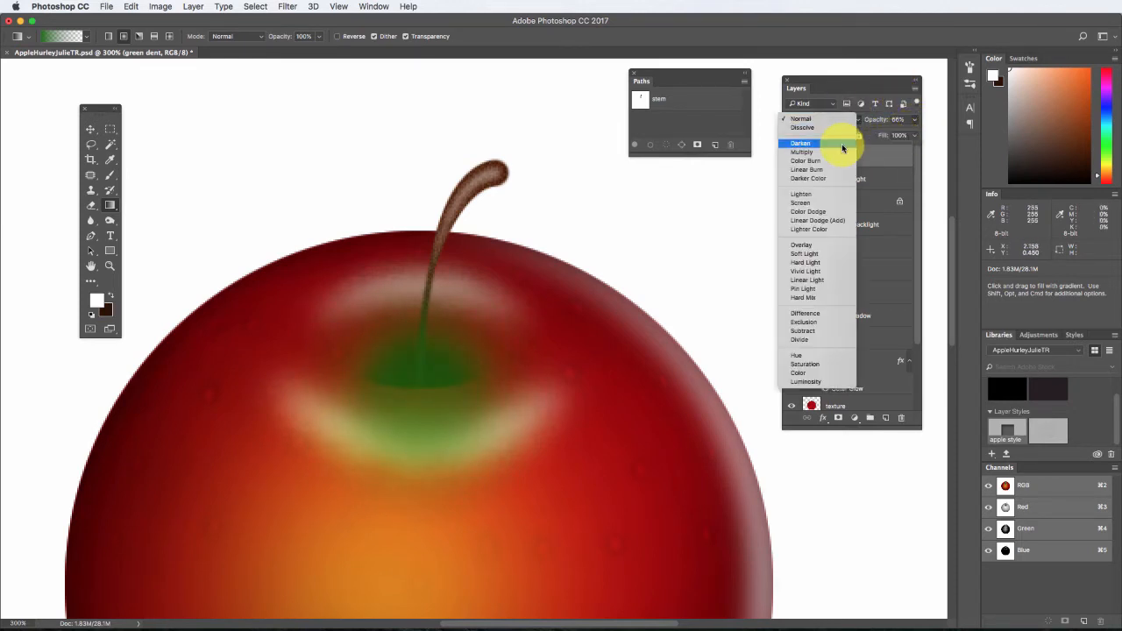
{"action": "left_click", "coordinate": [826, 197]}
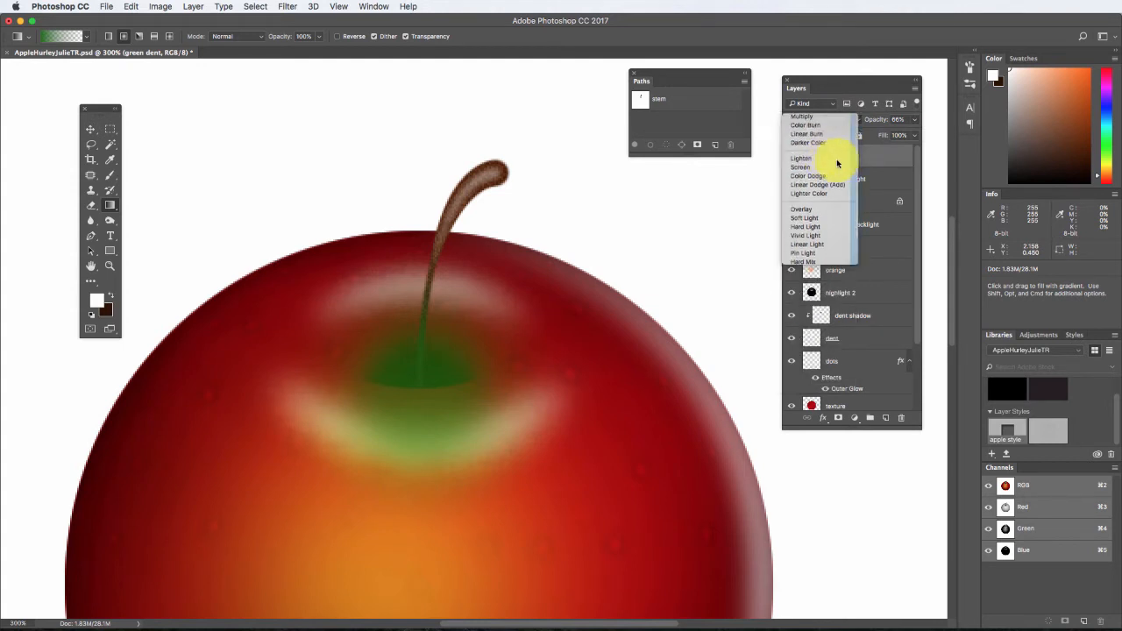
{"action": "left_click", "coordinate": [820, 119]}
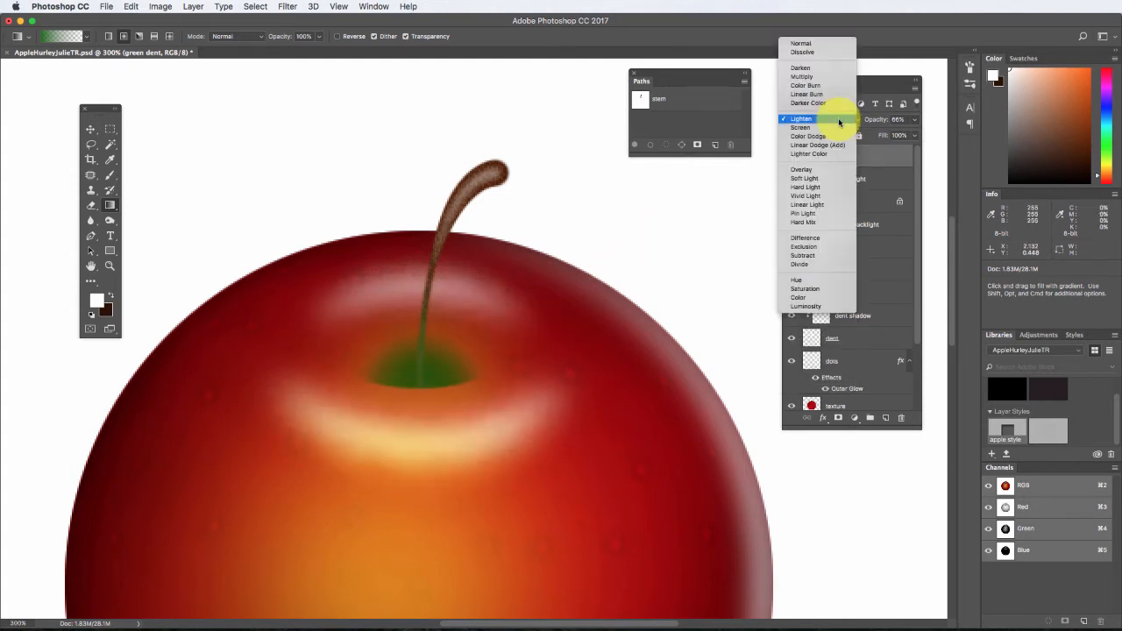
{"action": "left_click", "coordinate": [839, 114]}
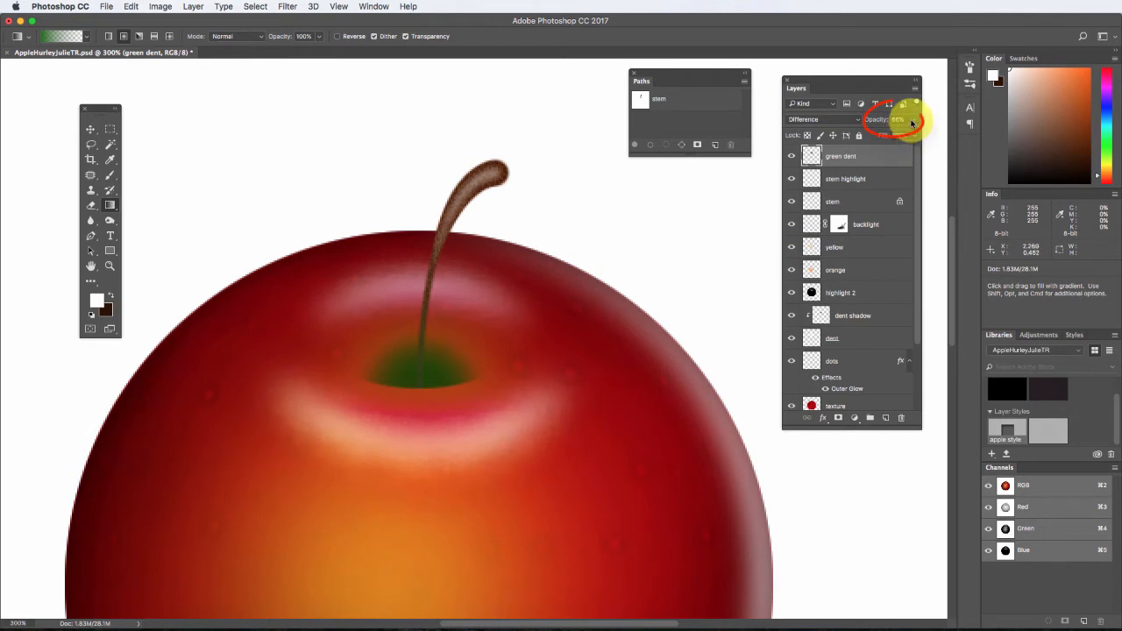
{"action": "left_click_drag", "start_coordinate": [909, 118], "coordinate": [879, 137]}
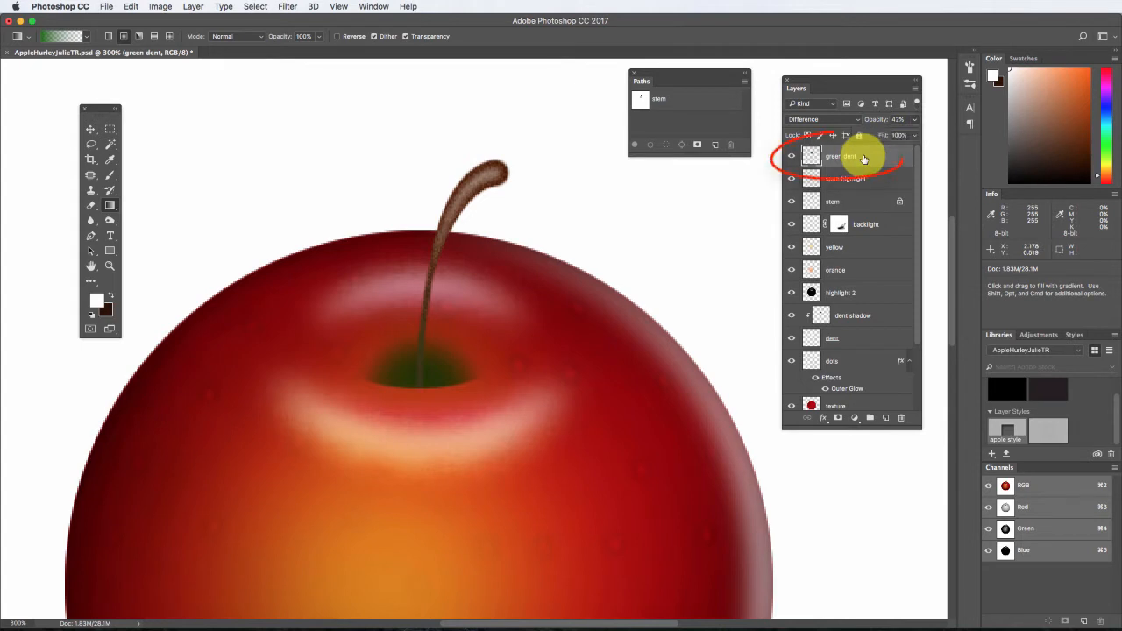
Move the green dent layer below the stem layer and mask it to the dent's outline plus a rectangle extending above its lower half.
{"action": "left_click_drag", "start_coordinate": [863, 159], "coordinate": [863, 213]}
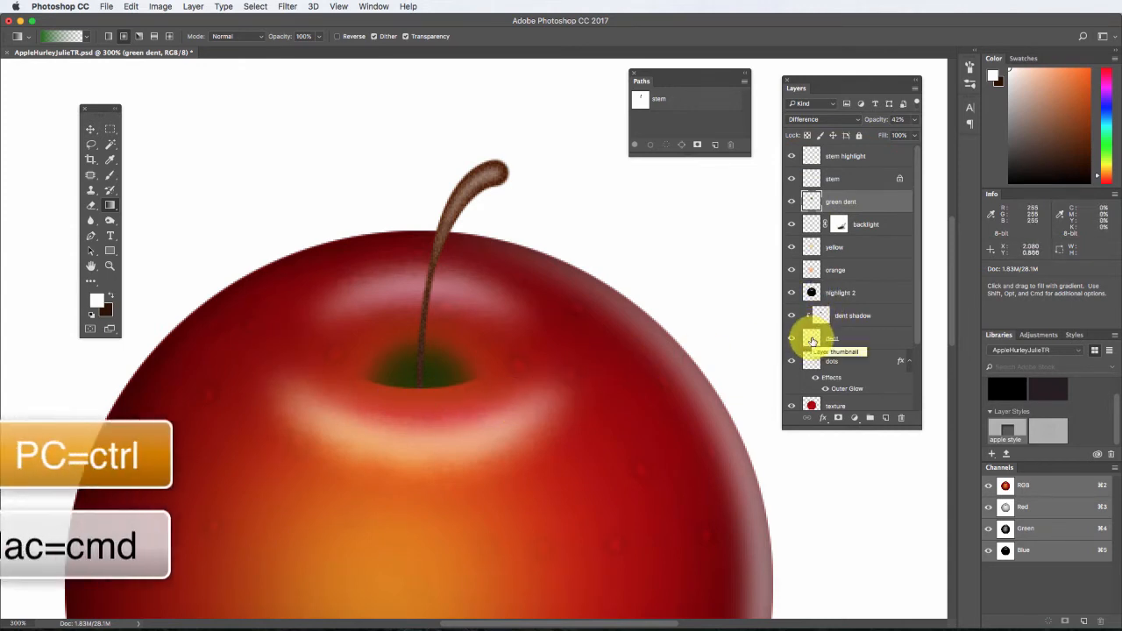
{"action": "left_click", "coordinate": [813, 340], "text": "super"}
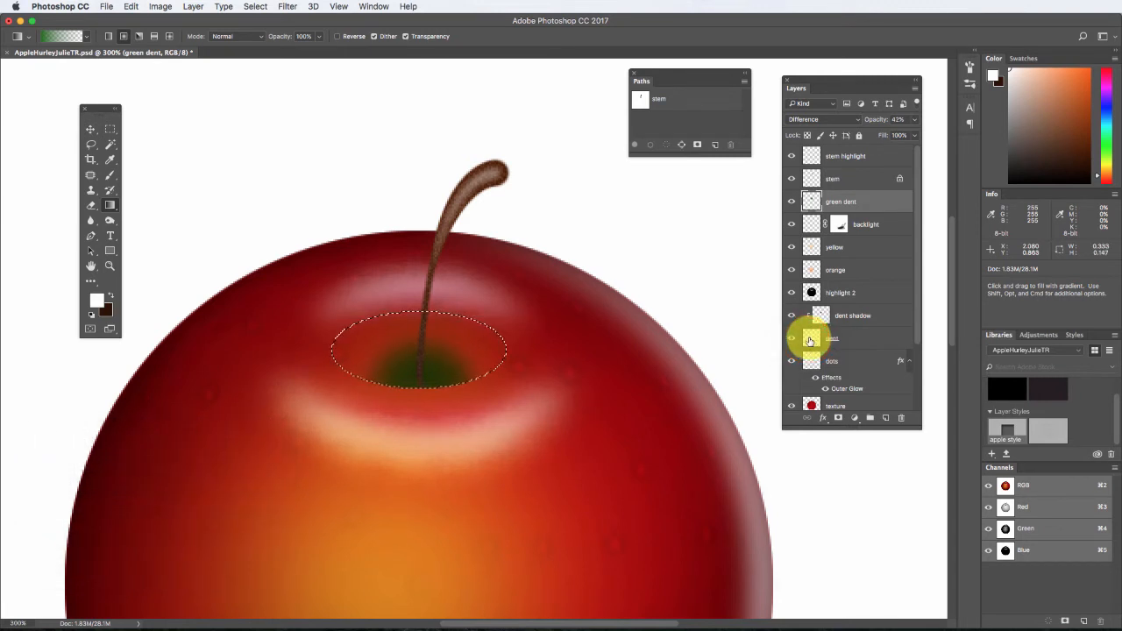
{"action": "left_click", "coordinate": [110, 129]}
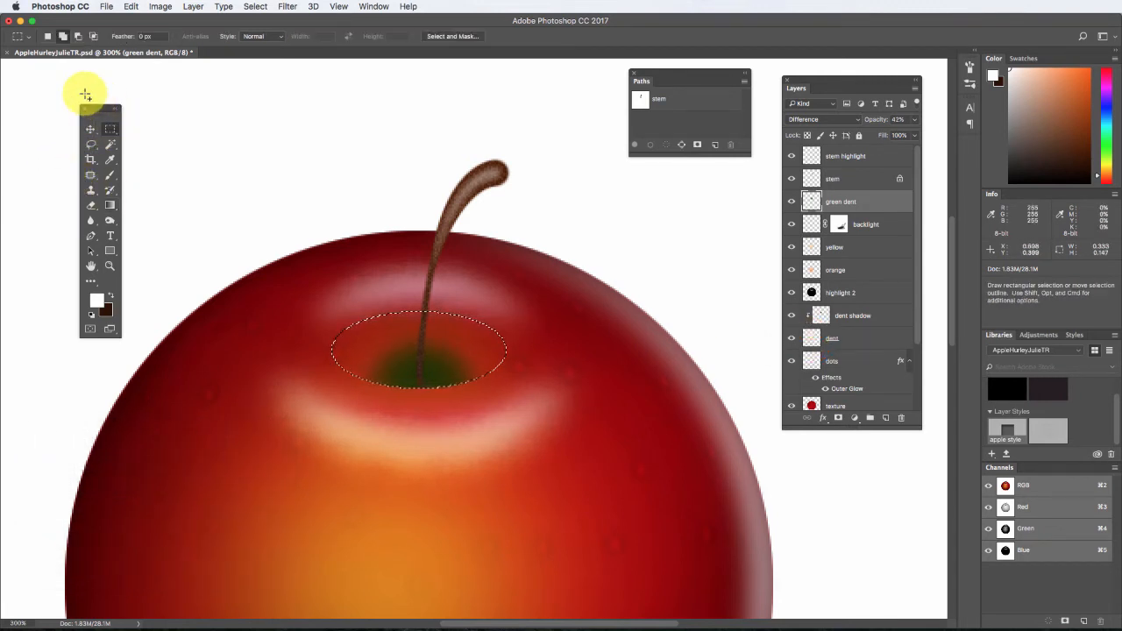
{"action": "left_click", "coordinate": [62, 37]}
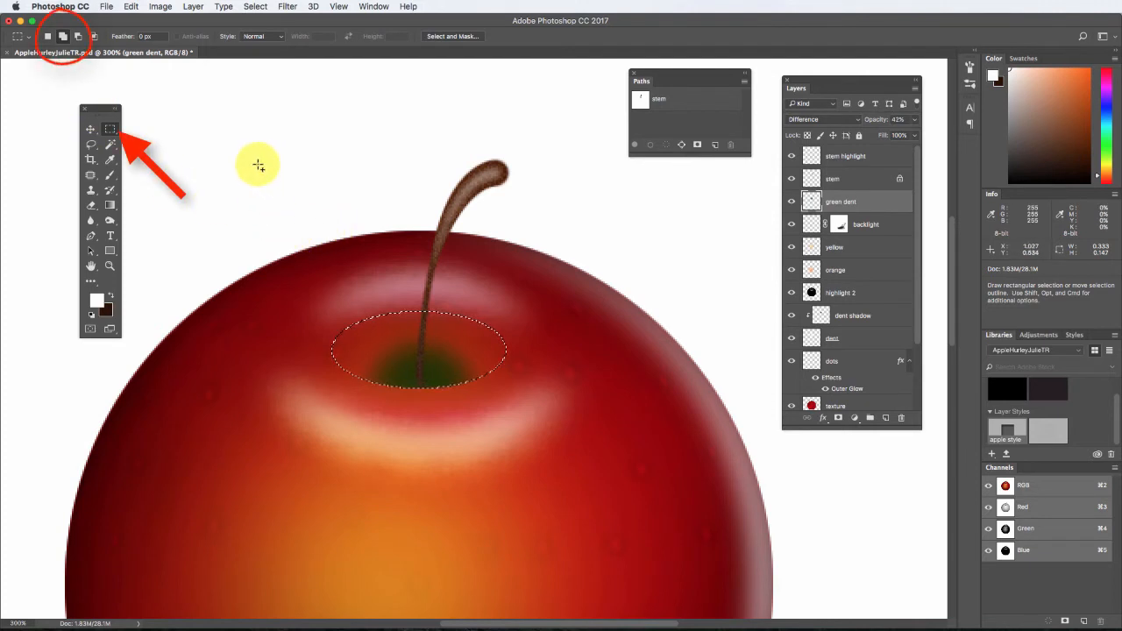
{"action": "left_click_drag", "start_coordinate": [257, 164], "coordinate": [562, 353]}
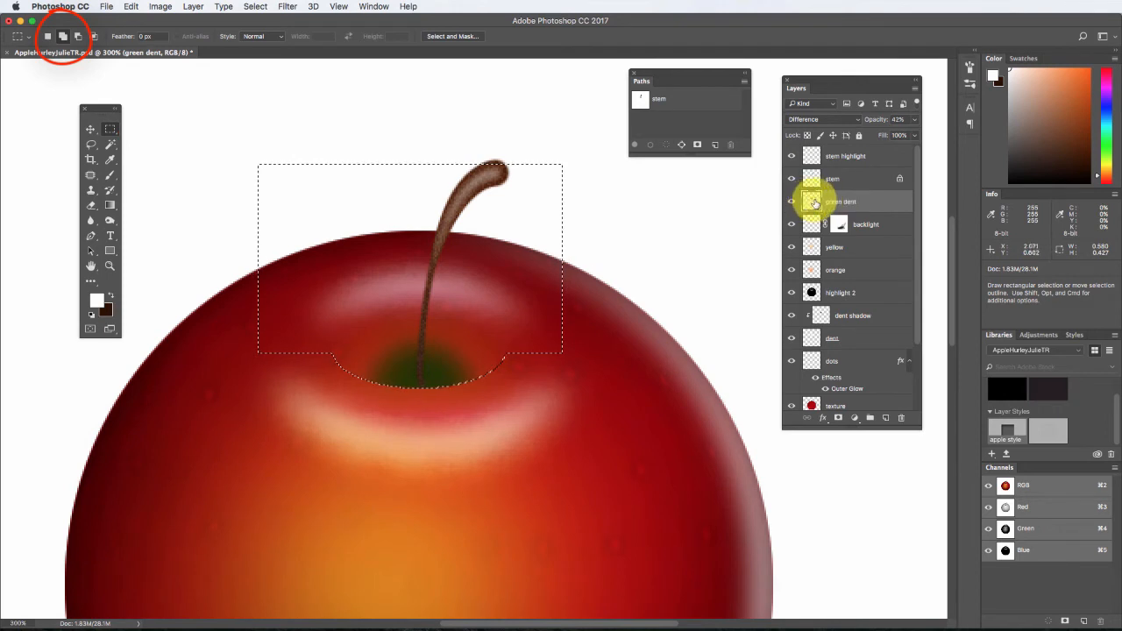
{"action": "left_click", "coordinate": [839, 419]}
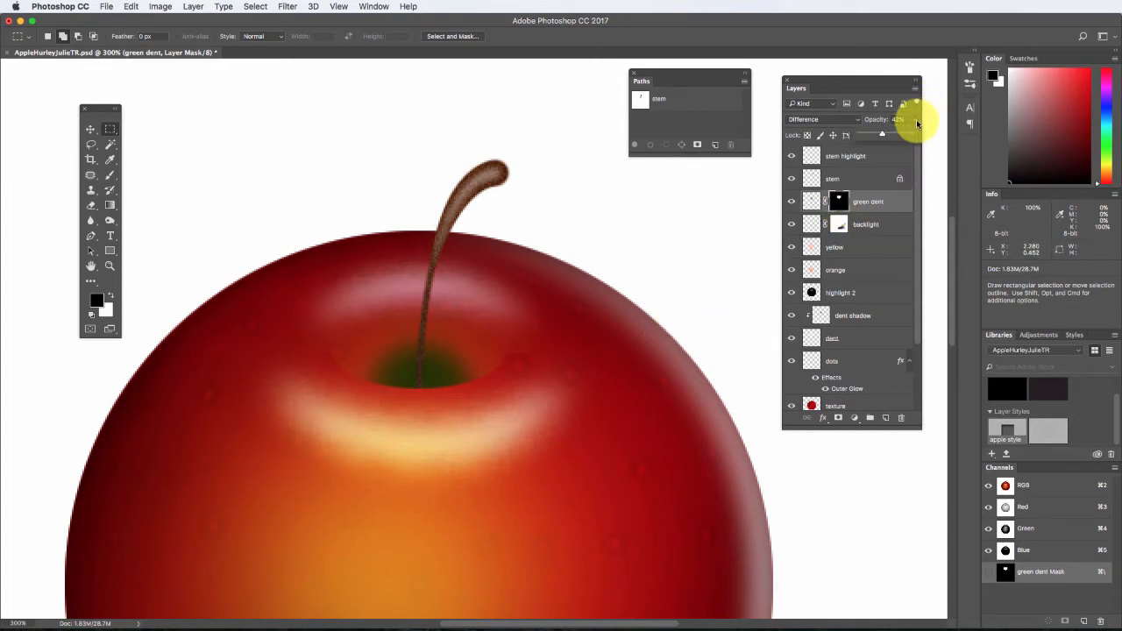
Try the green dent layer in Normal blending mode with opacities of 8% and 54%.
{"action": "left_click", "coordinate": [855, 119]}
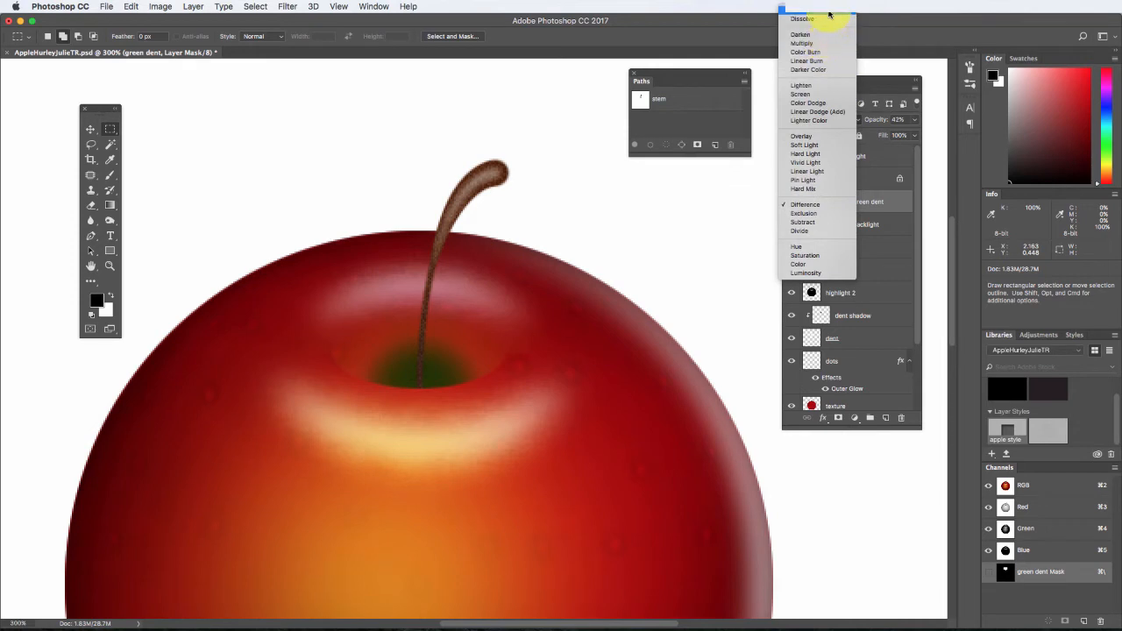
{"action": "left_click", "coordinate": [829, 13]}
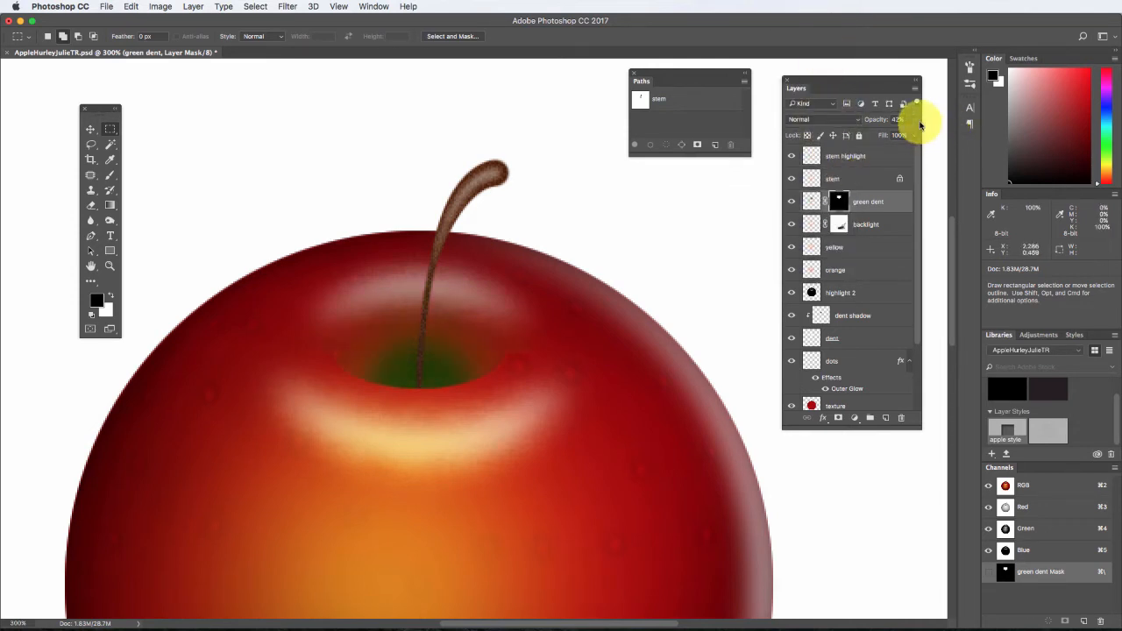
{"action": "left_click_drag", "start_coordinate": [915, 120], "coordinate": [873, 135]}
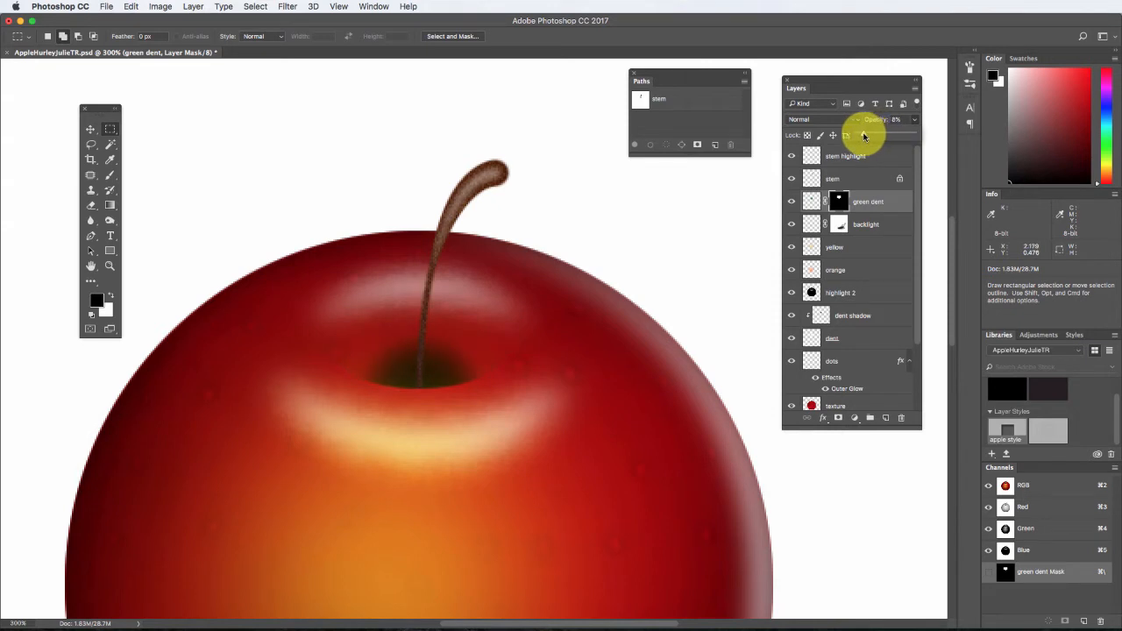
{"action": "left_click_drag", "start_coordinate": [873, 136], "coordinate": [897, 137]}
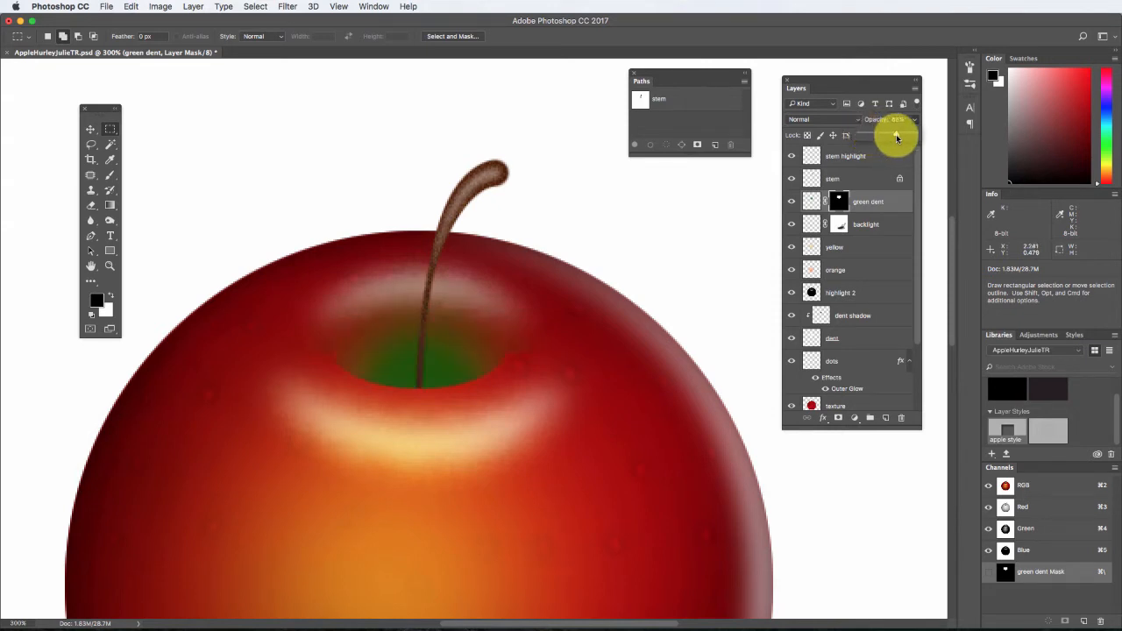
Return the green dent layer to Difference blending mode and set its opacity to 34%.
{"action": "left_click", "coordinate": [824, 119]}
{"action": "left_click", "coordinate": [821, 315]}
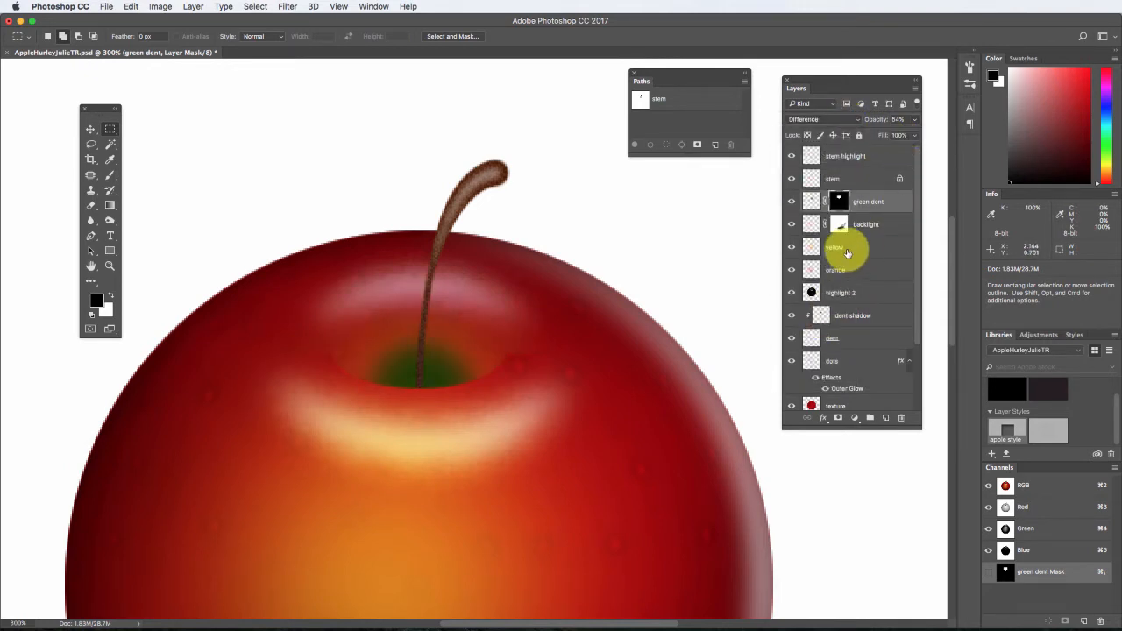
{"action": "left_click", "coordinate": [913, 120]}
{"action": "left_click_drag", "start_coordinate": [887, 136], "coordinate": [880, 136]}
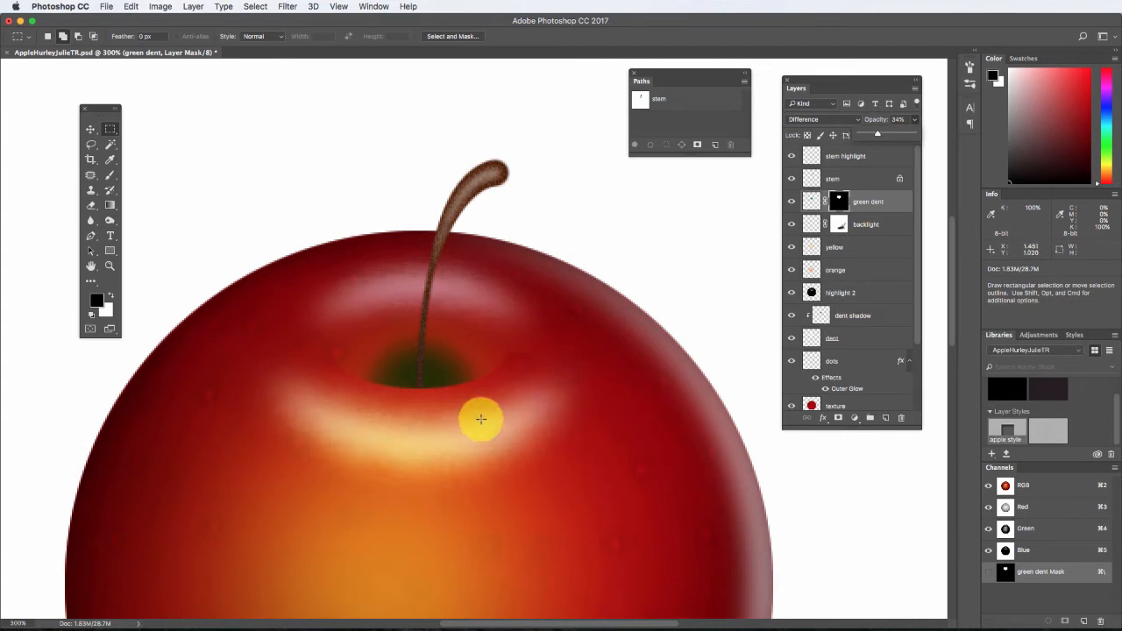
Set the dent shadow layer's opacity to 84%.
{"action": "left_click", "coordinate": [863, 225]}
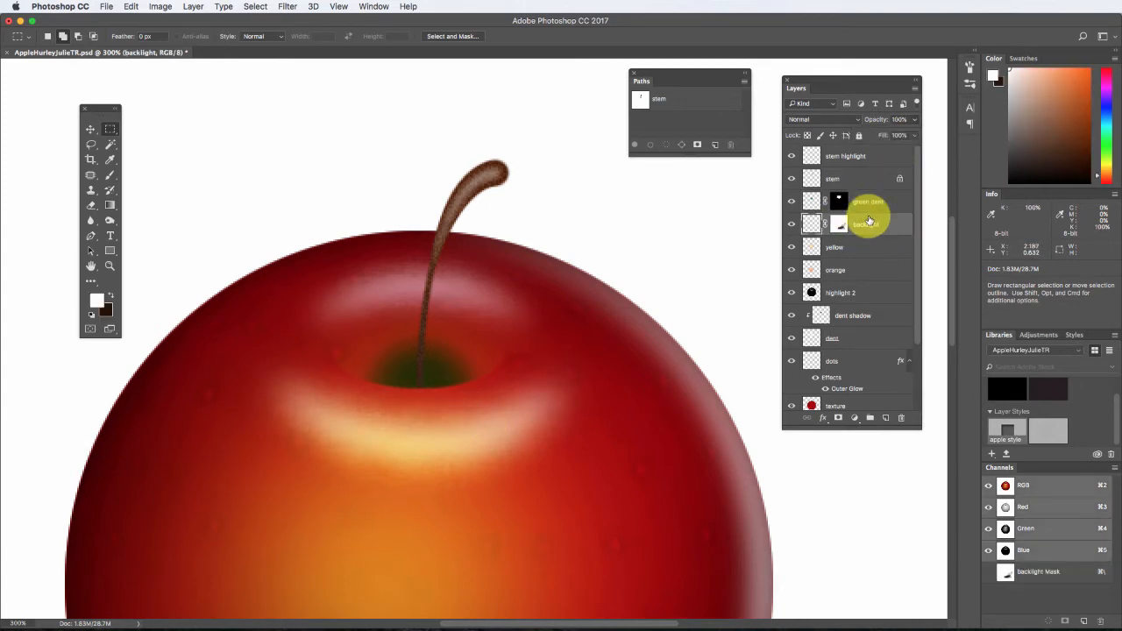
{"action": "left_click", "coordinate": [872, 318]}
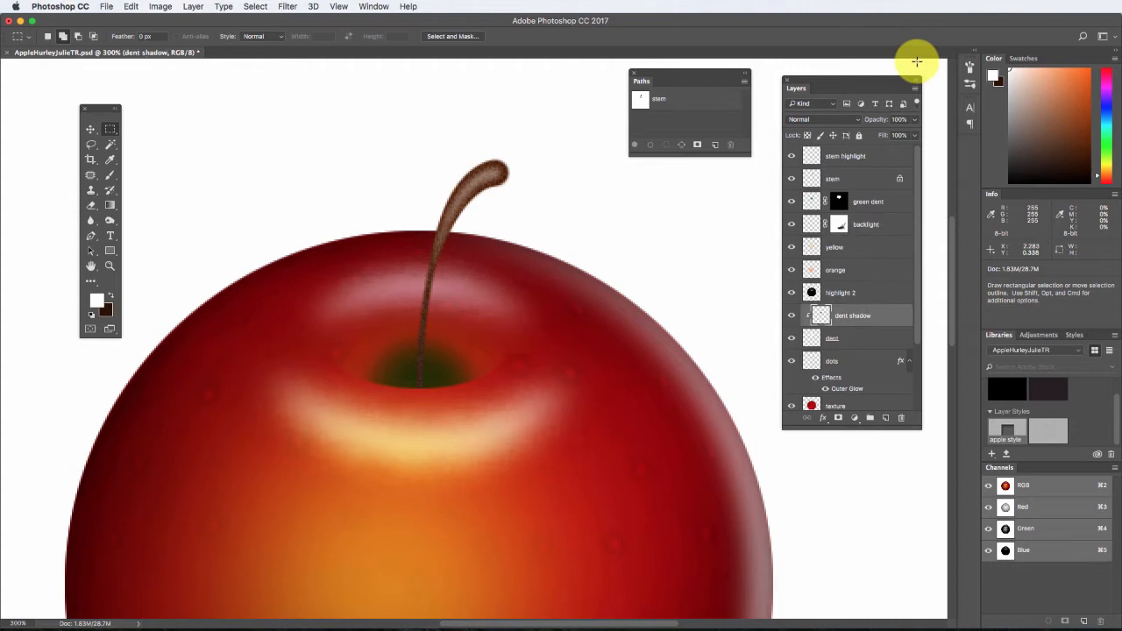
{"action": "left_click", "coordinate": [914, 119]}
{"action": "left_click", "coordinate": [892, 137]}
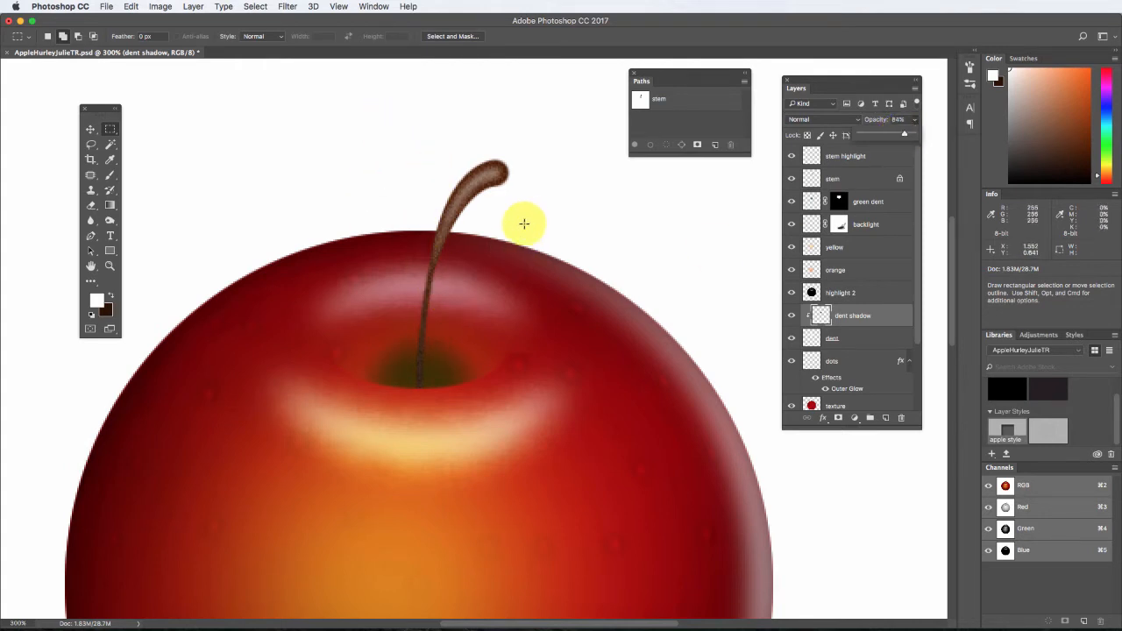
Create a new layer named "stem shadow" and place it directly below the stem layer.
{"action": "left_click", "coordinate": [863, 175]}
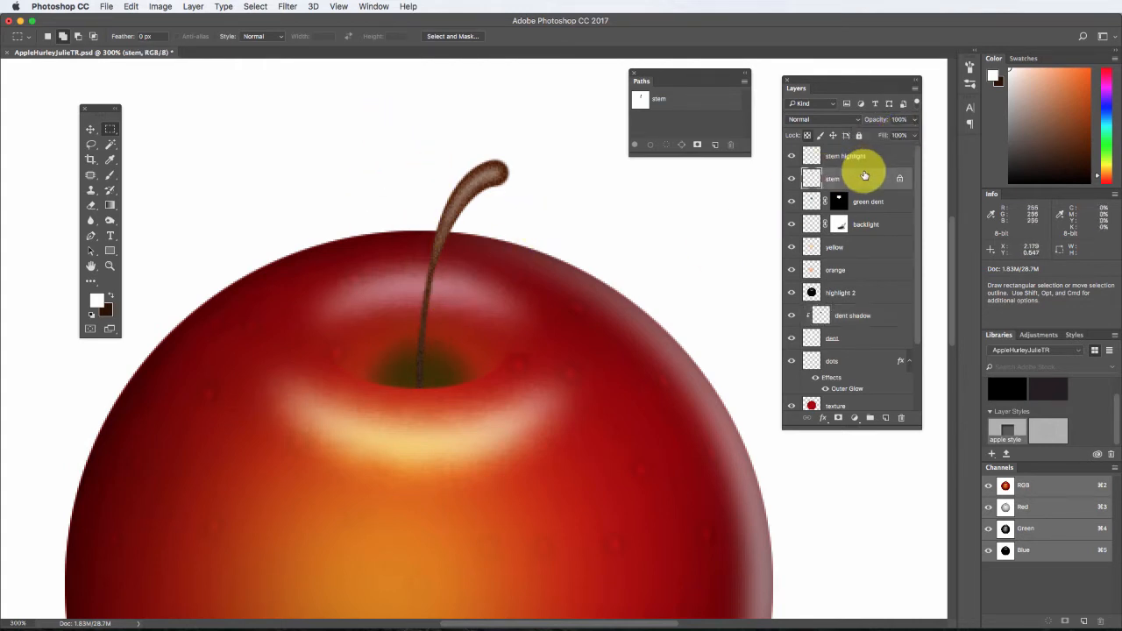
{"action": "left_click", "coordinate": [884, 418]}
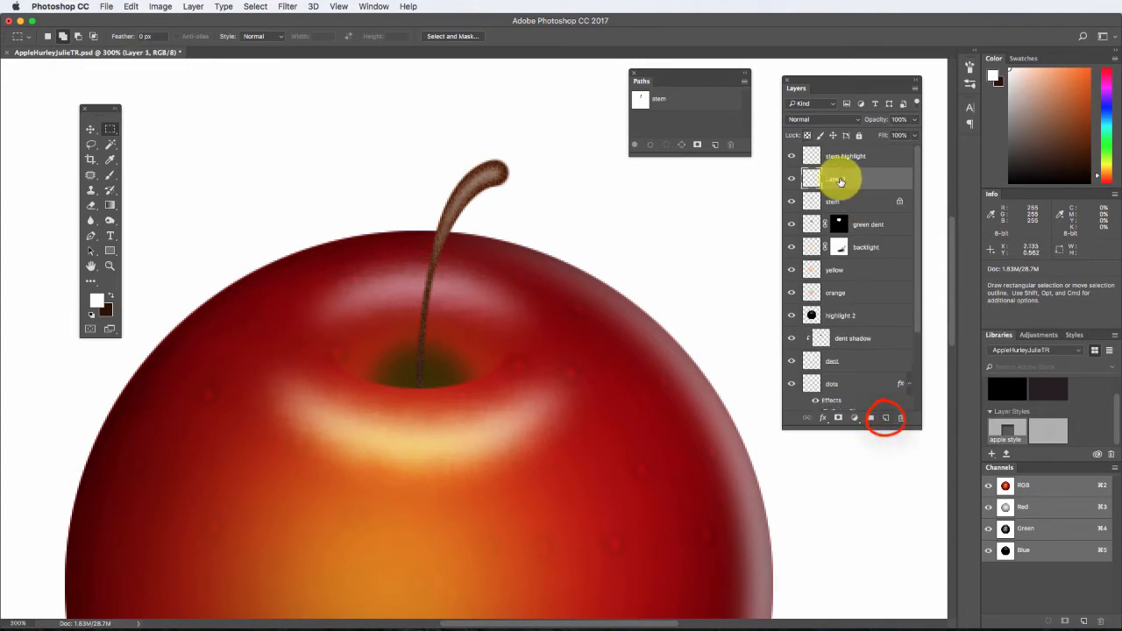
{"action": "type", "text": "stem shadow"}
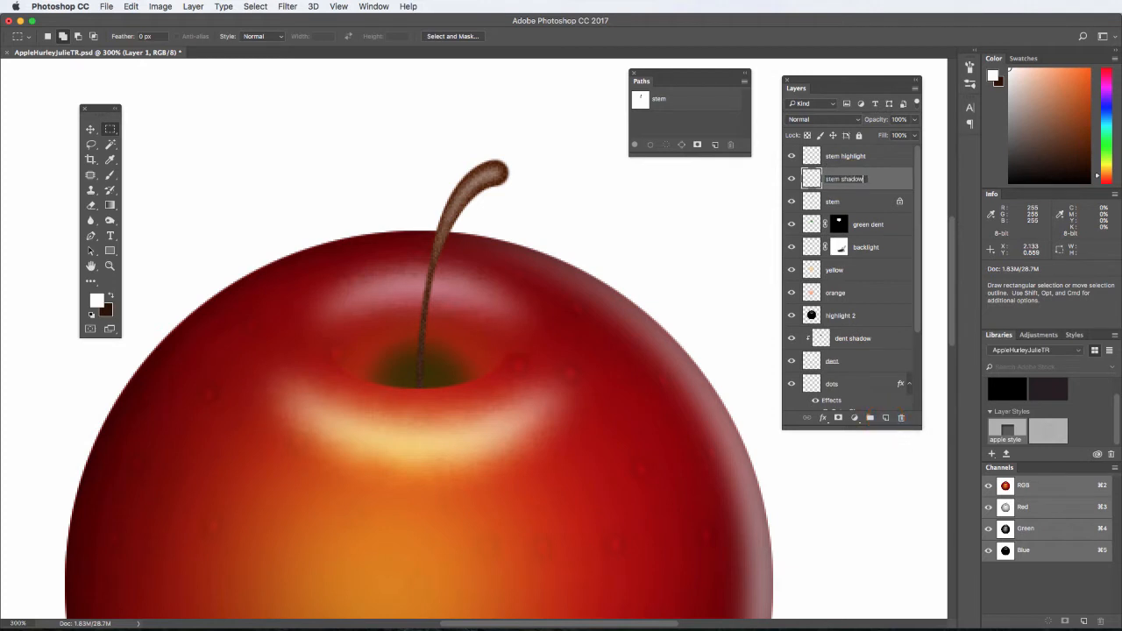
{"action": "left_click_drag", "start_coordinate": [869, 175], "coordinate": [869, 207]}
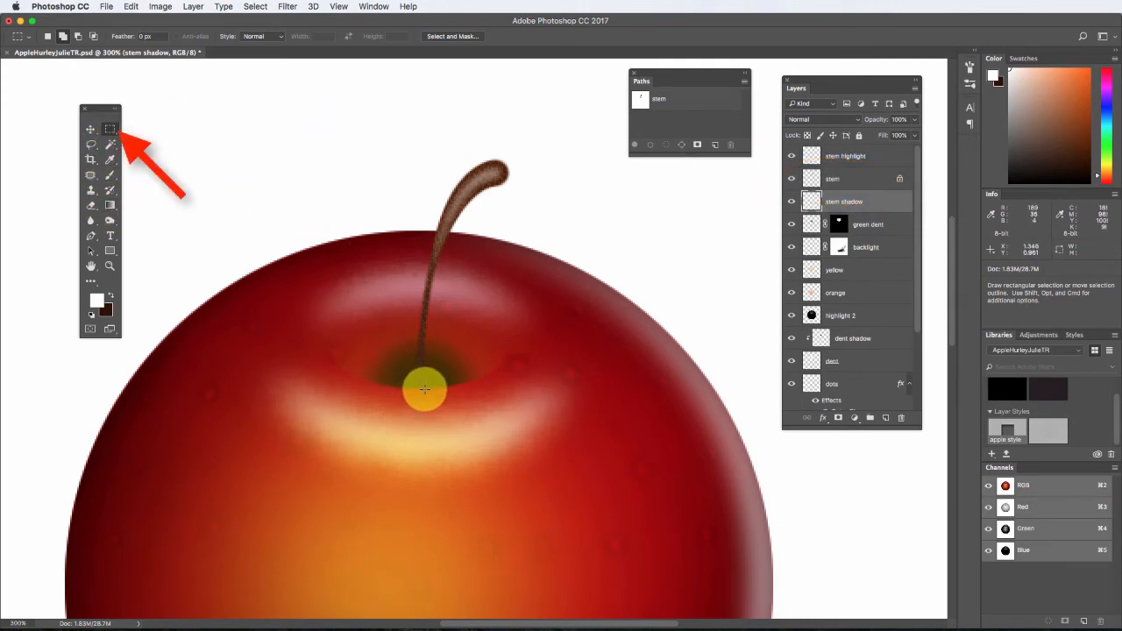
Fill a narrow vertical rectangle, about 0.02 by 0.46 in, with black from the stem's base to just above its tip on the stem shadow layer.
{"action": "mouse_move", "coordinate": [425, 389]}
{"action": "left_mouse_down"}
{"action": "mouse_move", "coordinate": [410, 225]}
{"action": "mouse_move", "coordinate": [417, 151]}
{"action": "left_mouse_up"}
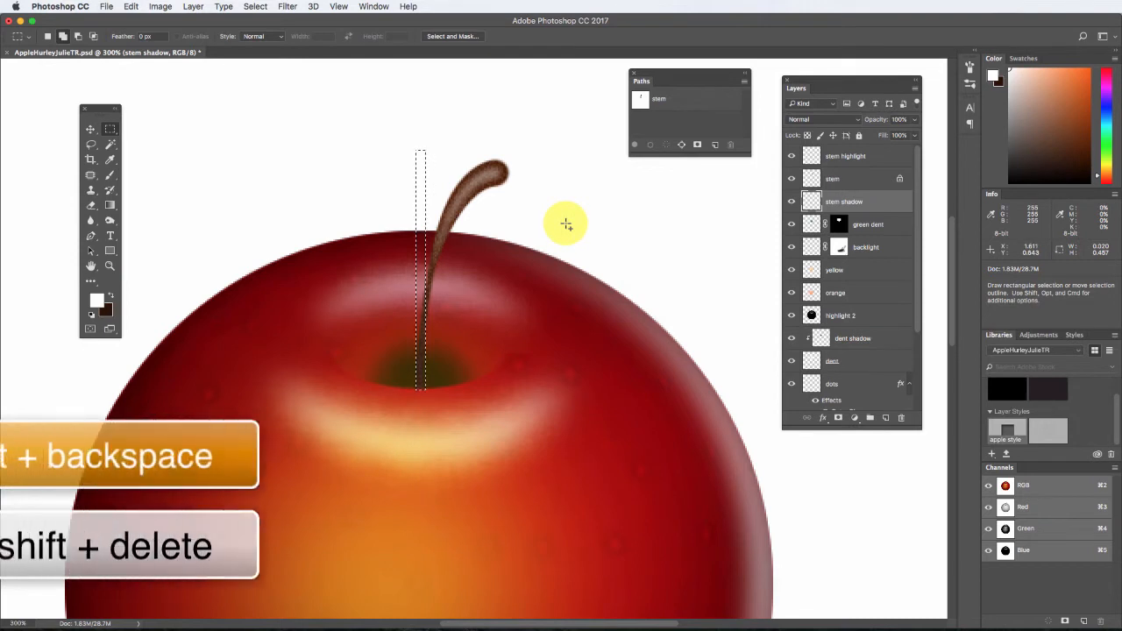
{"action": "key", "text": "shift+BackSpace"}
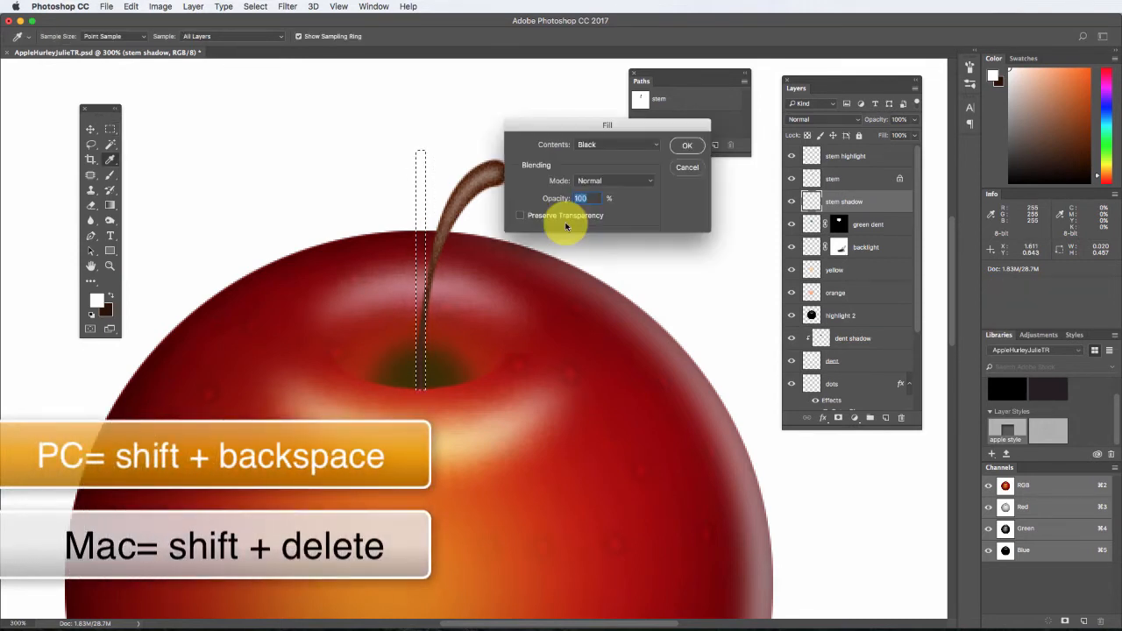
{"action": "left_click", "coordinate": [686, 146]}
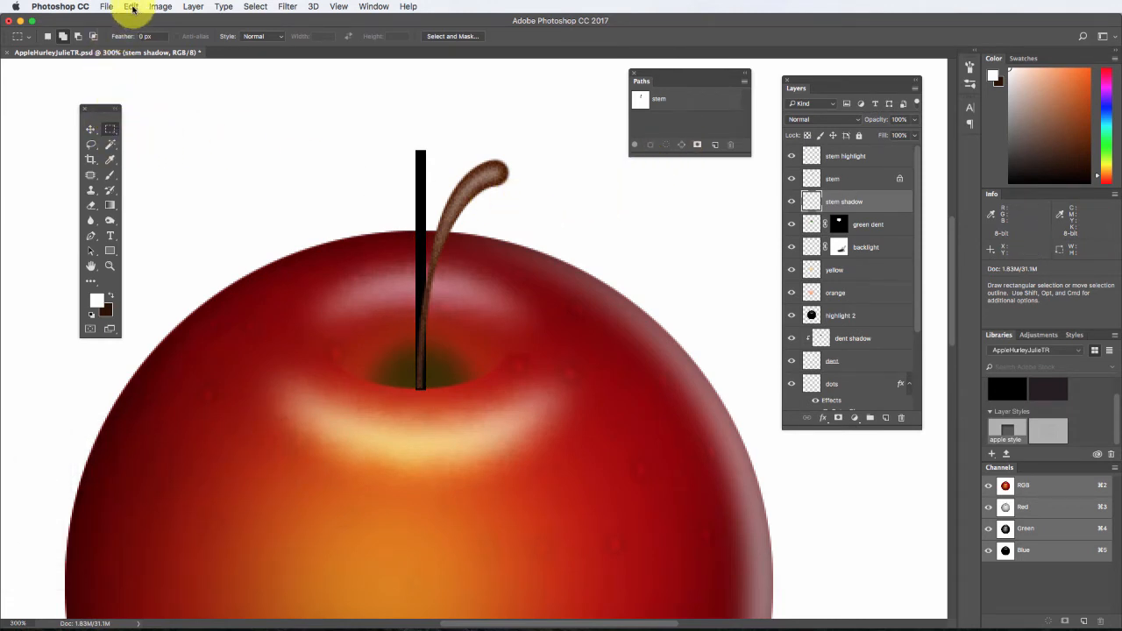
Distort the black strip into a wedge, widening its upper end and narrowing its lower end at the stem's base, and apply the transformation.
{"action": "left_click", "coordinate": [132, 8]}
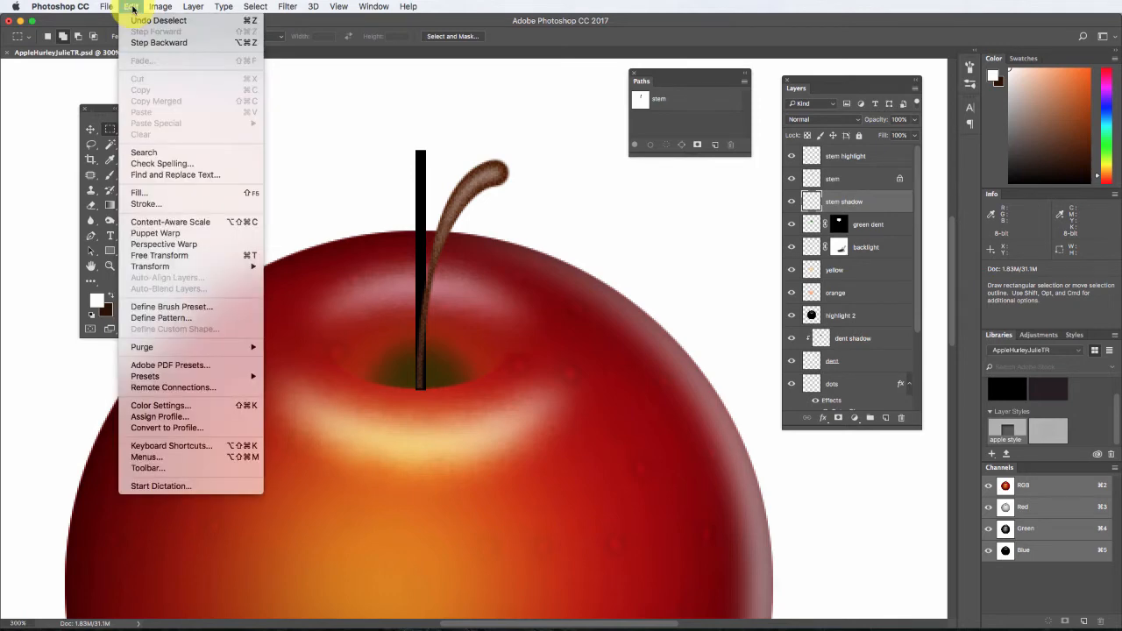
{"action": "mouse_move", "coordinate": [175, 266]}
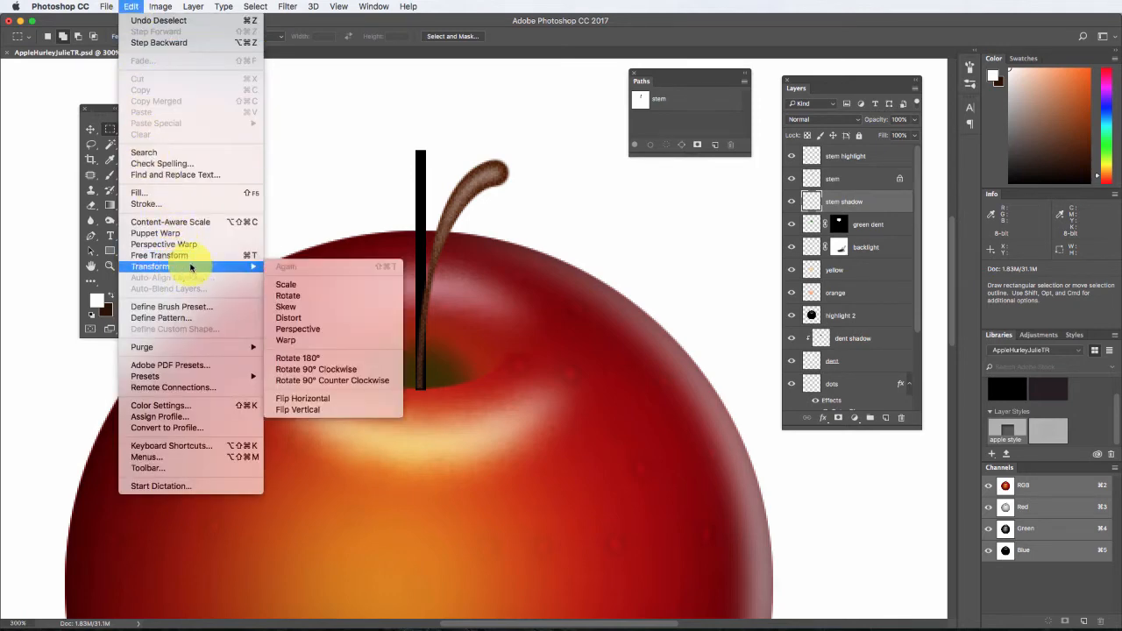
{"action": "left_click", "coordinate": [350, 319]}
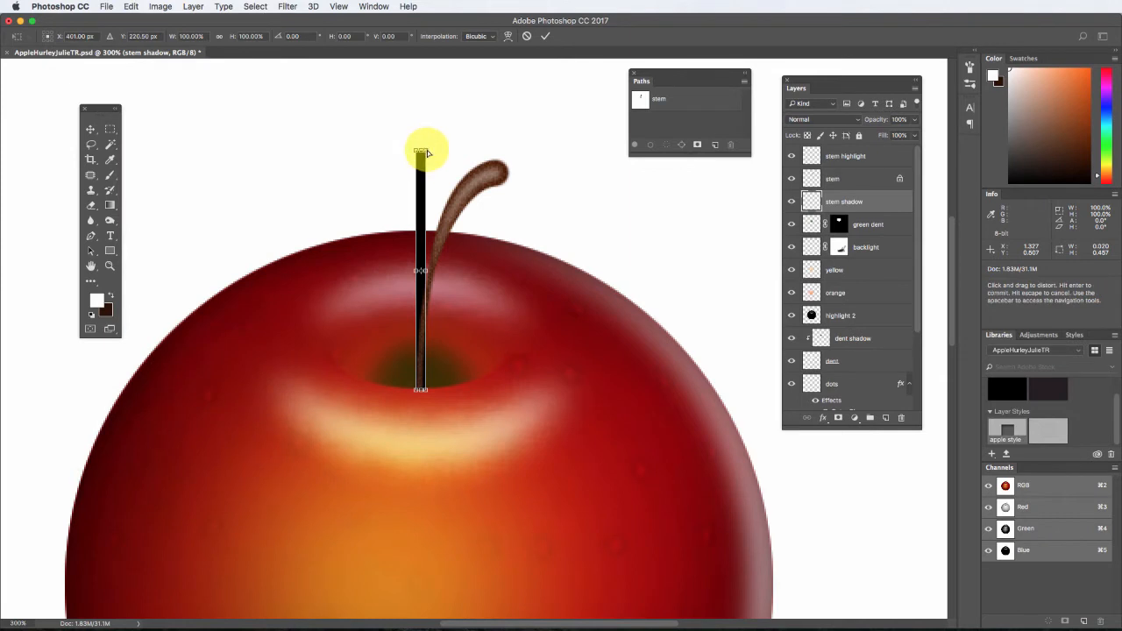
{"action": "left_click_drag", "start_coordinate": [427, 154], "coordinate": [437, 153]}
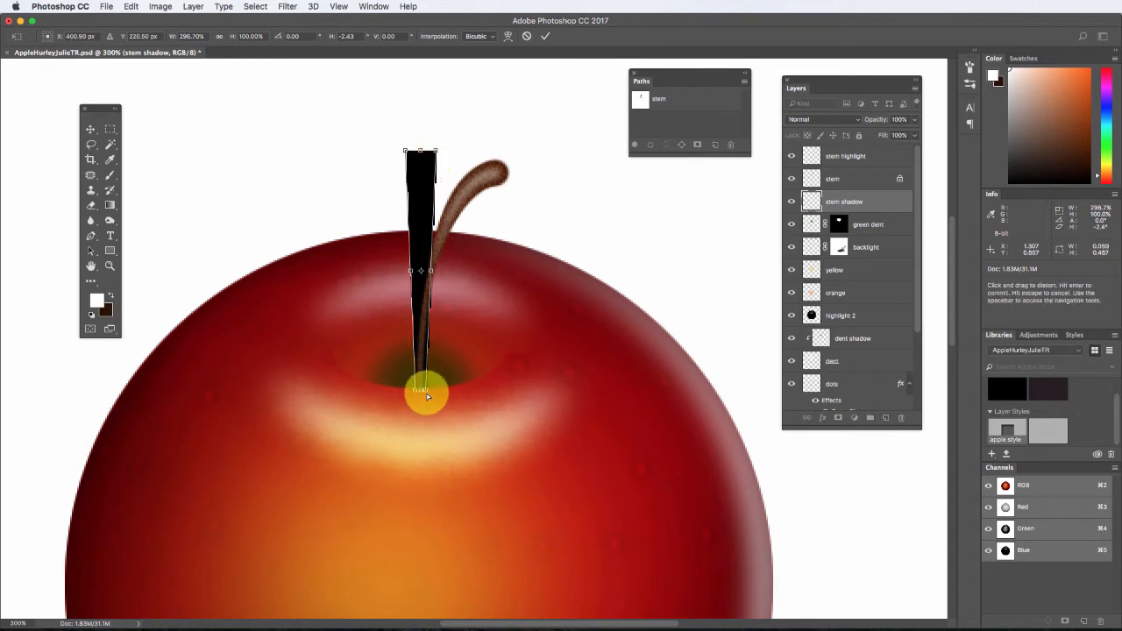
{"action": "left_click_drag", "start_coordinate": [424, 390], "coordinate": [423, 390]}
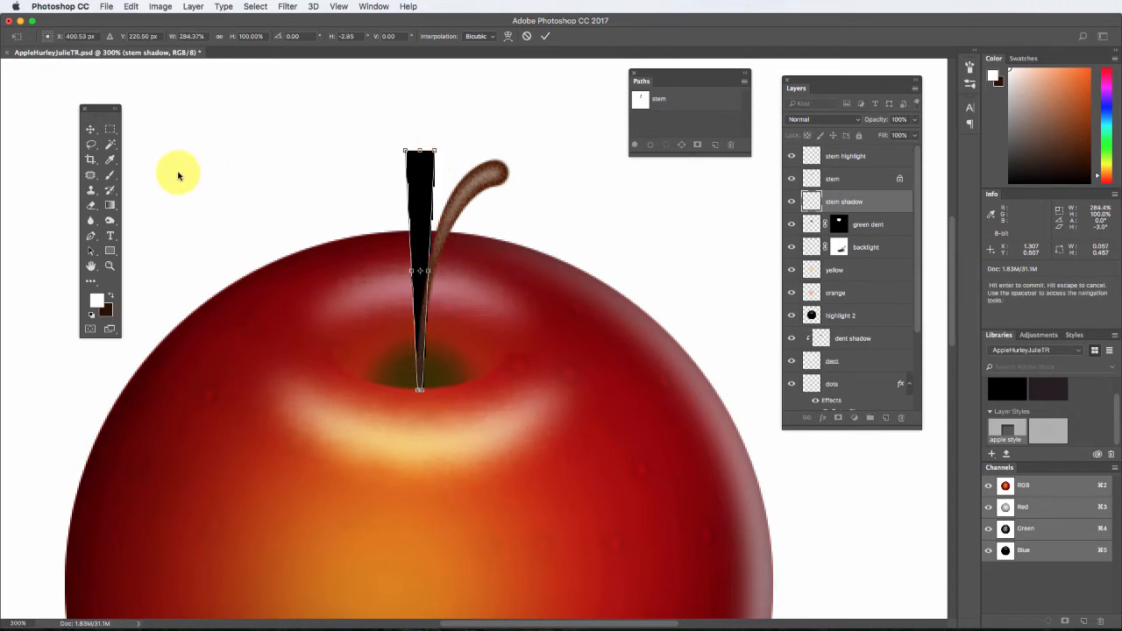
{"action": "left_click", "coordinate": [91, 129]}
{"action": "left_click", "coordinate": [668, 218]}
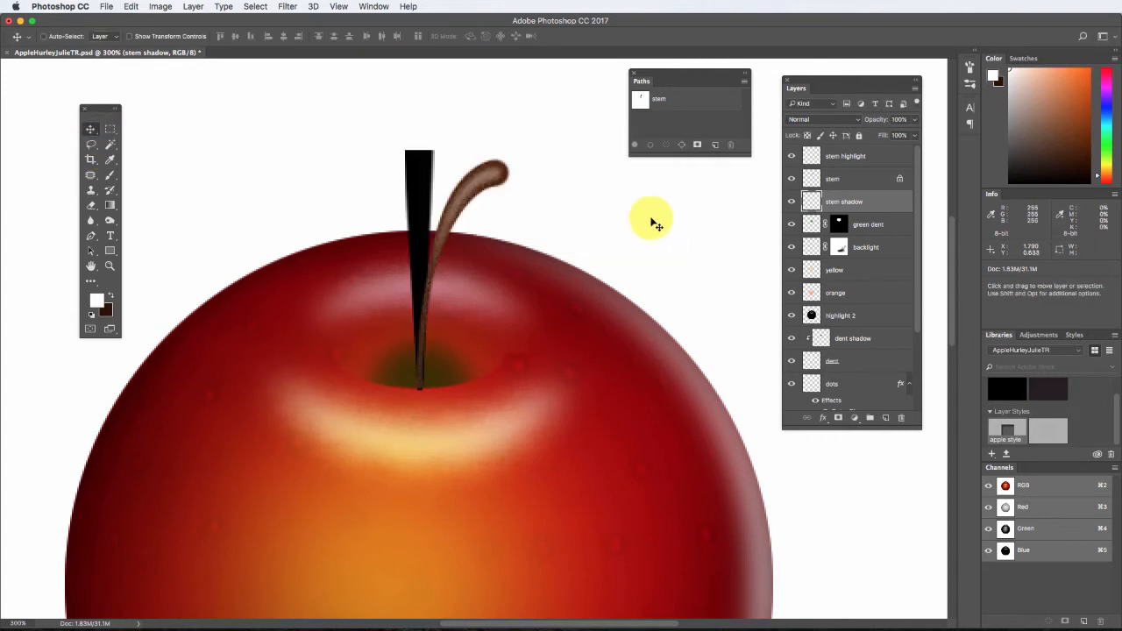
Warp the black wedge so its upper end bends along the stem's curve, and apply the warp.
{"action": "left_click", "coordinate": [134, 7]}
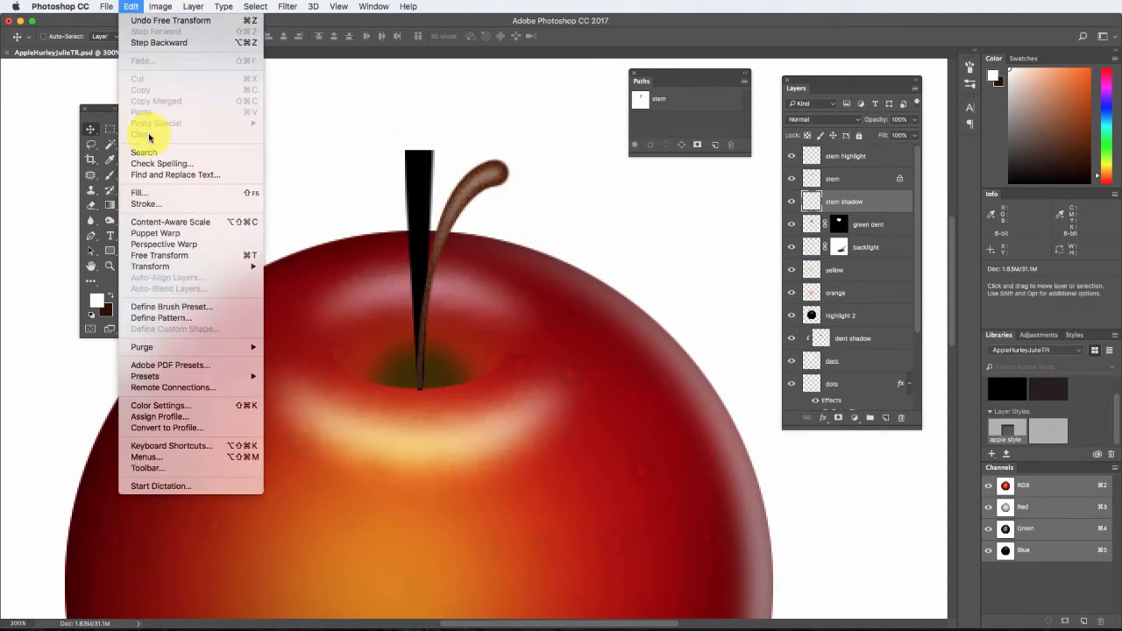
{"action": "mouse_move", "coordinate": [211, 266]}
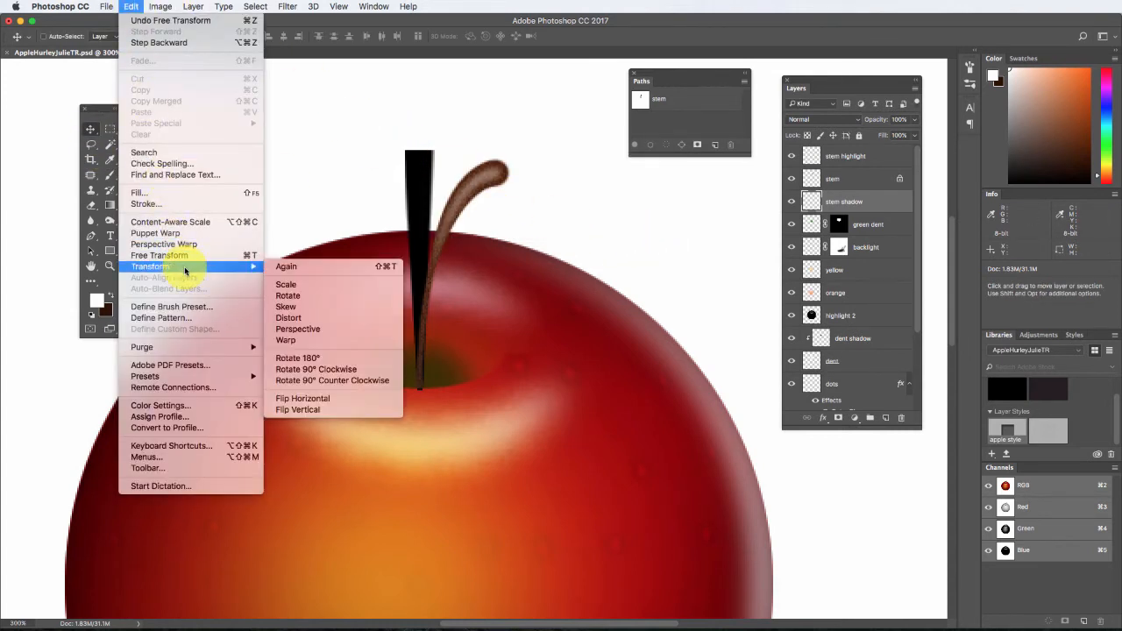
{"action": "left_click", "coordinate": [328, 343]}
{"action": "left_click_drag", "start_coordinate": [436, 153], "coordinate": [525, 172]}
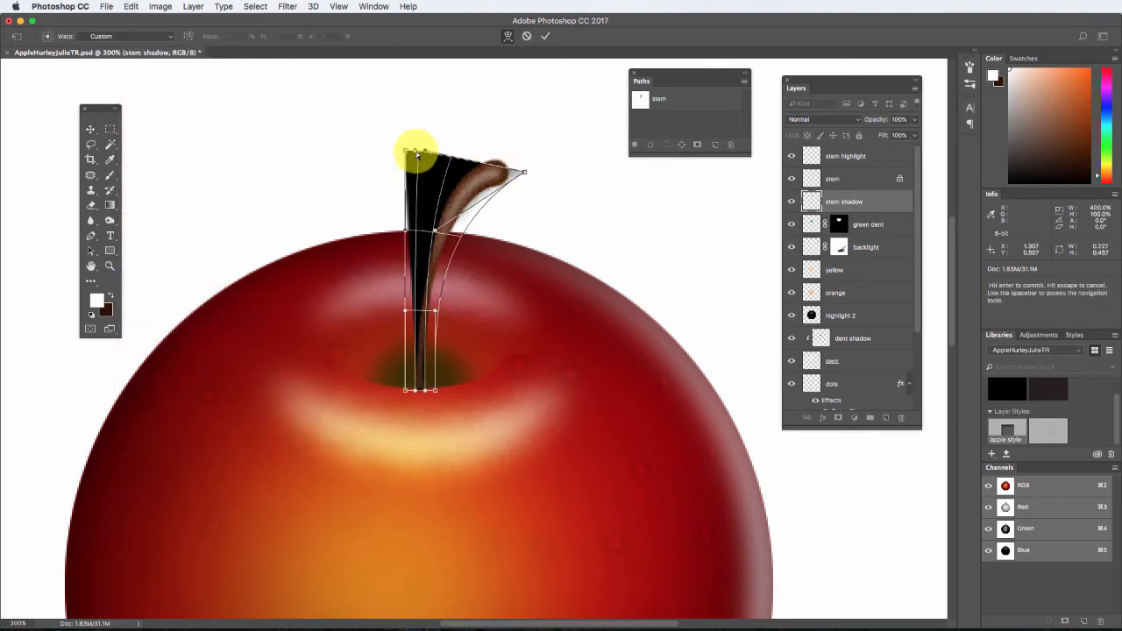
{"action": "left_click_drag", "start_coordinate": [414, 152], "coordinate": [446, 165]}
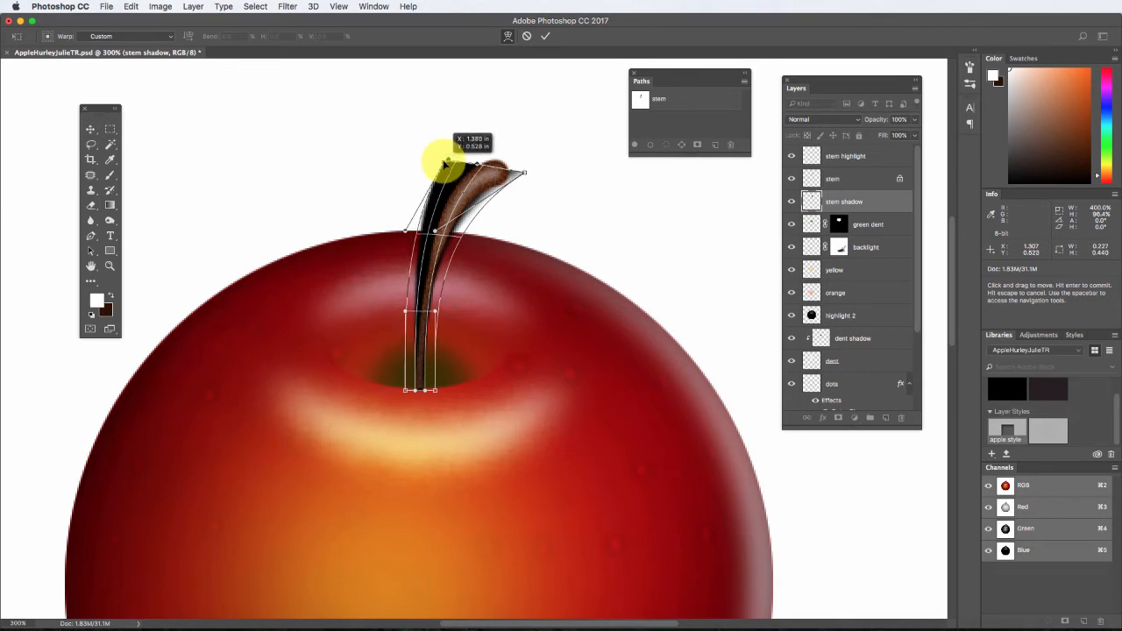
{"action": "left_click_drag", "start_coordinate": [446, 163], "coordinate": [446, 164]}
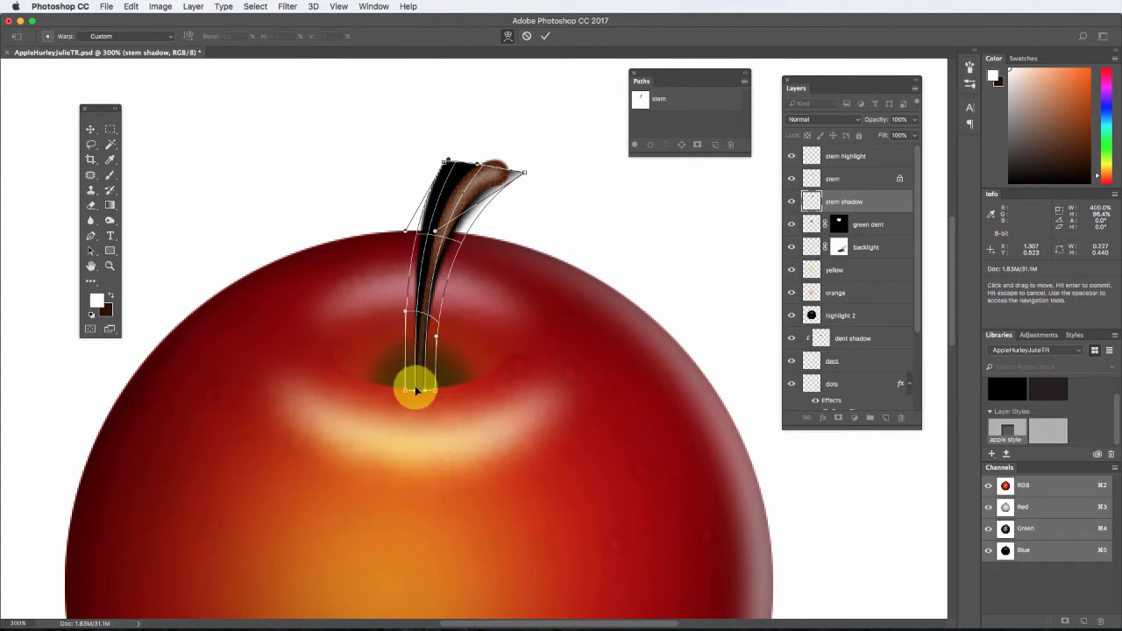
{"action": "left_click", "coordinate": [90, 129]}
{"action": "left_click", "coordinate": [659, 218]}
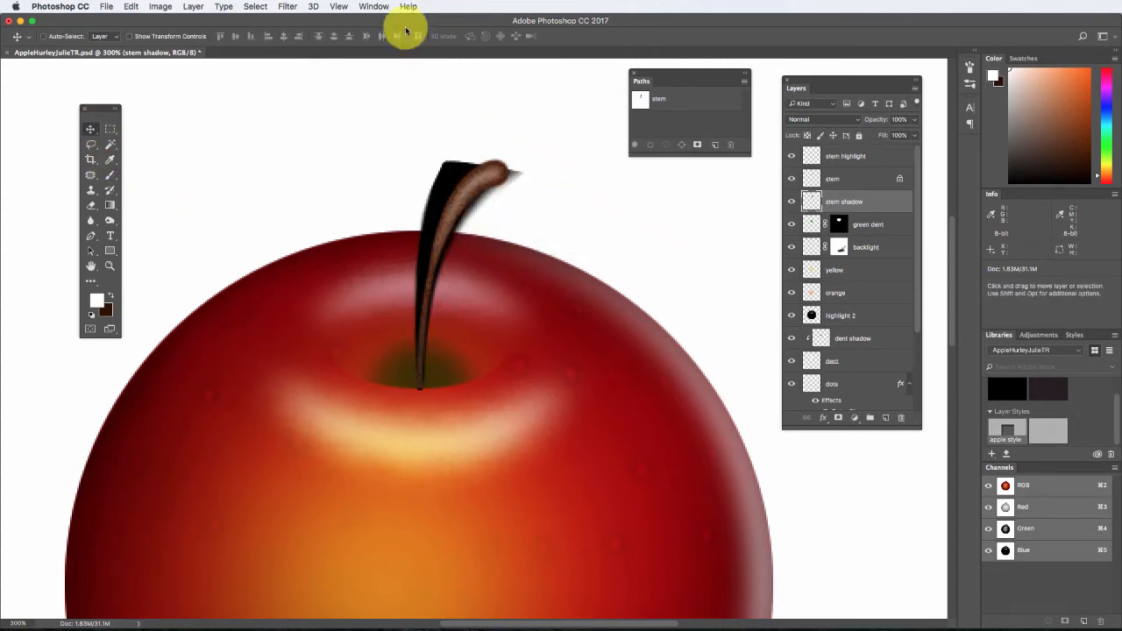
Apply a Gaussian Blur with a radius of 4.4 pixels to the stem shadow layer.
{"action": "left_click", "coordinate": [287, 7]}
{"action": "mouse_move", "coordinate": [377, 146]}
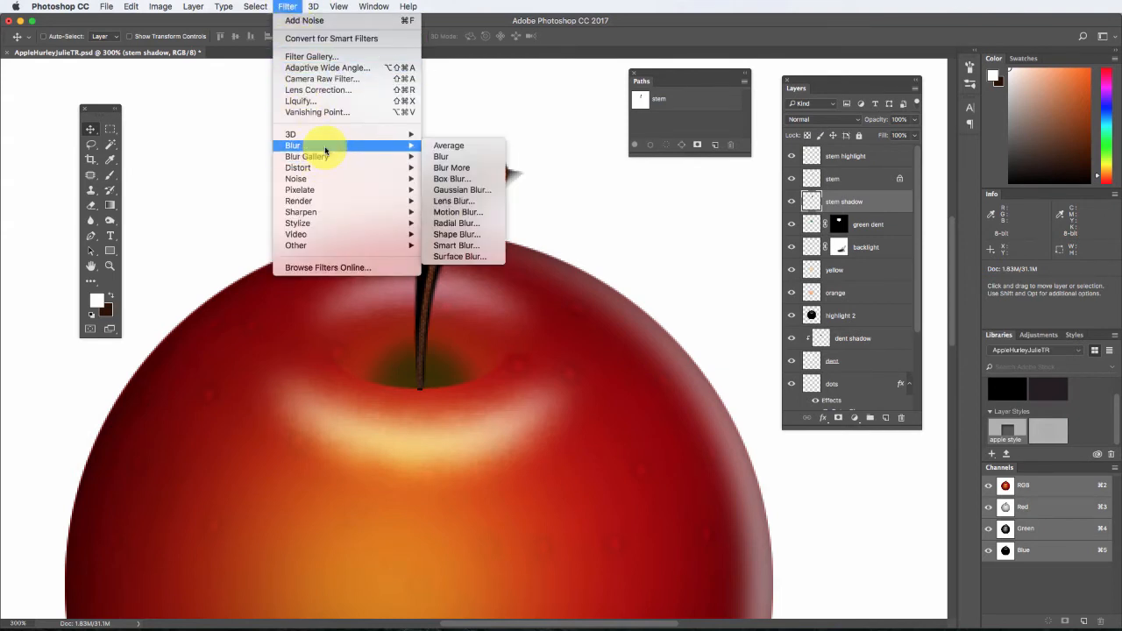
{"action": "left_click", "coordinate": [473, 189]}
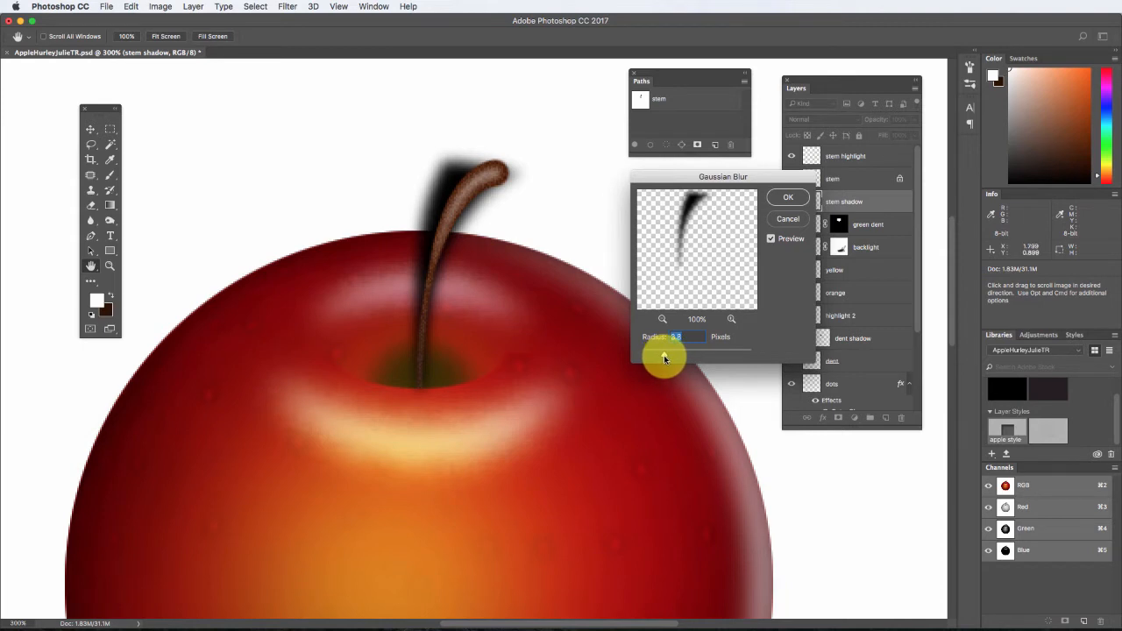
{"action": "left_click_drag", "start_coordinate": [665, 357], "coordinate": [665, 357]}
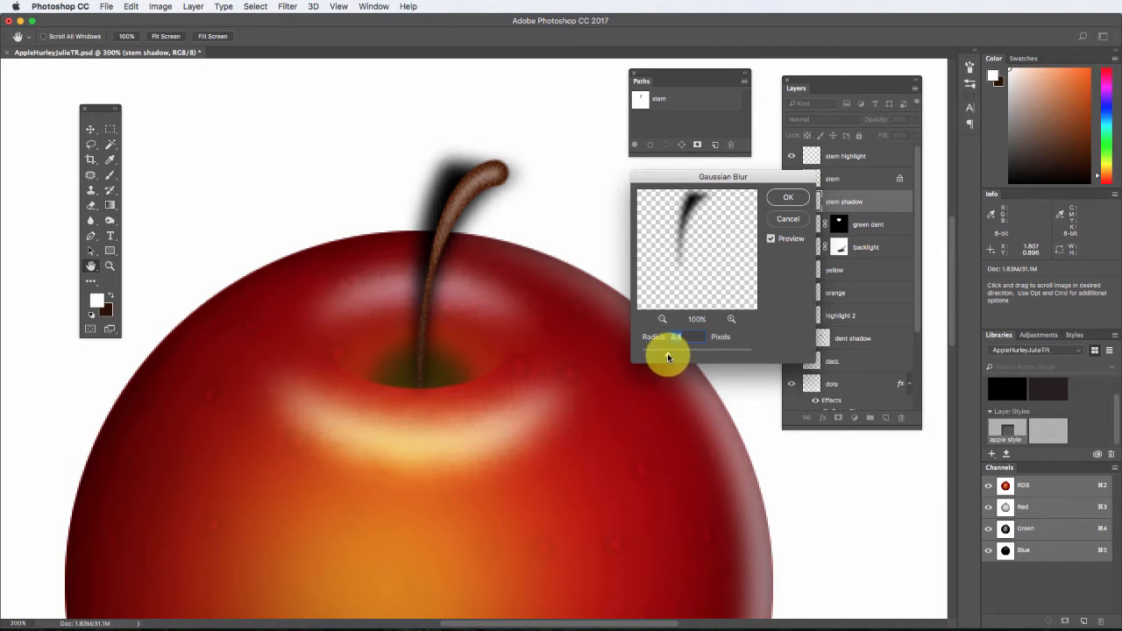
{"action": "left_click", "coordinate": [788, 198]}
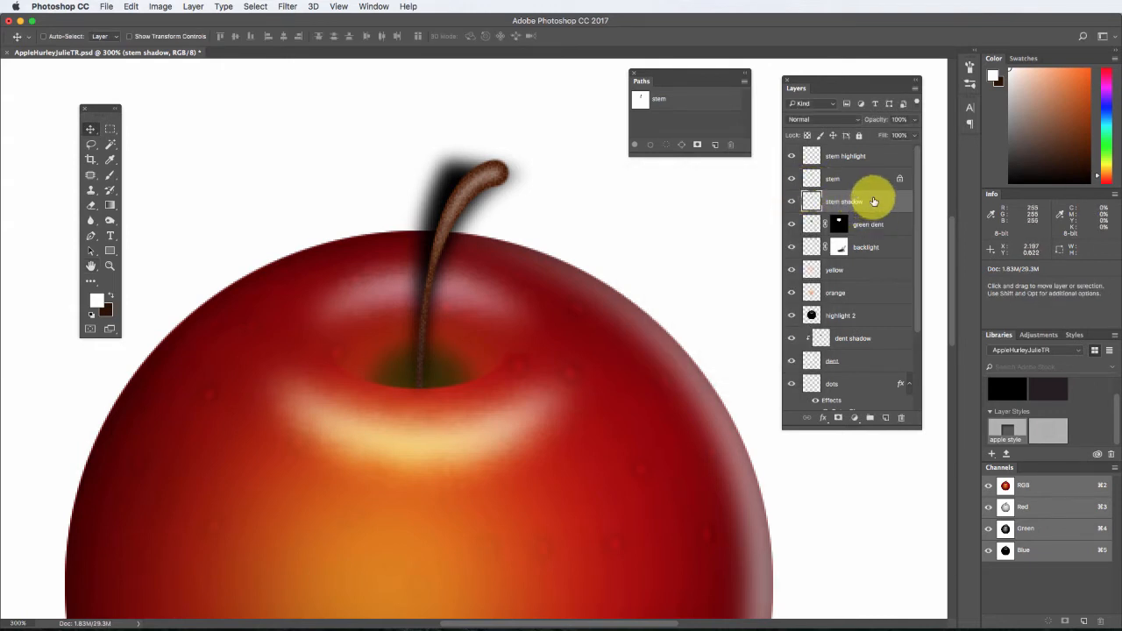
Add a layer mask to the stem shadow layer and set up a linear Black, White gradient.
{"action": "left_click", "coordinate": [840, 421]}
{"action": "left_click", "coordinate": [111, 204]}
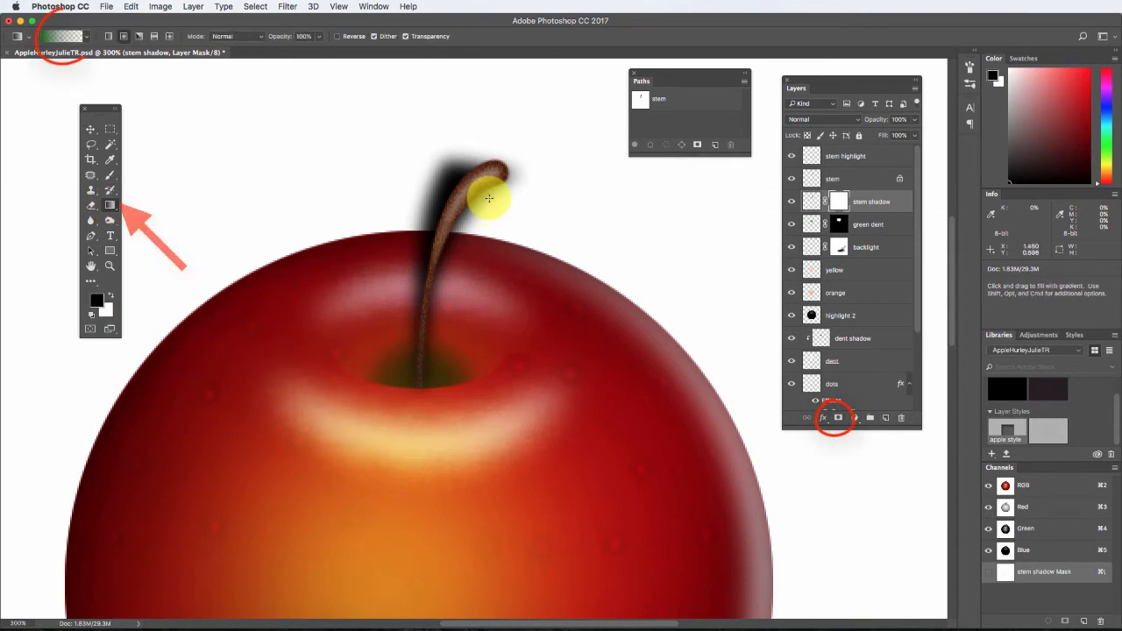
{"action": "left_click", "coordinate": [59, 41]}
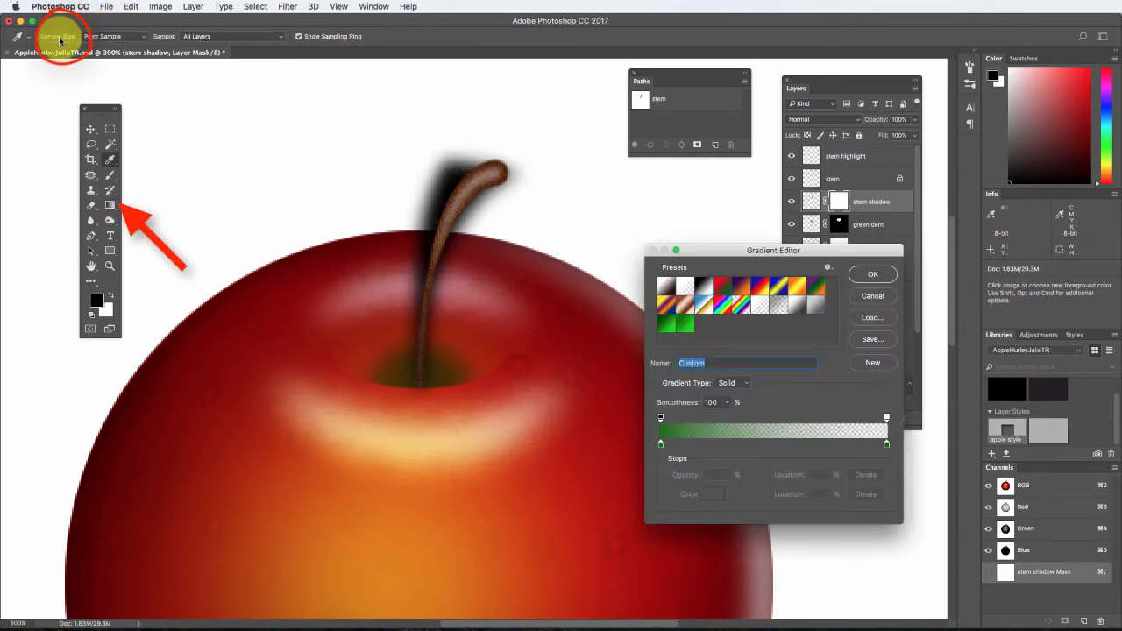
{"action": "left_click", "coordinate": [704, 286]}
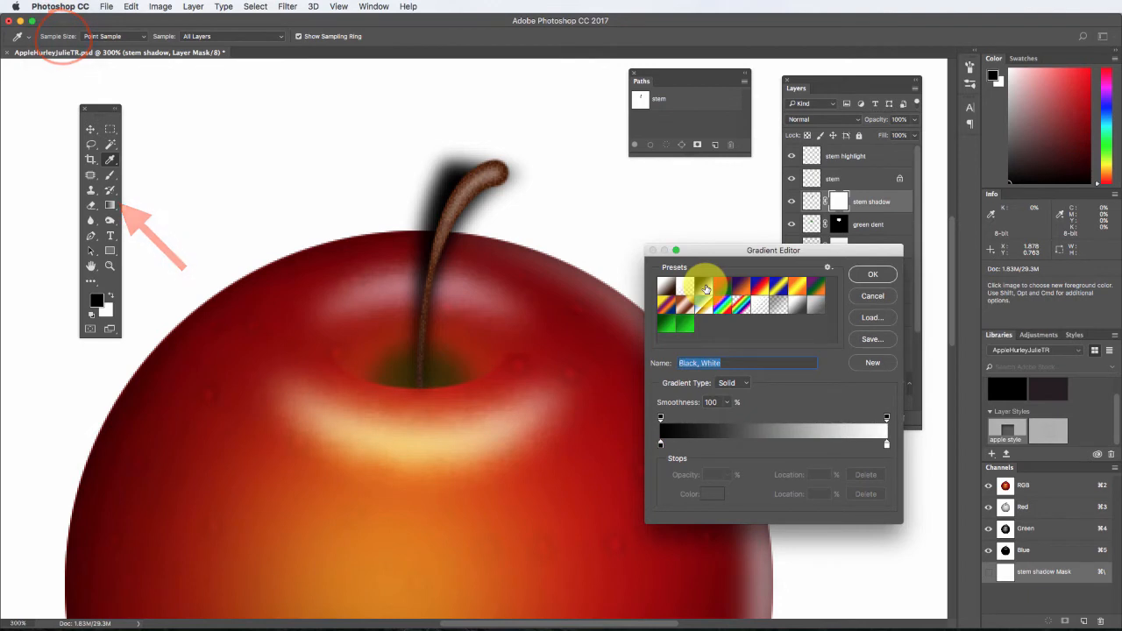
{"action": "left_click", "coordinate": [872, 274]}
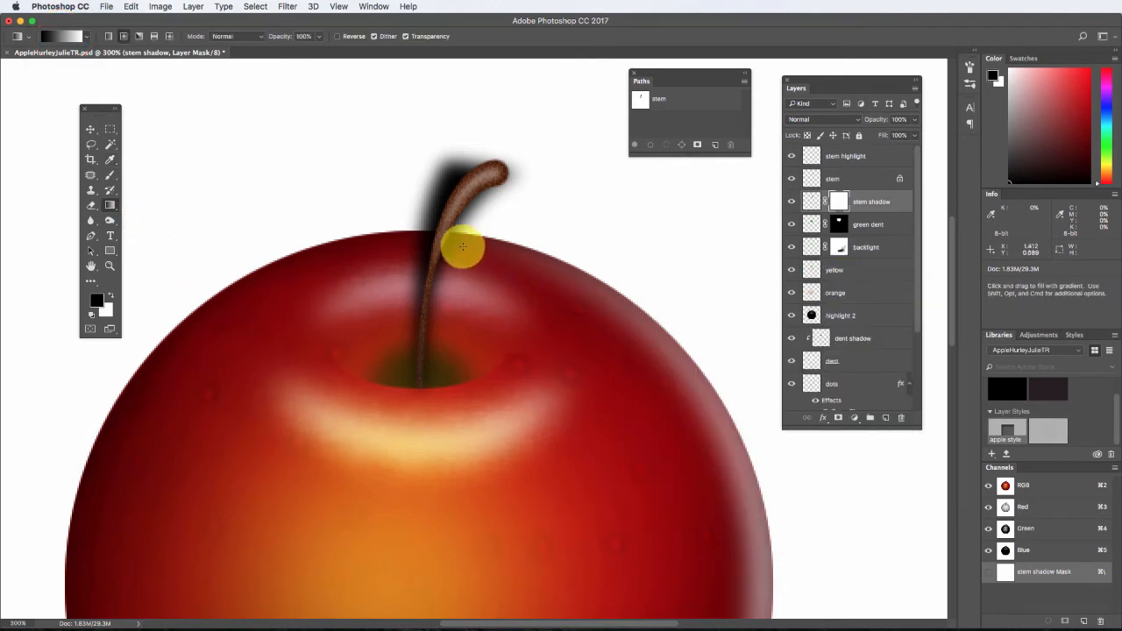
{"action": "left_click", "coordinate": [107, 36]}
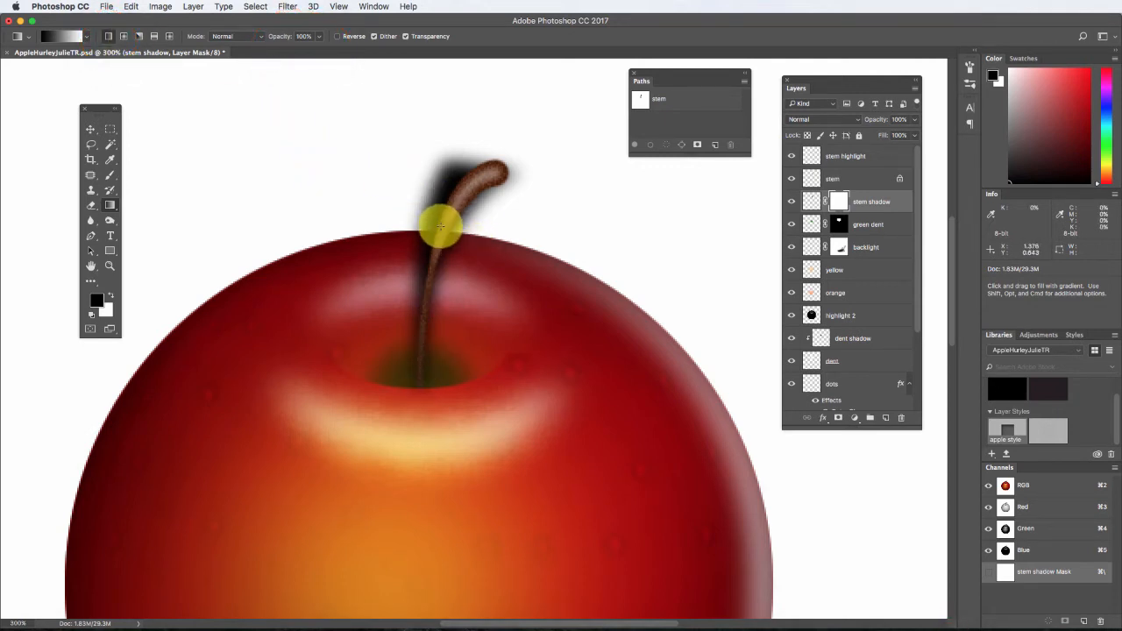
Draw black-to-white gradients down the stem on the shadow's mask until the shadow fades out toward the stem's upper part.
{"action": "left_click_drag", "start_coordinate": [442, 215], "coordinate": [422, 378]}
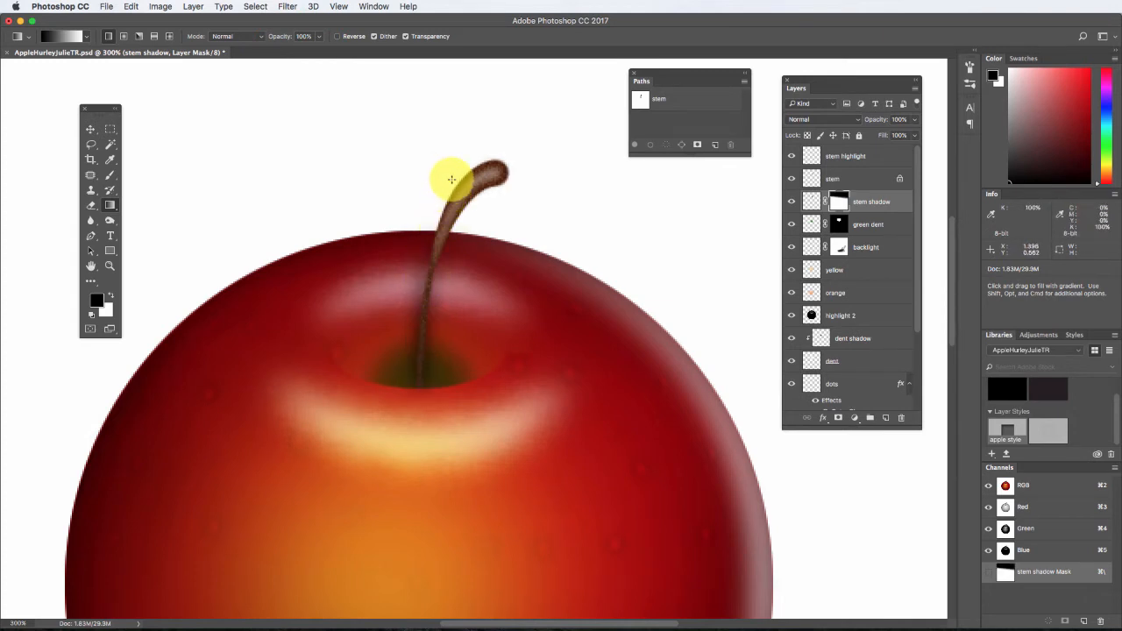
{"action": "left_click_drag", "start_coordinate": [449, 178], "coordinate": [417, 332]}
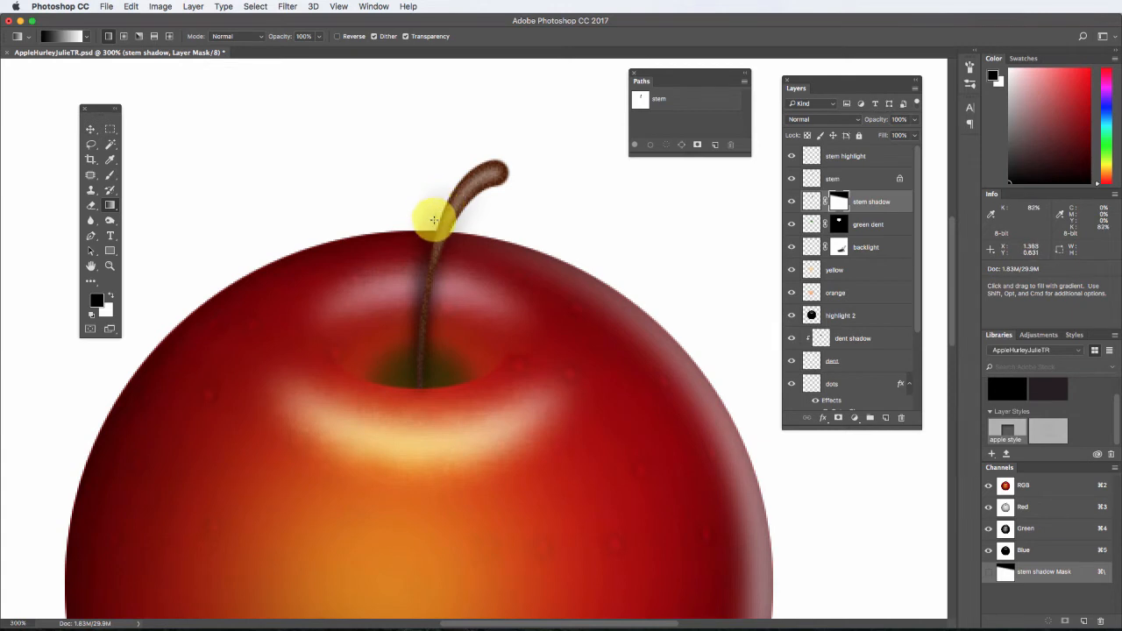
{"action": "left_click_drag", "start_coordinate": [433, 219], "coordinate": [416, 341]}
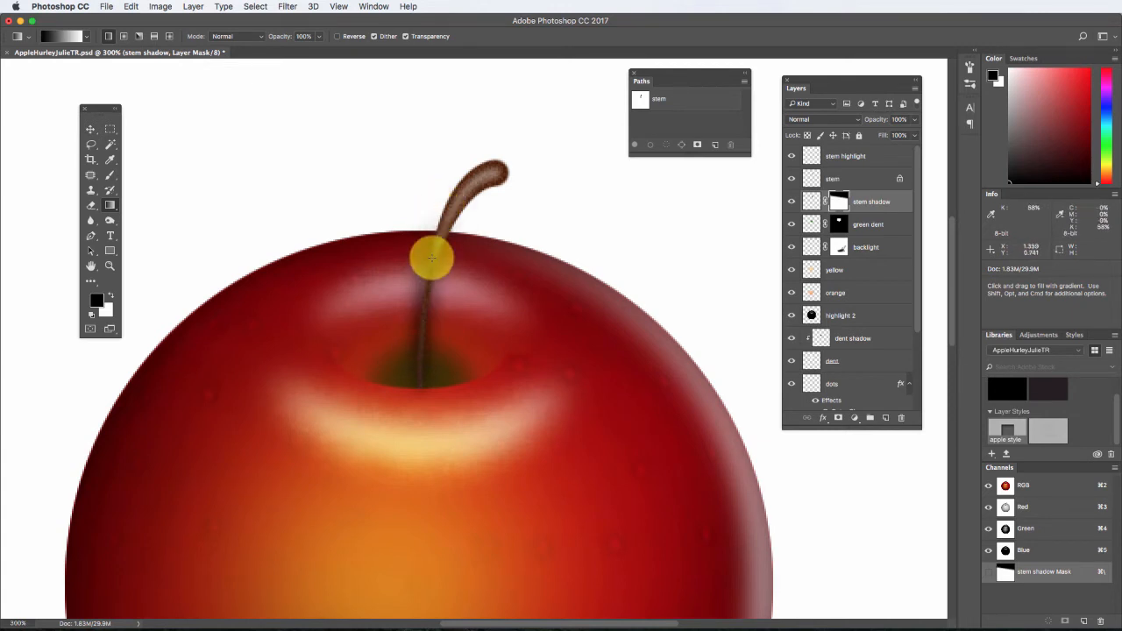
{"action": "left_click_drag", "start_coordinate": [429, 251], "coordinate": [418, 332]}
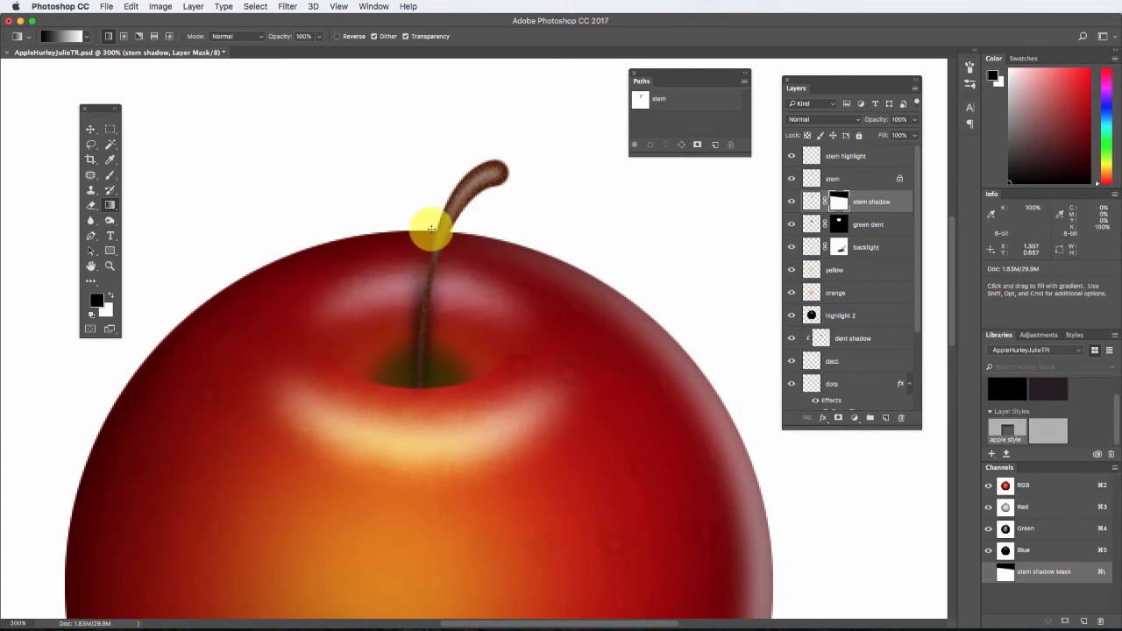
{"action": "left_click_drag", "start_coordinate": [431, 232], "coordinate": [424, 348]}
{"action": "left_click_drag", "start_coordinate": [429, 232], "coordinate": [426, 291]}
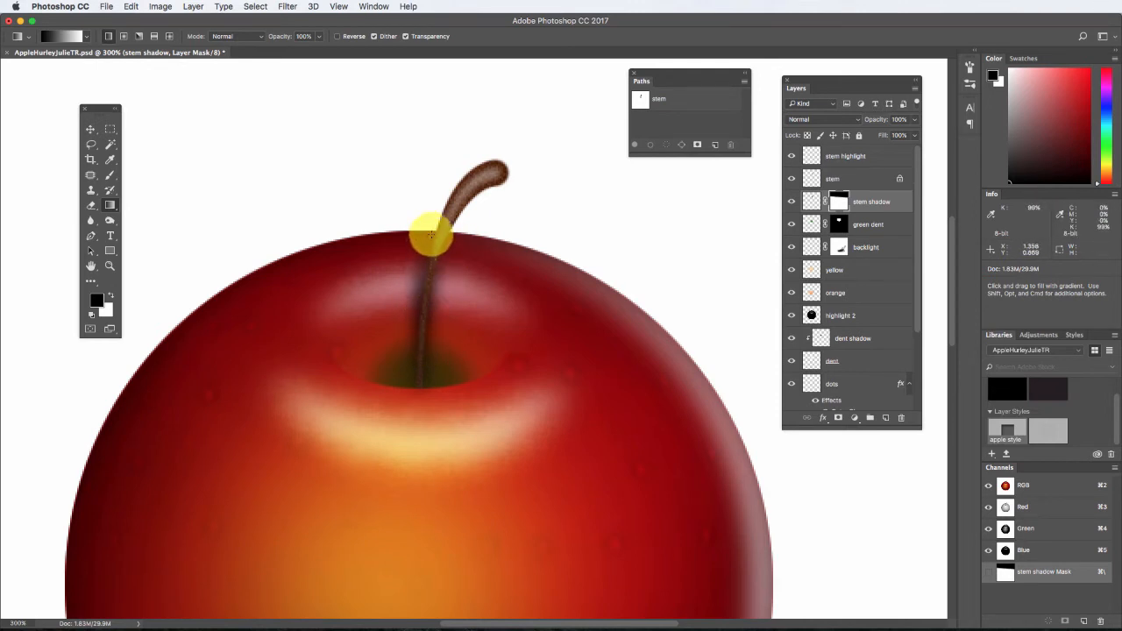
{"action": "left_click_drag", "start_coordinate": [448, 211], "coordinate": [422, 330]}
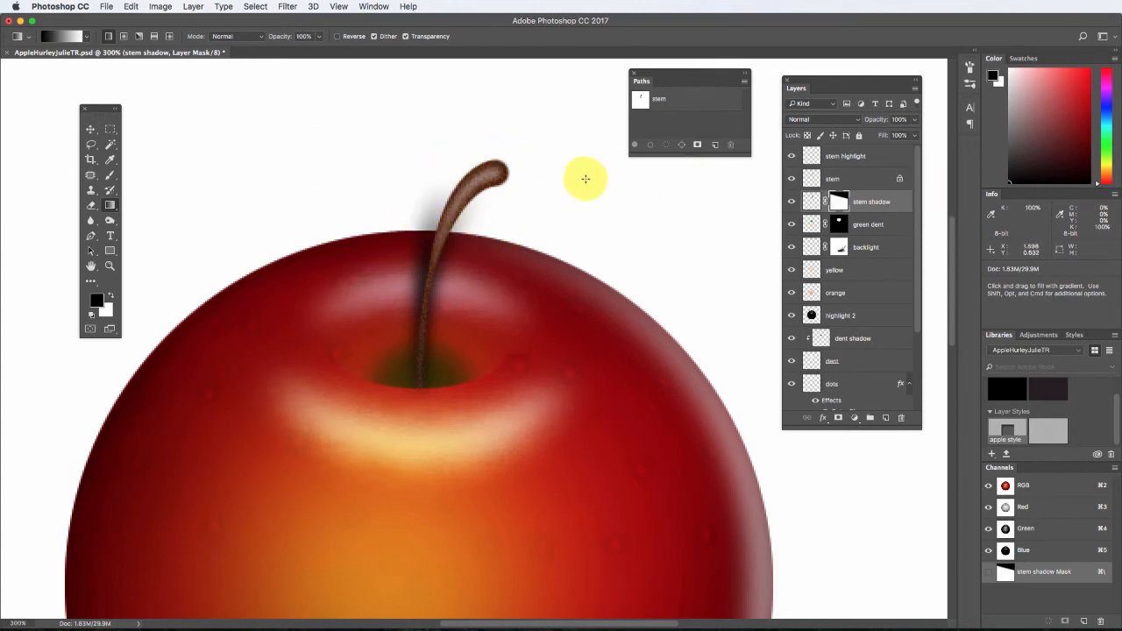
Load the apple layer's outline as a selection and invert it to select everything outside the apple.
{"action": "left_click_drag", "start_coordinate": [918, 303], "coordinate": [906, 408]}
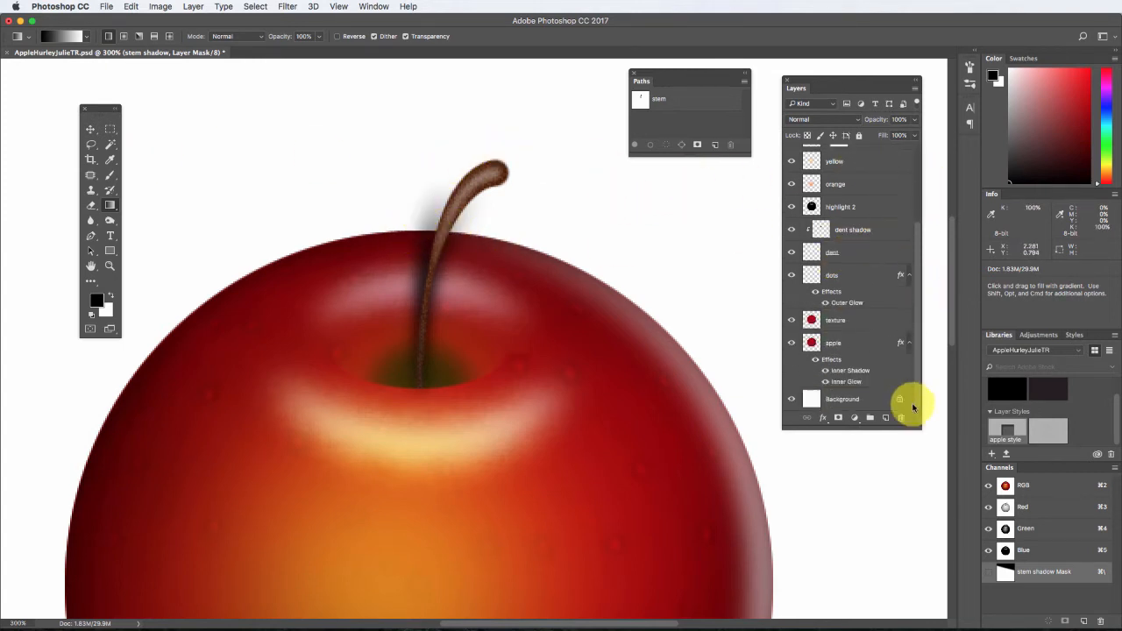
{"action": "left_click", "coordinate": [811, 343], "text": "super"}
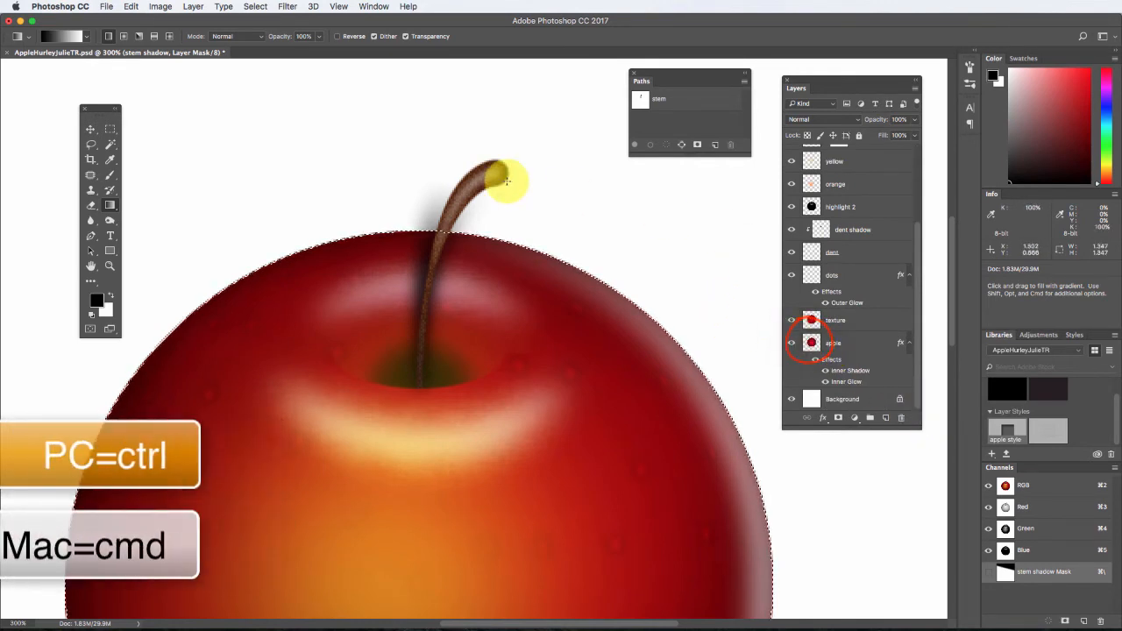
{"action": "left_click", "coordinate": [255, 6]}
{"action": "left_click", "coordinate": [263, 47]}
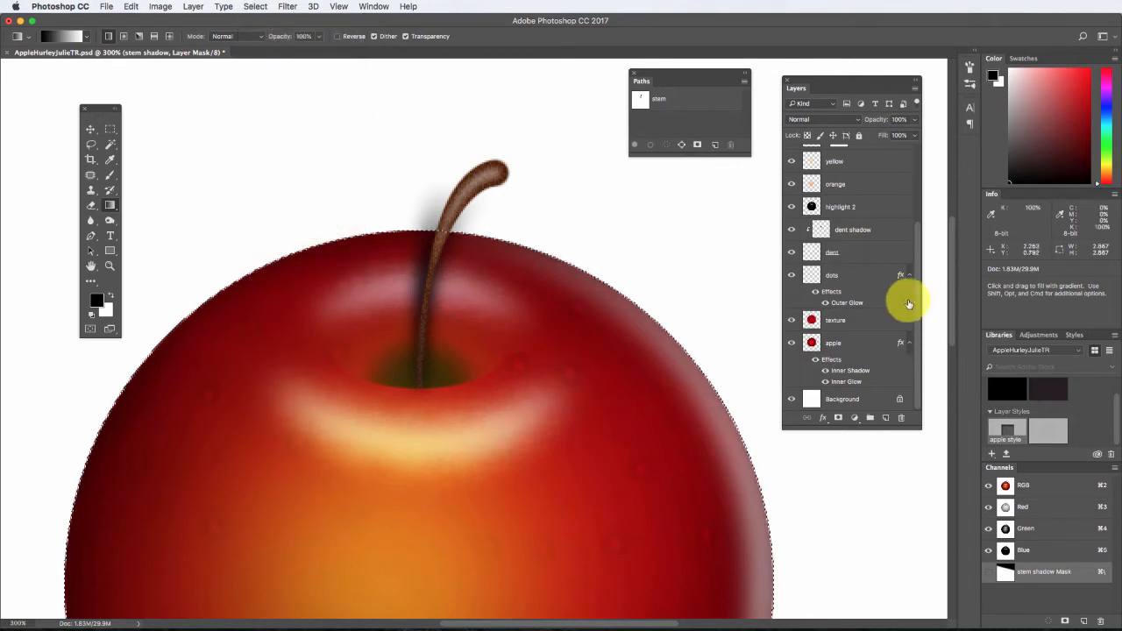
Paint black on the stem shadow mask with a 15 px brush to hide the shadow outside the apple, and deselect.
{"action": "left_click_drag", "start_coordinate": [917, 310], "coordinate": [919, 181]}
{"action": "left_click", "coordinate": [835, 200]}
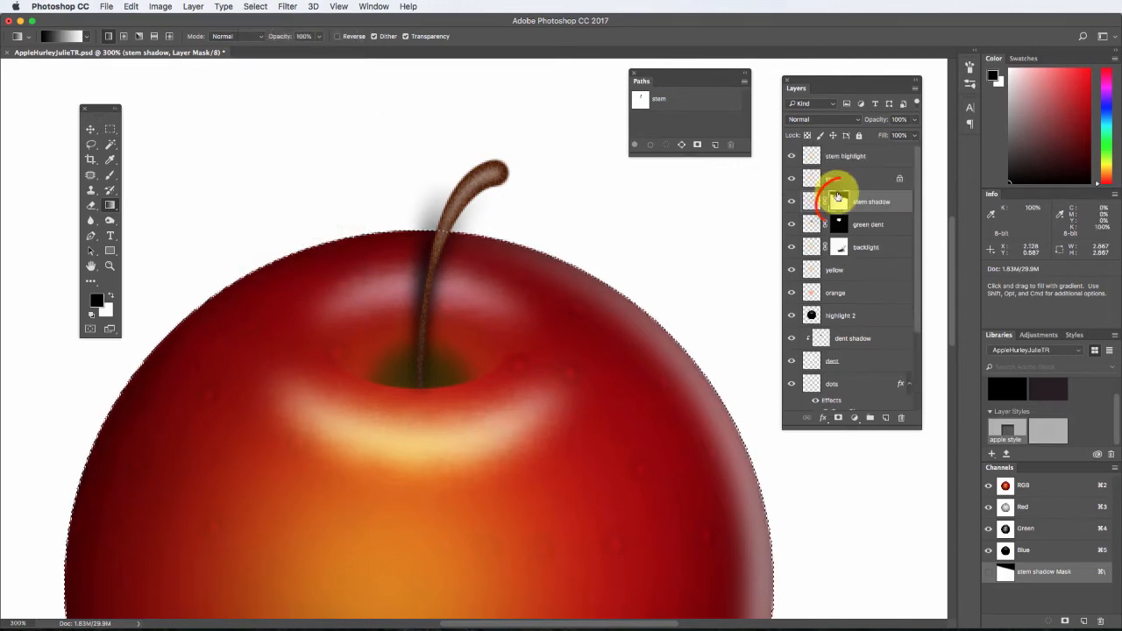
{"action": "left_click", "coordinate": [110, 175]}
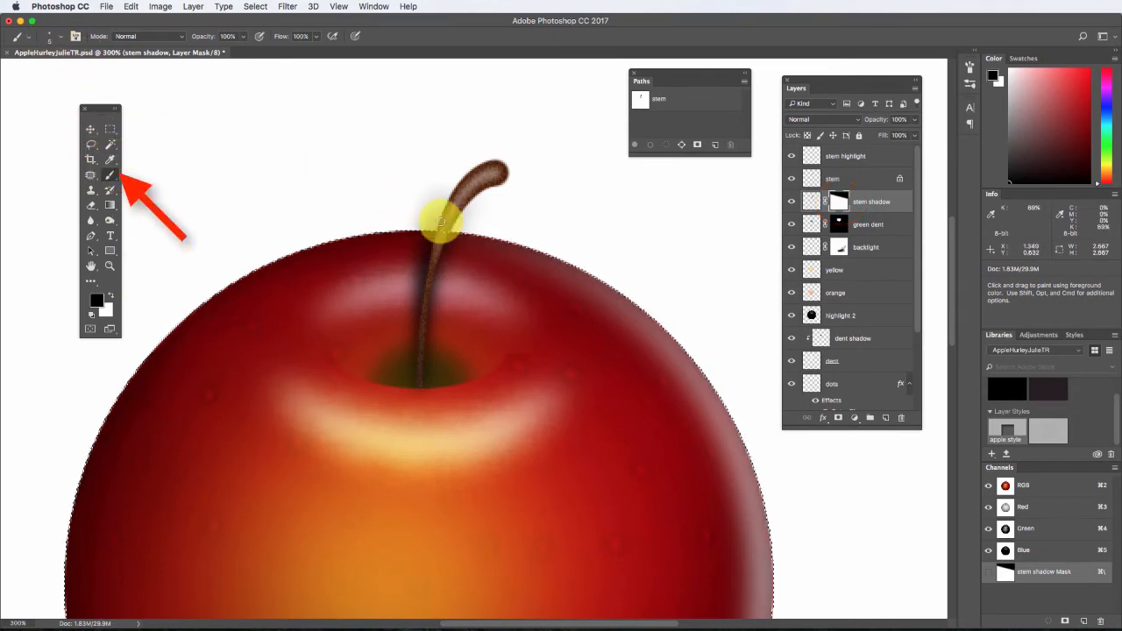
{"action": "key", "text": "]"}
{"action": "key", "text": "]"}
{"action": "key", "text": "]"}
{"action": "key", "text": "]"}
{"action": "key", "text": "]"}
{"action": "key", "text": "]"}
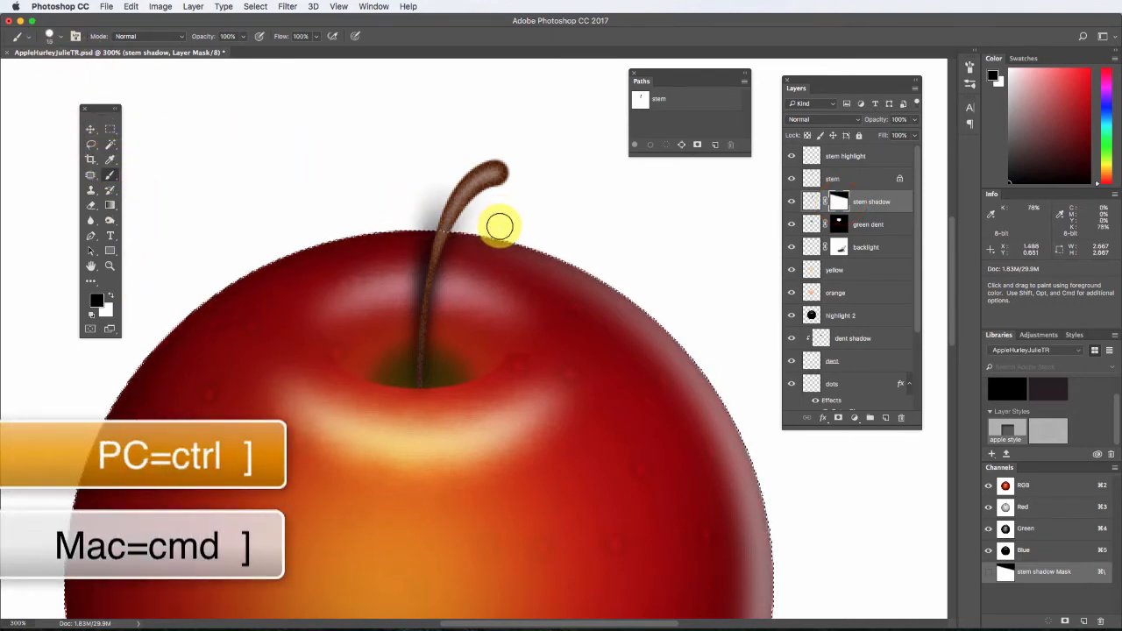
{"action": "mouse_move", "coordinate": [499, 226]}
{"action": "left_mouse_down"}
{"action": "mouse_move", "coordinate": [391, 219]}
{"action": "mouse_move", "coordinate": [500, 235]}
{"action": "mouse_move", "coordinate": [382, 232]}
{"action": "mouse_move", "coordinate": [508, 230]}
{"action": "mouse_move", "coordinate": [395, 225]}
{"action": "mouse_move", "coordinate": [520, 205]}
{"action": "mouse_move", "coordinate": [431, 208]}
{"action": "left_mouse_up"}
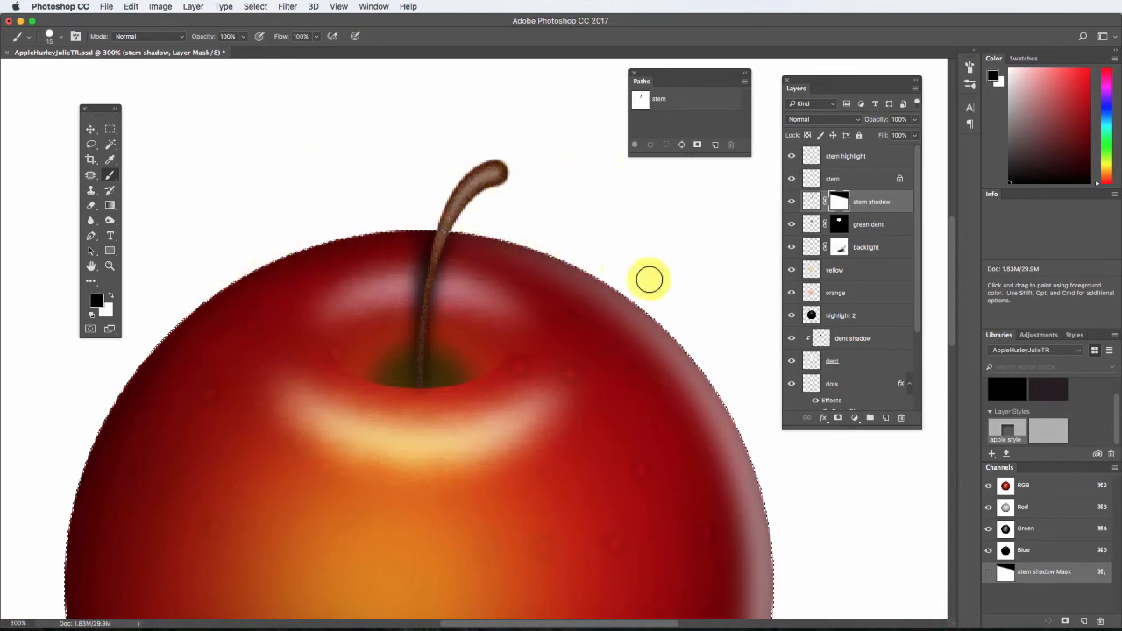
{"action": "key", "text": "super+d"}
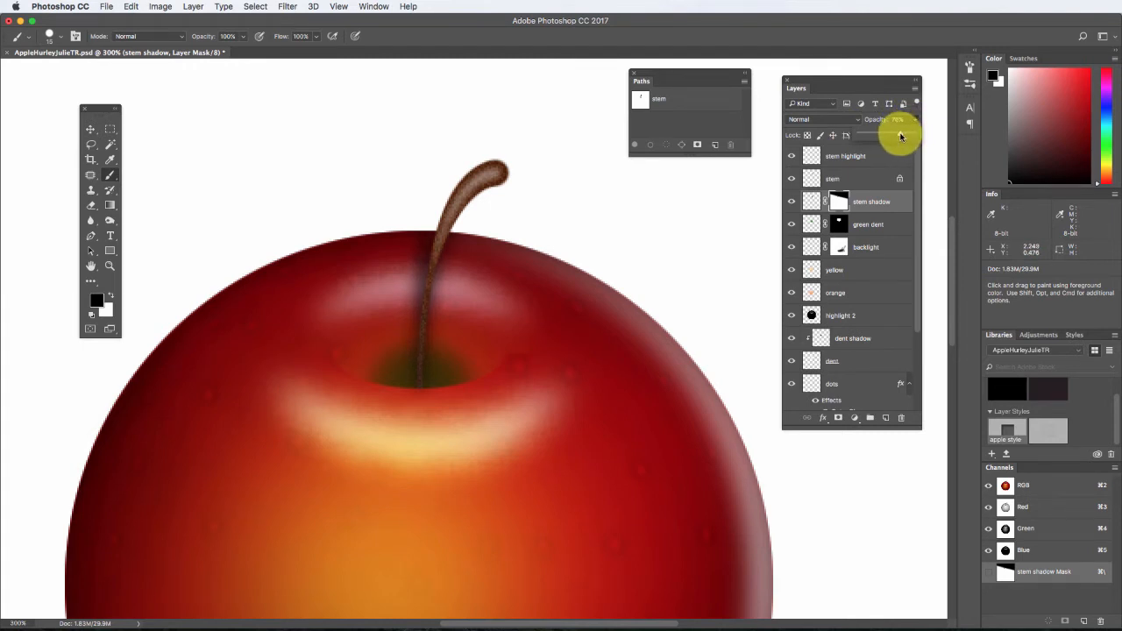
Set the stem shadow layer's opacity to 76% and view the whole apple.
{"action": "key", "text": "super+minus"}
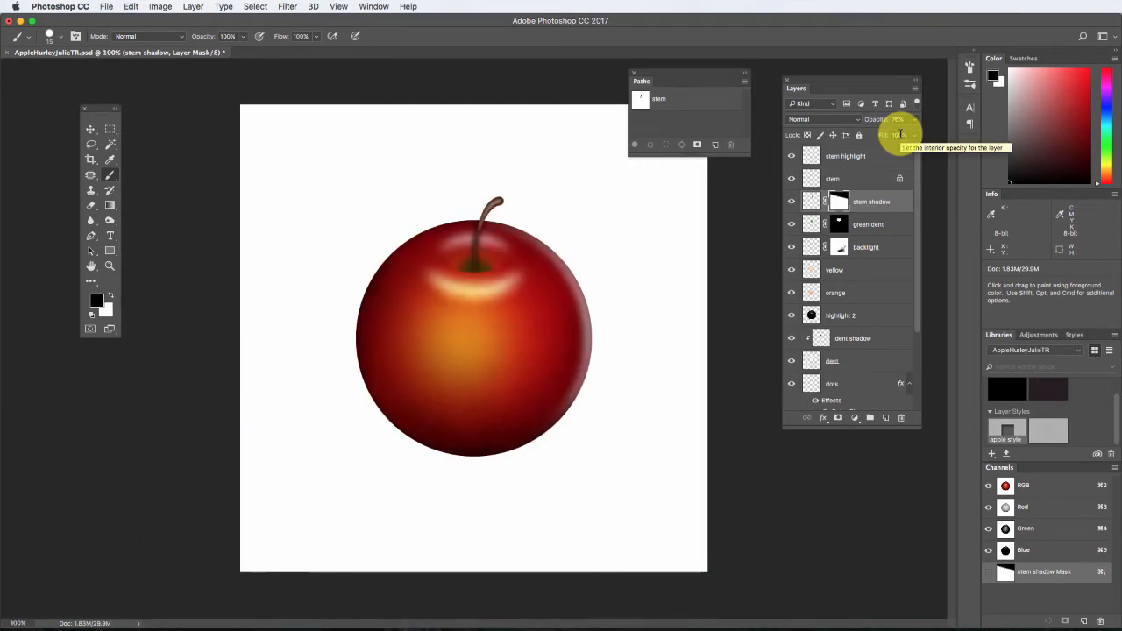
{"action": "left_click", "coordinate": [898, 135]}
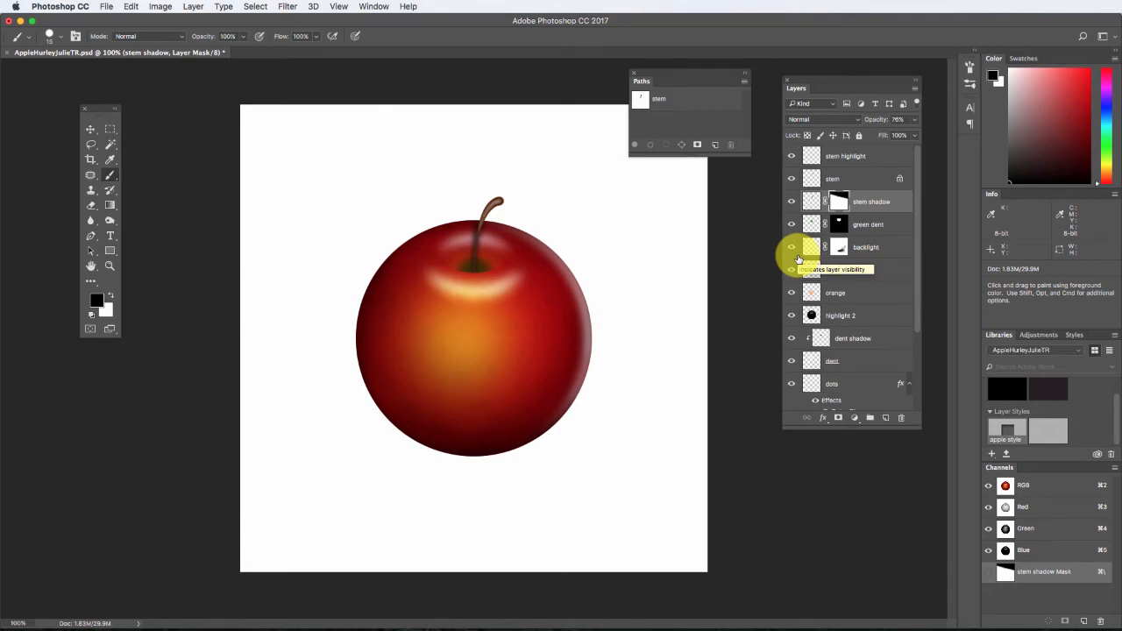
Set the dots layer's opacity to 13%.
{"action": "left_click", "coordinate": [849, 386]}
{"action": "left_click", "coordinate": [914, 119]}
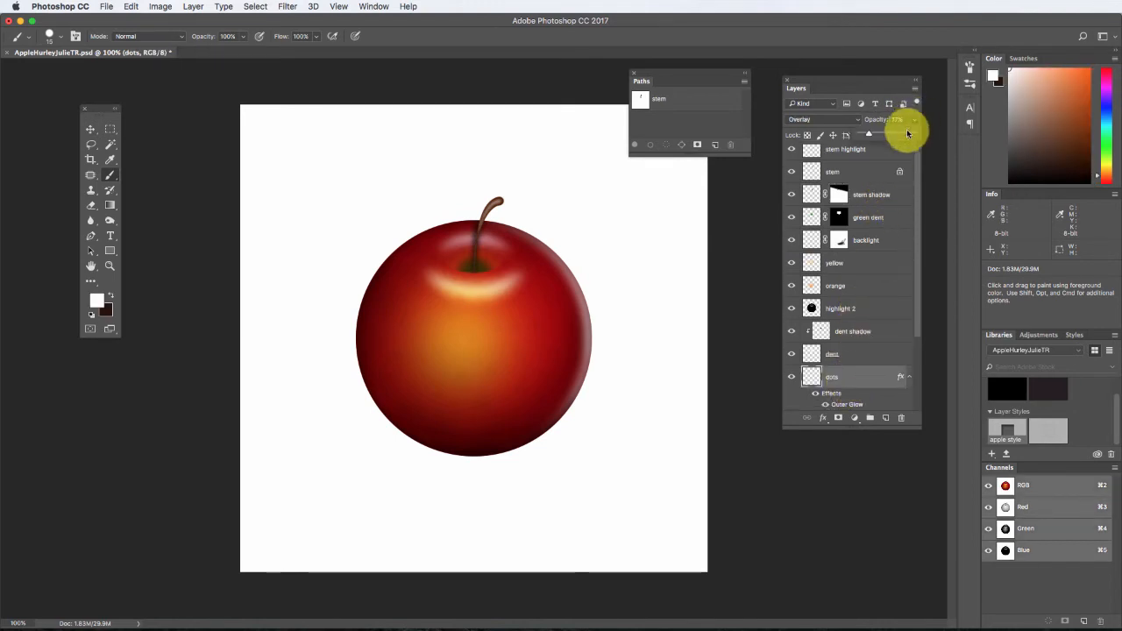
{"action": "left_click_drag", "start_coordinate": [873, 138], "coordinate": [867, 137]}
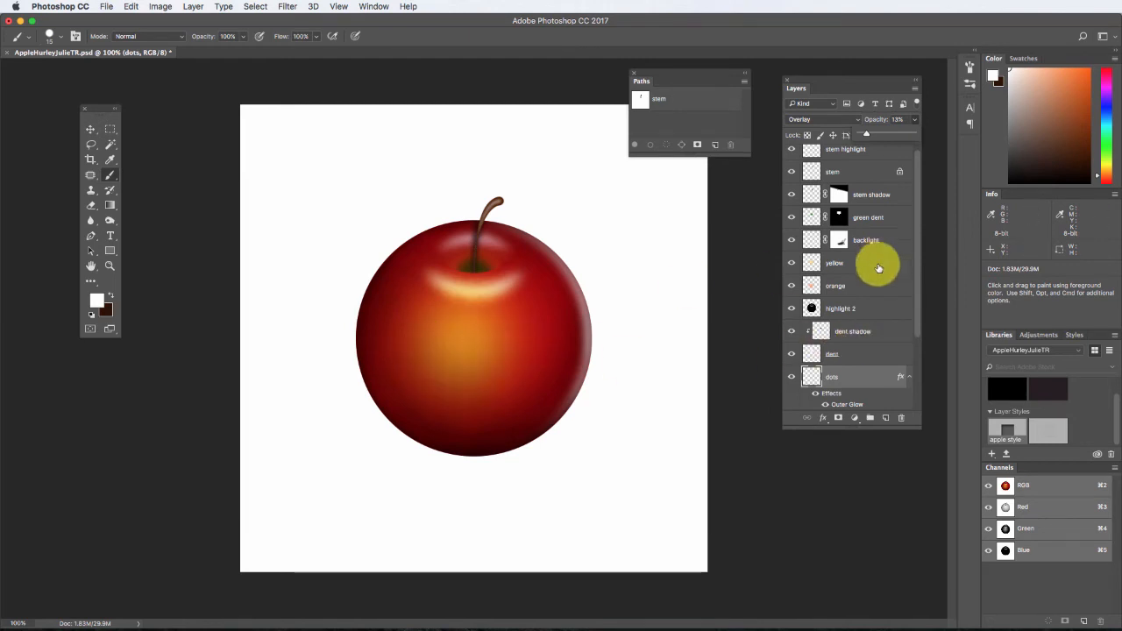
Create a new layer named "background" and place it between the apple layer and the locked Background layer.
{"action": "left_click", "coordinate": [839, 288]}
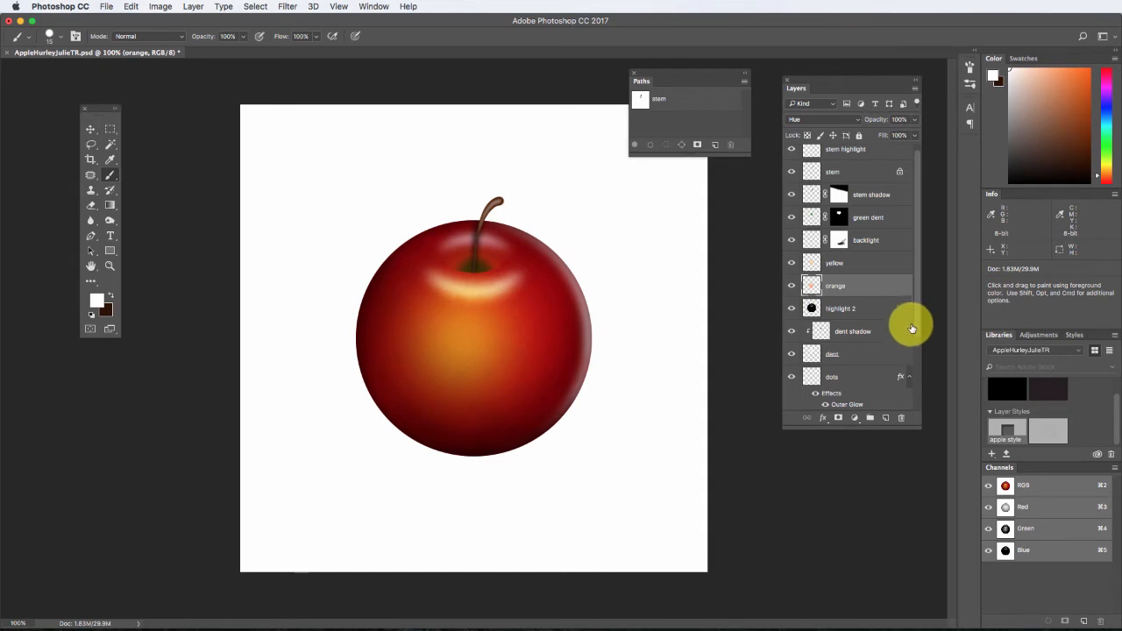
{"action": "left_click", "coordinate": [886, 418]}
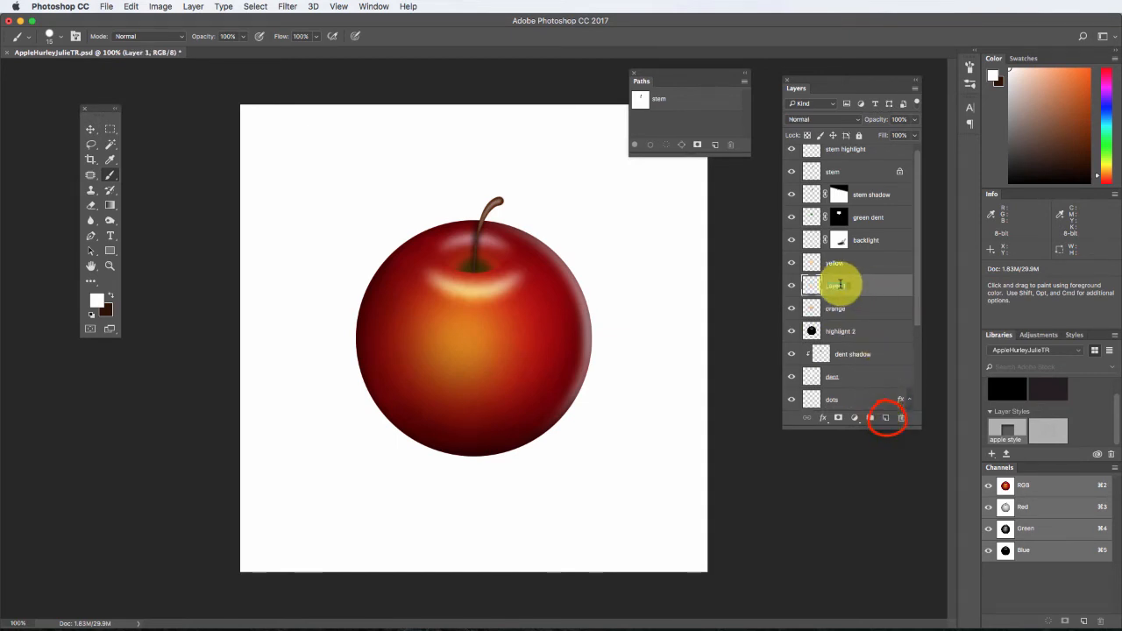
{"action": "type", "text": "bl"}
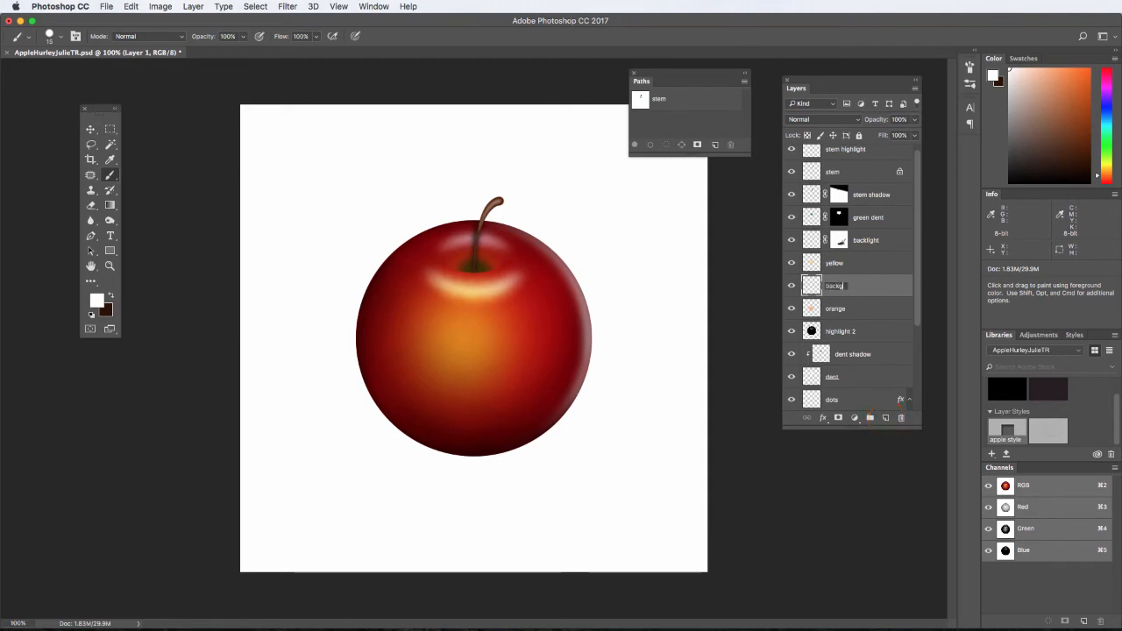
{"action": "key", "text": "Return"}
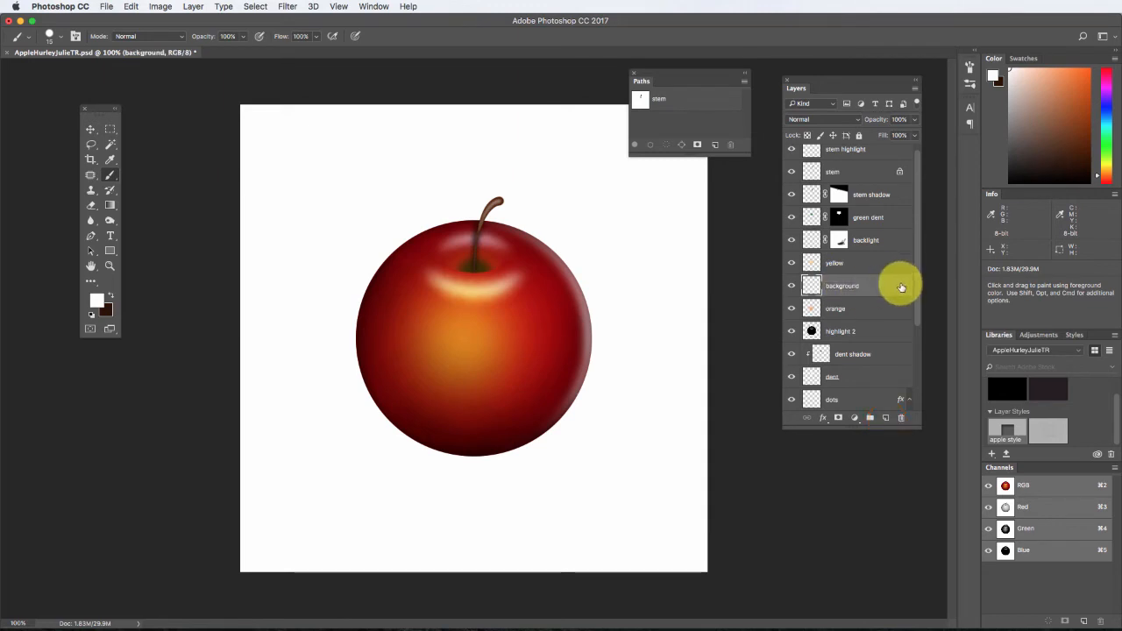
{"action": "left_click_drag", "start_coordinate": [889, 288], "coordinate": [877, 393]}
{"action": "left_click_drag", "start_coordinate": [917, 310], "coordinate": [914, 394]}
{"action": "left_click_drag", "start_coordinate": [869, 255], "coordinate": [867, 380]}
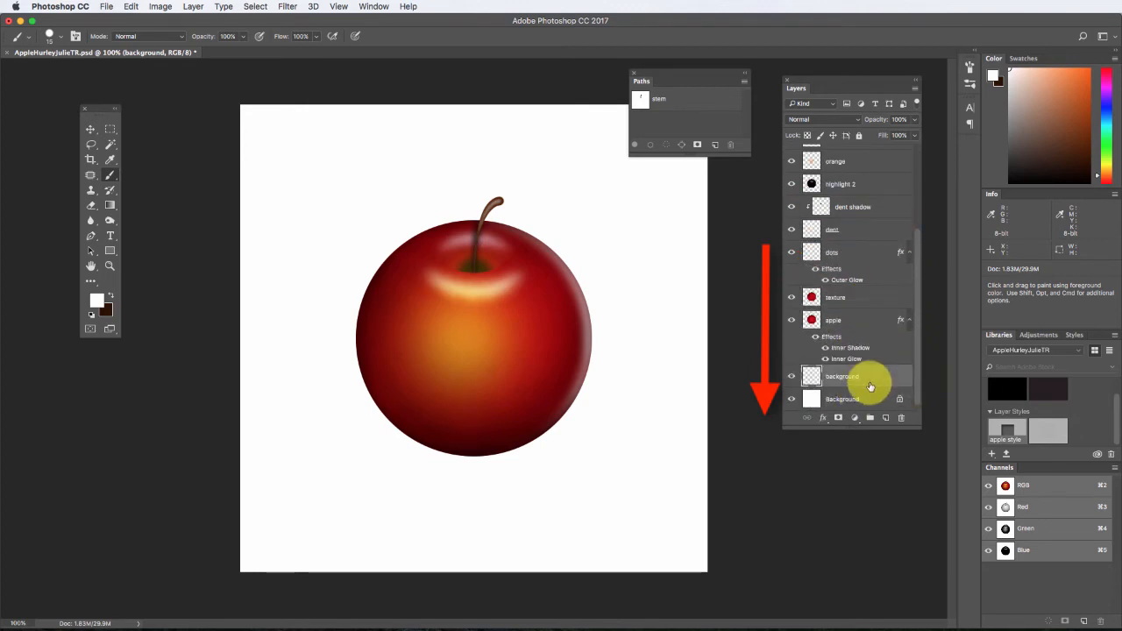
Fill the locked Background layer with dark red #420301, derived from a red sampled on the apple, at 100% opacity.
{"action": "left_click", "coordinate": [810, 398]}
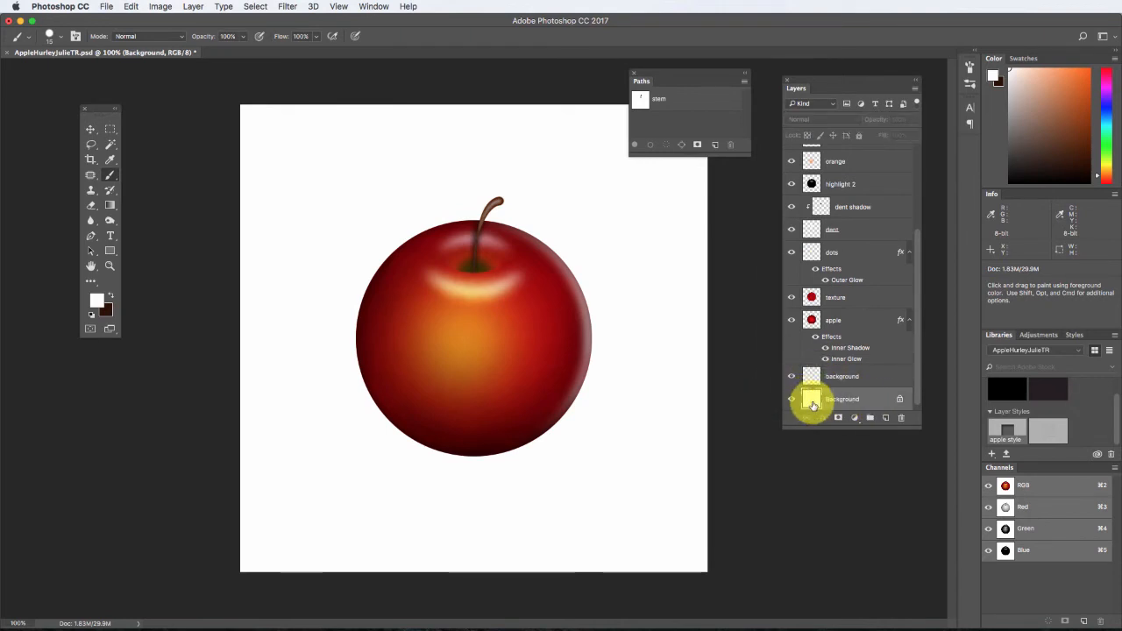
{"action": "key", "text": "shift+BackSpace"}
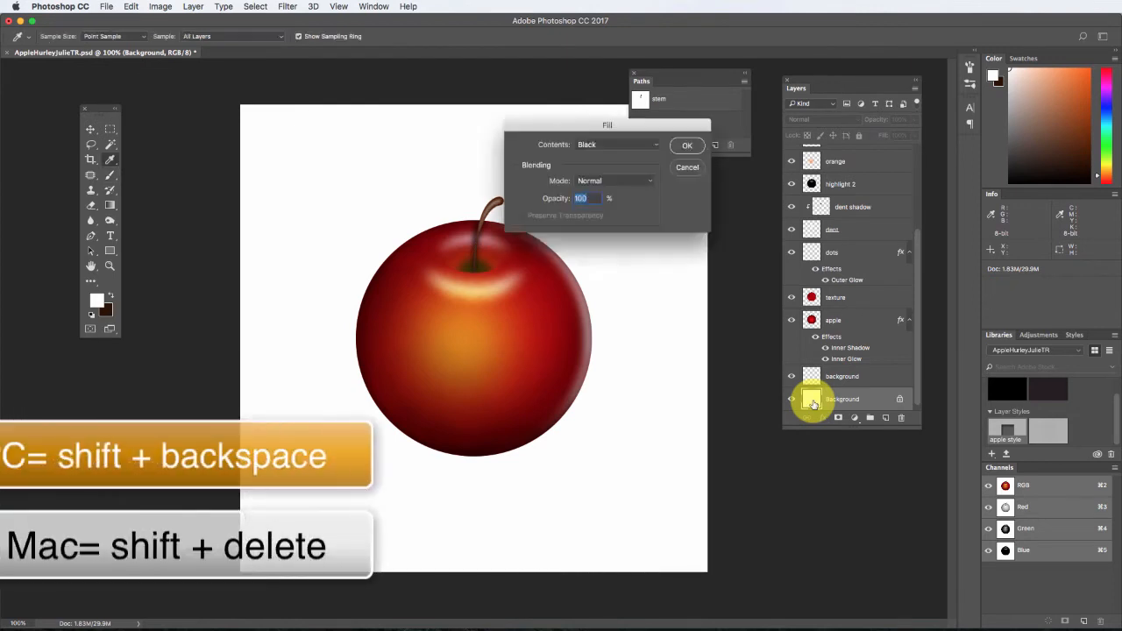
{"action": "left_click", "coordinate": [647, 144]}
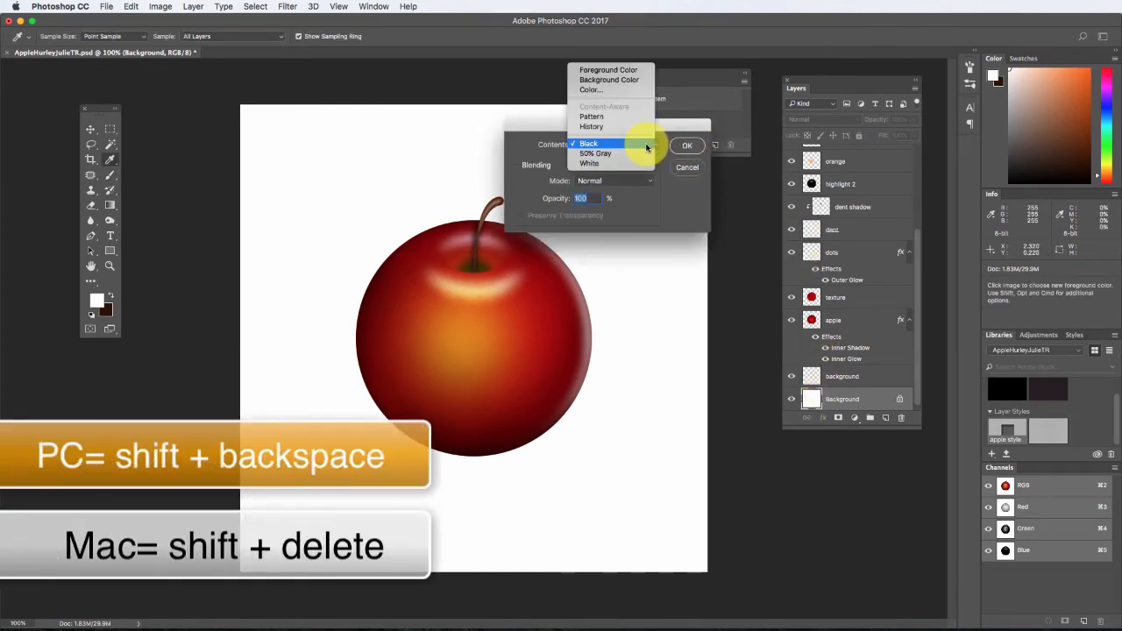
{"action": "left_click", "coordinate": [632, 90]}
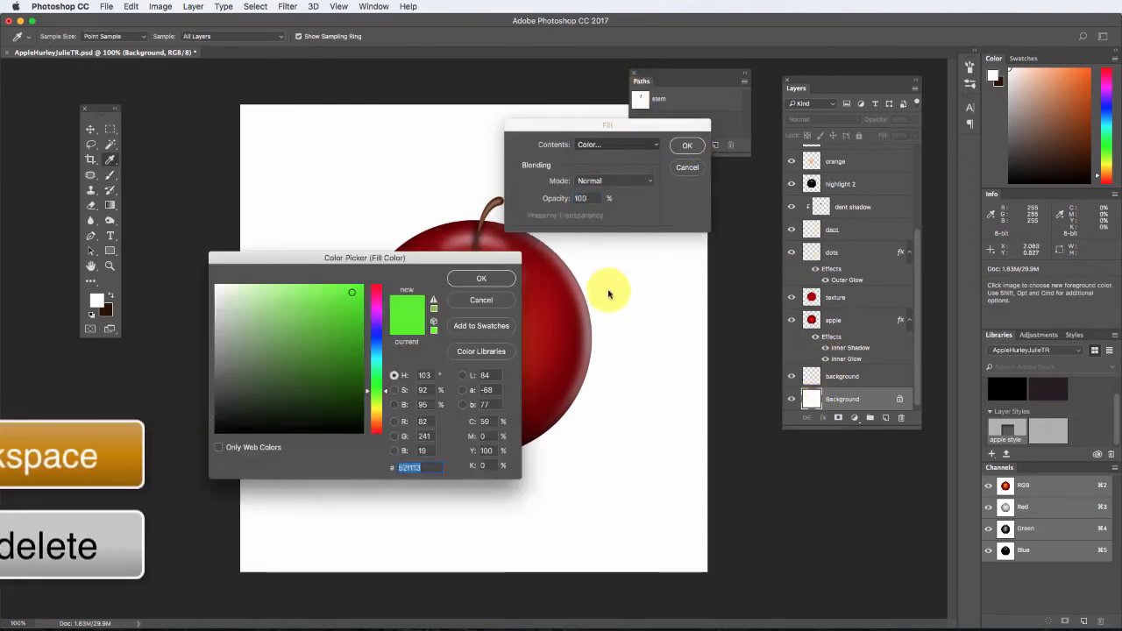
{"action": "left_click", "coordinate": [555, 332]}
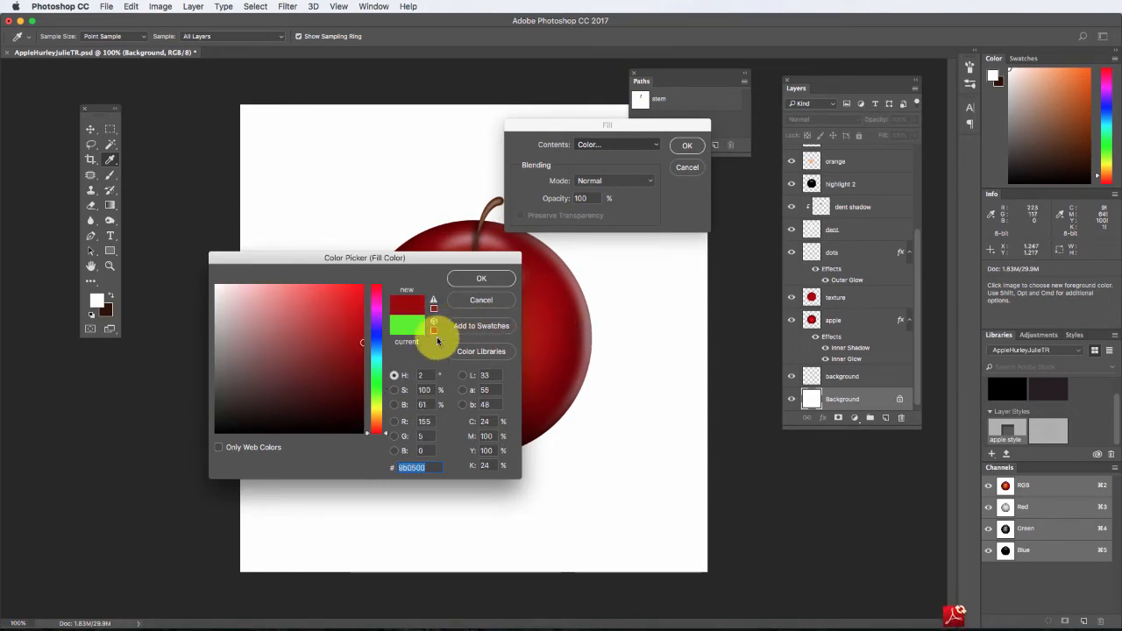
{"action": "left_click", "coordinate": [361, 394]}
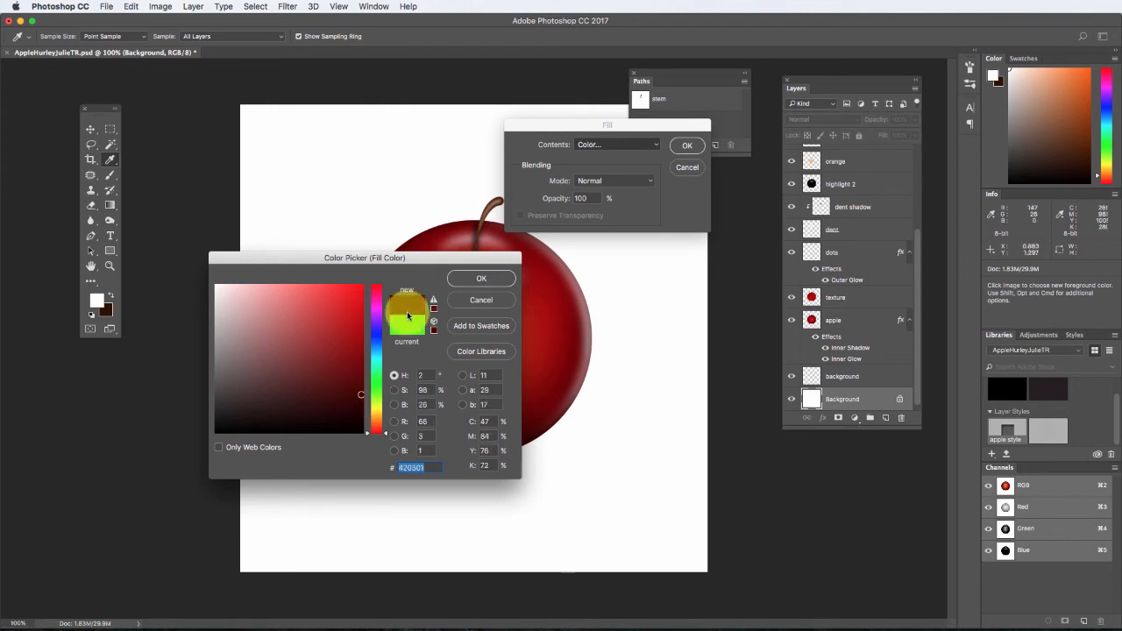
{"action": "left_click", "coordinate": [476, 280]}
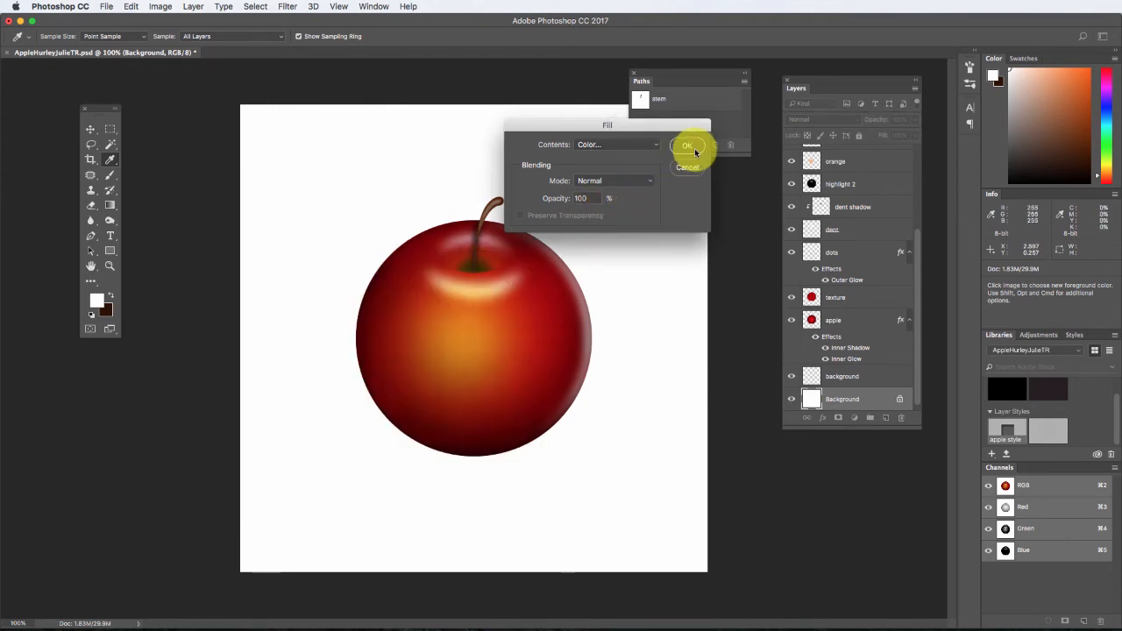
{"action": "left_click", "coordinate": [687, 146]}
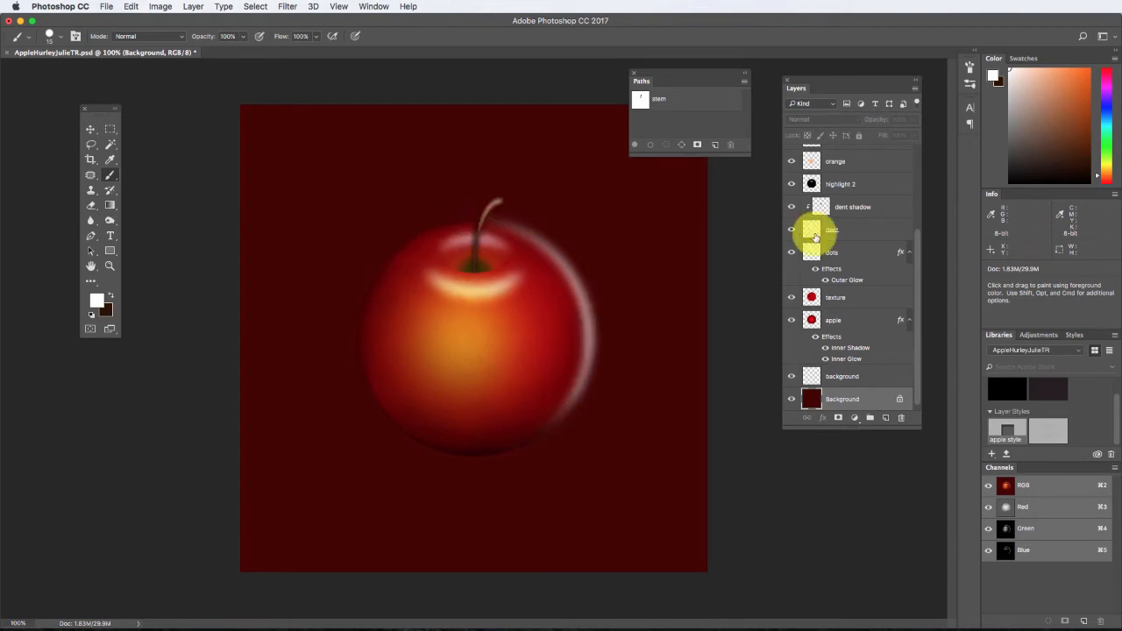
Load the apple layer's outline as a selection and invert it to select everything outside the apple.
{"action": "left_click", "coordinate": [812, 320], "text": "super"}
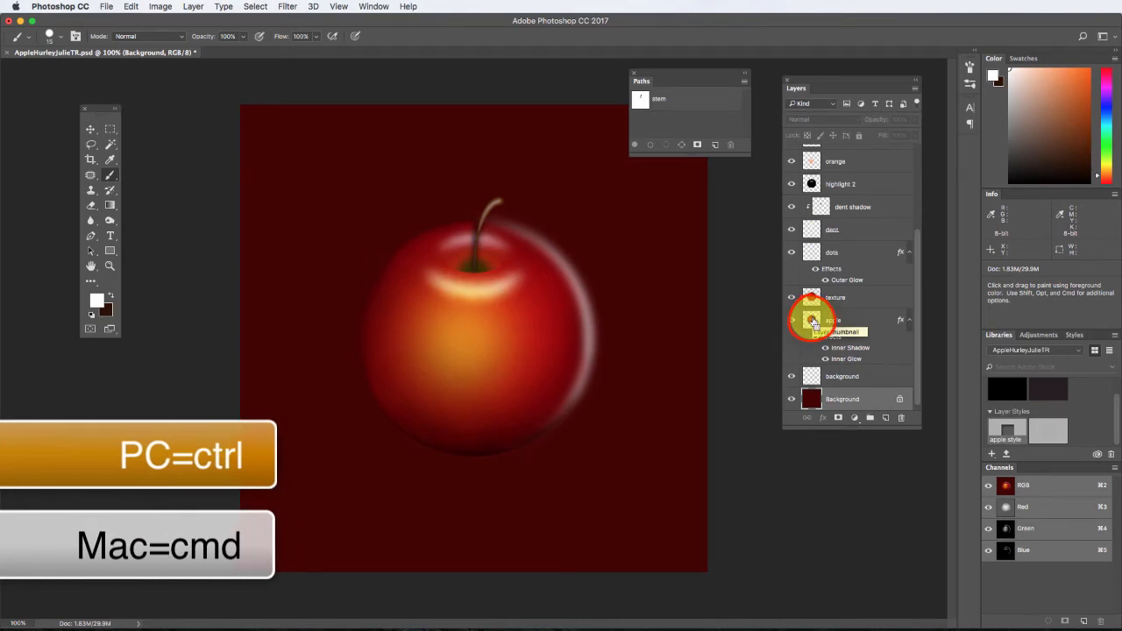
{"action": "left_click", "coordinate": [811, 320], "text": "super"}
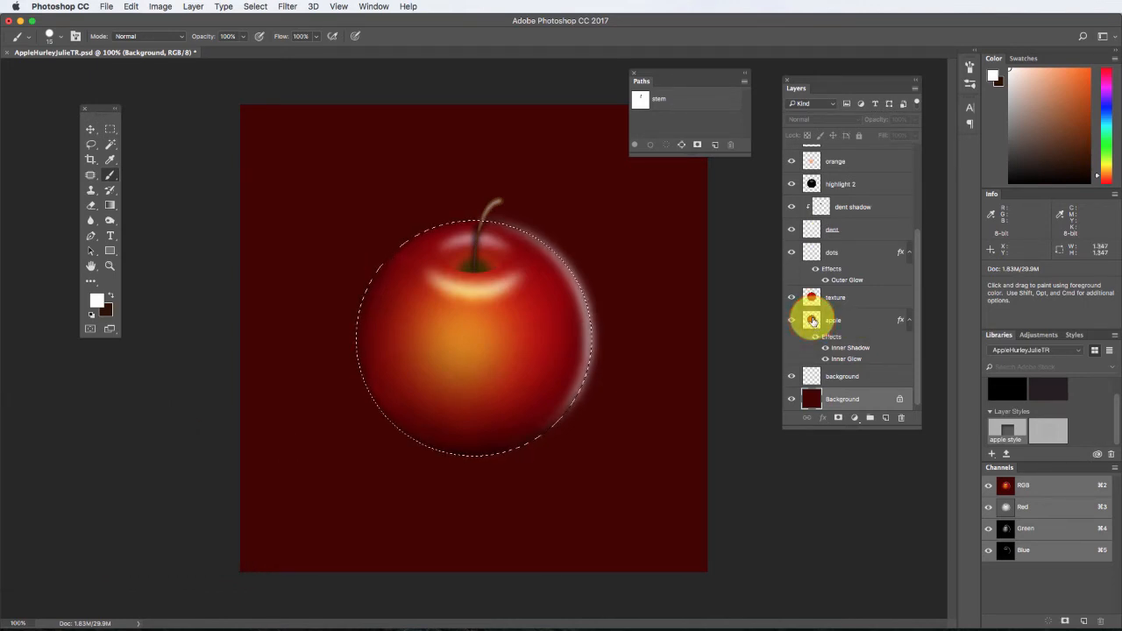
{"action": "left_click", "coordinate": [255, 6]}
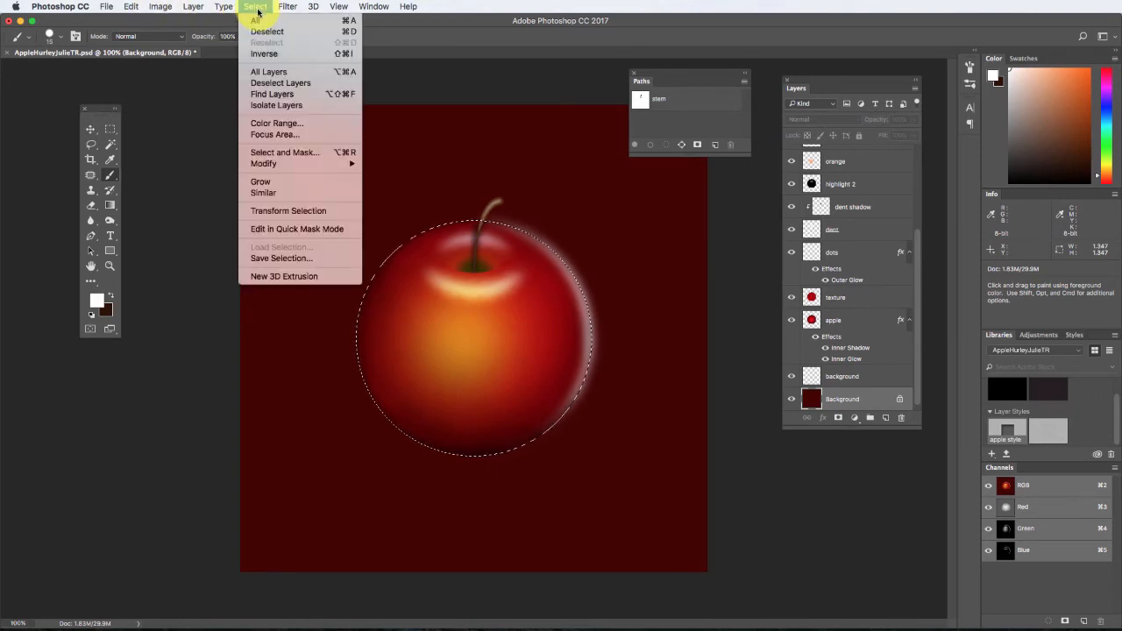
{"action": "left_click", "coordinate": [263, 52]}
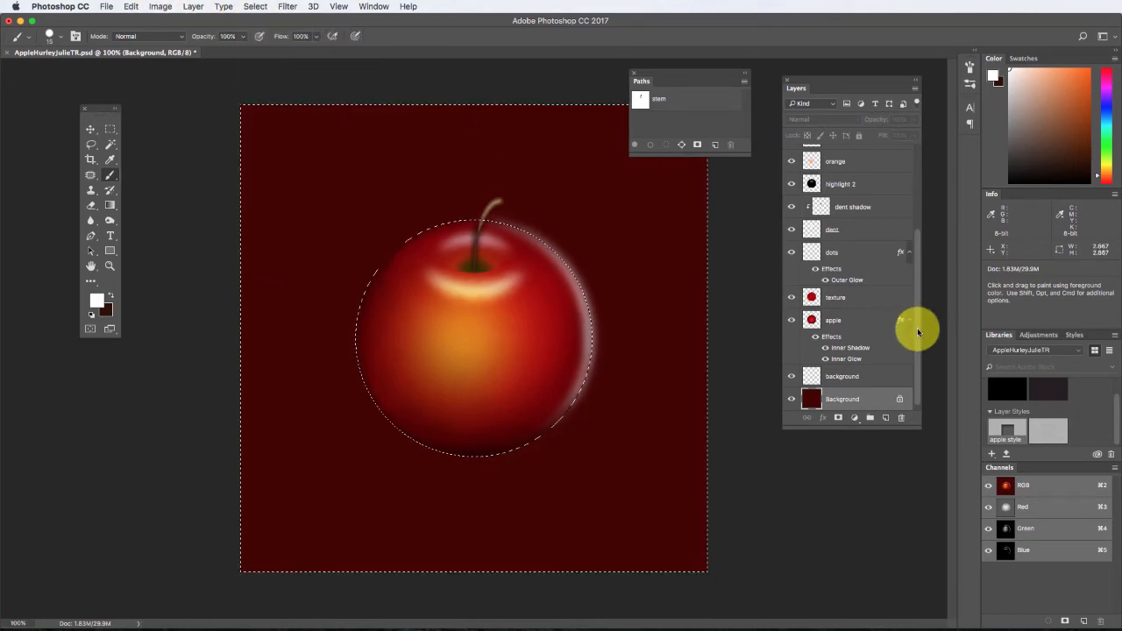
Delete the part of the backlight layer that spills outside the apple, and deselect.
{"action": "scroll", "coordinate": [916, 330], "scroll_direction": "up", "scroll_amount": 1}
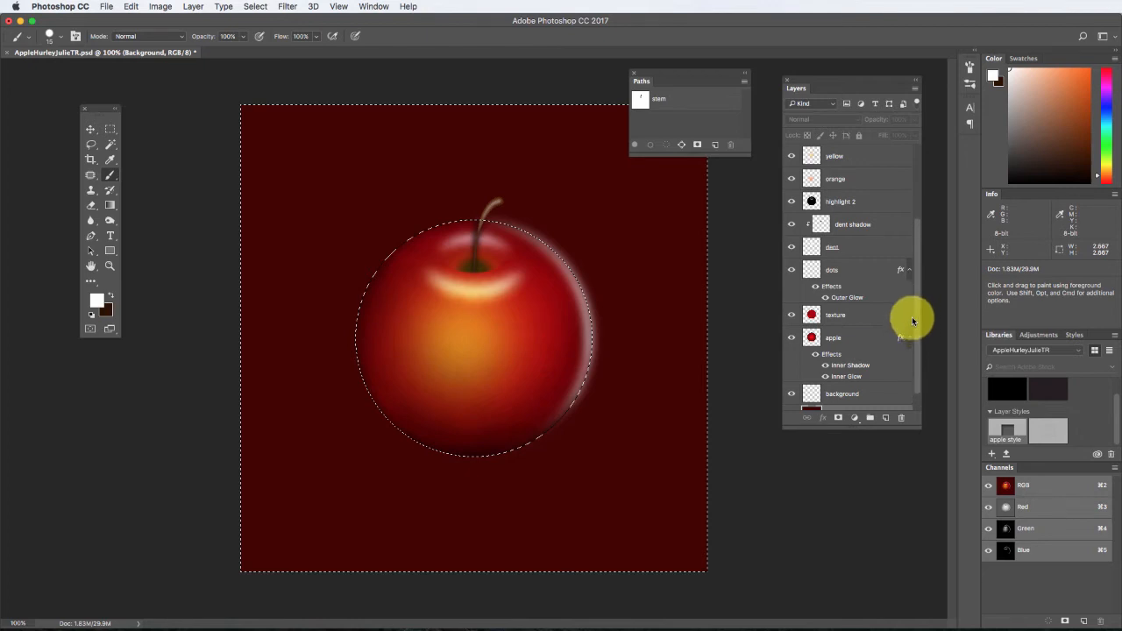
{"action": "scroll", "coordinate": [910, 303], "scroll_direction": "up", "scroll_amount": 2}
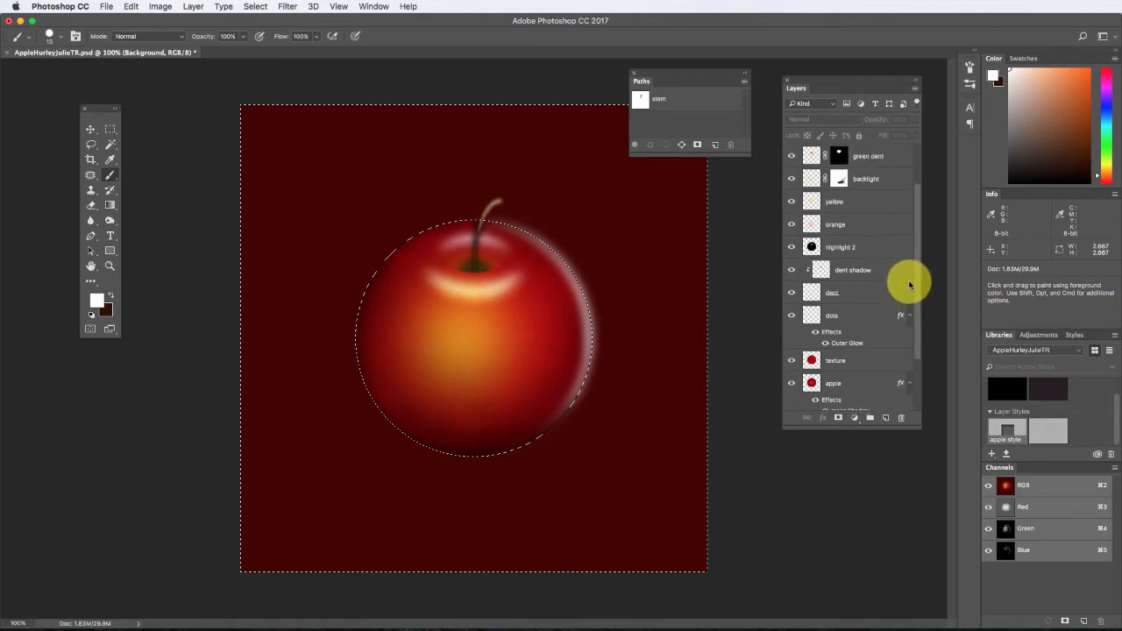
{"action": "scroll", "coordinate": [909, 289], "scroll_direction": "up", "scroll_amount": 3}
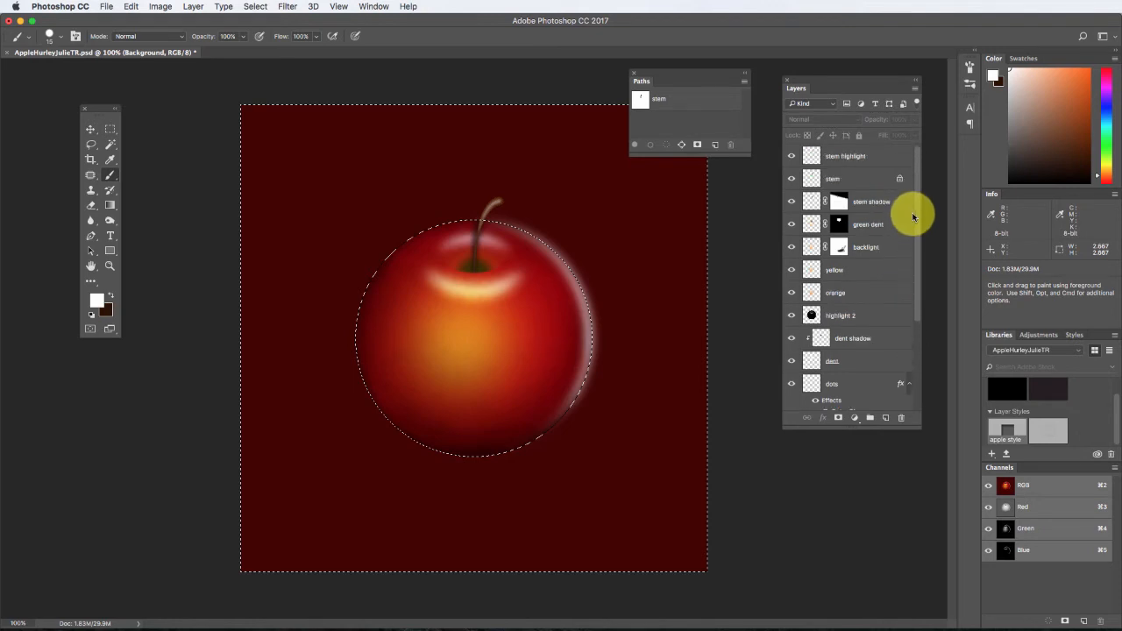
{"action": "left_click", "coordinate": [855, 246]}
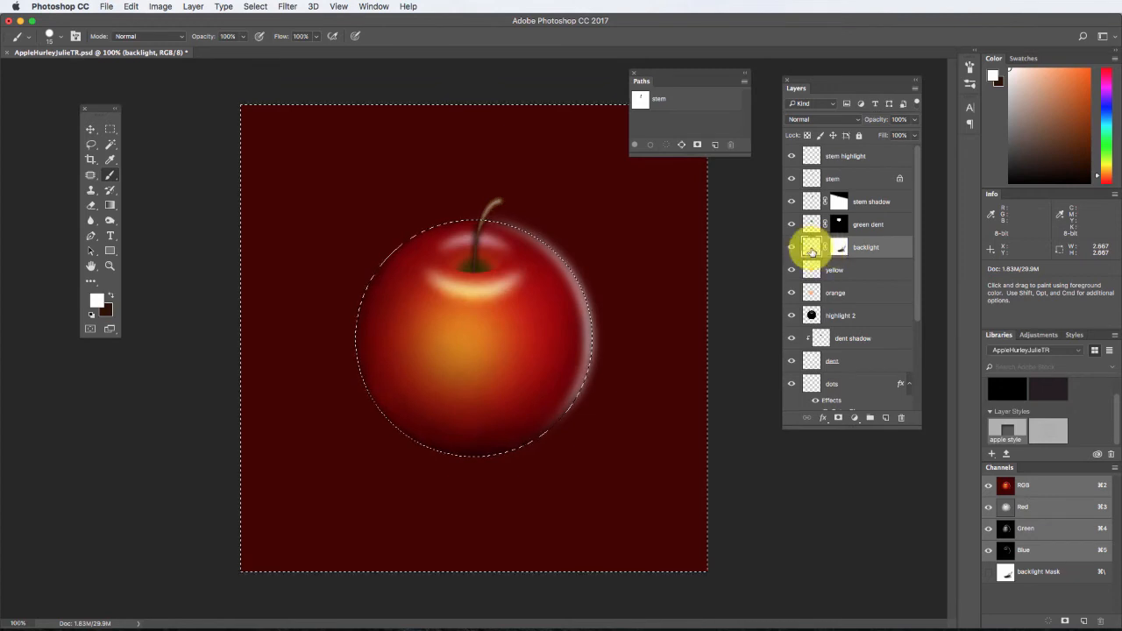
{"action": "left_click", "coordinate": [811, 251]}
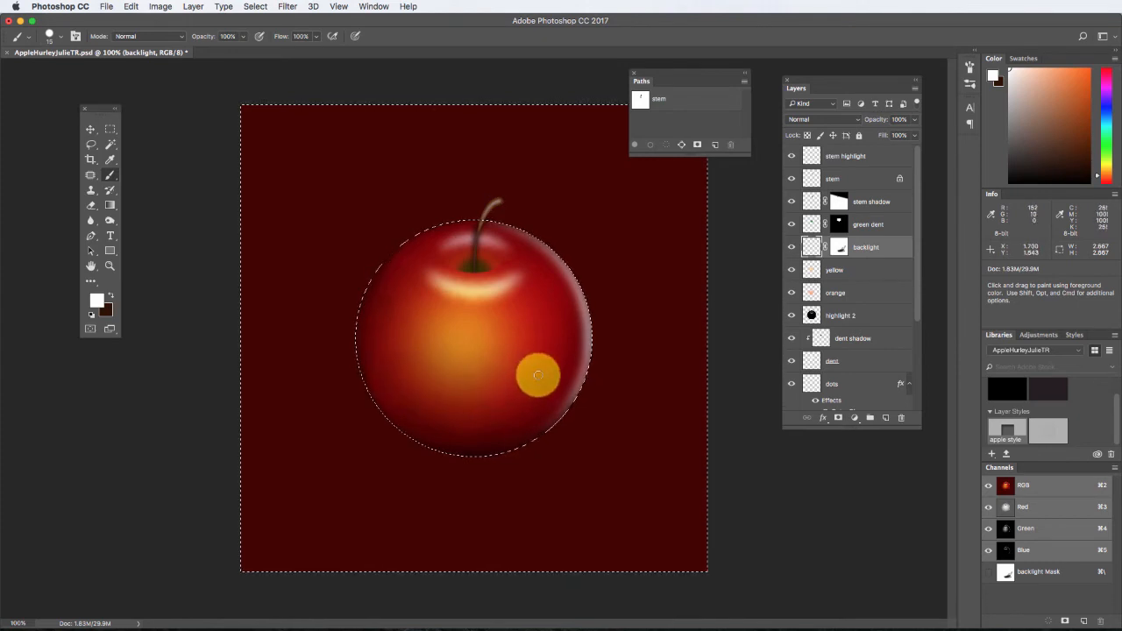
{"action": "key", "text": "super+d"}
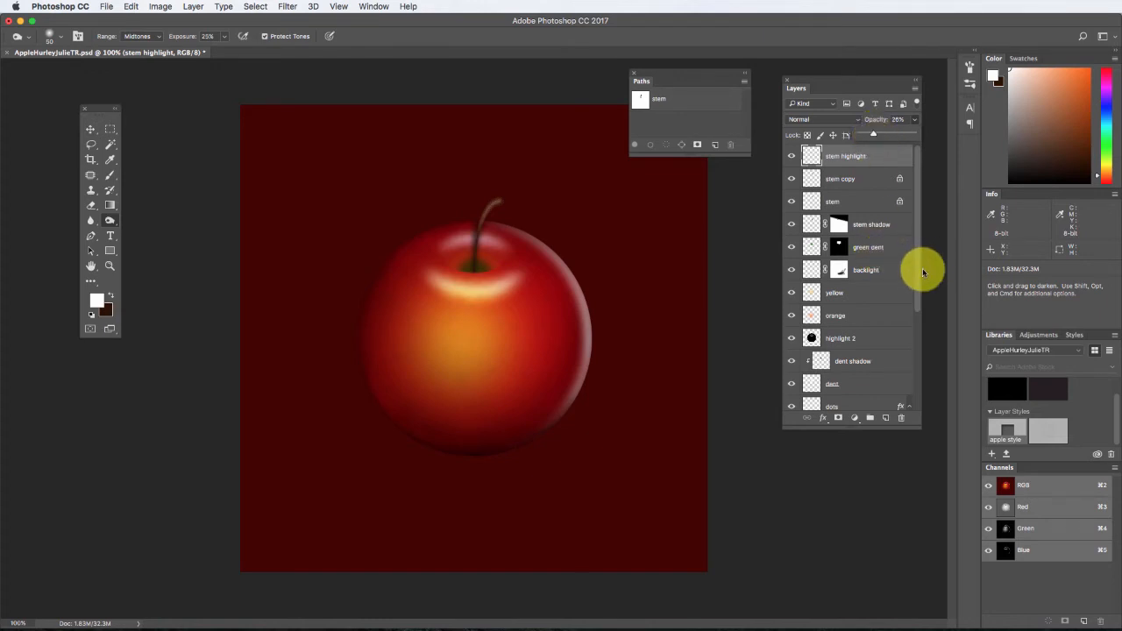
Group all layers from apple up to stem highlight into a new group named "apple".
{"action": "left_click_drag", "start_coordinate": [919, 276], "coordinate": [916, 372]}
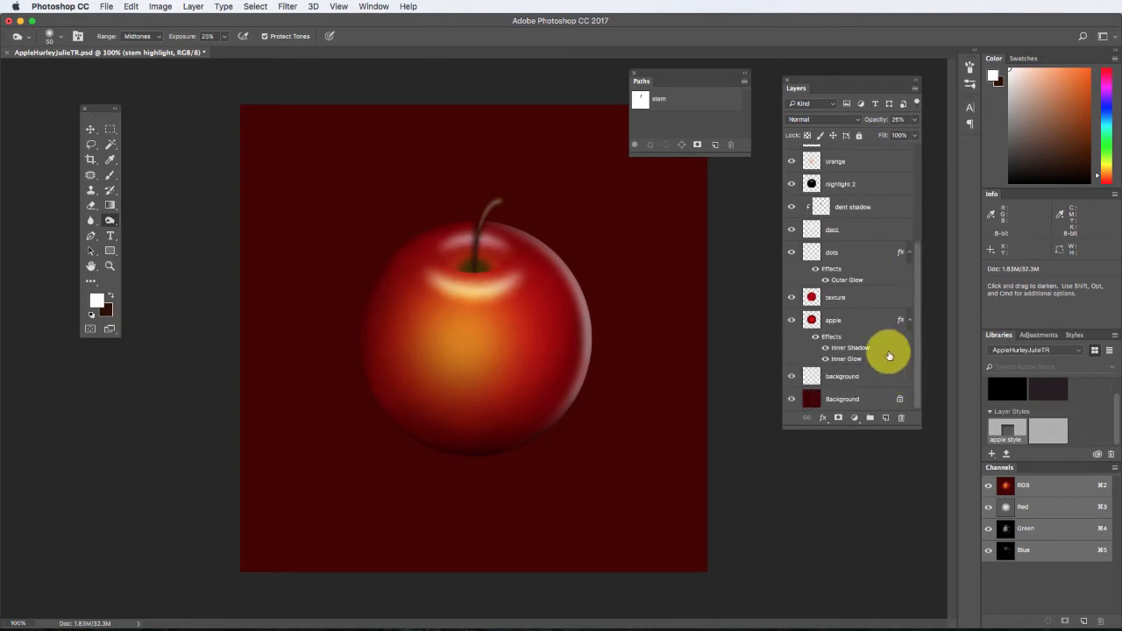
{"action": "left_click", "coordinate": [865, 322]}
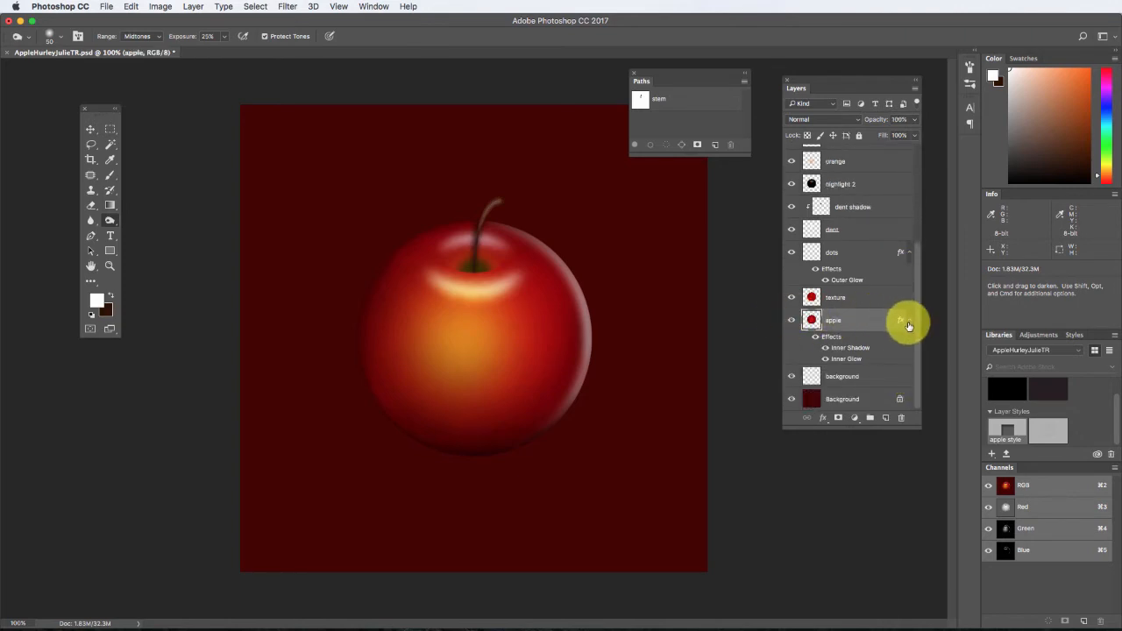
{"action": "left_click_drag", "start_coordinate": [915, 328], "coordinate": [934, 166]}
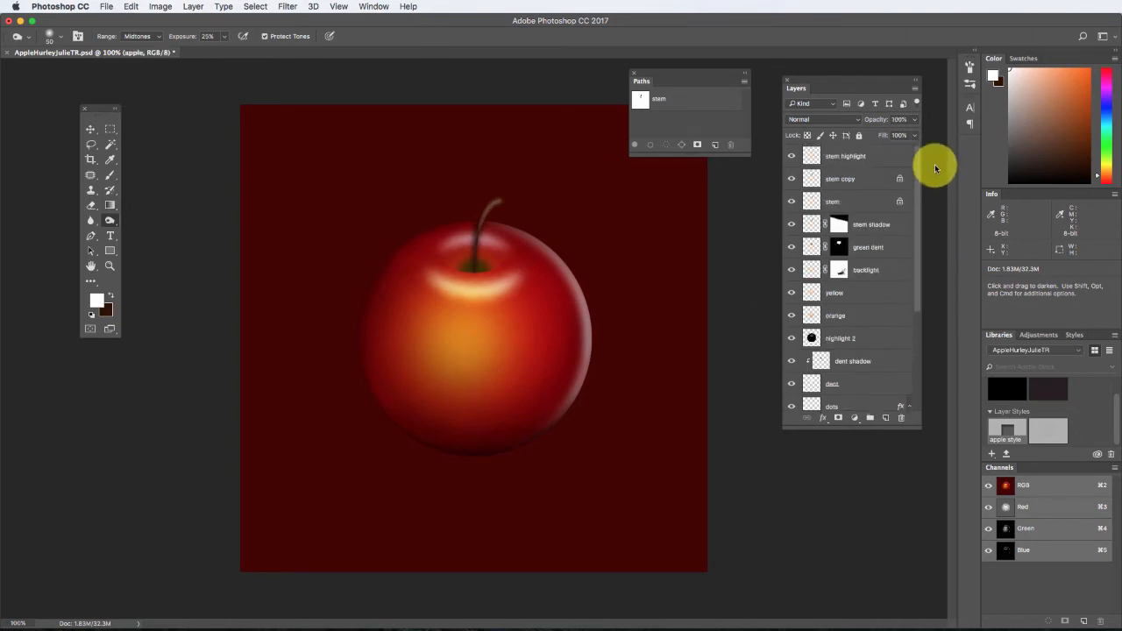
{"action": "left_click", "coordinate": [864, 156], "text": "shift"}
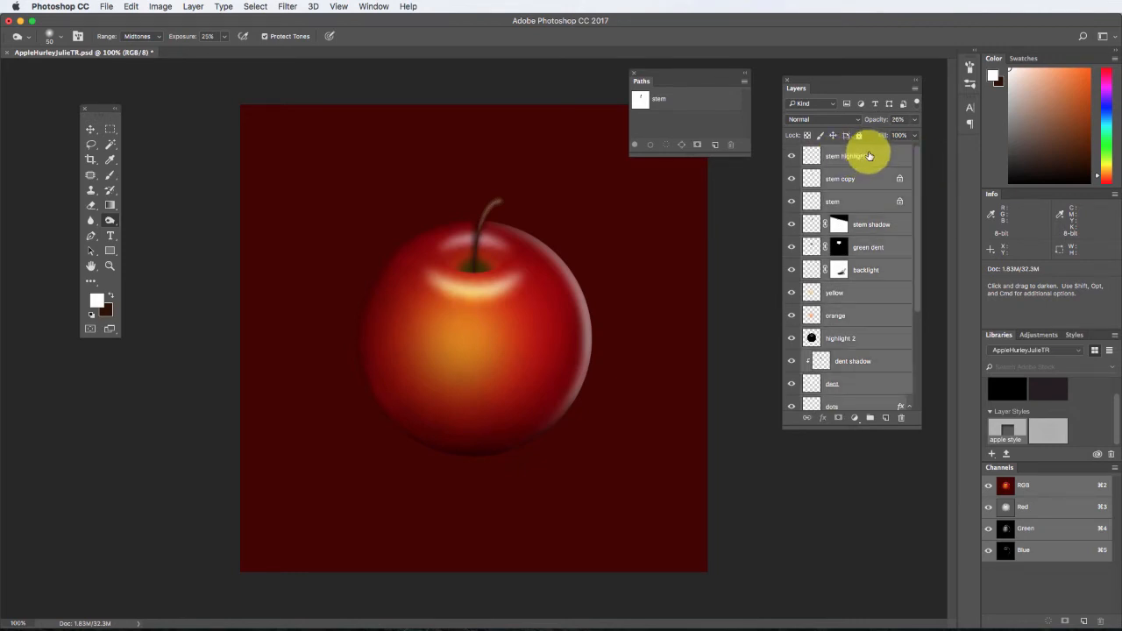
{"action": "left_click_drag", "start_coordinate": [920, 166], "coordinate": [909, 284]}
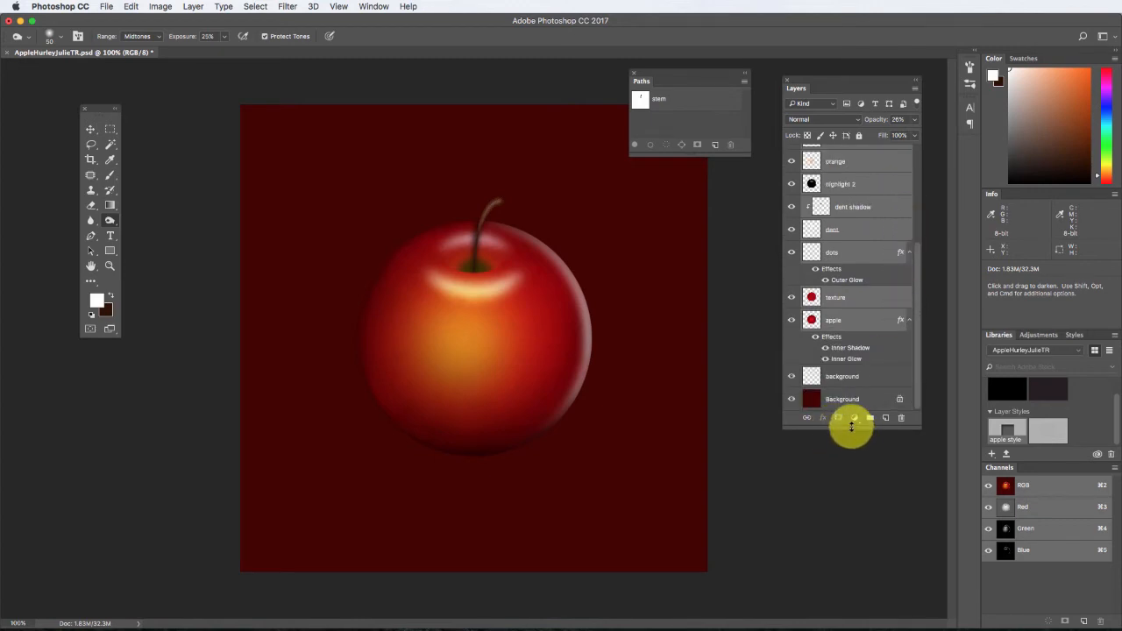
{"action": "left_click_drag", "start_coordinate": [852, 427], "coordinate": [864, 546]}
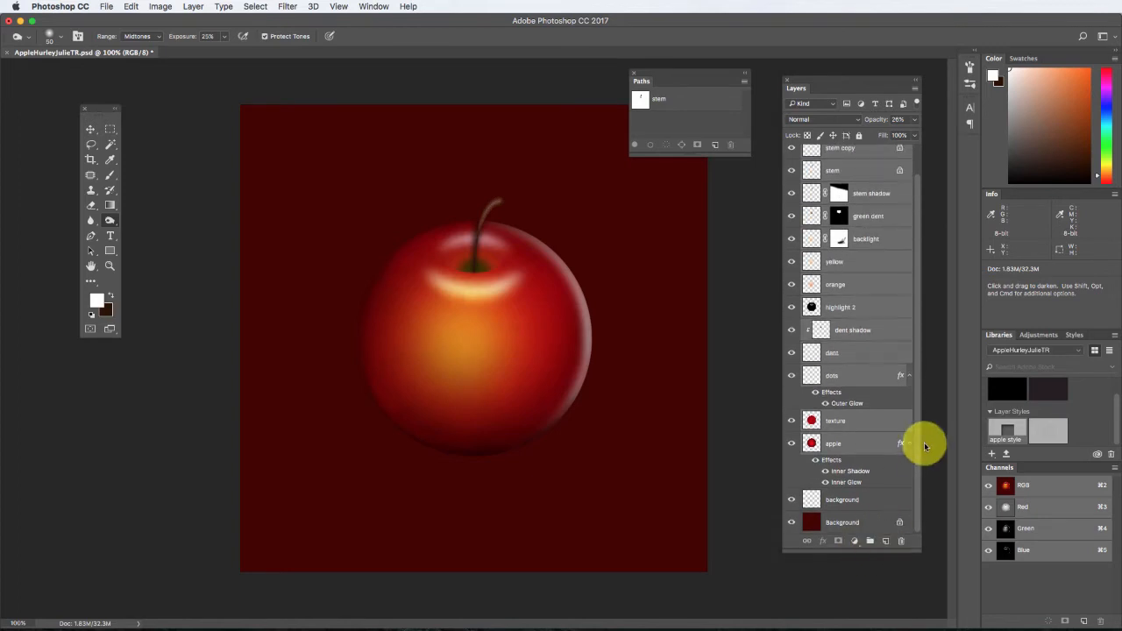
{"action": "scroll", "coordinate": [920, 448], "scroll_direction": "up", "scroll_amount": 1}
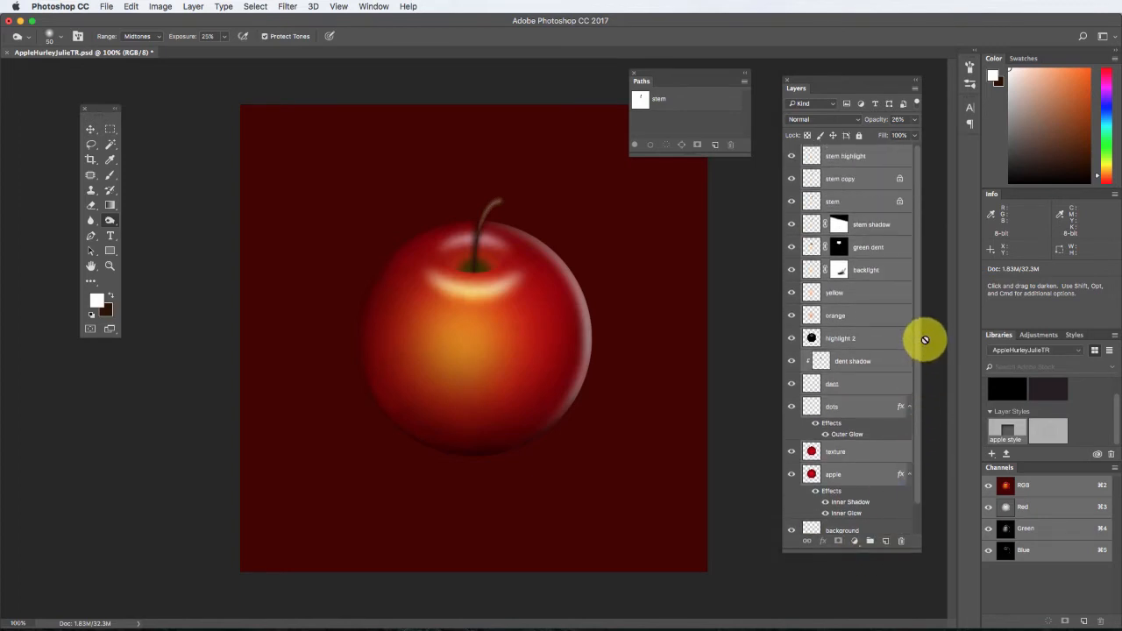
{"action": "left_click", "coordinate": [916, 92]}
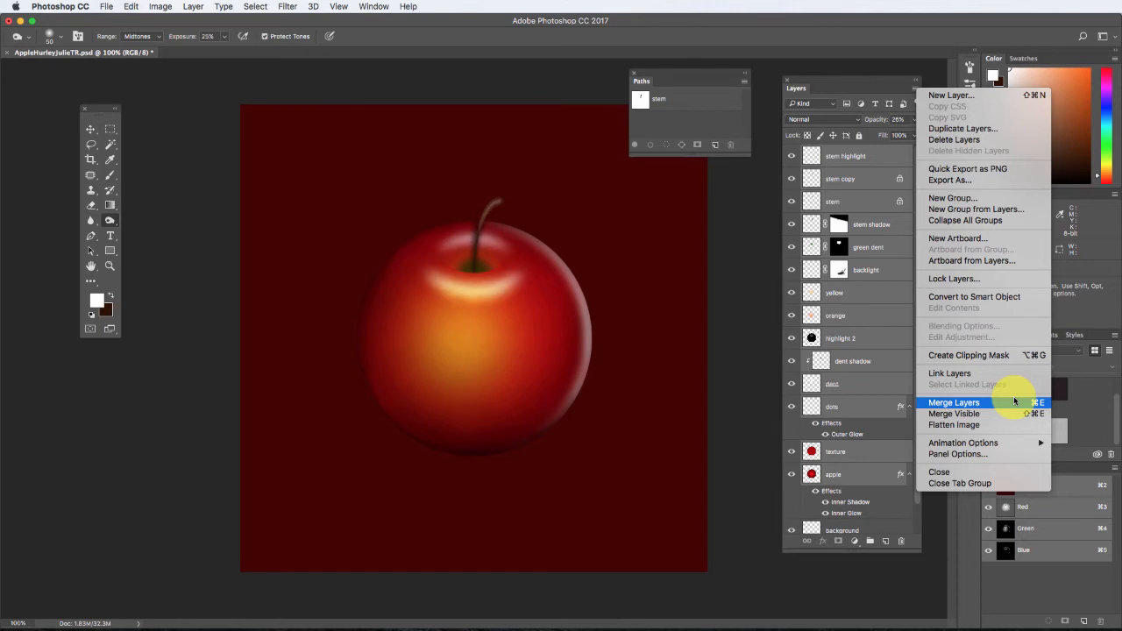
{"action": "left_click", "coordinate": [997, 210]}
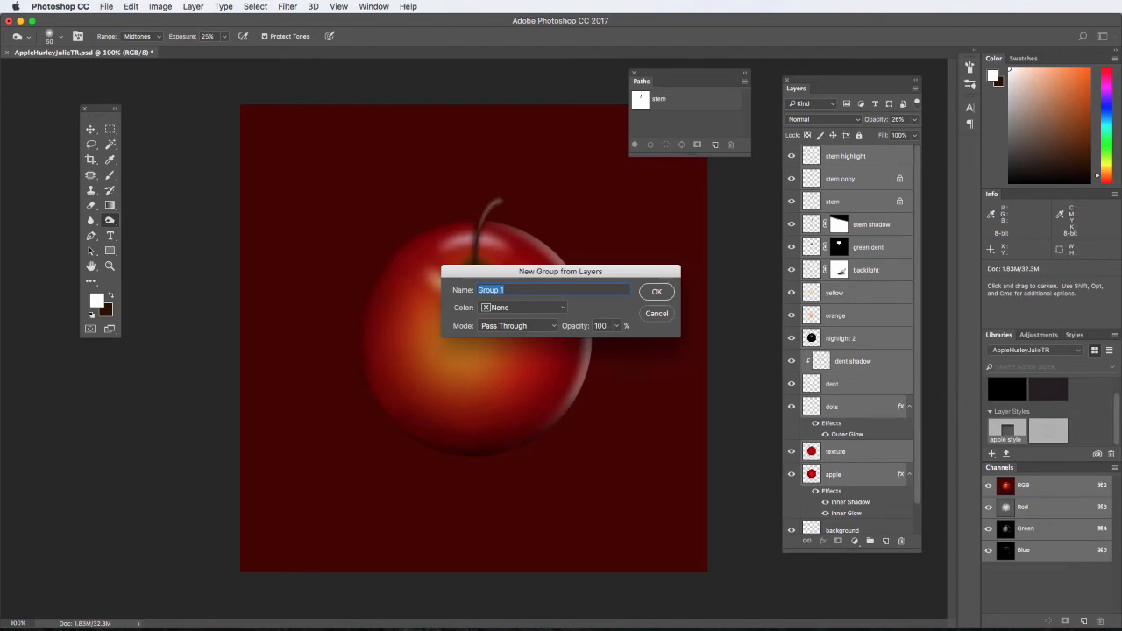
{"action": "key", "text": "Return"}
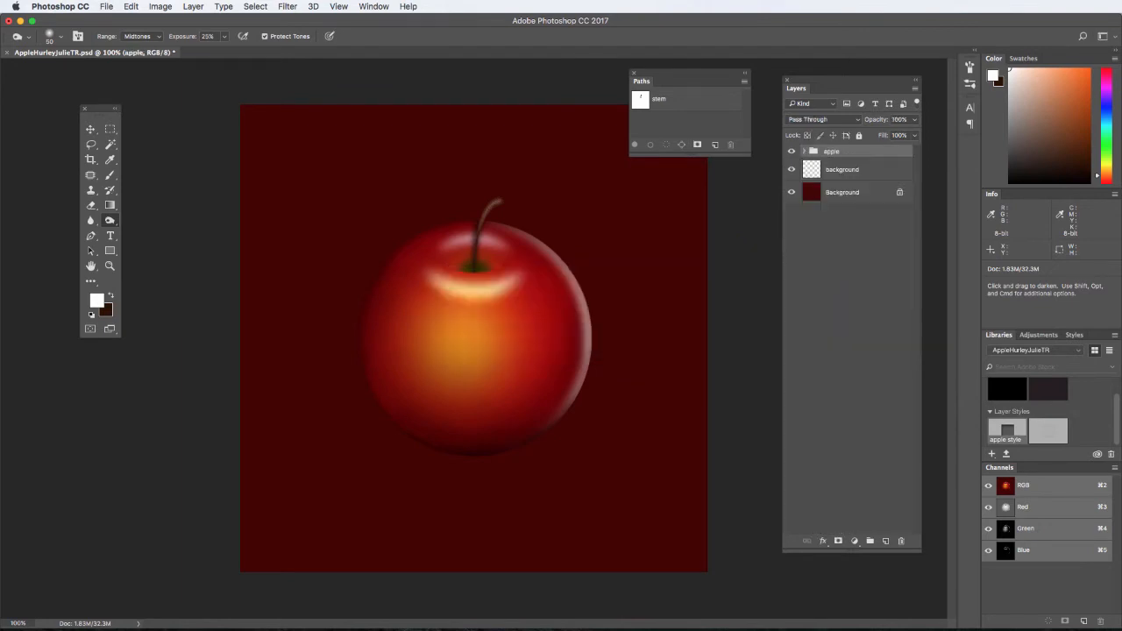
Duplicate the apple group as "apple copy" and hide the original group.
{"action": "right_click", "coordinate": [873, 156]}
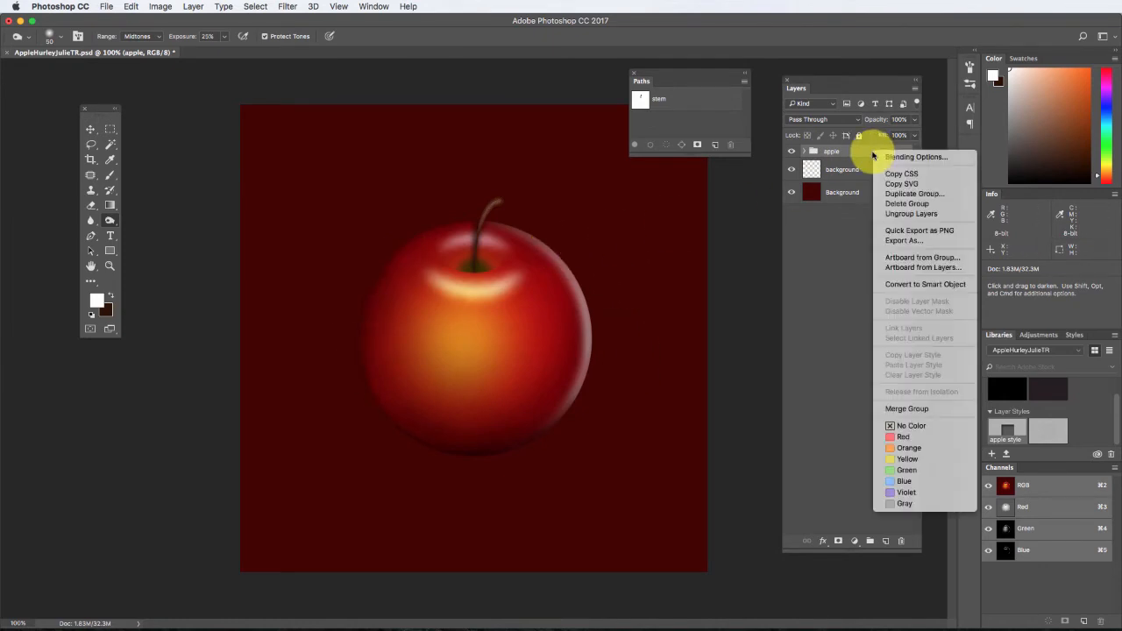
{"action": "left_click", "coordinate": [896, 197]}
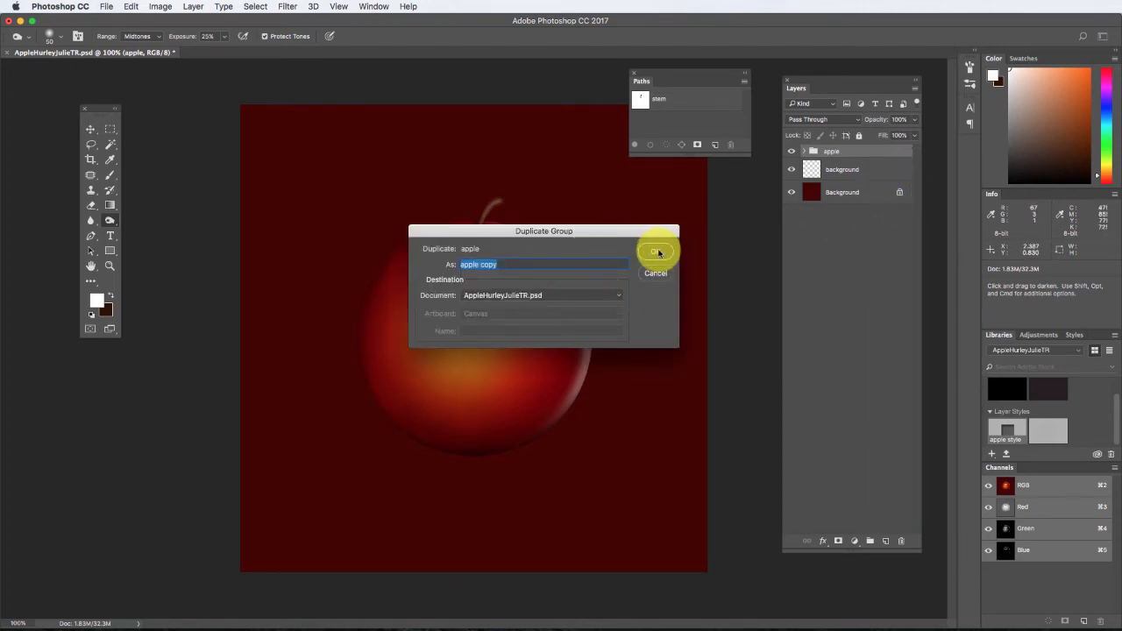
{"action": "left_click", "coordinate": [658, 253]}
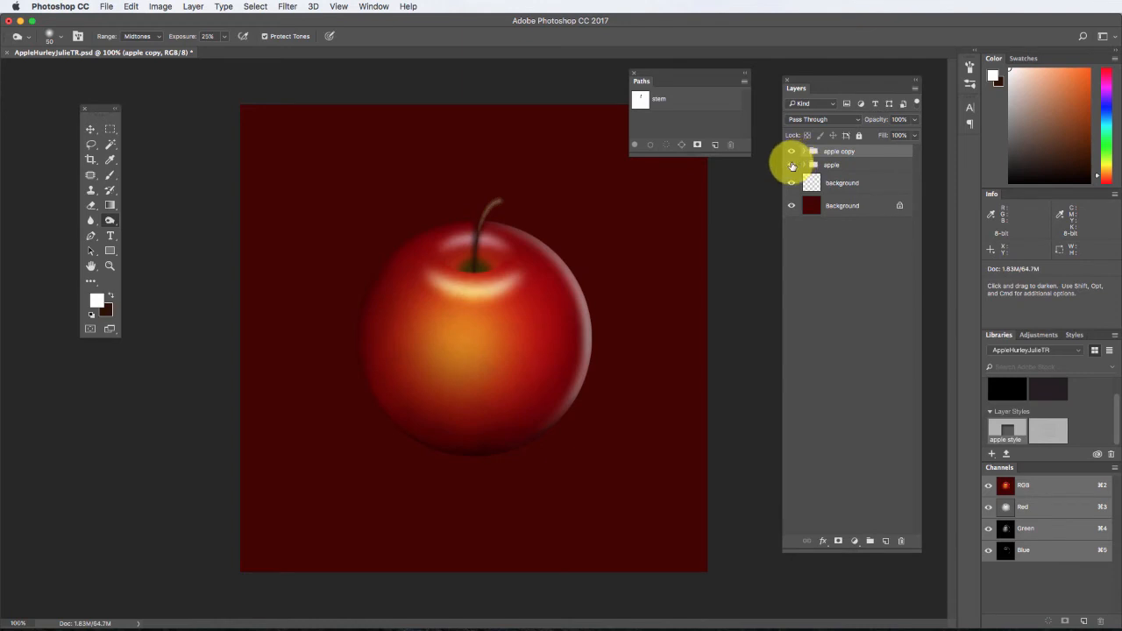
Merge the apple copy group into a single layer and close the Paths panel.
{"action": "right_click", "coordinate": [873, 149]}
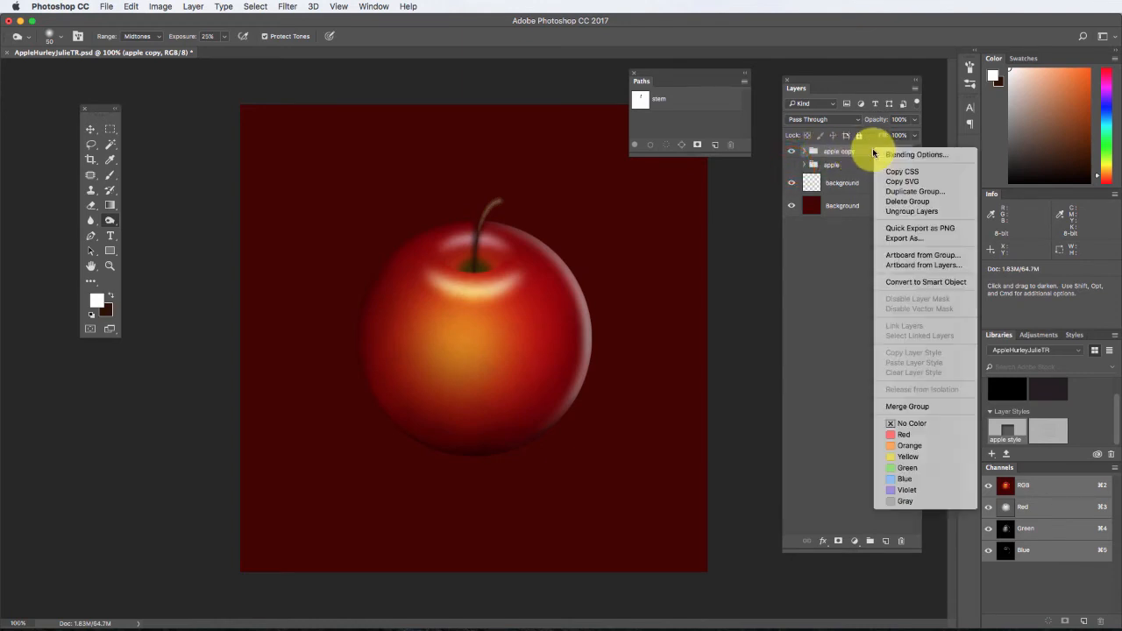
{"action": "left_click", "coordinate": [918, 406]}
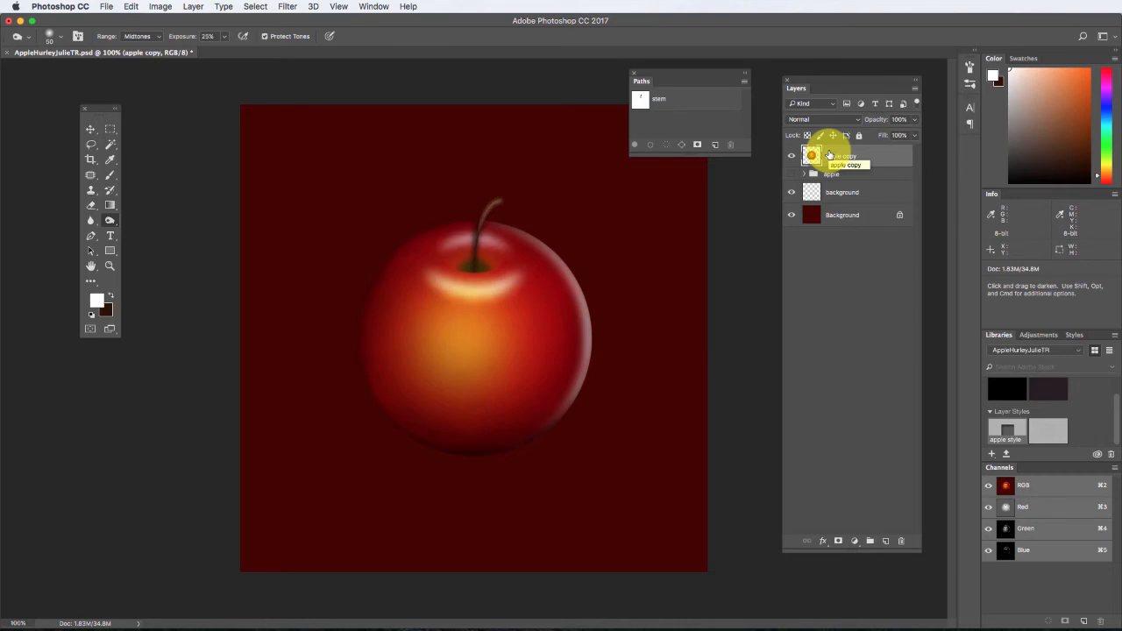
{"action": "left_click", "coordinate": [633, 71]}
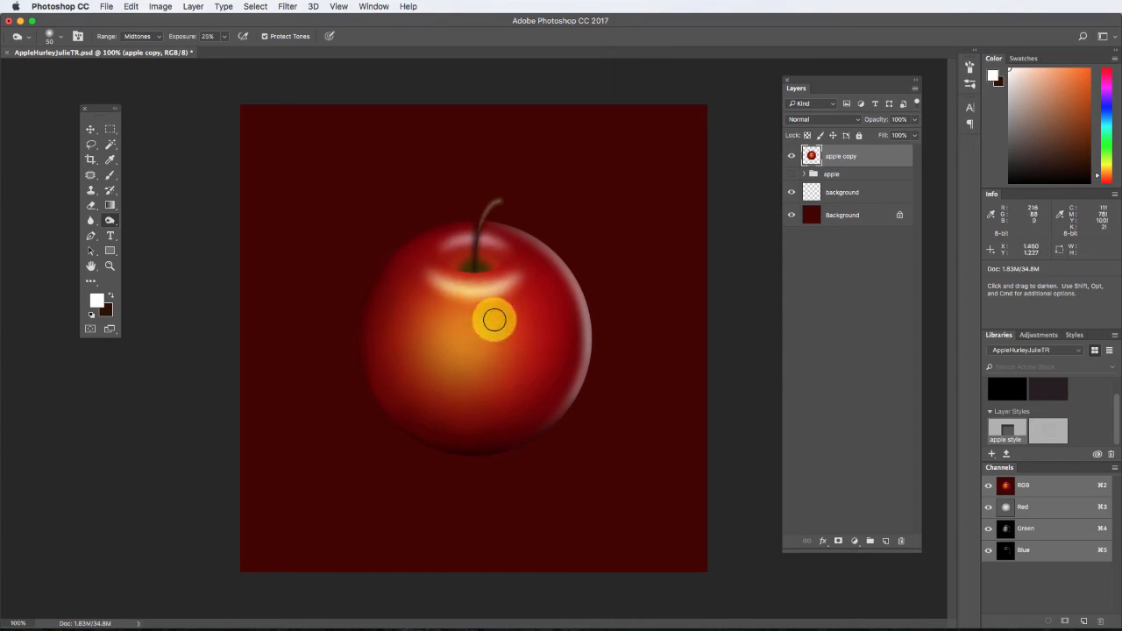
Warp the apple copy layer, pulling the middle of its upper edge down and bulging the upper sides outward.
{"action": "left_click", "coordinate": [130, 6]}
{"action": "mouse_move", "coordinate": [173, 266]}
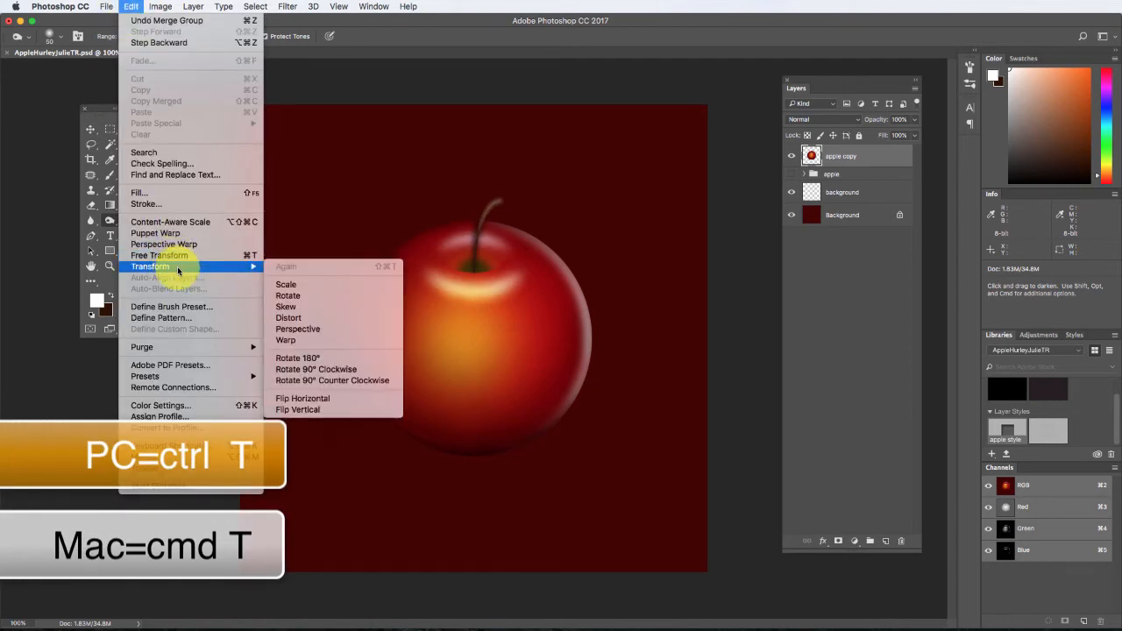
{"action": "left_click", "coordinate": [318, 347]}
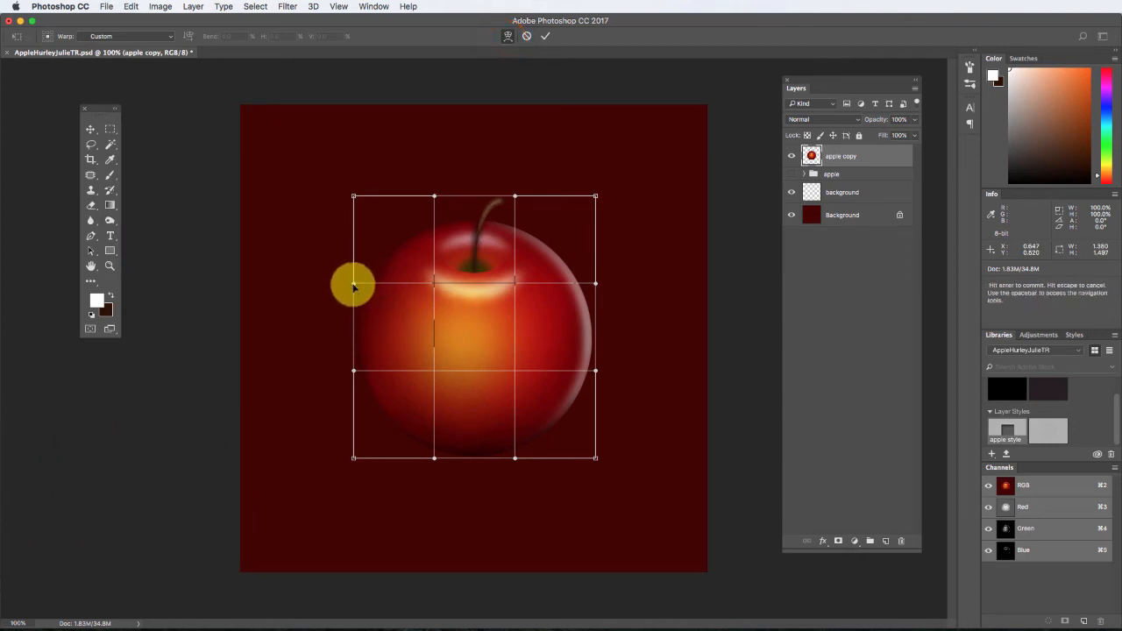
{"action": "left_click_drag", "start_coordinate": [432, 197], "coordinate": [436, 239]}
{"action": "left_click_drag", "start_coordinate": [516, 202], "coordinate": [516, 227]}
{"action": "mouse_move", "coordinate": [596, 195]}
{"action": "left_mouse_down"}
{"action": "mouse_move", "coordinate": [617, 196]}
{"action": "mouse_move", "coordinate": [581, 198]}
{"action": "mouse_move", "coordinate": [599, 194]}
{"action": "left_mouse_up"}
{"action": "mouse_move", "coordinate": [595, 297]}
{"action": "left_mouse_down"}
{"action": "mouse_move", "coordinate": [622, 296]}
{"action": "mouse_move", "coordinate": [605, 294]}
{"action": "left_mouse_up"}
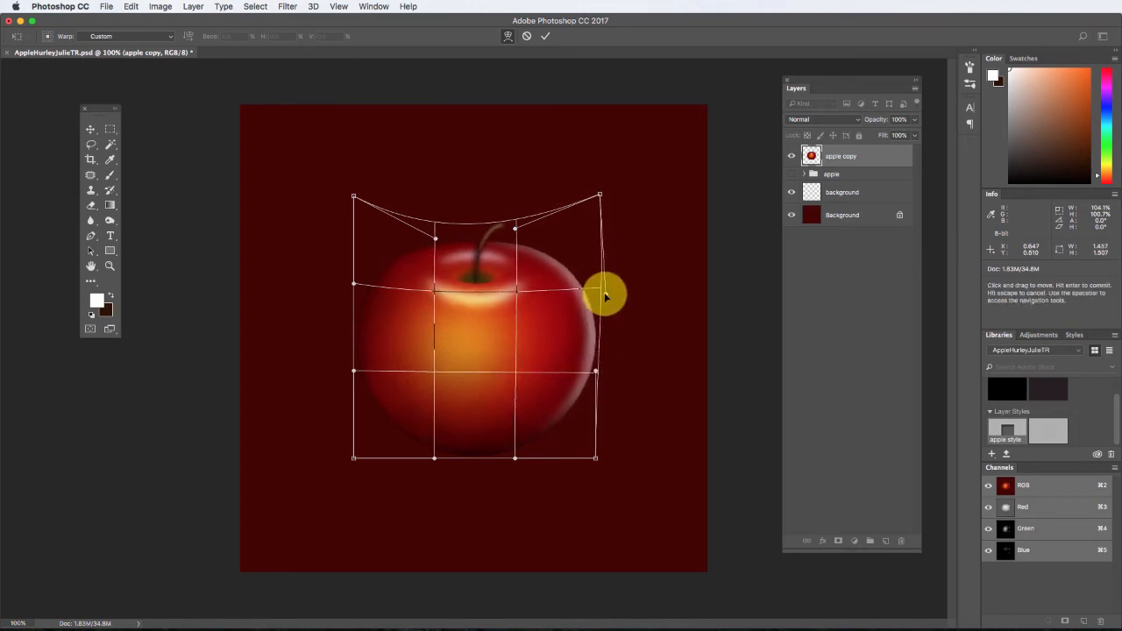
{"action": "left_click_drag", "start_coordinate": [355, 284], "coordinate": [331, 289]}
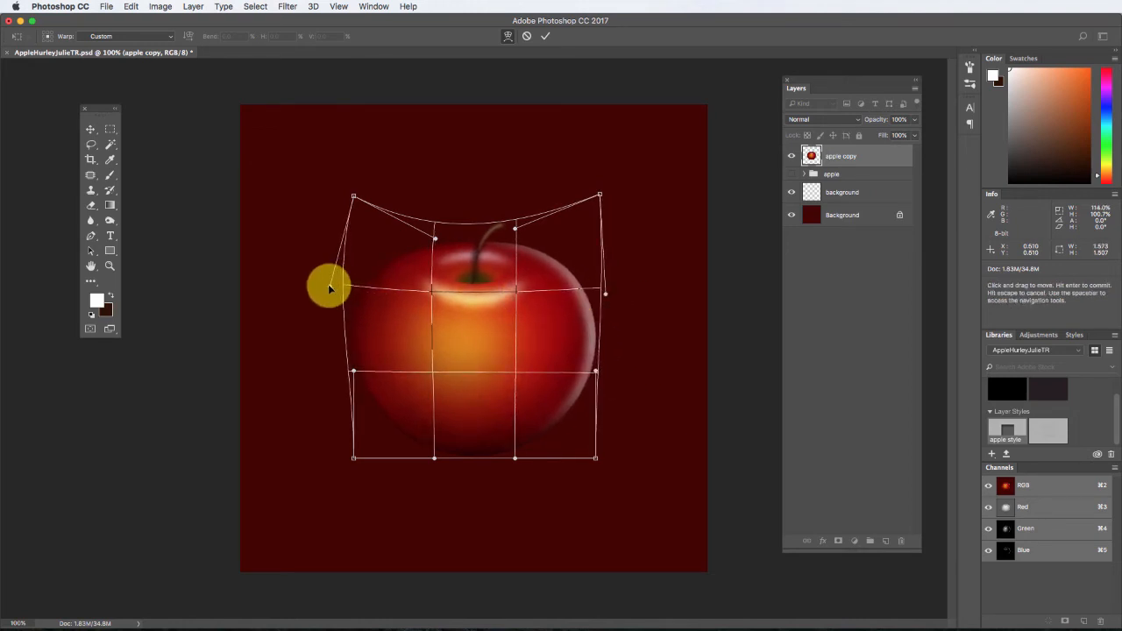
Taper the apple's base by moving the lower warp corners inward and down, and push the middle of its lower edge up.
{"action": "left_click_drag", "start_coordinate": [354, 458], "coordinate": [386, 469]}
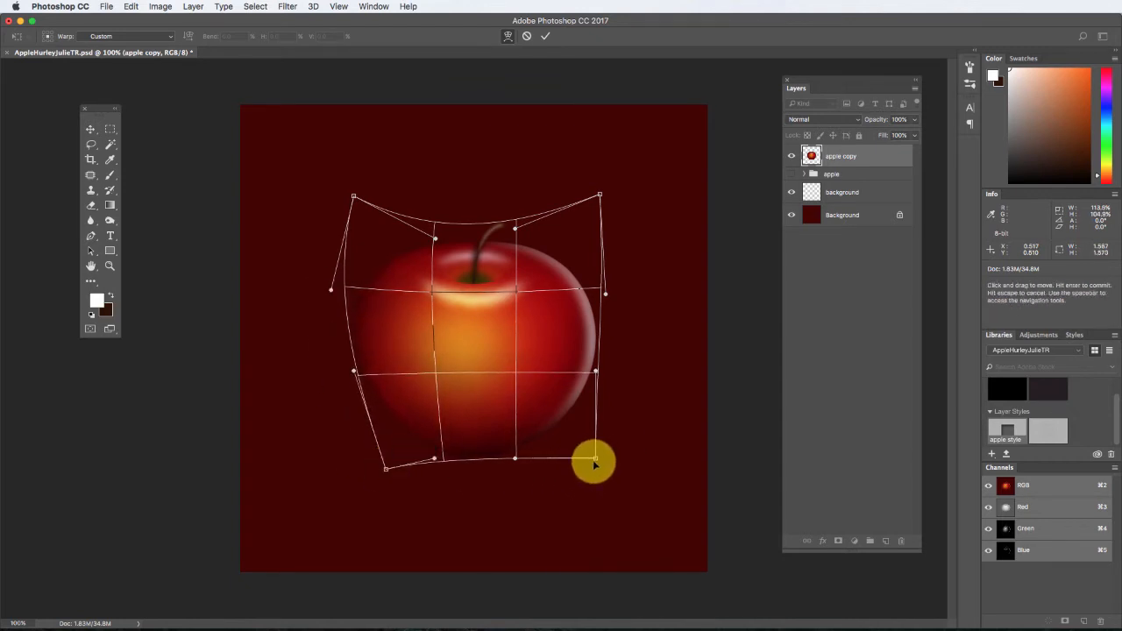
{"action": "left_click_drag", "start_coordinate": [593, 459], "coordinate": [564, 483]}
{"action": "left_click_drag", "start_coordinate": [480, 466], "coordinate": [477, 462]}
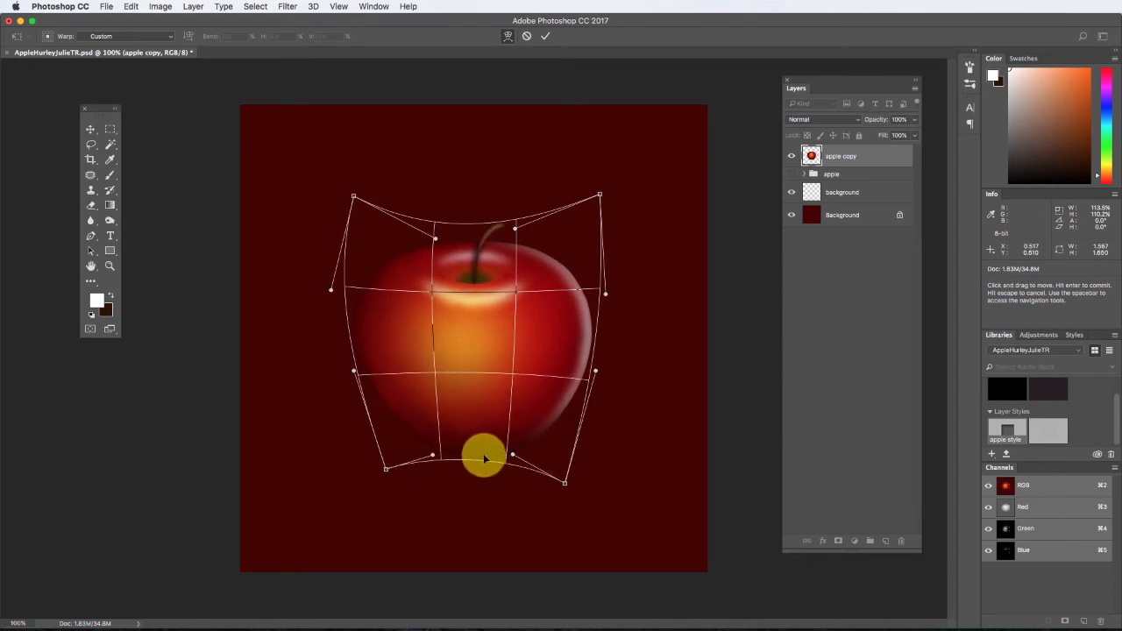
Refine the warp by raising the upper-left edge, adjusting both sides and lowering the stem hollow, and apply the transformation.
{"action": "left_click_drag", "start_coordinate": [441, 273], "coordinate": [432, 215]}
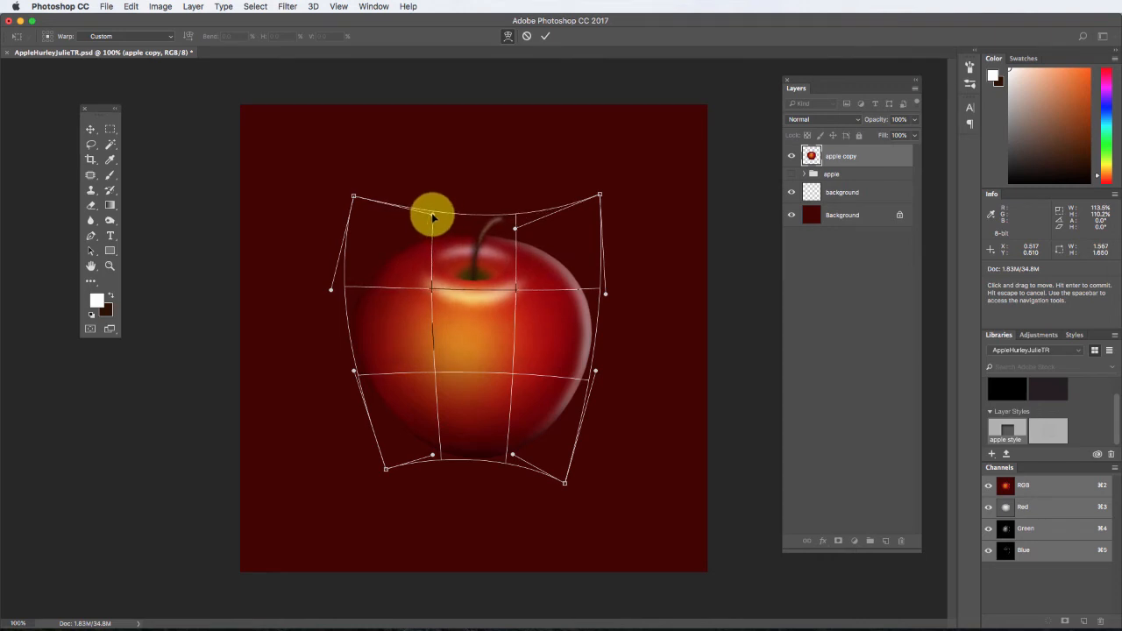
{"action": "left_click_drag", "start_coordinate": [354, 371], "coordinate": [356, 395]}
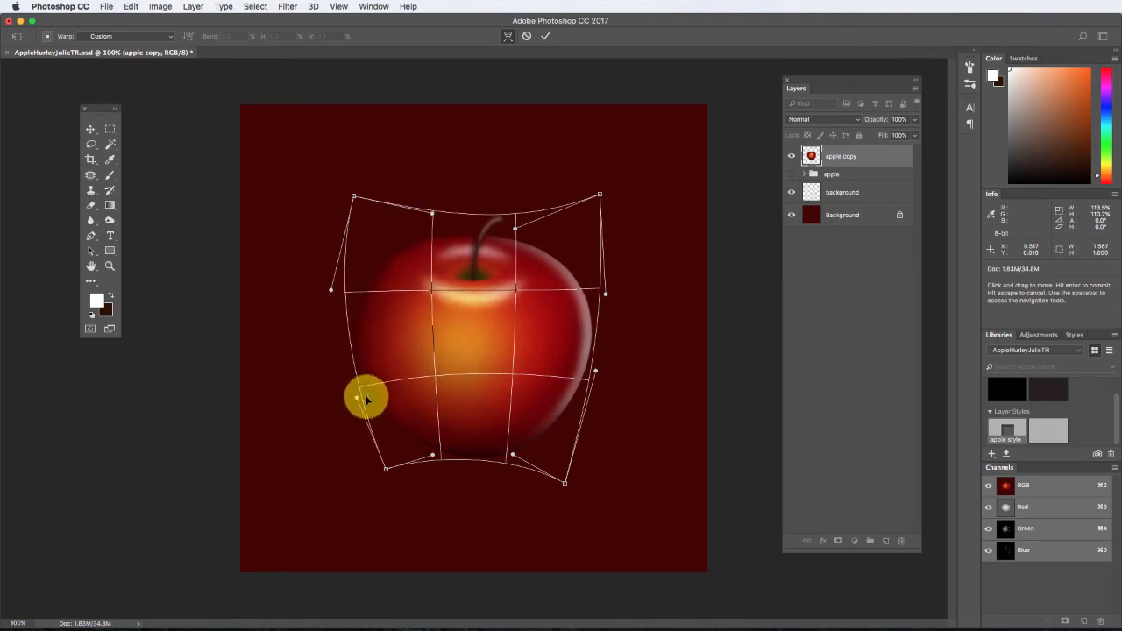
{"action": "left_click_drag", "start_coordinate": [607, 298], "coordinate": [612, 287]}
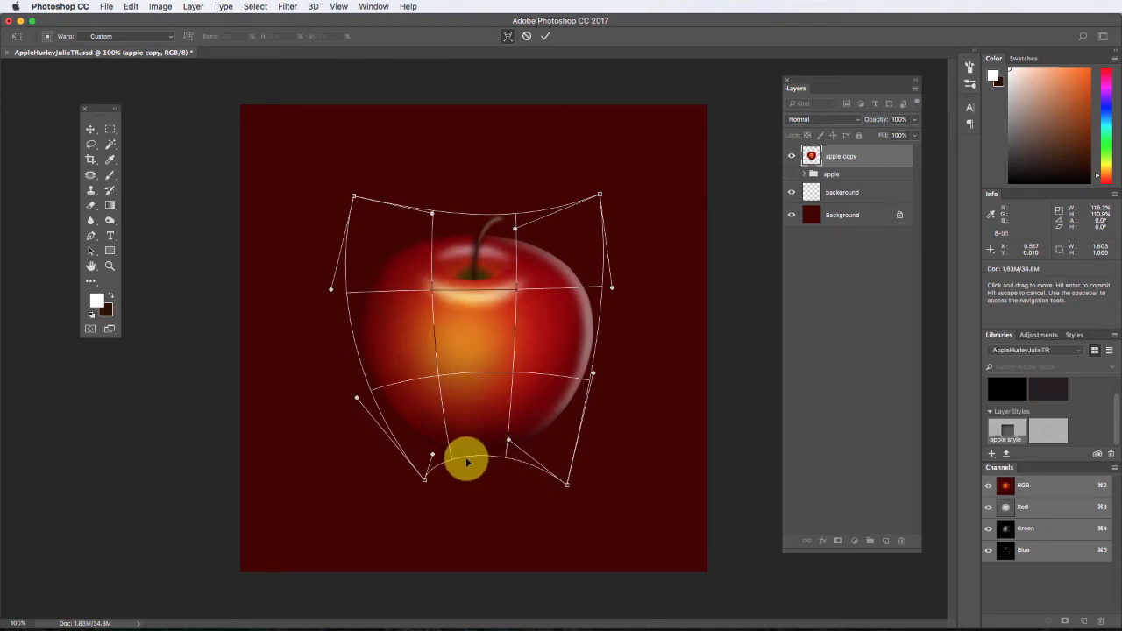
{"action": "left_click_drag", "start_coordinate": [474, 276], "coordinate": [472, 299]}
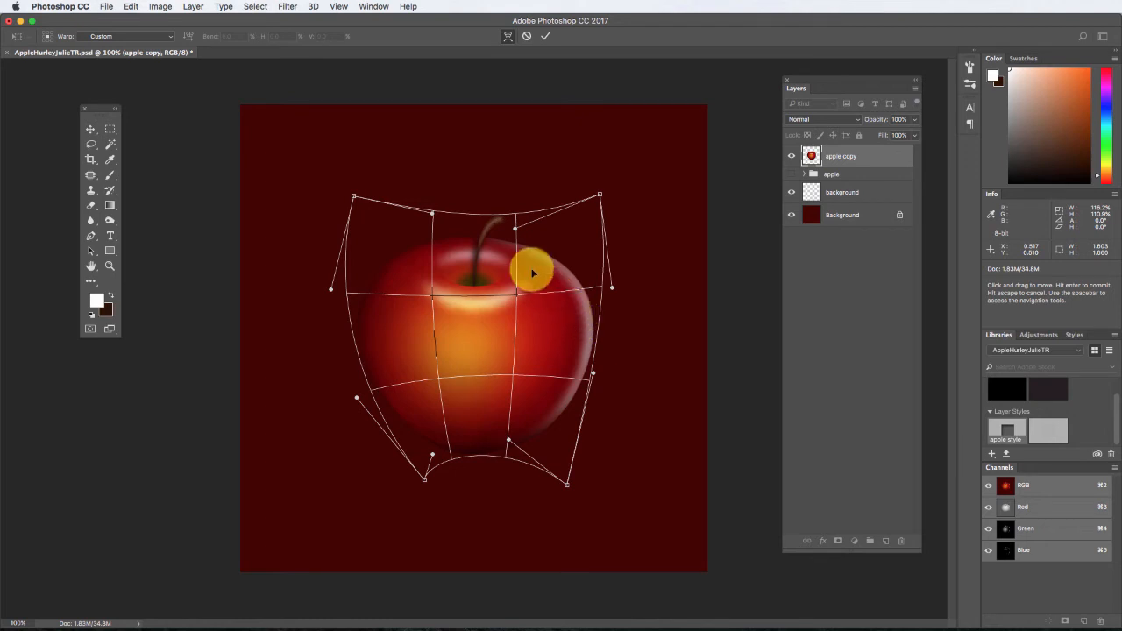
{"action": "left_click", "coordinate": [91, 130]}
{"action": "left_click", "coordinate": [660, 217]}
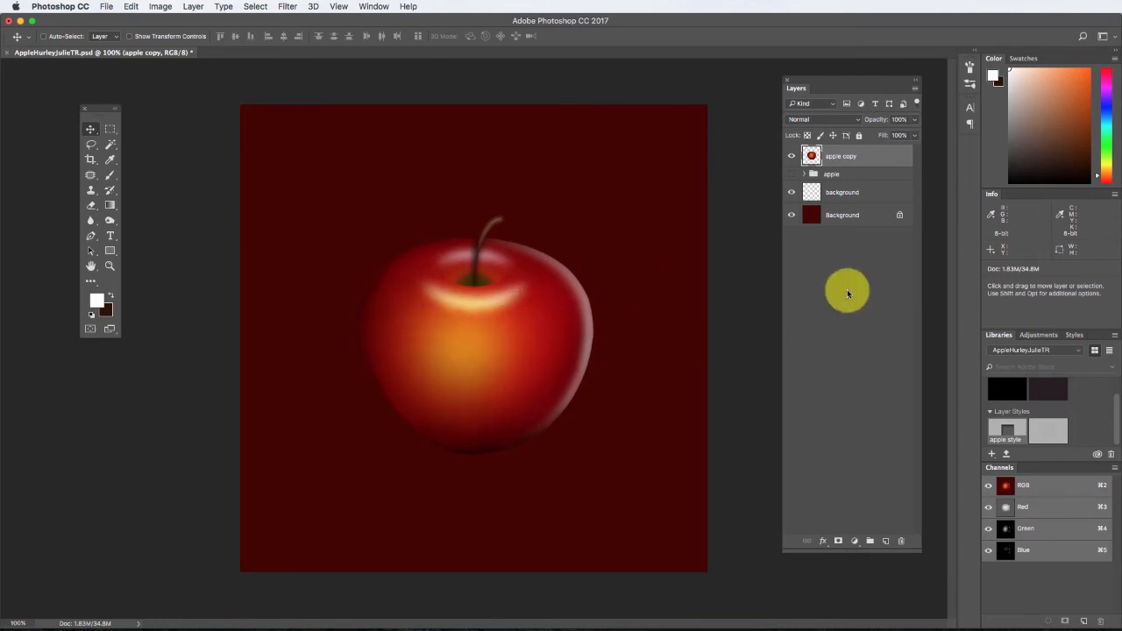
On a new layer named "highlight", draw a curved white Pen shape about 43 by 116 px on the apple's left side.
{"action": "left_click", "coordinate": [886, 544]}
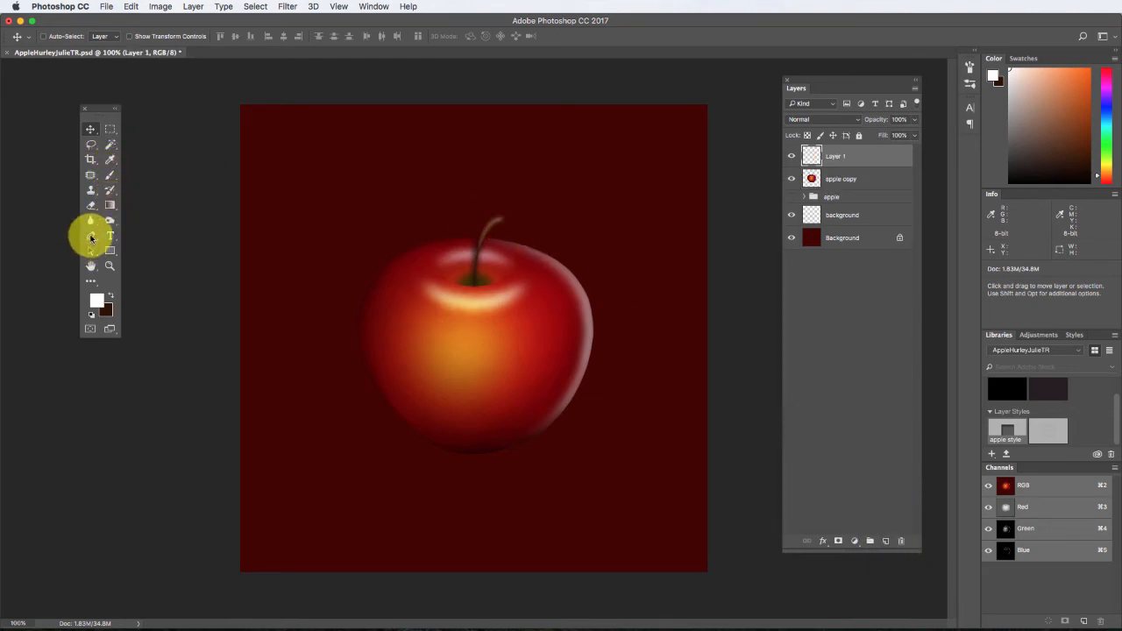
{"action": "left_click", "coordinate": [91, 237]}
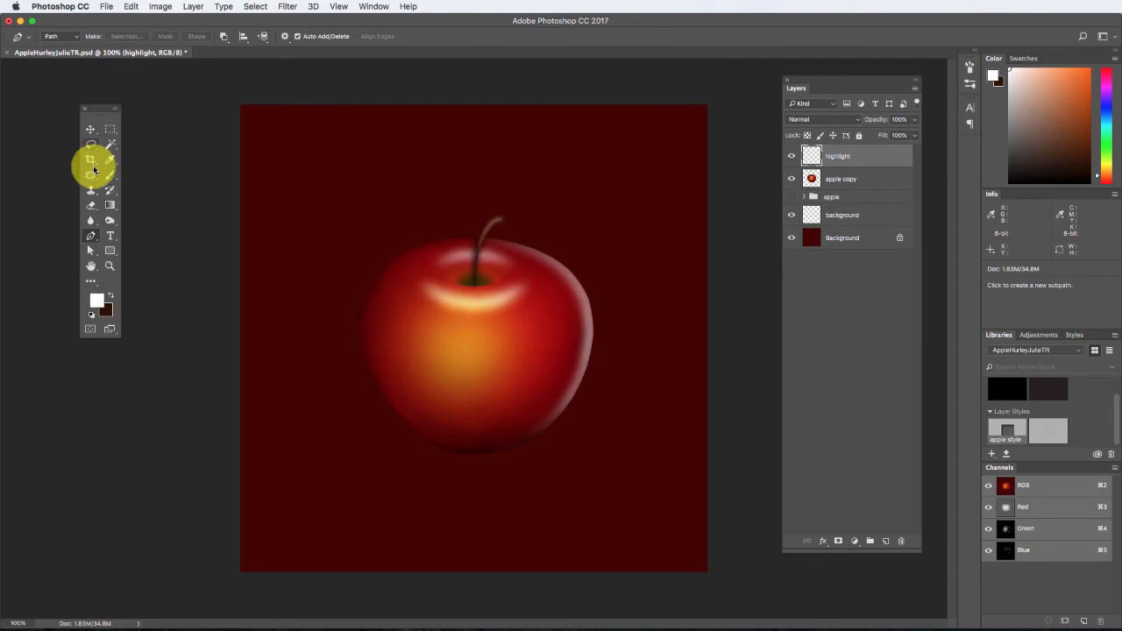
{"action": "left_click", "coordinate": [55, 35]}
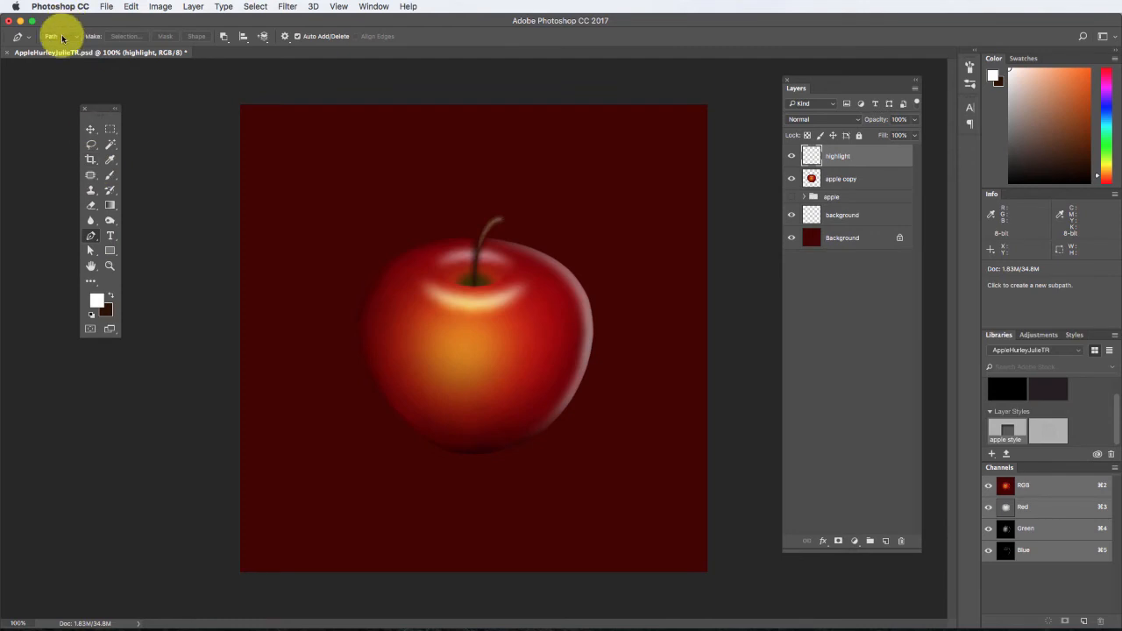
{"action": "left_click", "coordinate": [63, 27]}
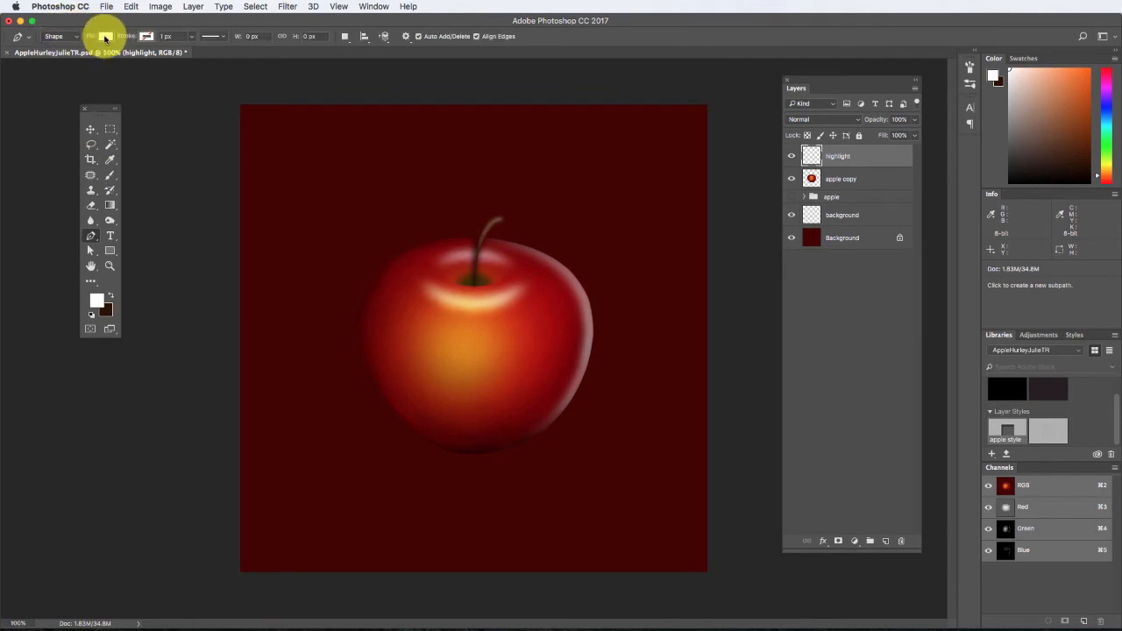
{"action": "left_click", "coordinate": [401, 321]}
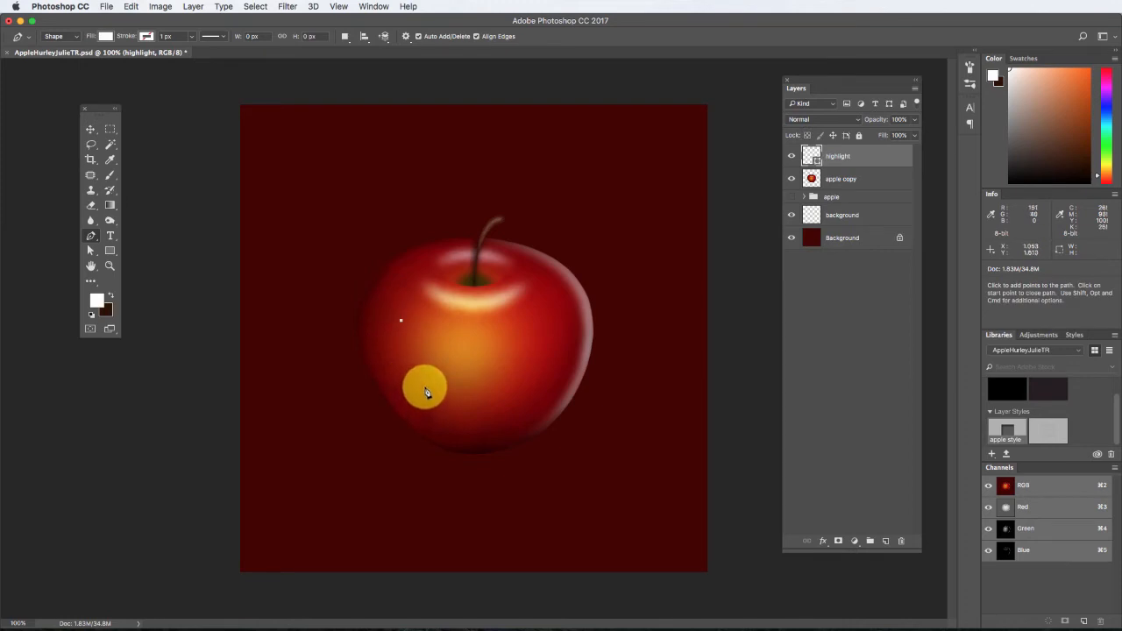
{"action": "left_click_drag", "start_coordinate": [425, 389], "coordinate": [423, 341]}
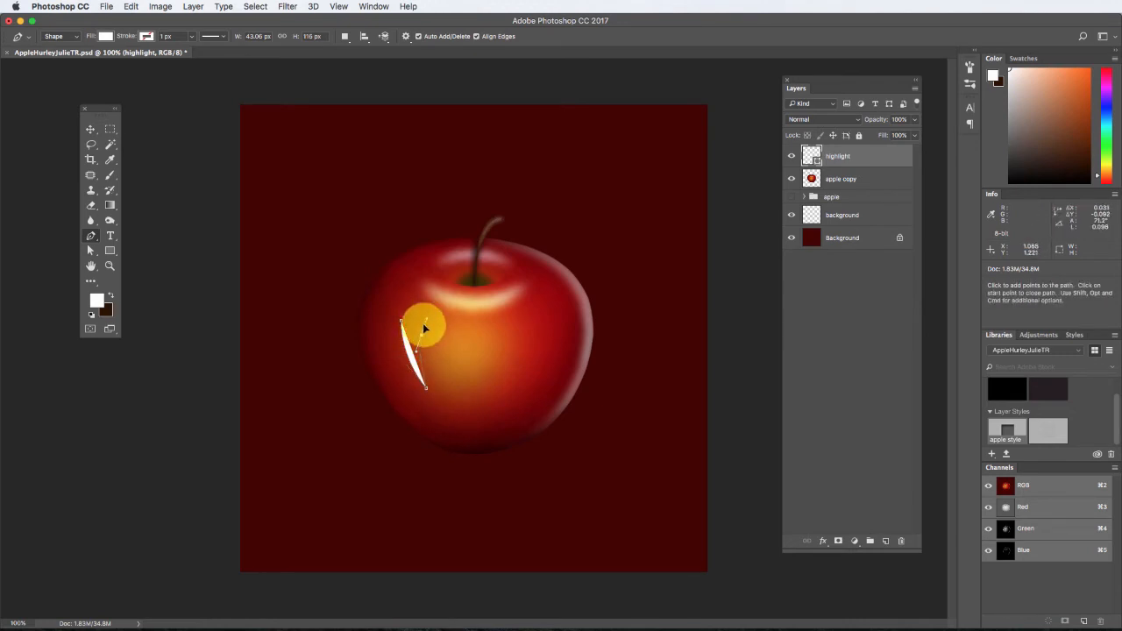
{"action": "left_click", "coordinate": [421, 333]}
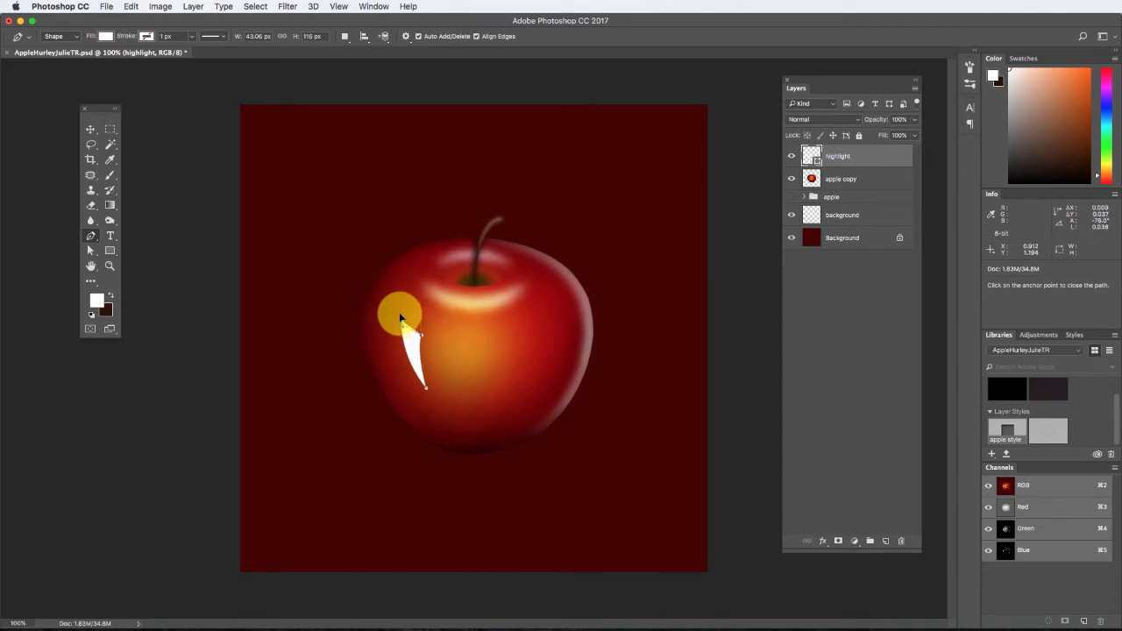
{"action": "left_click", "coordinate": [395, 312]}
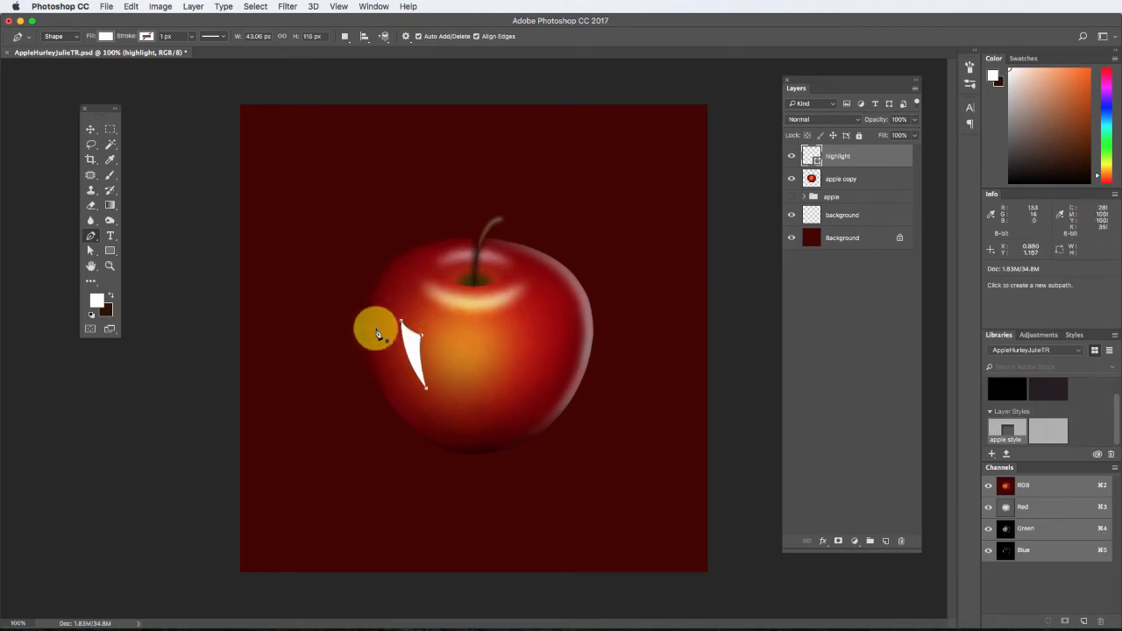
Rasterize the highlight shape and apply a Gaussian Blur with a 5.0 pixel radius.
{"action": "left_click", "coordinate": [93, 130]}
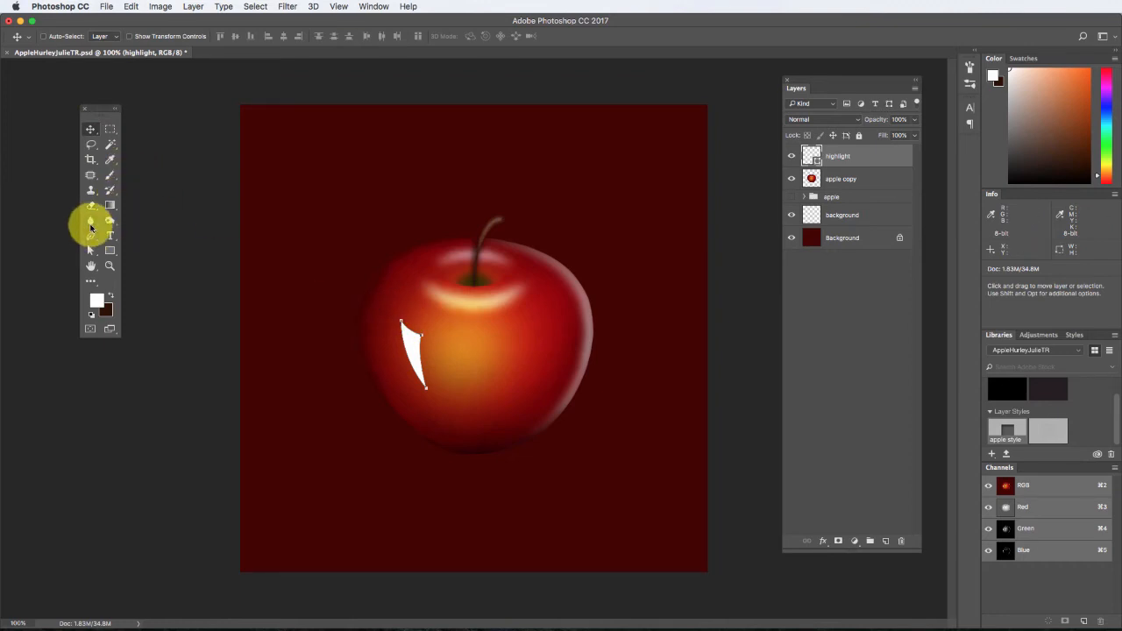
{"action": "left_click", "coordinate": [293, 7]}
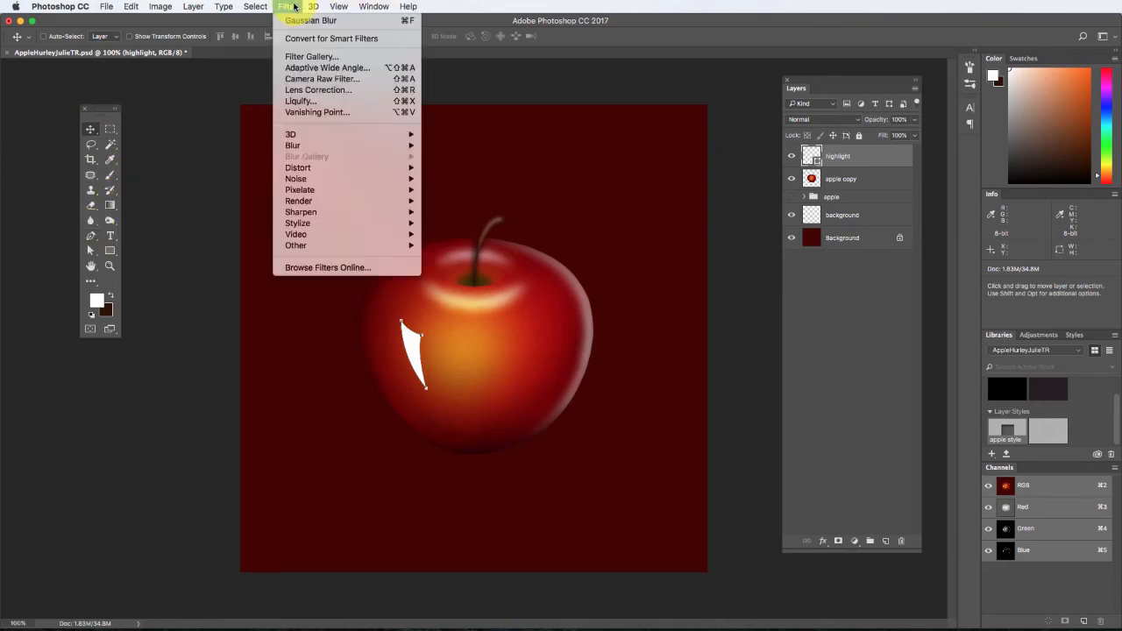
{"action": "mouse_move", "coordinate": [325, 147]}
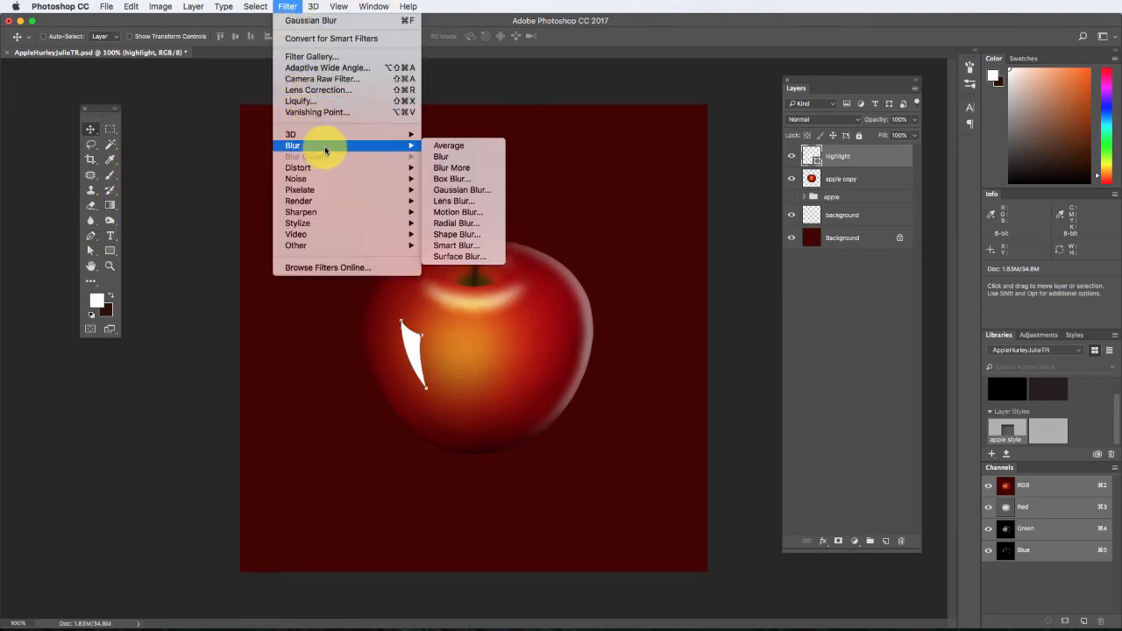
{"action": "left_click", "coordinate": [480, 191]}
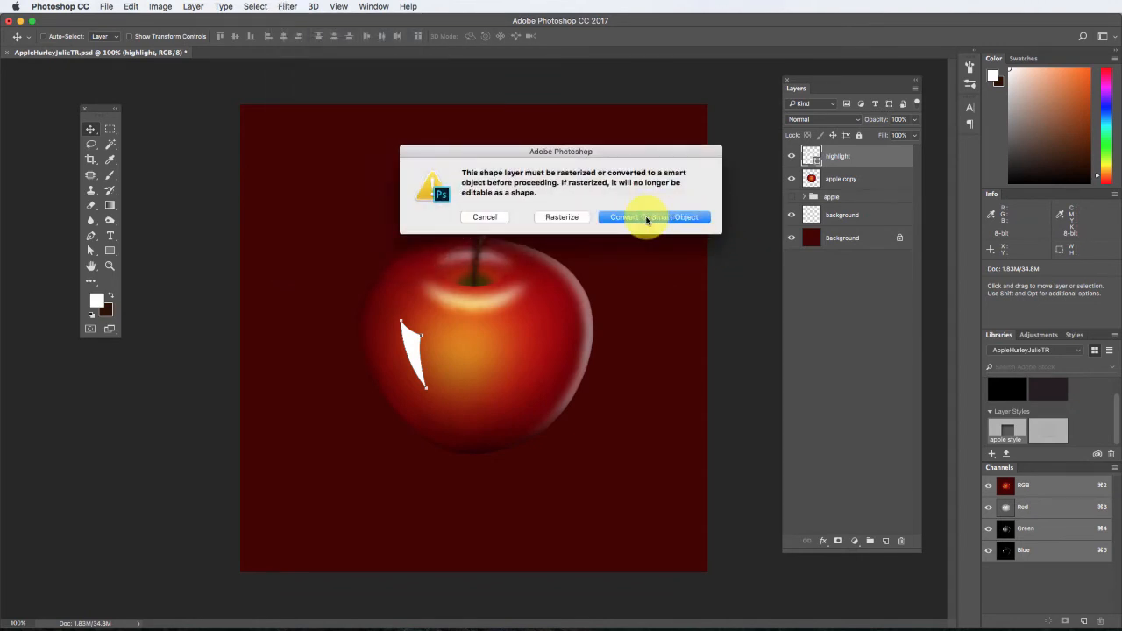
{"action": "left_click", "coordinate": [570, 217]}
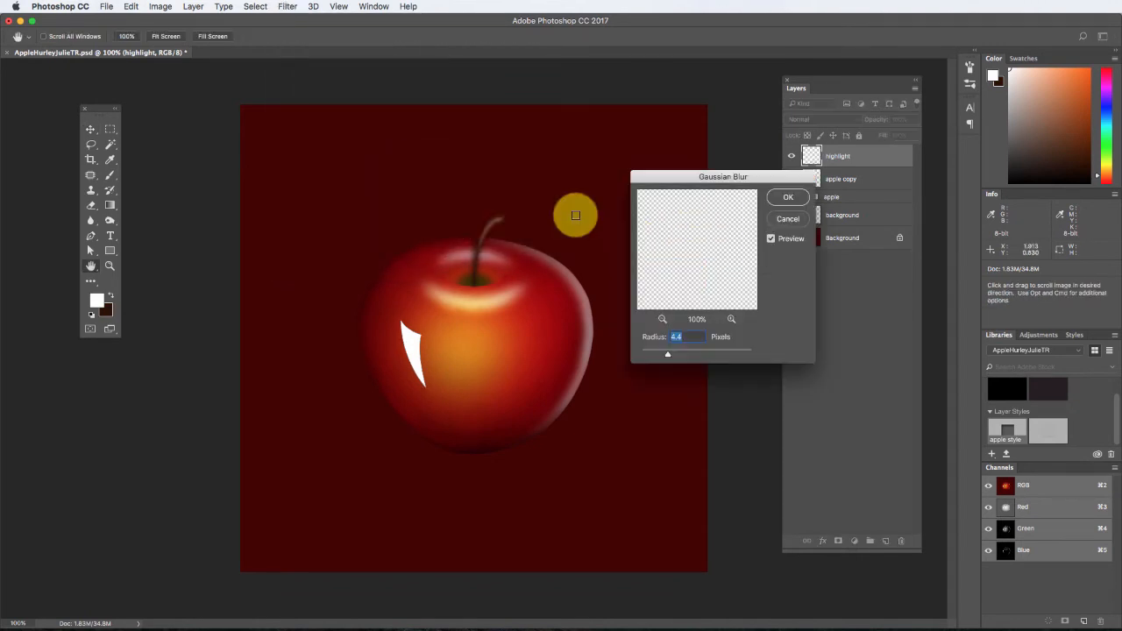
{"action": "left_click", "coordinate": [788, 197]}
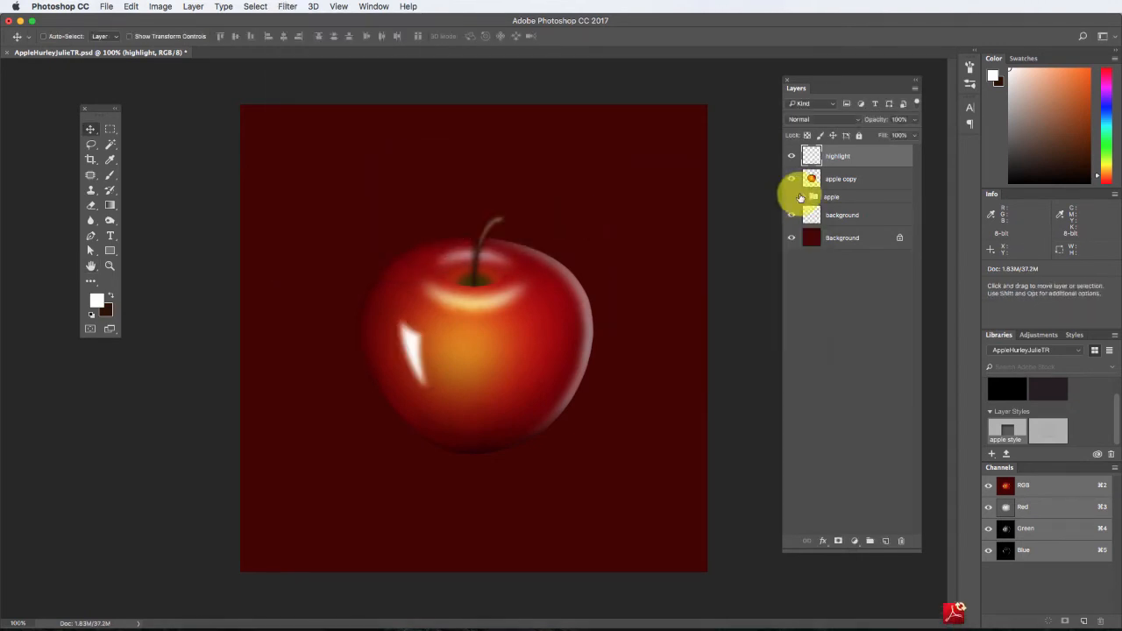
Try the Soft Light blend mode at 60% opacity on the highlight layer.
{"action": "left_click", "coordinate": [852, 120]}
{"action": "left_click", "coordinate": [828, 254]}
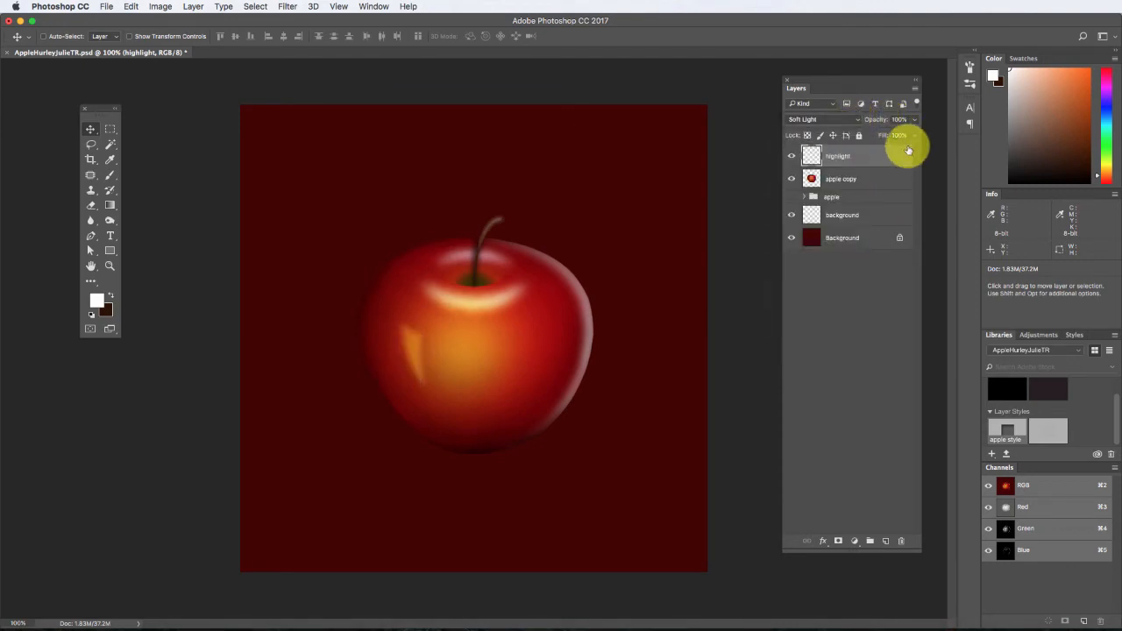
{"action": "left_click_drag", "start_coordinate": [910, 129], "coordinate": [898, 137]}
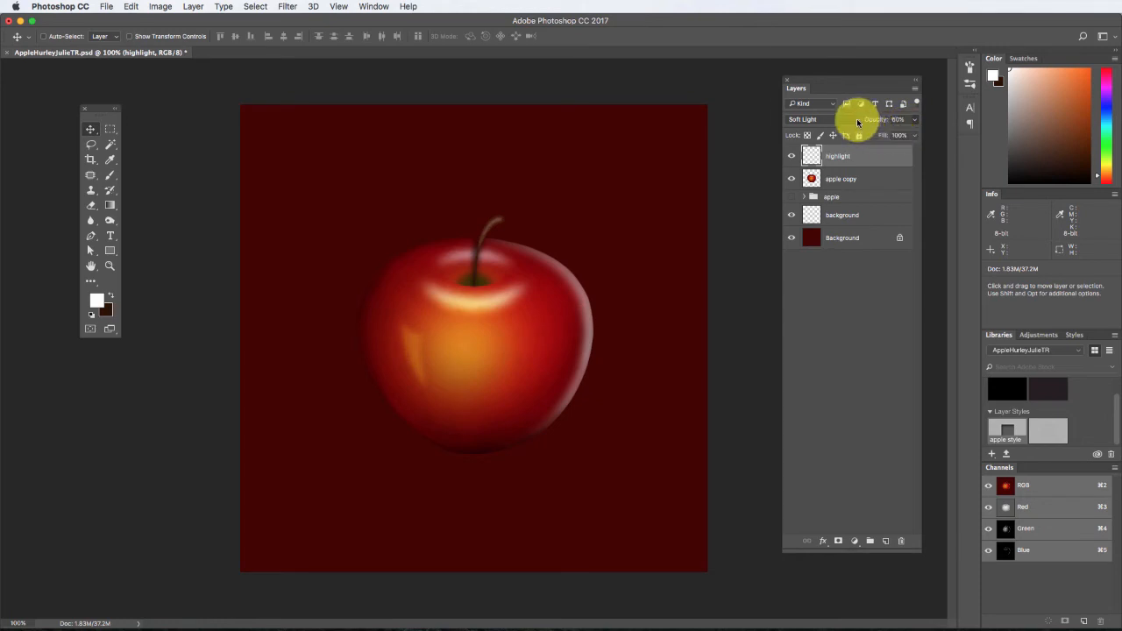
Set the highlight layer's blend mode to Hard Light and its opacity to 62%.
{"action": "left_click", "coordinate": [857, 120]}
{"action": "left_click", "coordinate": [840, 132]}
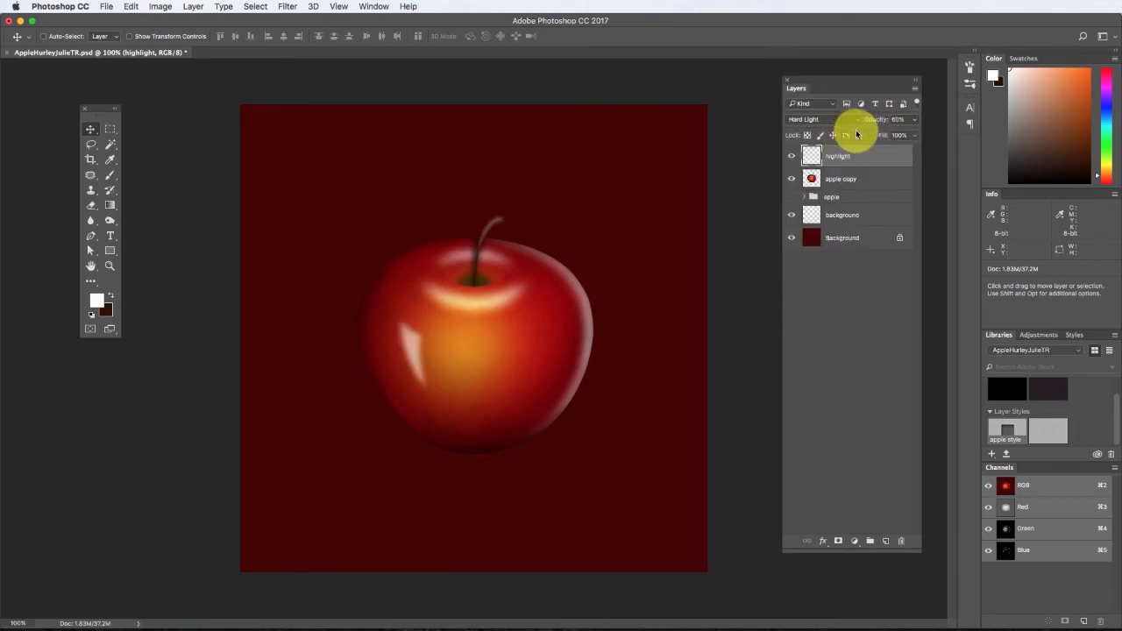
{"action": "left_click", "coordinate": [913, 120]}
{"action": "left_click_drag", "start_coordinate": [889, 135], "coordinate": [878, 136]}
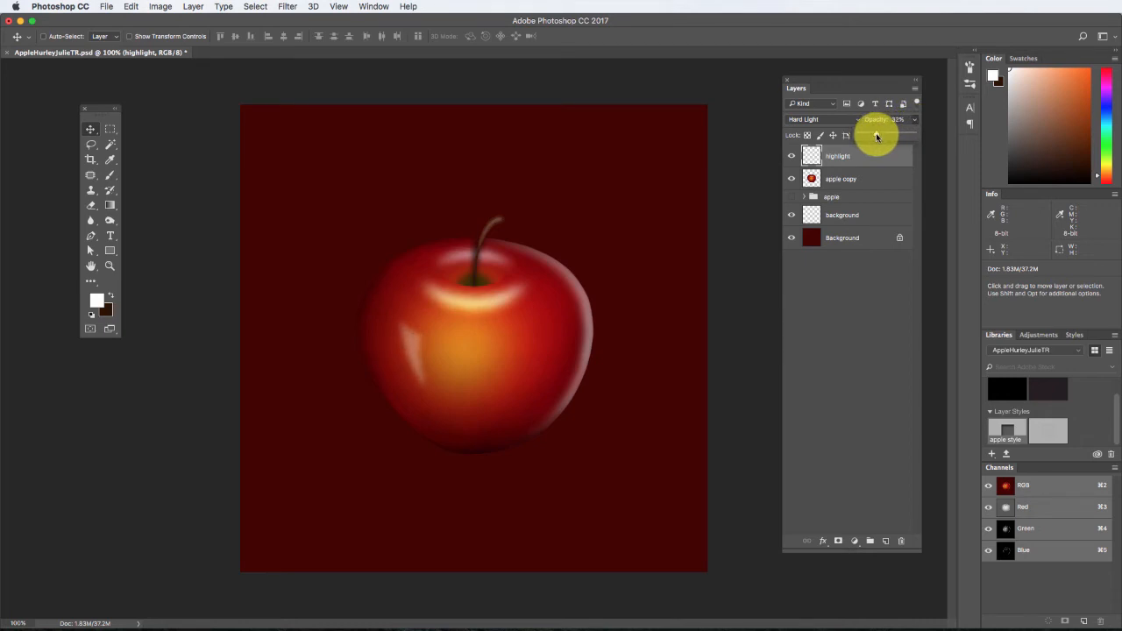
{"action": "left_click", "coordinate": [607, 259]}
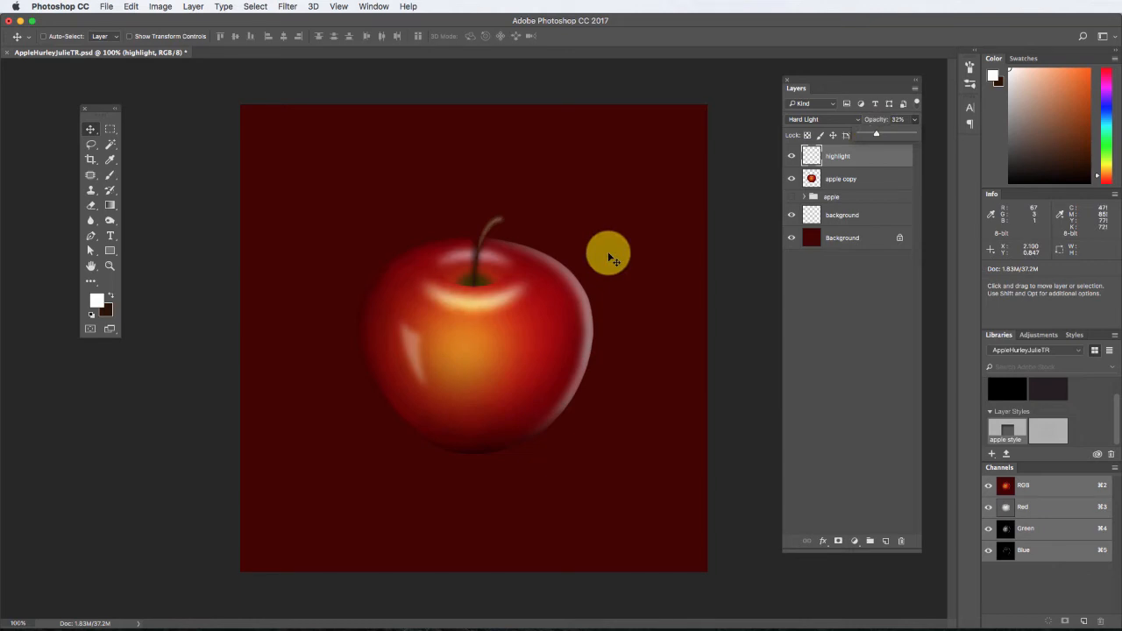
{"action": "left_click_drag", "start_coordinate": [877, 134], "coordinate": [887, 136]}
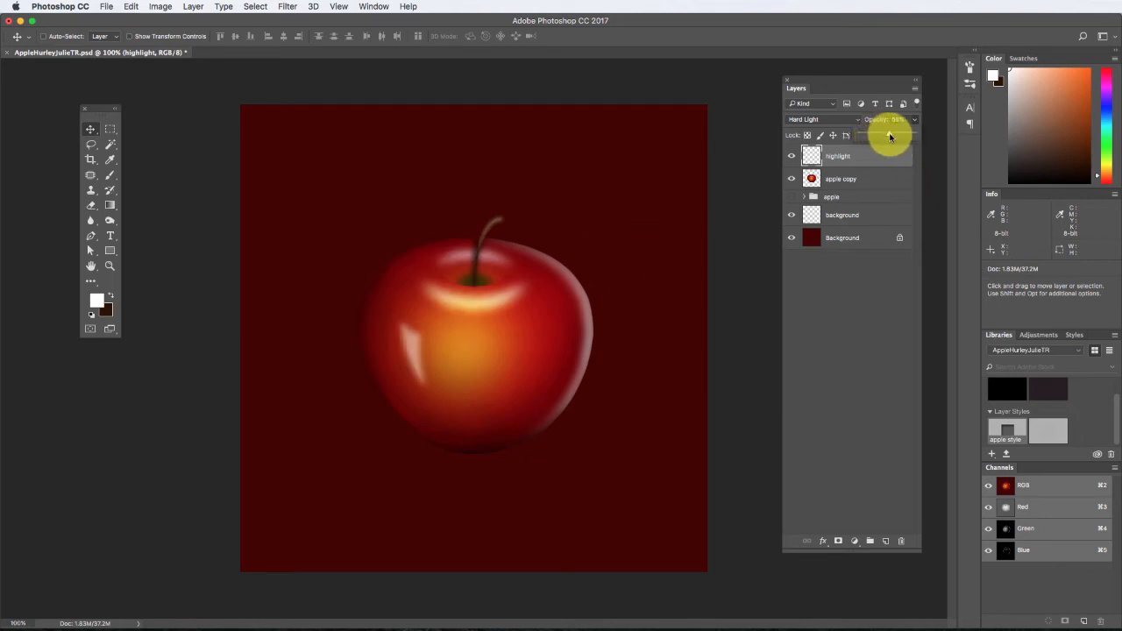
{"action": "left_click", "coordinate": [496, 330]}
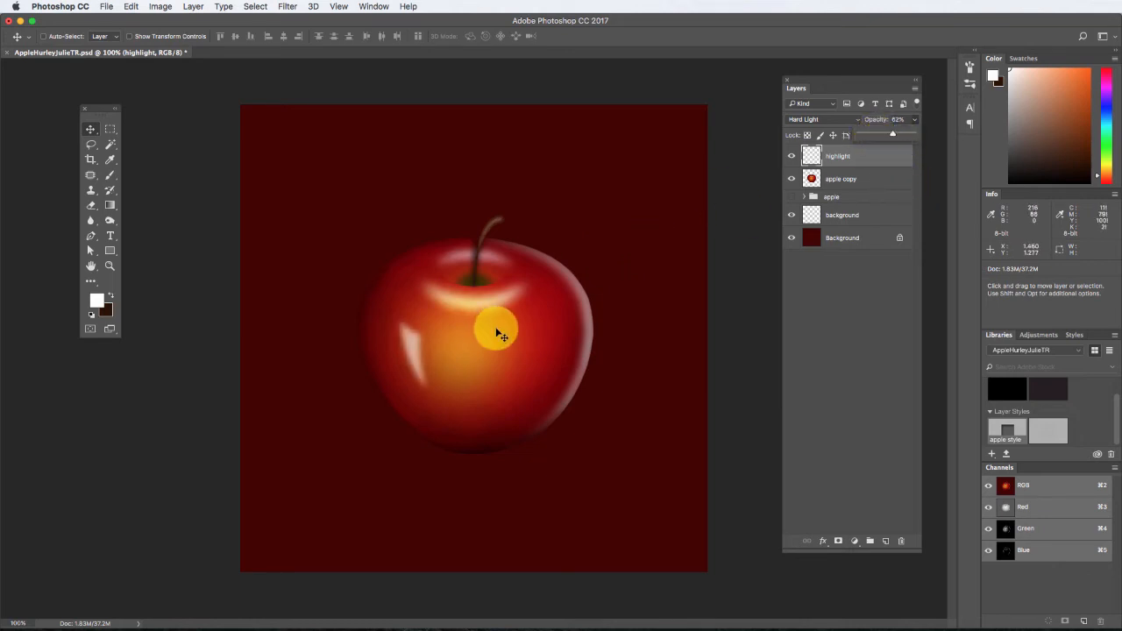
Duplicate the highlight layer as "highlight copy".
{"action": "right_click", "coordinate": [845, 163]}
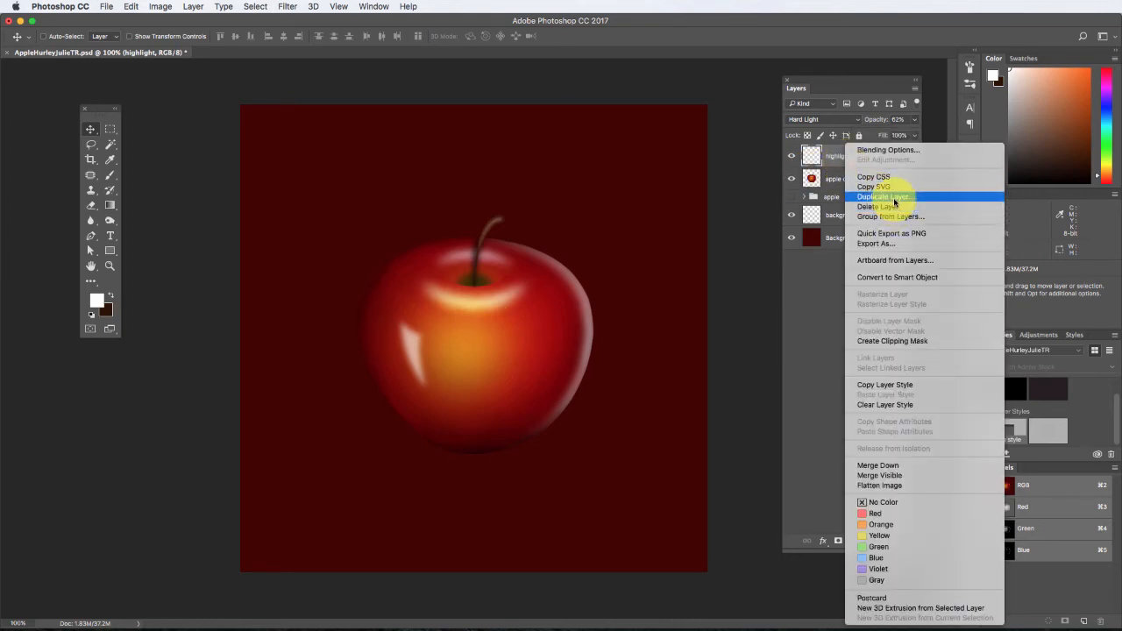
{"action": "left_click", "coordinate": [810, 233]}
{"action": "left_click", "coordinate": [653, 253]}
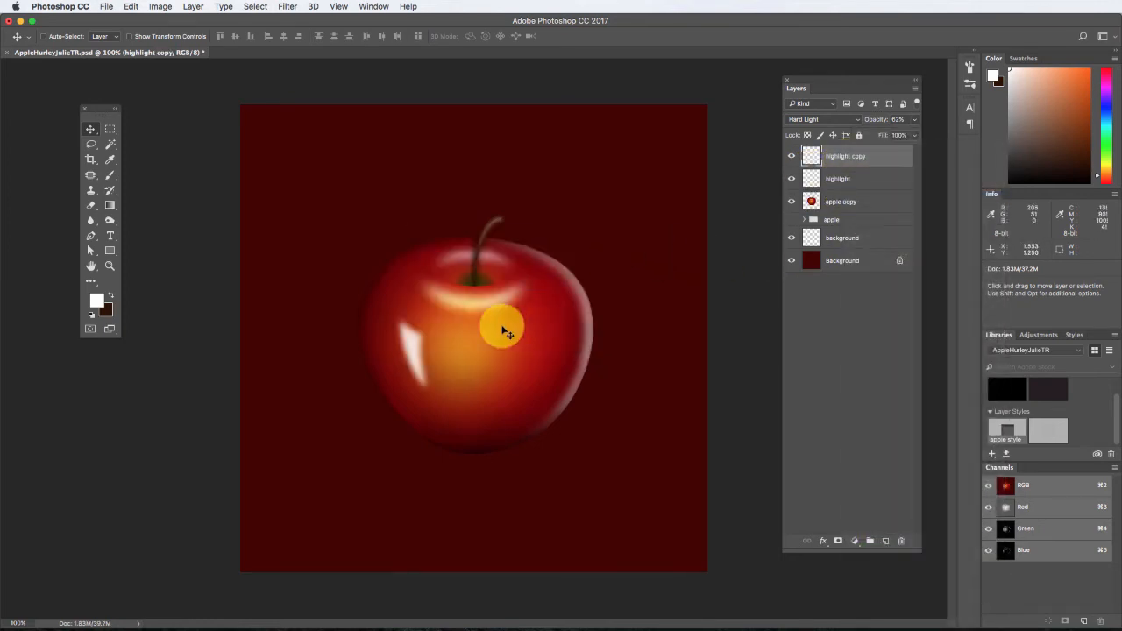
Shrink the highlight copy to about 47%, rotate it about 8.4°, and place it just right of the original highlight's lower half.
{"action": "left_click_drag", "start_coordinate": [416, 349], "coordinate": [440, 355]}
{"action": "key", "text": "ctrl+t"}
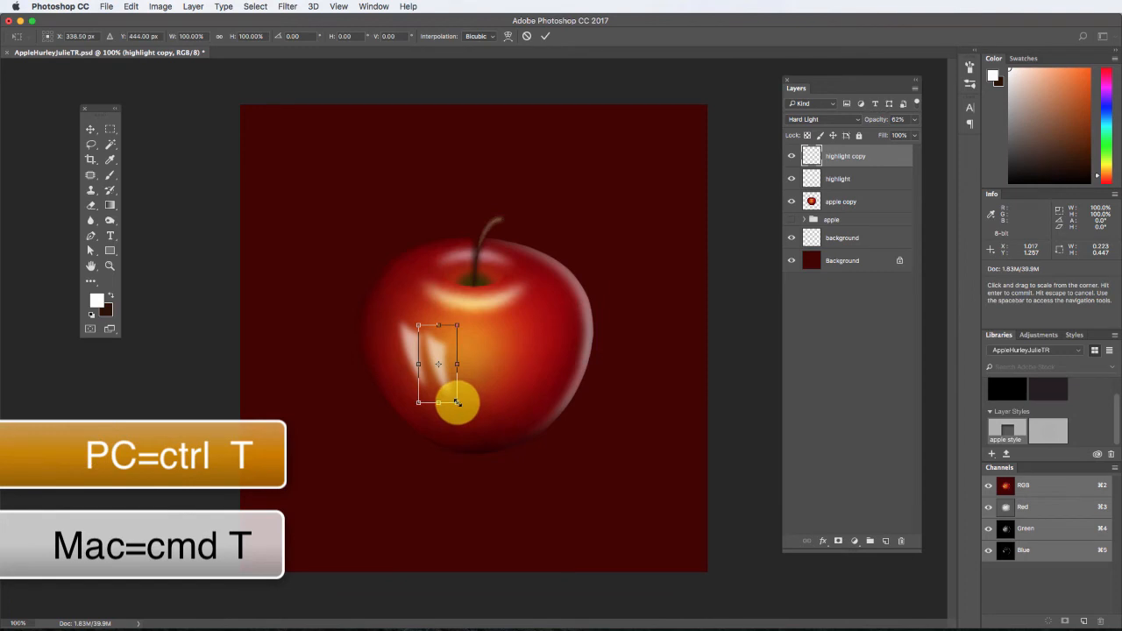
{"action": "left_click_drag", "start_coordinate": [457, 402], "coordinate": [447, 322]}
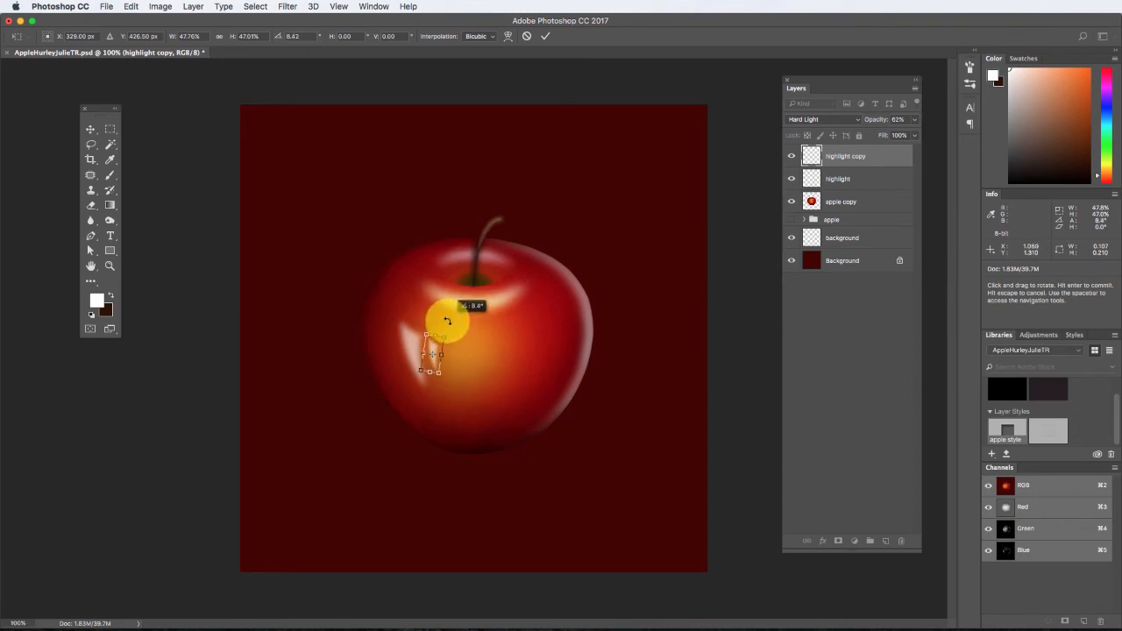
{"action": "left_click", "coordinate": [90, 128]}
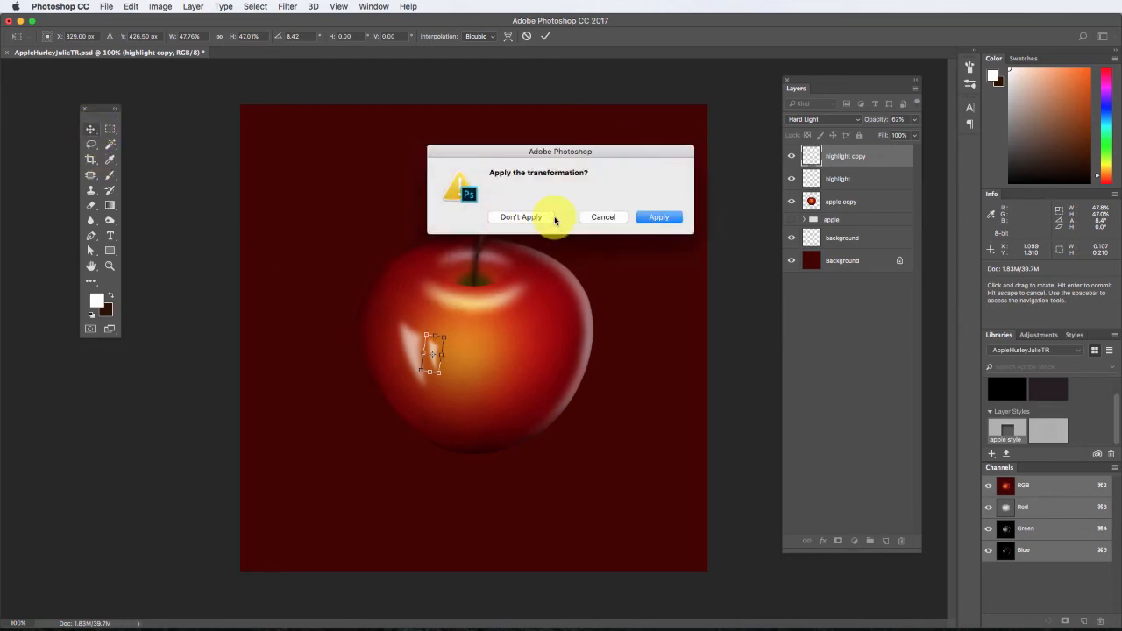
{"action": "left_click", "coordinate": [666, 219]}
{"action": "left_click_drag", "start_coordinate": [430, 351], "coordinate": [432, 360]}
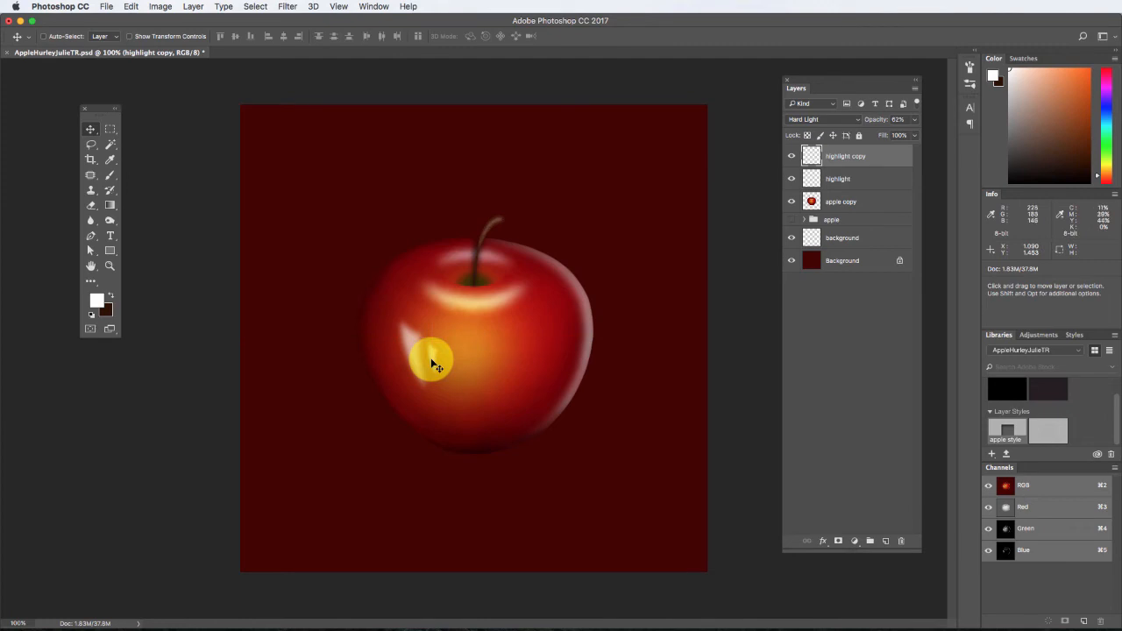
{"action": "left_click", "coordinate": [852, 365]}
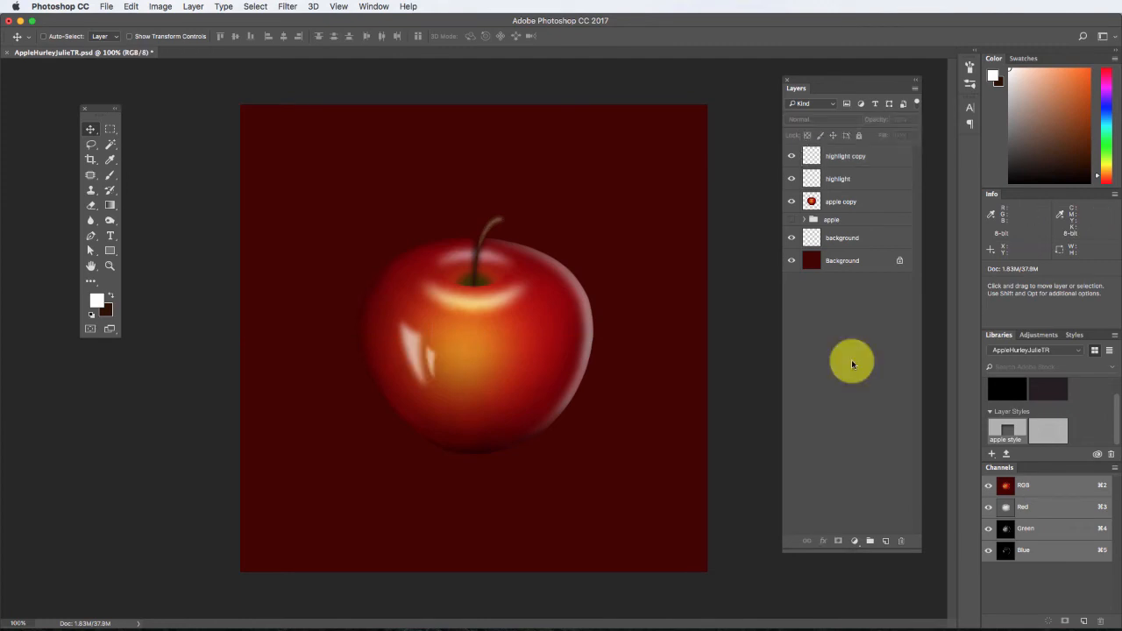
Add a layer mask to the "highlight" layer and fade the highlight's lower end with a black-to-white linear gradient.
{"action": "left_click", "coordinate": [868, 181]}
{"action": "left_click", "coordinate": [838, 541]}
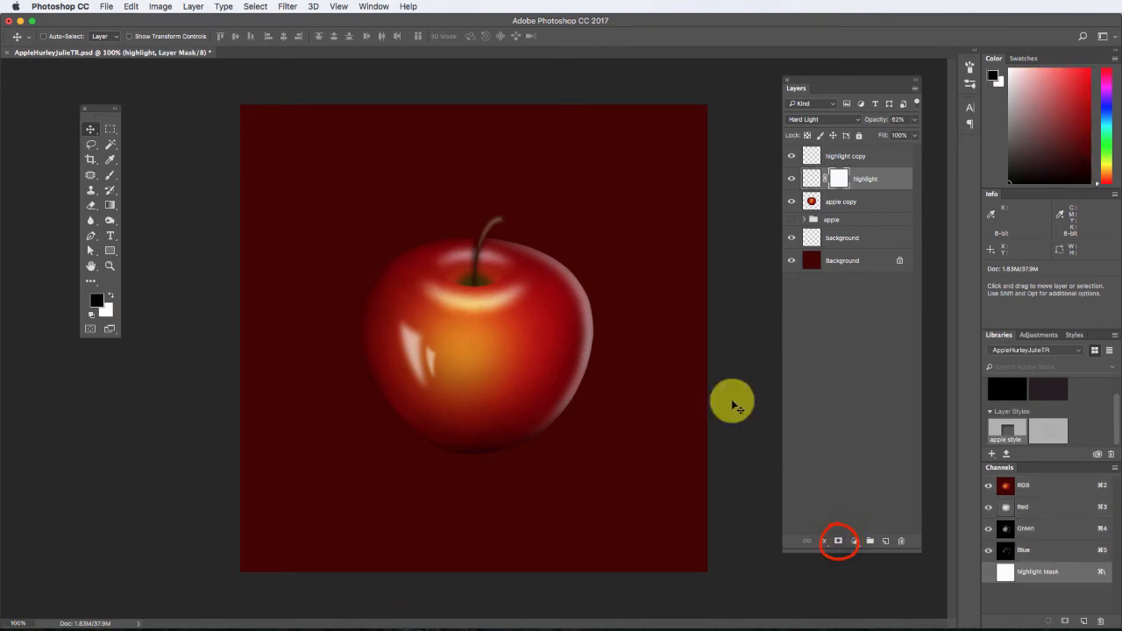
{"action": "left_click", "coordinate": [110, 206]}
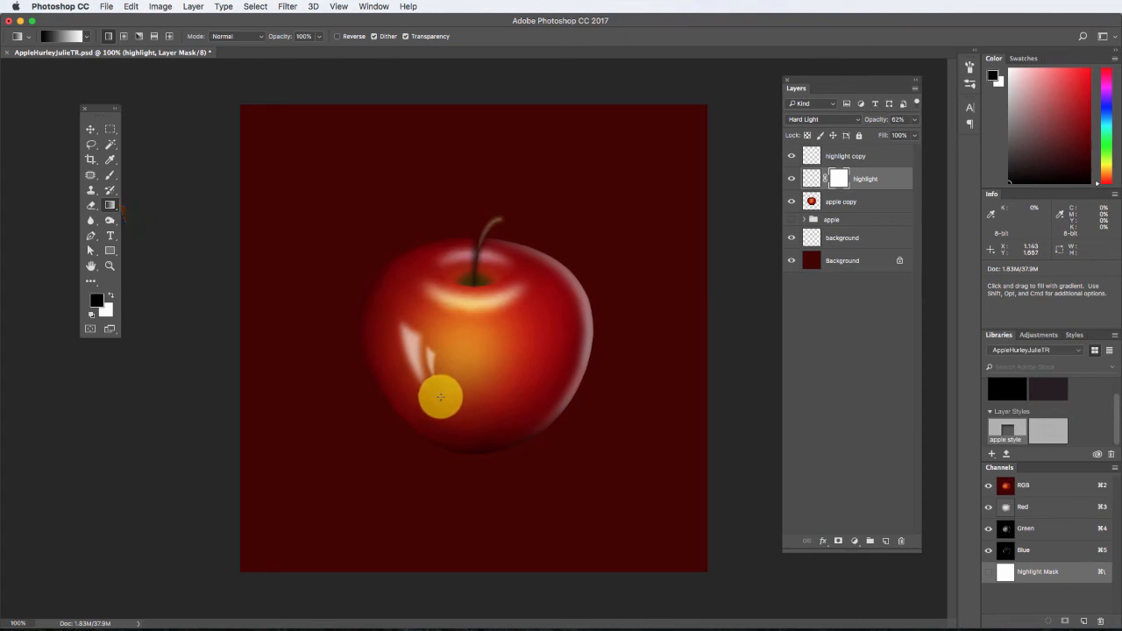
{"action": "left_click_drag", "start_coordinate": [441, 398], "coordinate": [422, 361]}
{"action": "left_click_drag", "start_coordinate": [414, 337], "coordinate": [413, 326]}
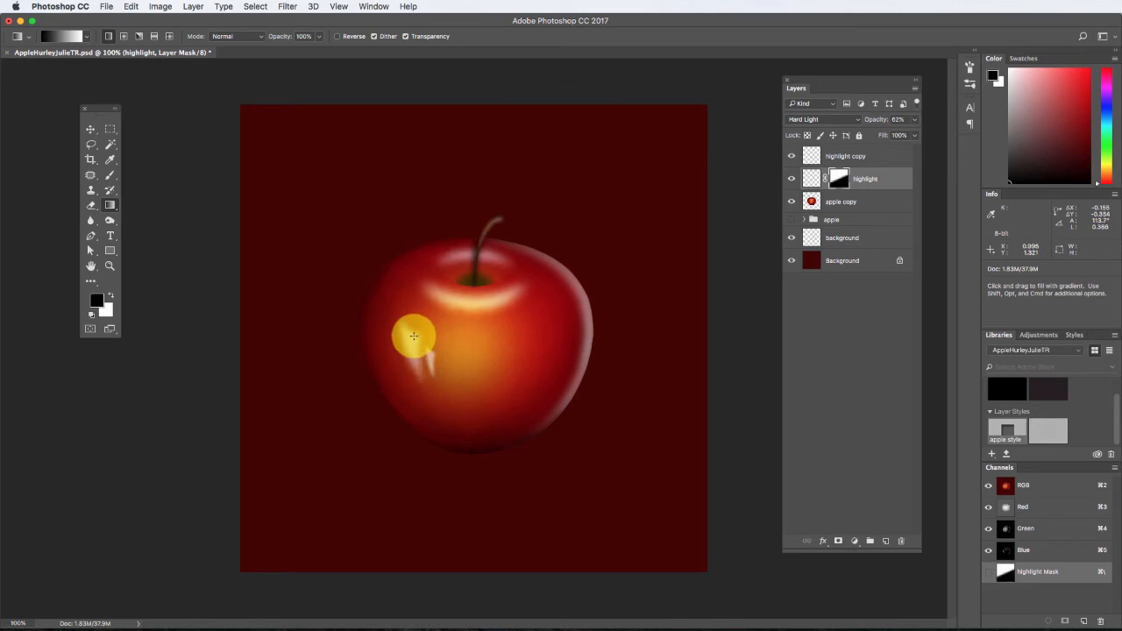
{"action": "left_click_drag", "start_coordinate": [433, 390], "coordinate": [402, 320]}
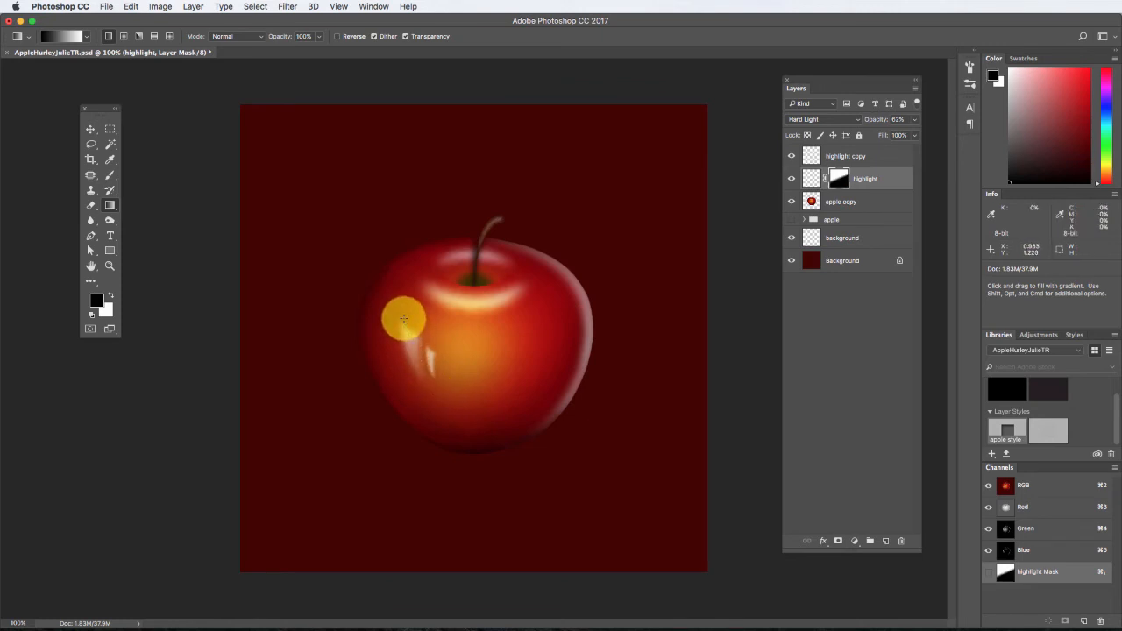
Set "highlight copy" to 55% opacity and fade its lower end with a black-to-white linear gradient on a new layer mask.
{"action": "left_click_drag", "start_coordinate": [839, 174], "coordinate": [847, 155]}
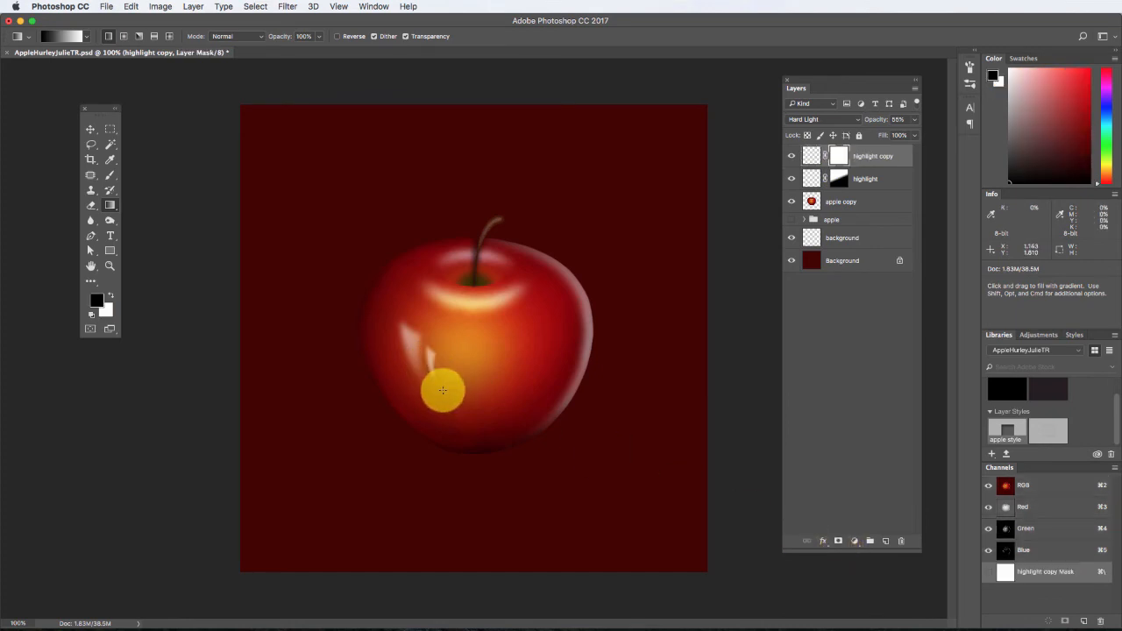
{"action": "left_click_drag", "start_coordinate": [443, 389], "coordinate": [420, 327]}
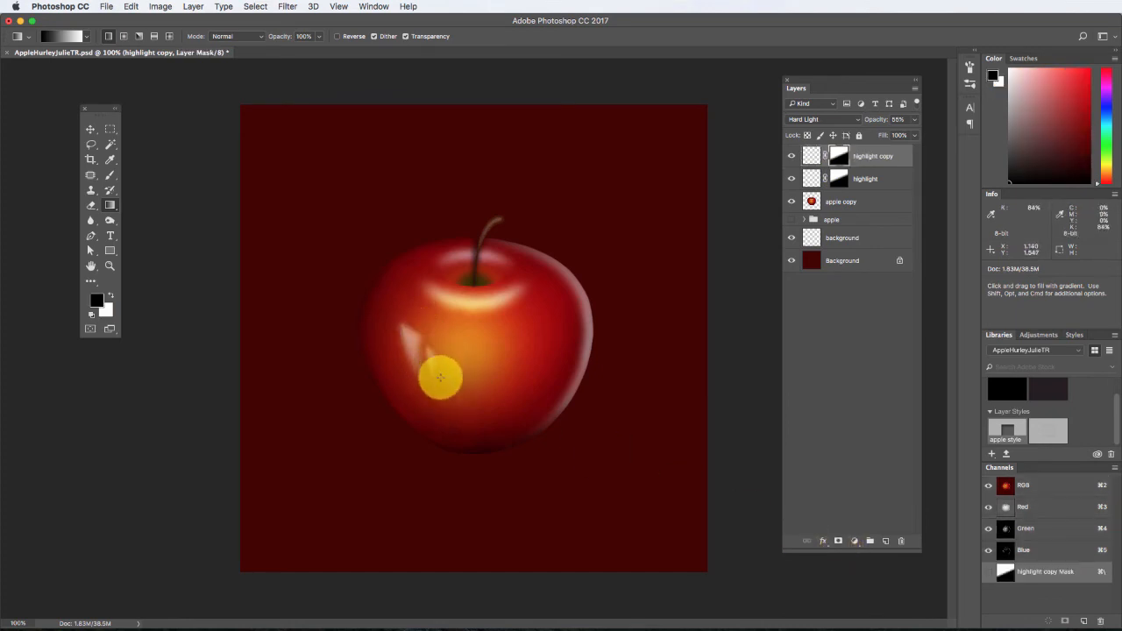
{"action": "left_click_drag", "start_coordinate": [449, 388], "coordinate": [416, 325]}
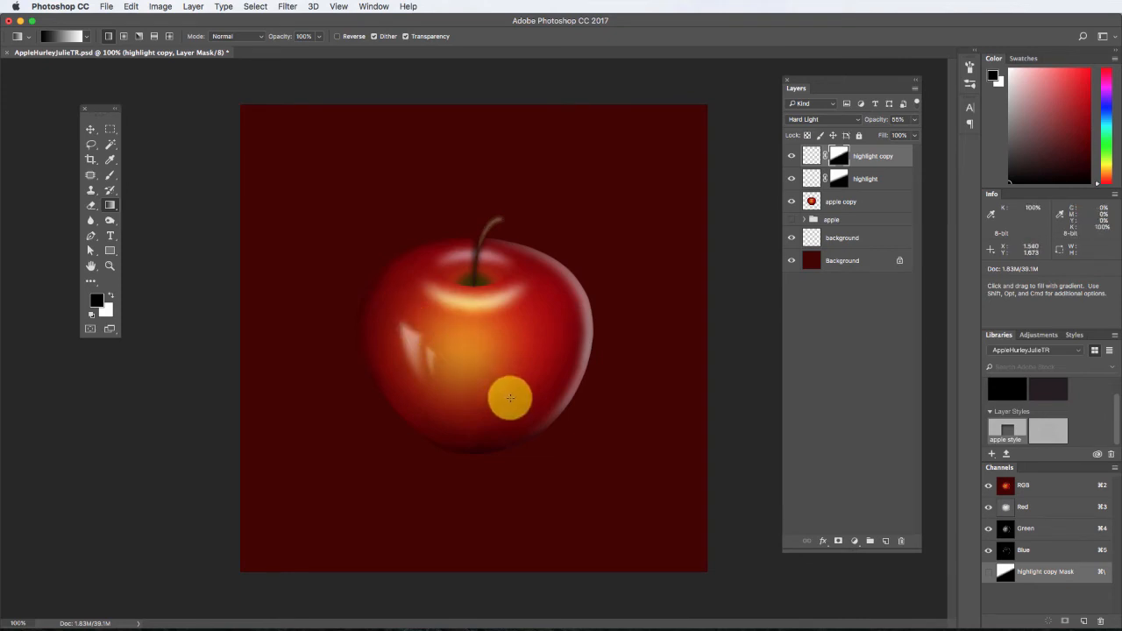
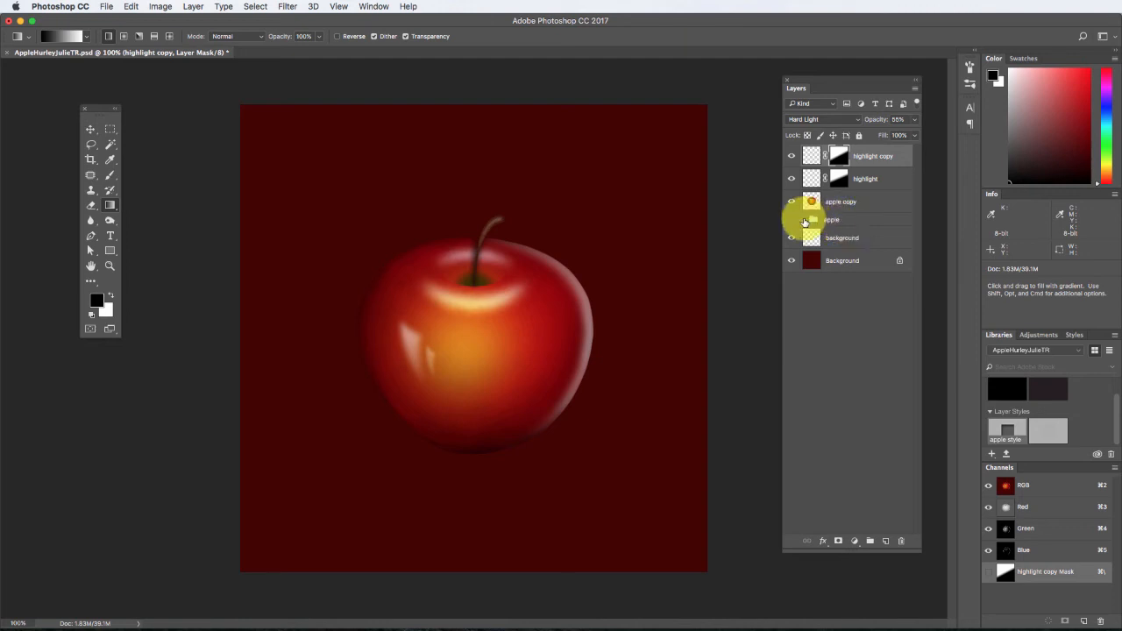
{"action": "left_click", "coordinate": [804, 221]}
{"action": "left_click", "coordinate": [805, 220]}
{"action": "left_click", "coordinate": [805, 202]}
{"action": "key", "text": "o"}
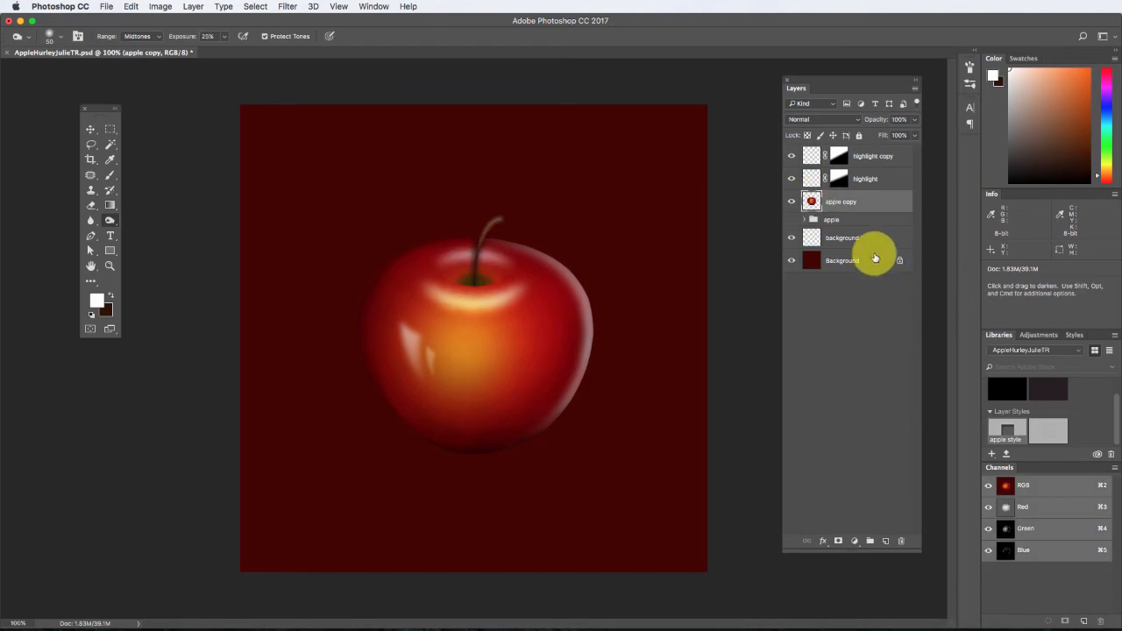
On the "background" layer, make a large elliptical selection across the lower canvas, about 2.67 × 1.33 in, centred just below the apple.
{"action": "left_click", "coordinate": [854, 238]}
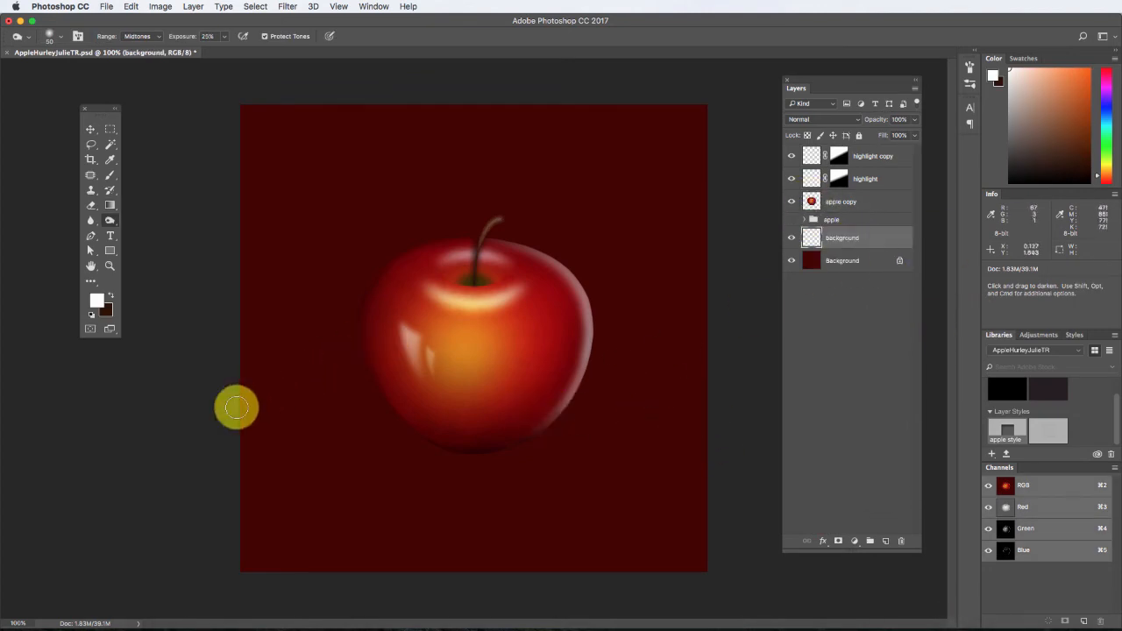
{"action": "left_click", "coordinate": [112, 130]}
{"action": "left_click_drag", "start_coordinate": [112, 131], "coordinate": [170, 143]}
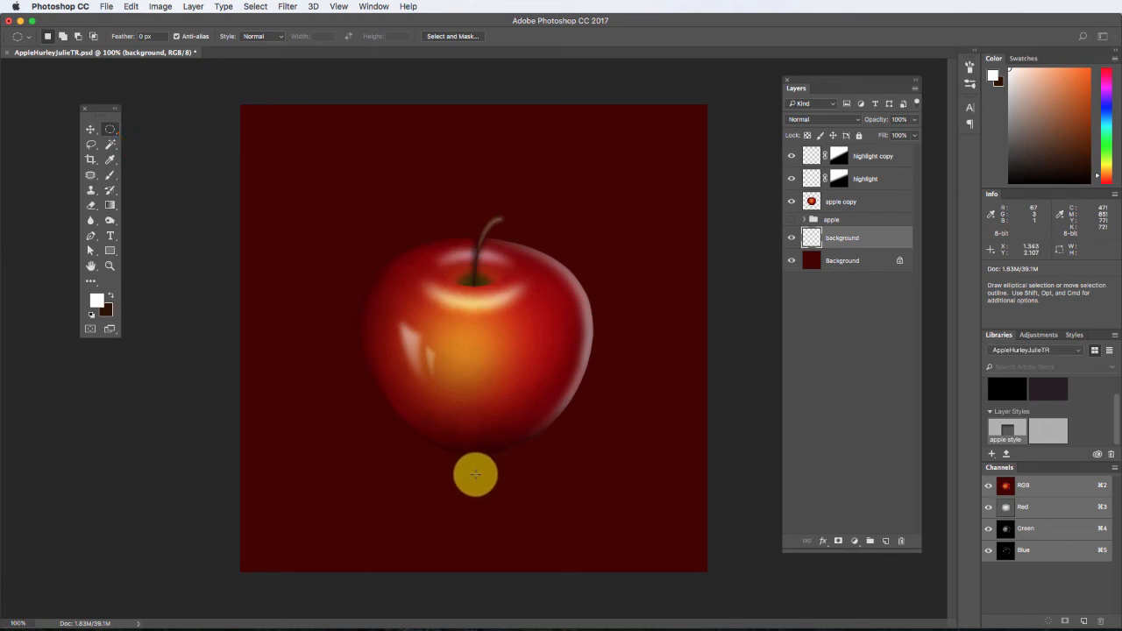
{"action": "mouse_move", "coordinate": [471, 472]}
{"action": "left_mouse_down"}
{"action": "mouse_move", "coordinate": [391, 418]}
{"action": "mouse_move", "coordinate": [207, 338]}
{"action": "left_mouse_up"}
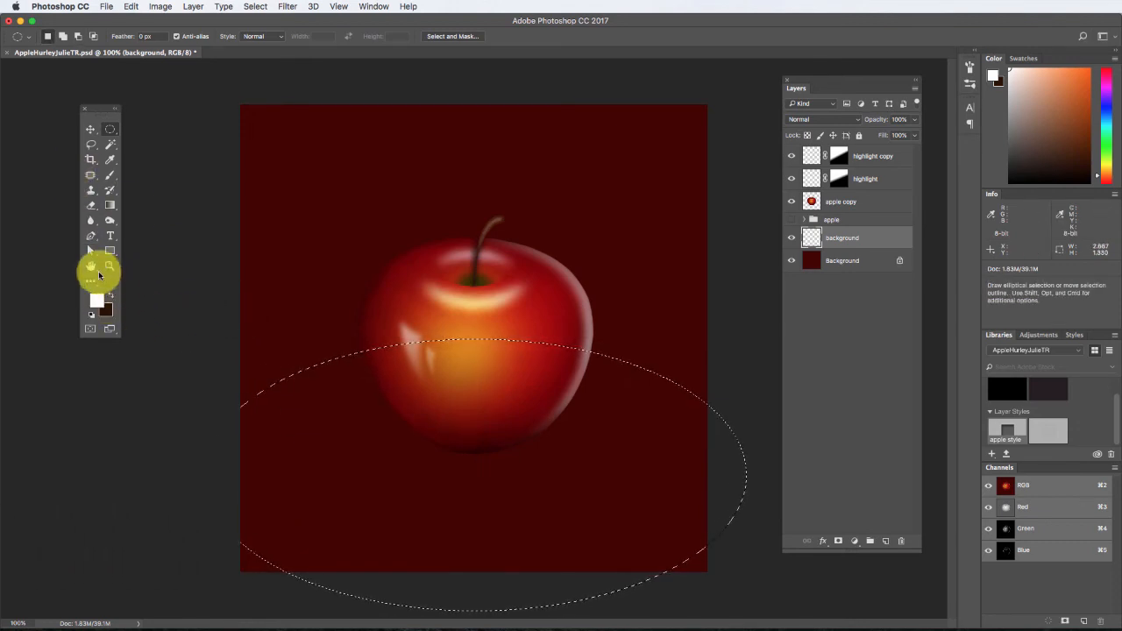
Sample the dark red backdrop and brighten the foreground colour to red #b2110c.
{"action": "left_click", "coordinate": [110, 160]}
{"action": "left_click", "coordinate": [233, 238]}
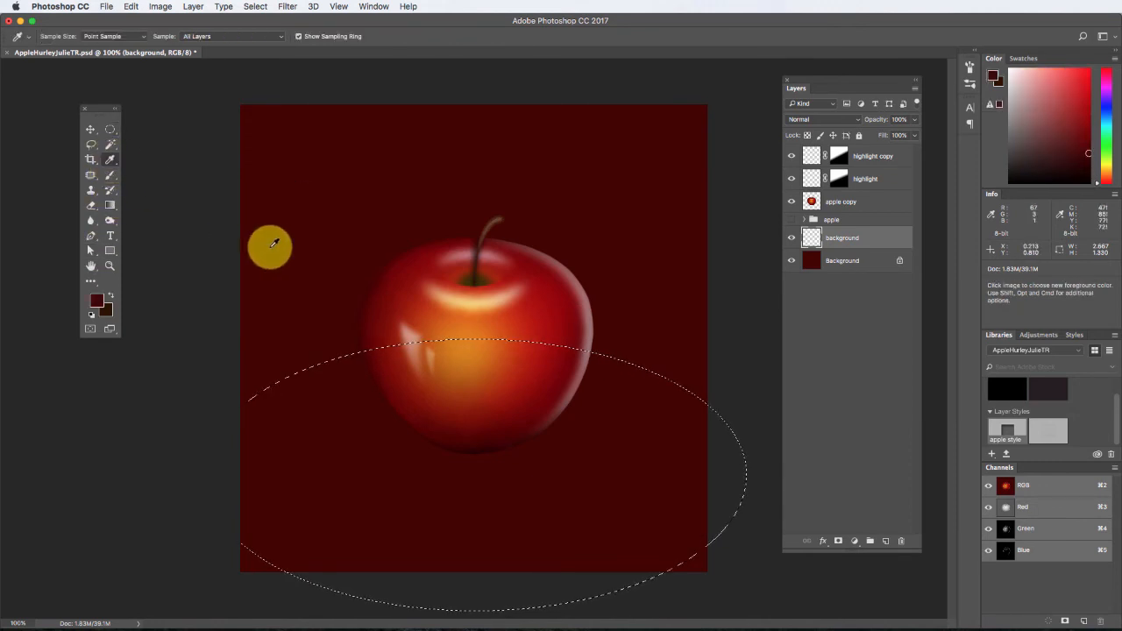
{"action": "left_click", "coordinate": [98, 301]}
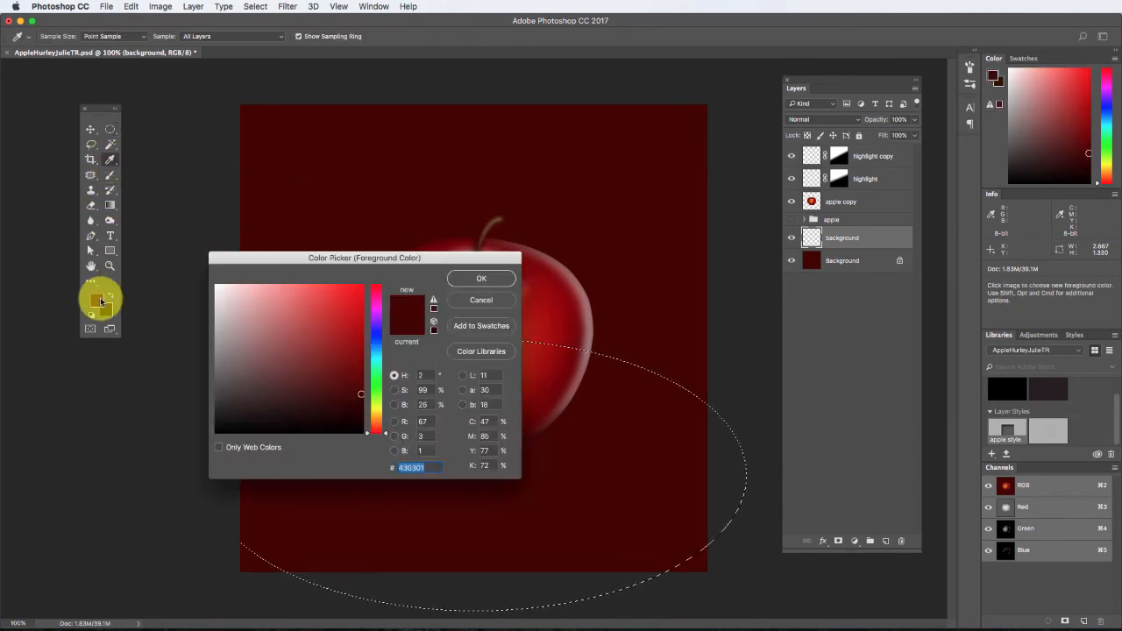
{"action": "left_click", "coordinate": [352, 354]}
{"action": "left_click", "coordinate": [352, 329]}
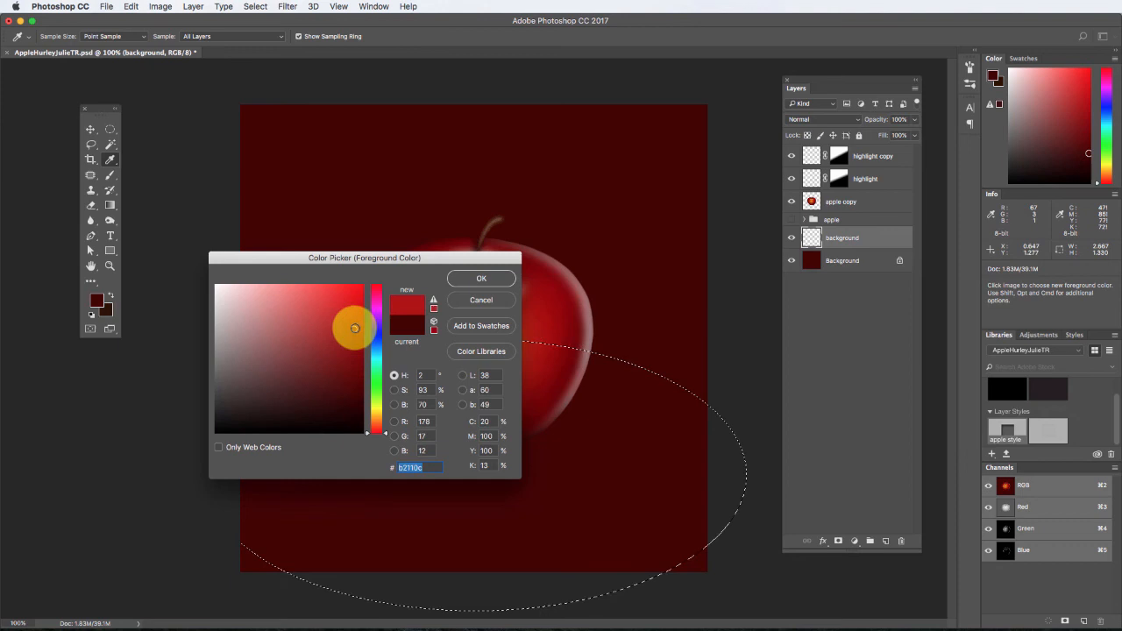
{"action": "left_click", "coordinate": [469, 278]}
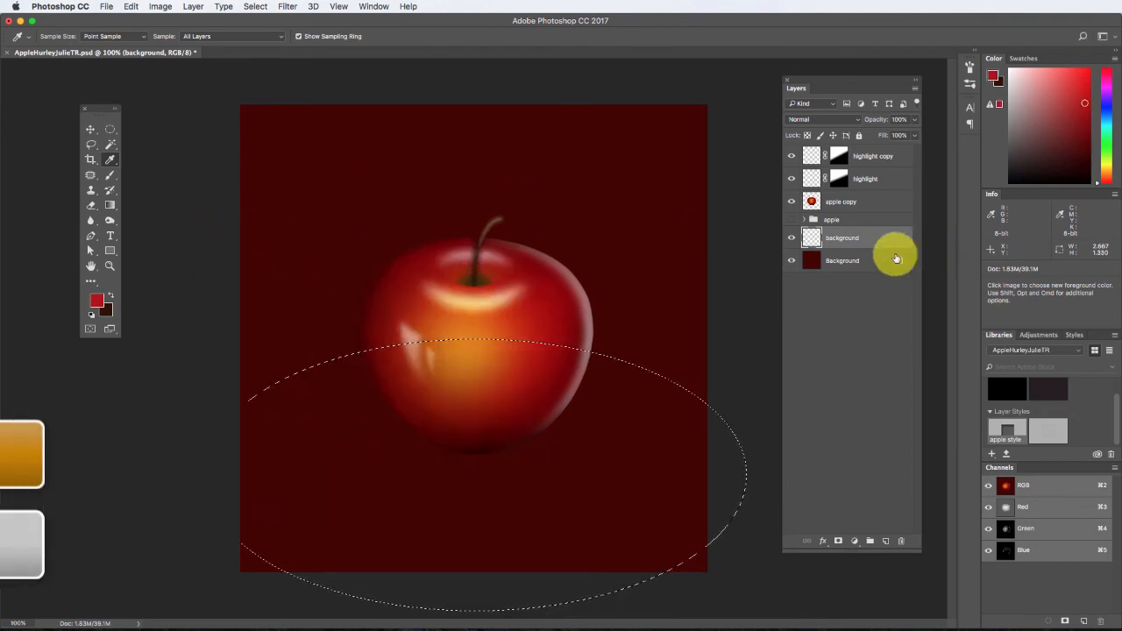
Fill the large elliptical selection with the foreground colour in Normal mode at 100% opacity, and deselect it.
{"action": "key", "text": "shift+BackSpace"}
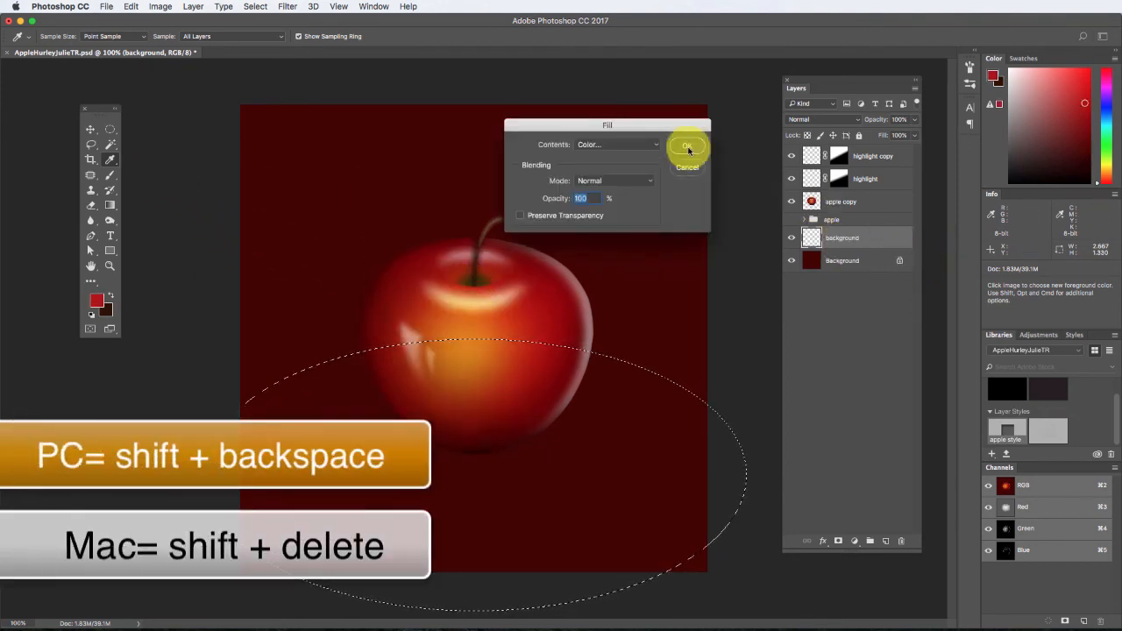
{"action": "left_click", "coordinate": [656, 144]}
{"action": "left_click", "coordinate": [629, 127]}
{"action": "left_click", "coordinate": [687, 145]}
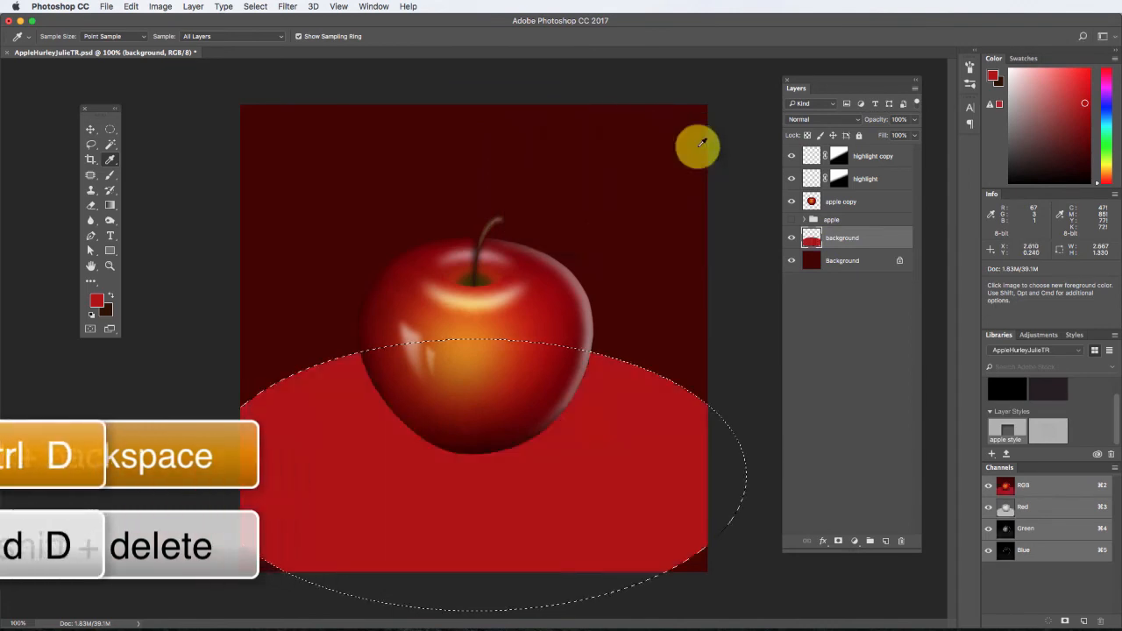
{"action": "key", "text": "super+d"}
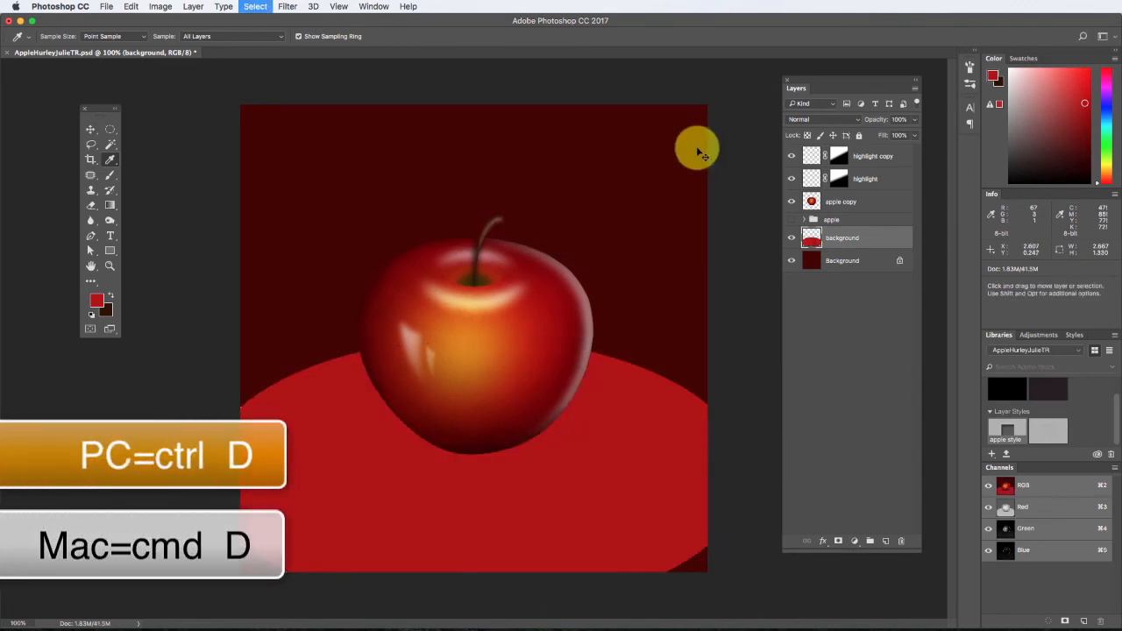
Soften the red ellipse on the "background" layer with a Gaussian Blur of about 78 pixels radius.
{"action": "left_click", "coordinate": [290, 7]}
{"action": "mouse_move", "coordinate": [325, 146]}
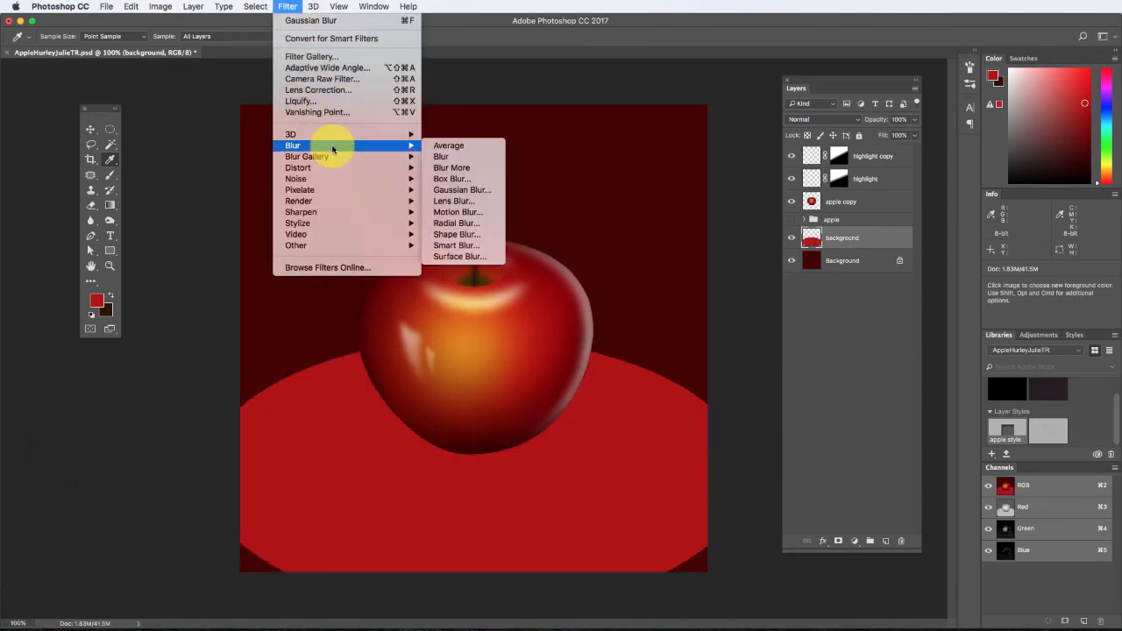
{"action": "left_click", "coordinate": [477, 189]}
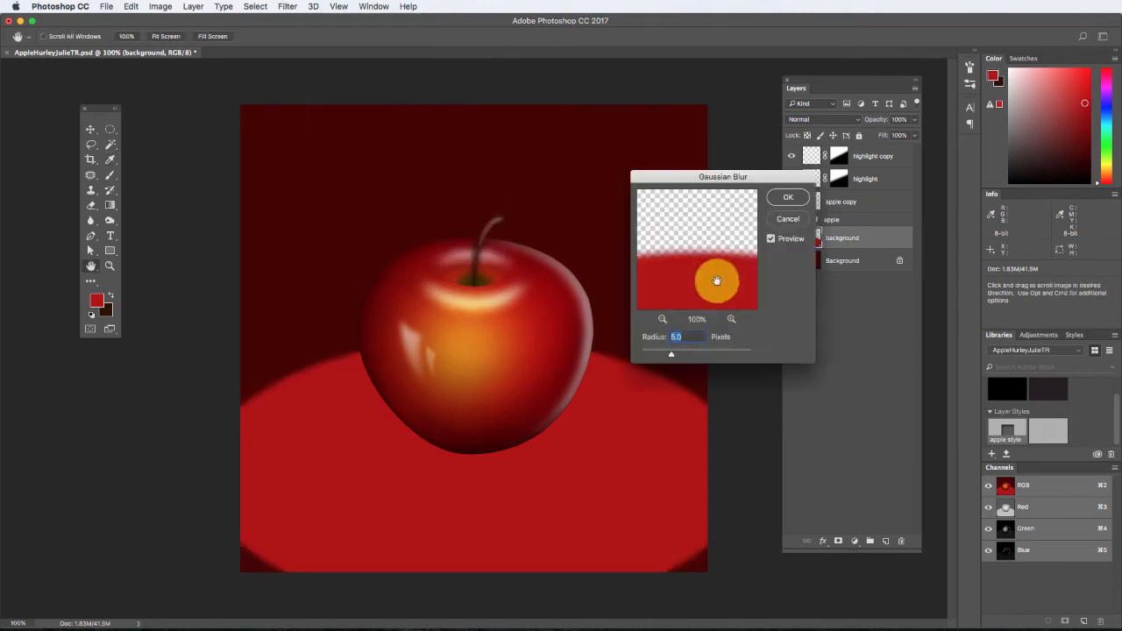
{"action": "left_click_drag", "start_coordinate": [676, 358], "coordinate": [709, 356]}
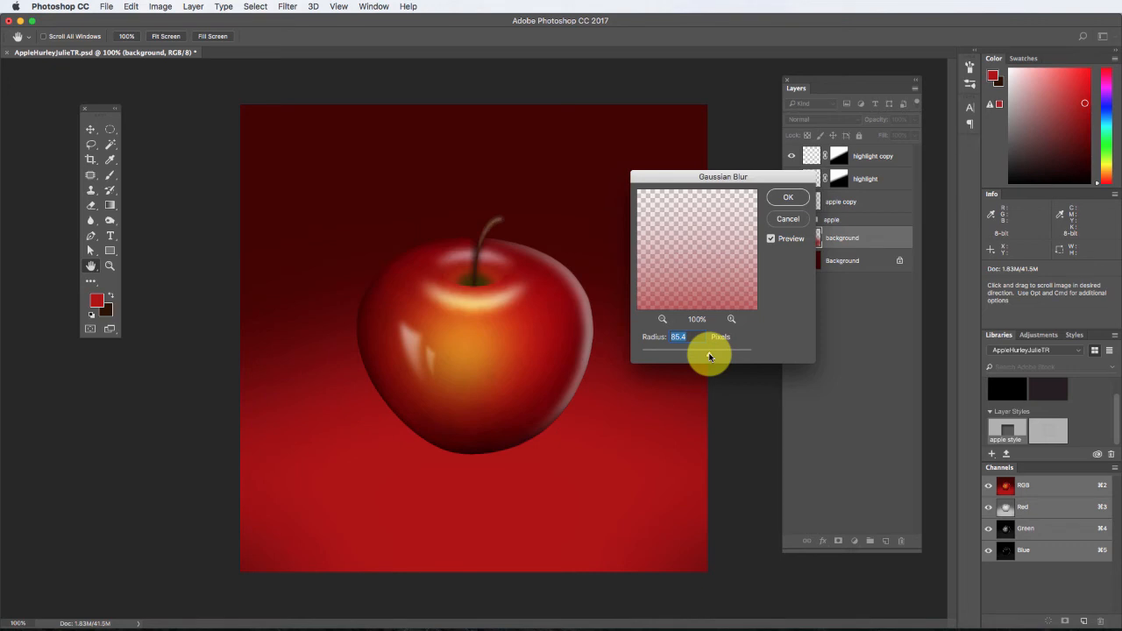
{"action": "left_click_drag", "start_coordinate": [710, 356], "coordinate": [707, 354]}
{"action": "left_click", "coordinate": [776, 191]}
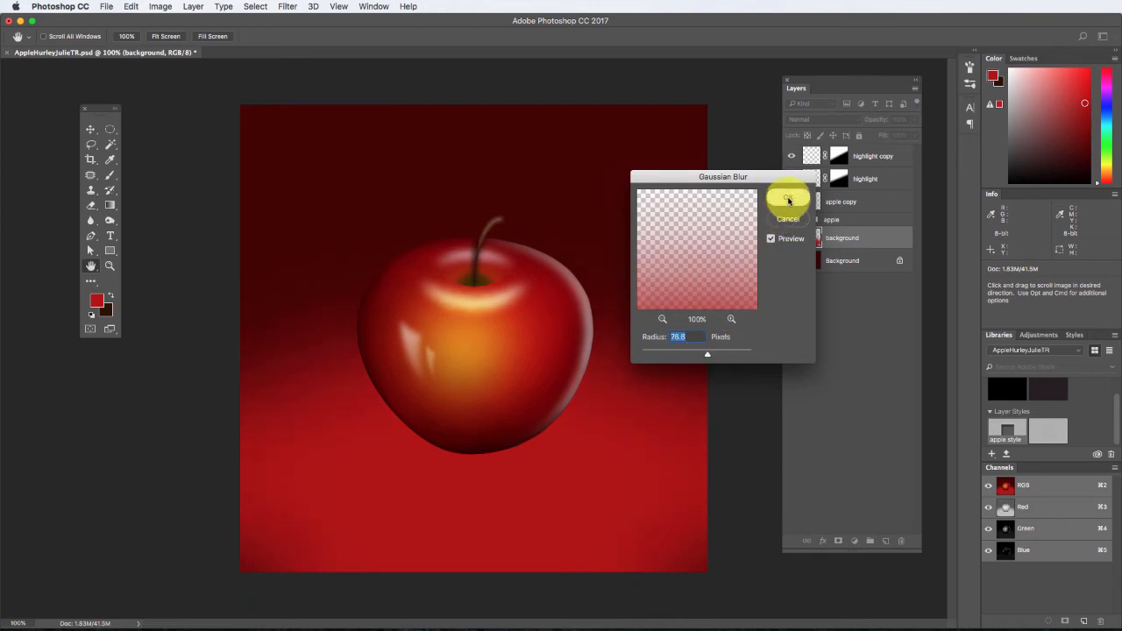
{"action": "key", "text": "i"}
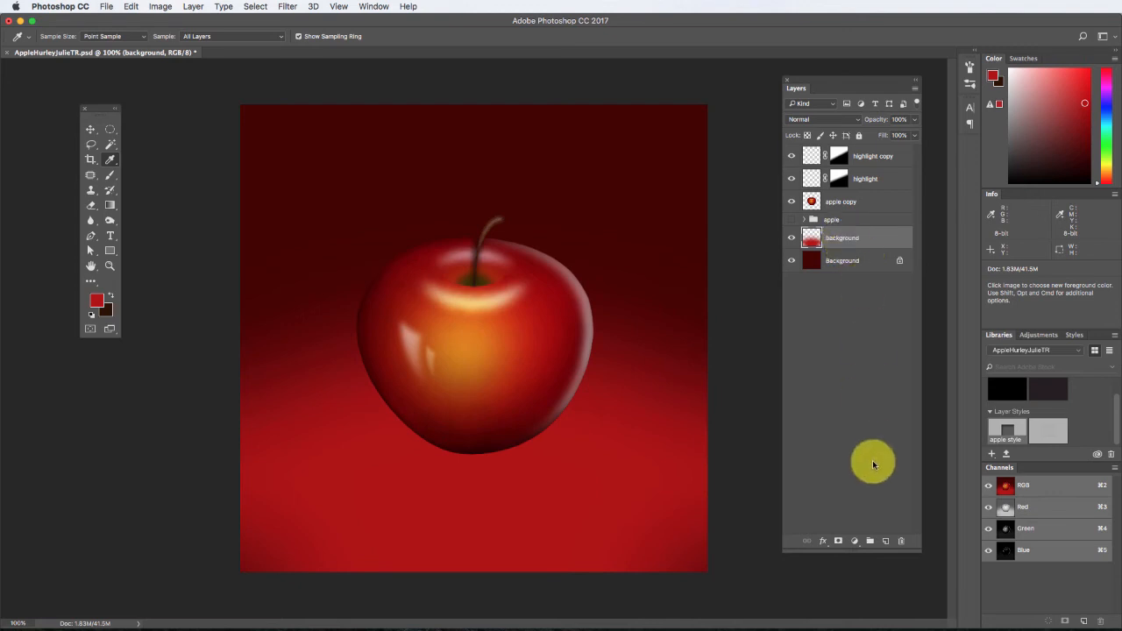
Add a new layer directly above the "background" layer and name it "shadow".
{"action": "left_click", "coordinate": [888, 541]}
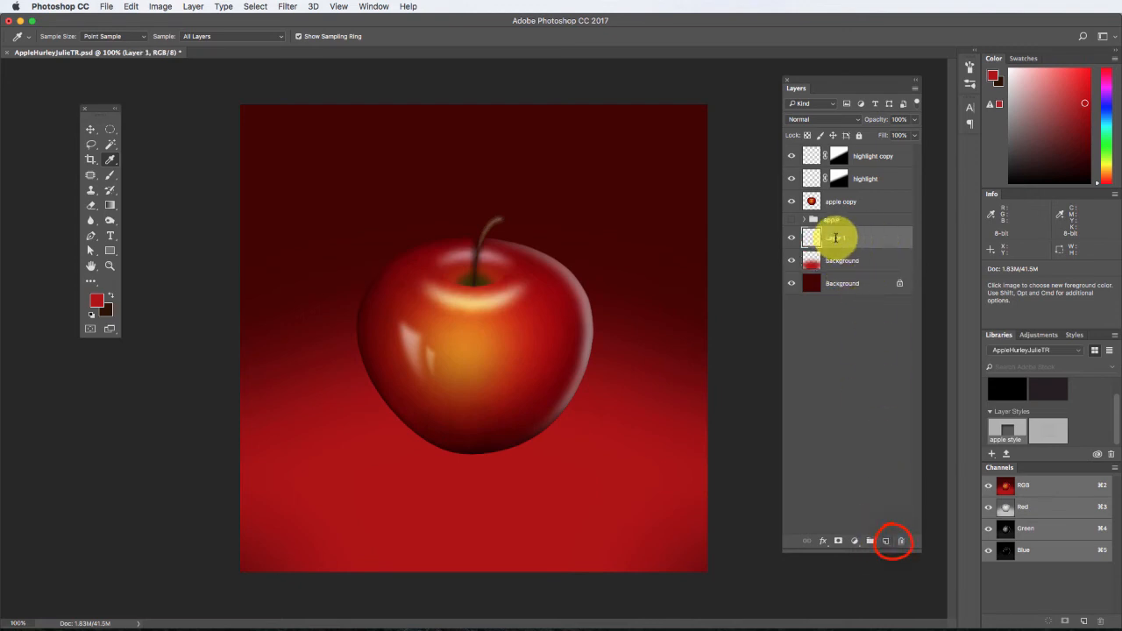
{"action": "double_click", "coordinate": [835, 238]}
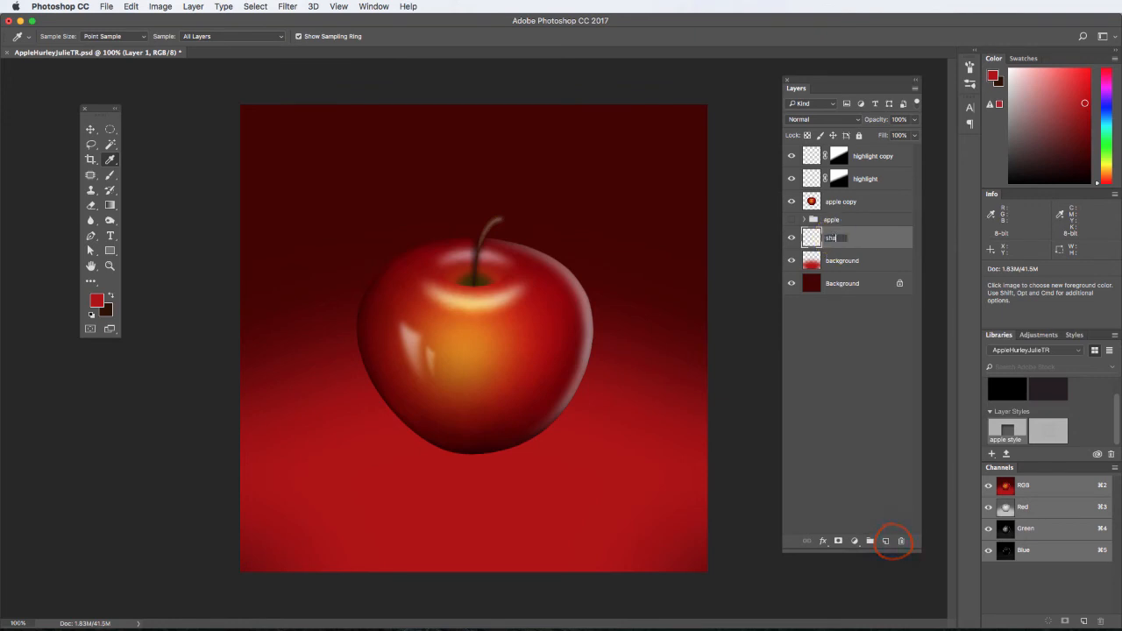
{"action": "type", "text": "shadow"}
{"action": "left_click", "coordinate": [882, 232]}
Make an elliptical selection about 0.99 × 0.43 in around the apple's base, fill it with black, and deselect it.
{"action": "left_click", "coordinate": [109, 129]}
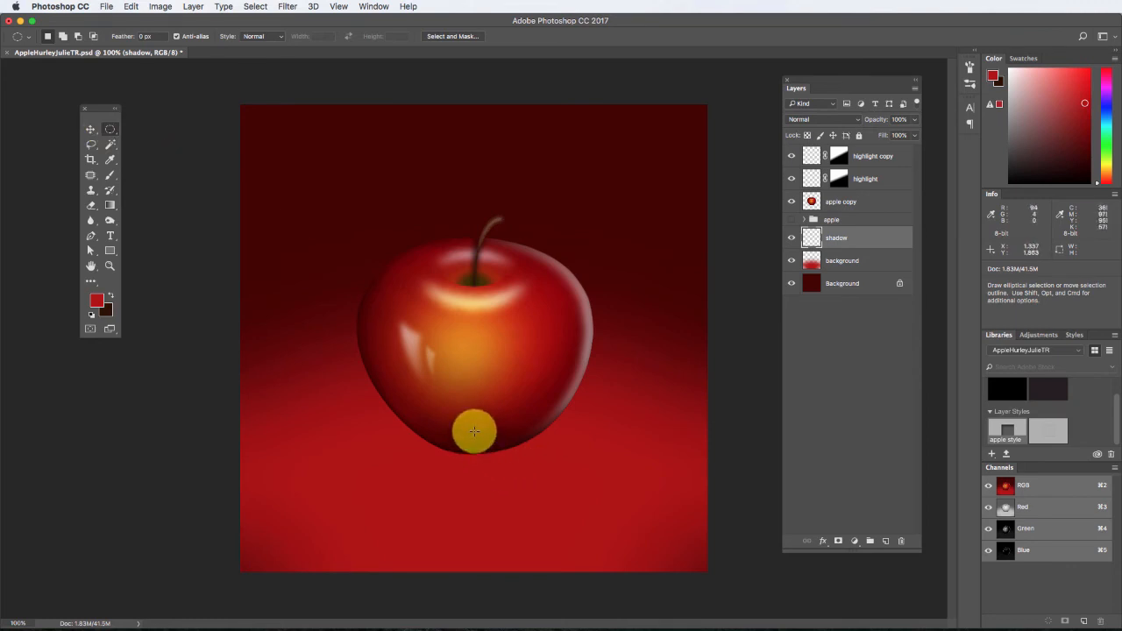
{"action": "left_click_drag", "start_coordinate": [473, 431], "coordinate": [388, 394]}
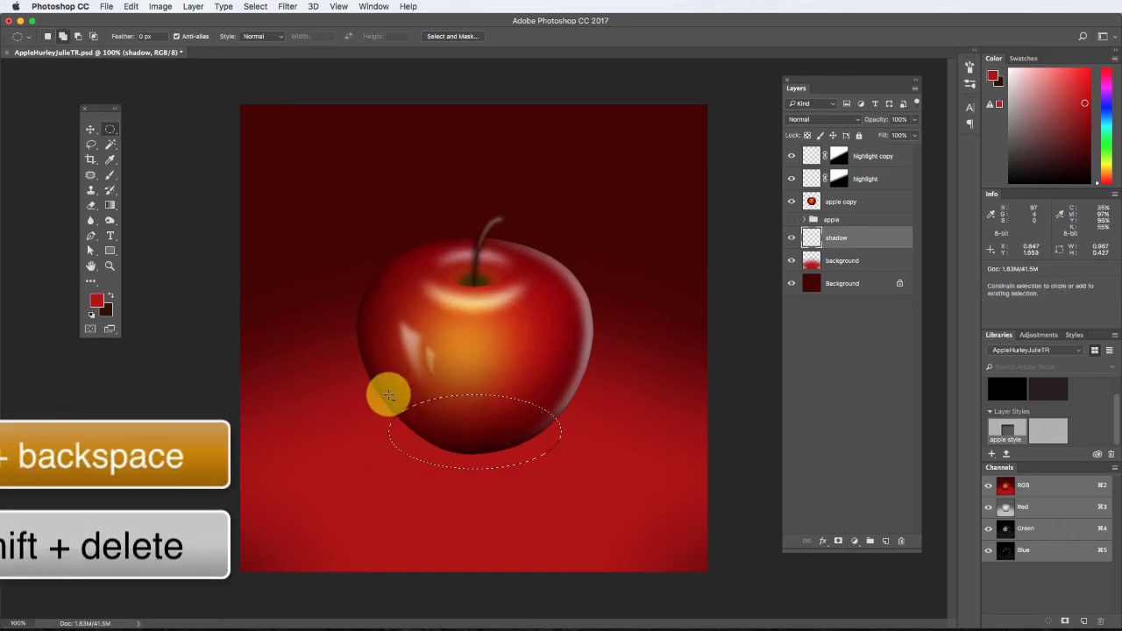
{"action": "key", "text": "shift+BackSpace"}
{"action": "left_click", "coordinate": [653, 146]}
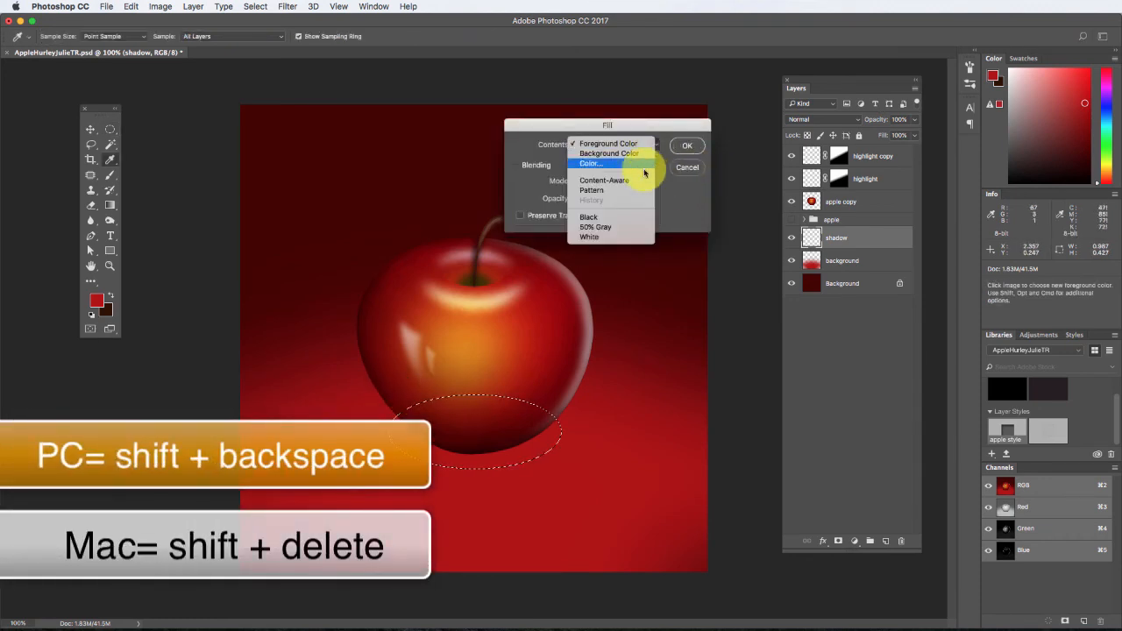
{"action": "left_click", "coordinate": [635, 217]}
{"action": "left_click", "coordinate": [687, 145]}
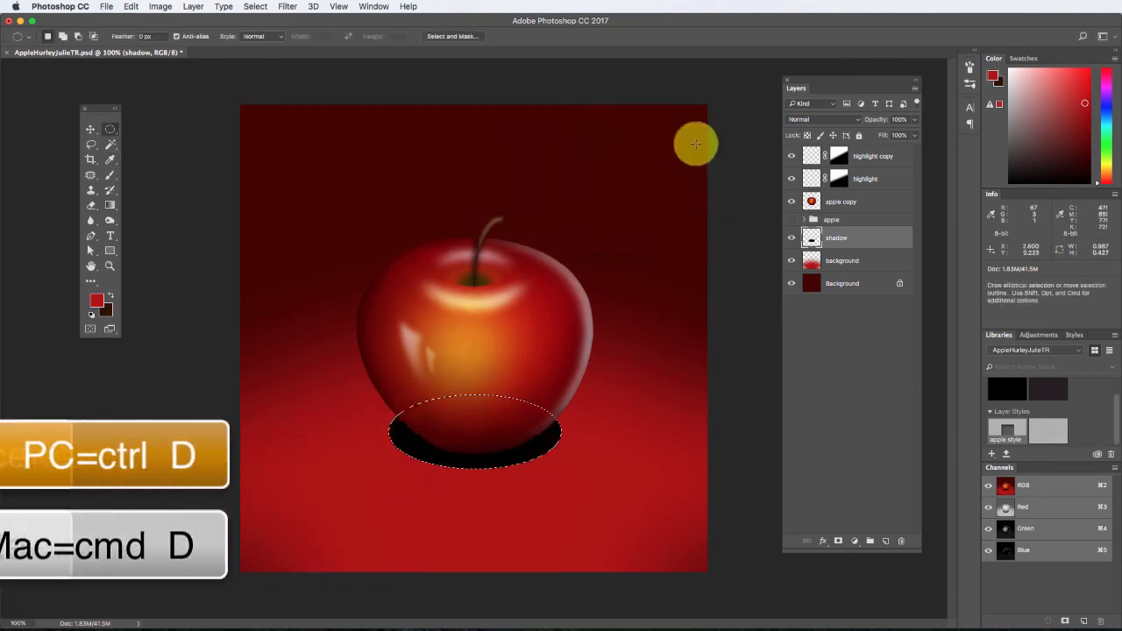
{"action": "key", "text": "super+d"}
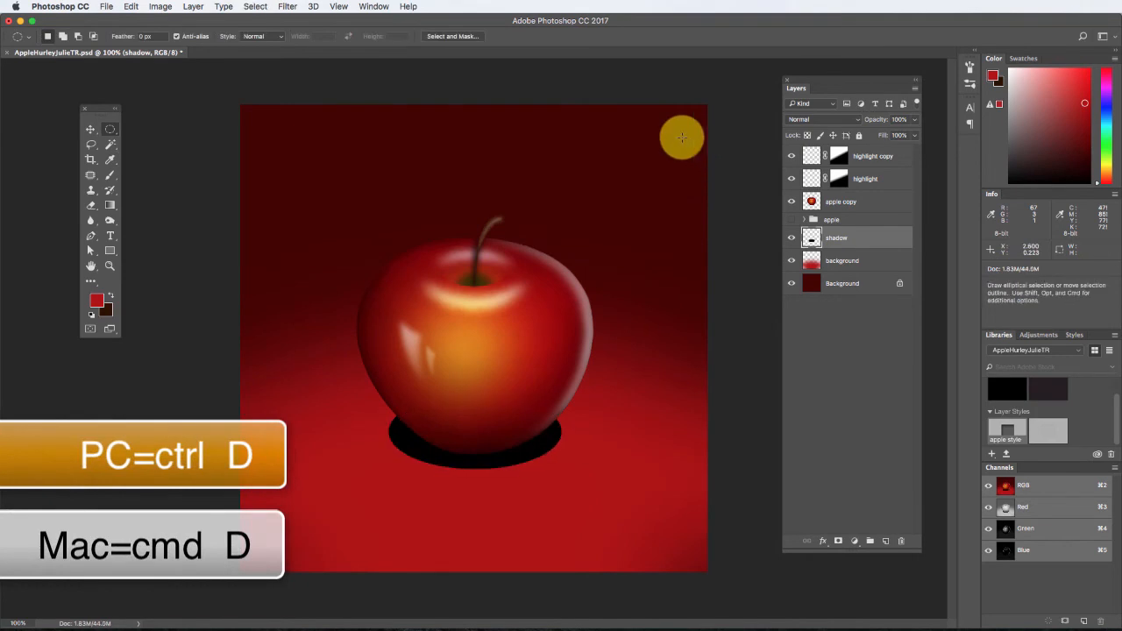
Soften the black ellipse on the "shadow" layer with a Gaussian Blur of 36.0 pixels radius.
{"action": "left_click", "coordinate": [291, 7]}
{"action": "mouse_move", "coordinate": [342, 145]}
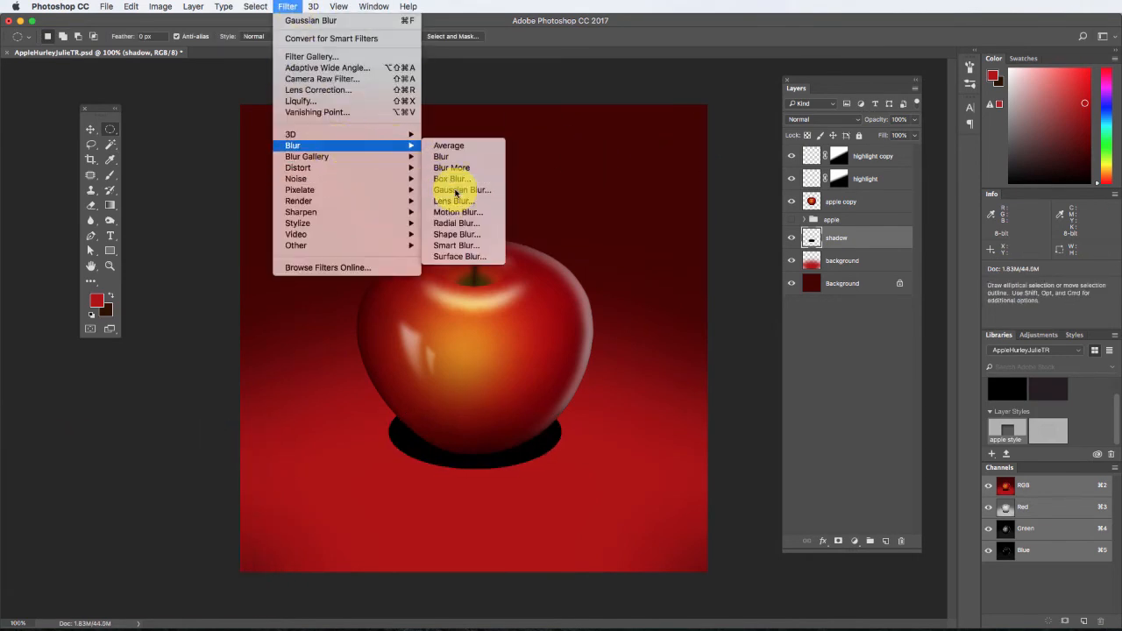
{"action": "left_click", "coordinate": [454, 189]}
{"action": "left_click_drag", "start_coordinate": [708, 354], "coordinate": [697, 355]}
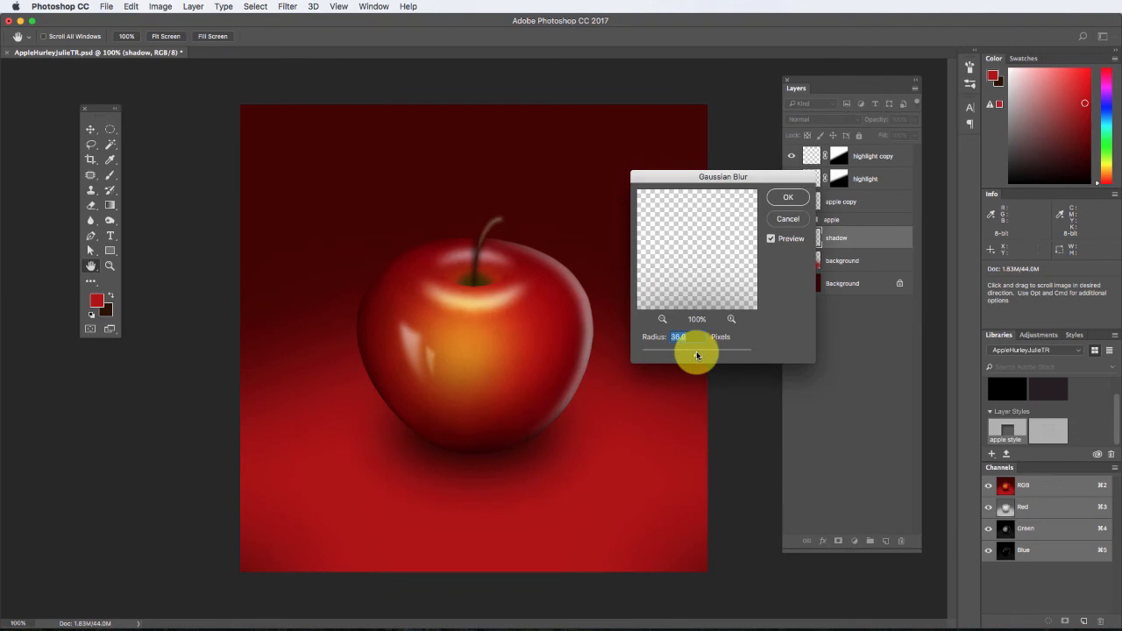
{"action": "left_click", "coordinate": [789, 197]}
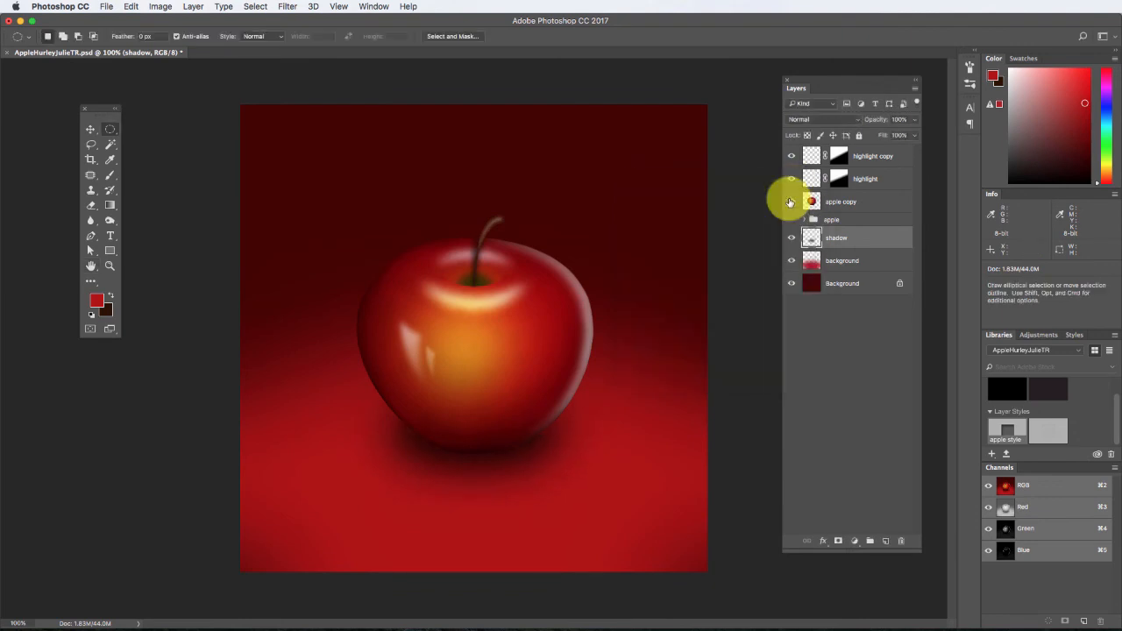
Move the blurred shadow slightly down beneath the apple, by about 0.02 in.
{"action": "left_click", "coordinate": [90, 129]}
{"action": "left_click_drag", "start_coordinate": [432, 403], "coordinate": [469, 462]}
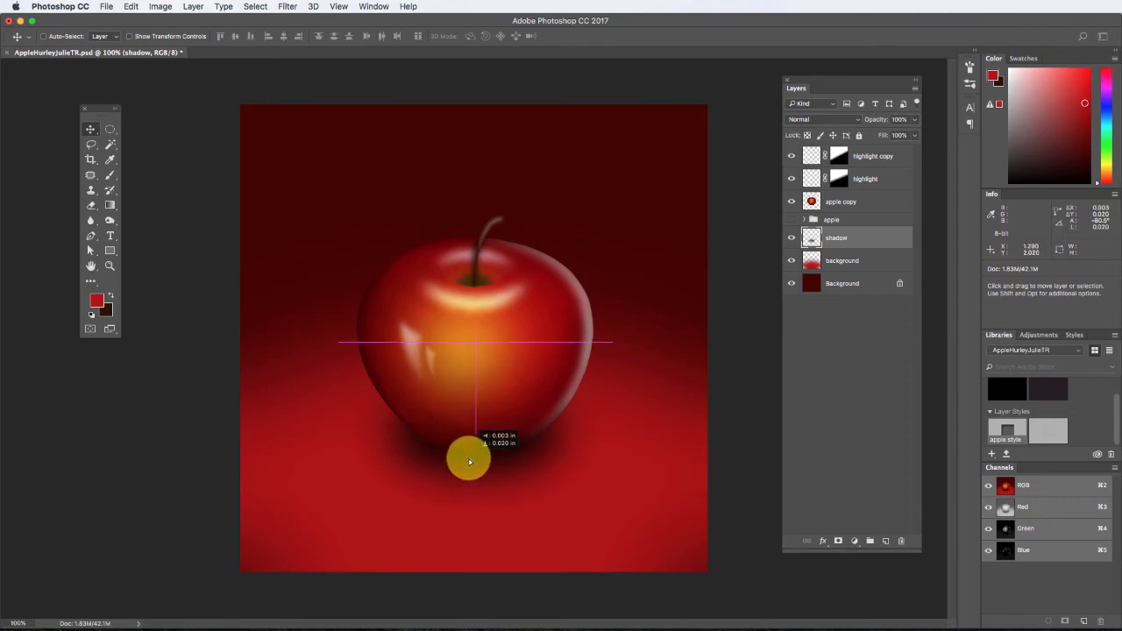
{"action": "left_click_drag", "start_coordinate": [470, 462], "coordinate": [470, 462]}
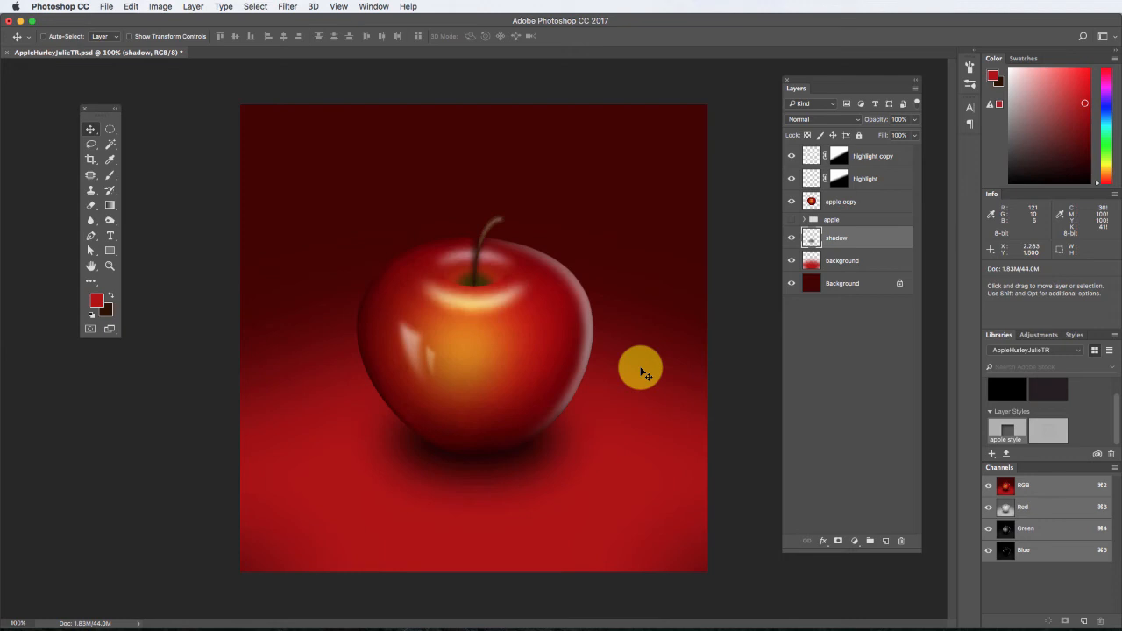
Add a new layer above "highlight copy" and name it "drop".
{"action": "left_click", "coordinate": [872, 157]}
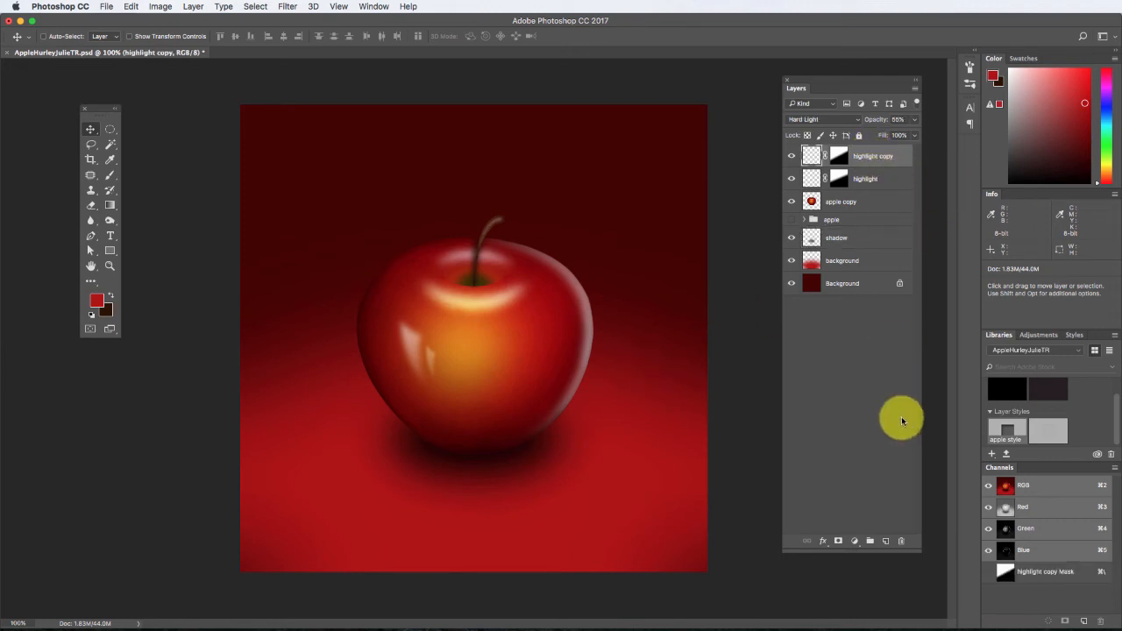
{"action": "left_click", "coordinate": [886, 541]}
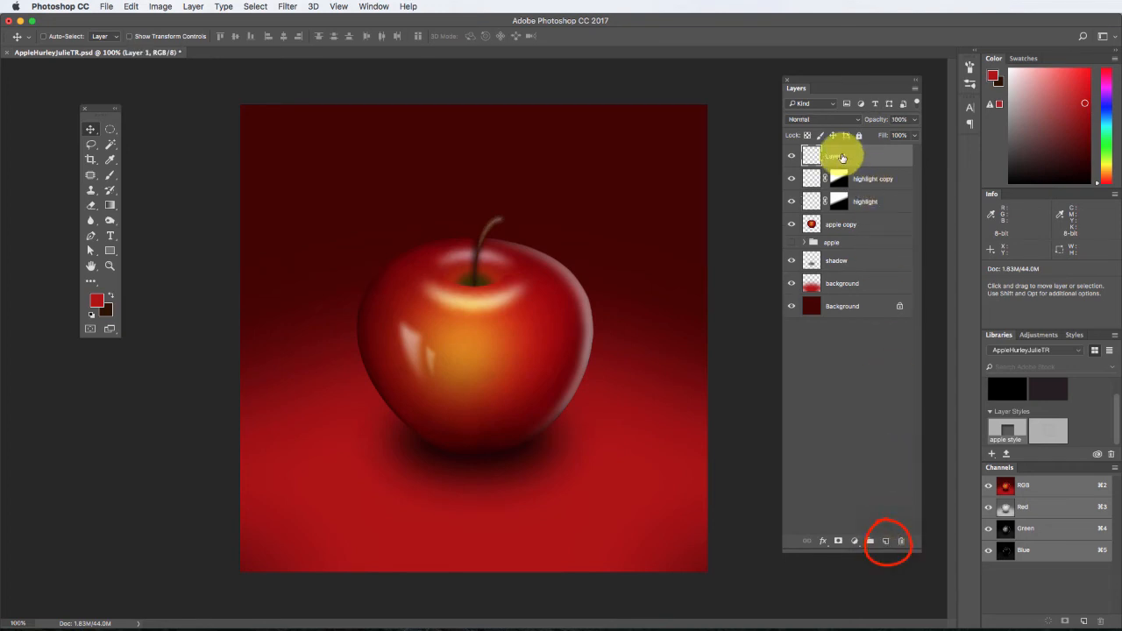
{"action": "type", "text": "del"}
{"action": "left_click", "coordinate": [872, 157]}
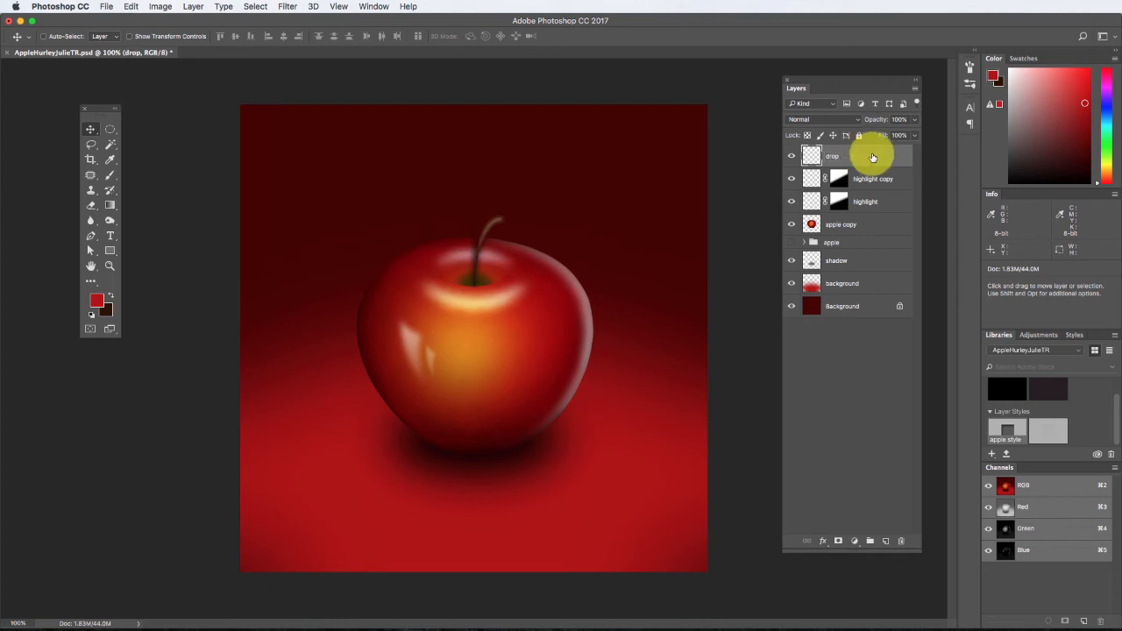
Make a small circular selection about 0.053 in wide on the apple's upper right for a water drop.
{"action": "left_click", "coordinate": [109, 129]}
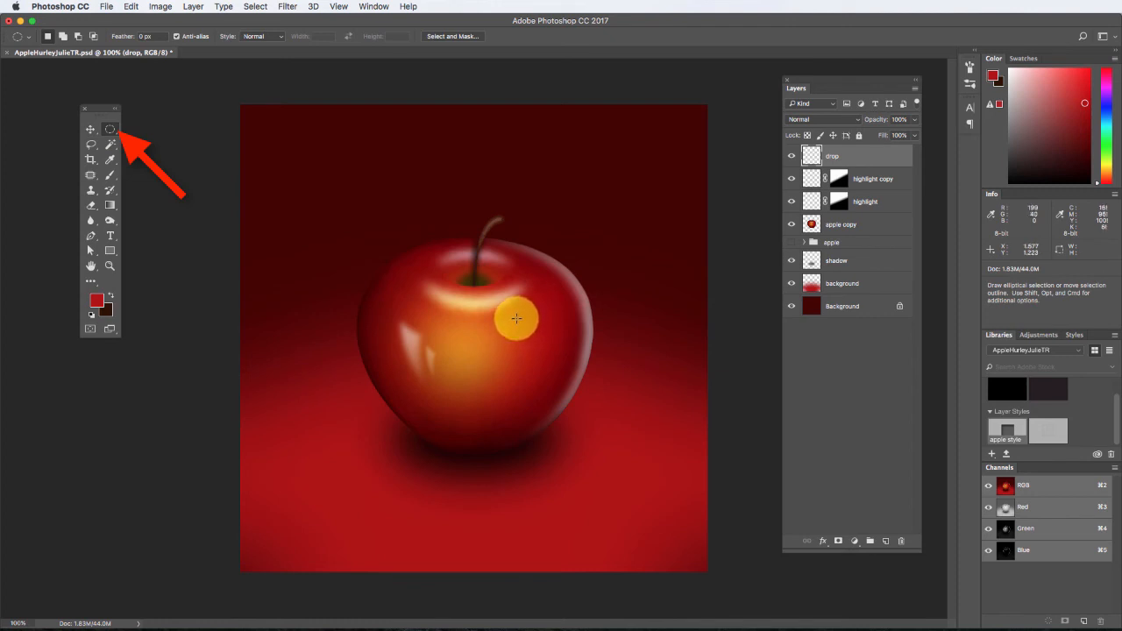
{"action": "key", "text": "shift"}
{"action": "left_click_drag", "start_coordinate": [518, 322], "coordinate": [525, 328]}
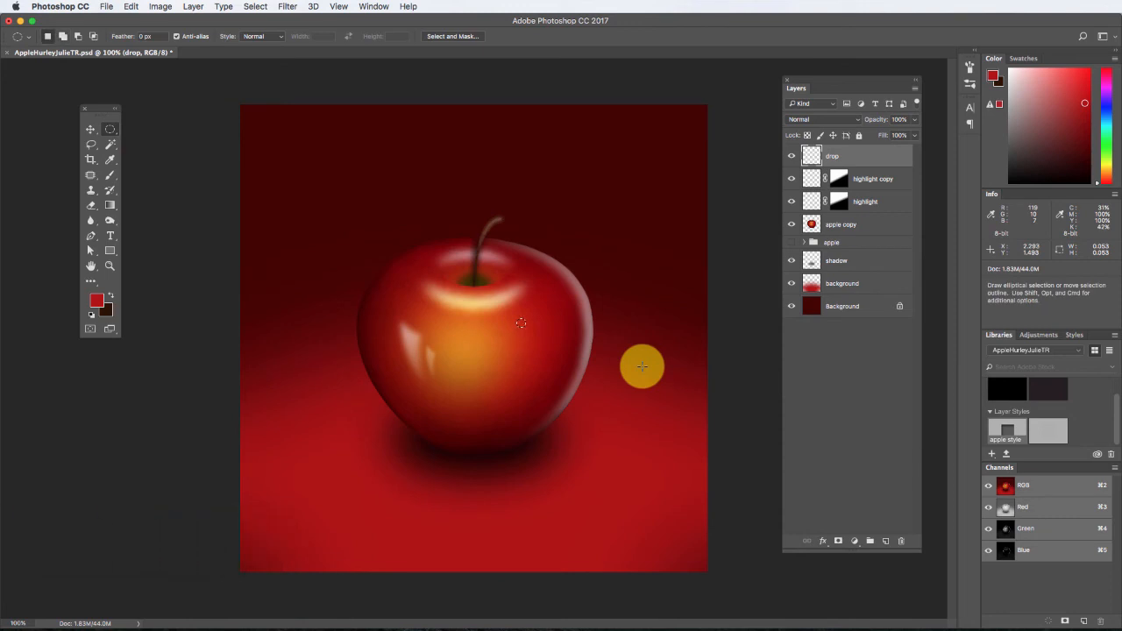
Fill the small circular selection with a diagonal black-to-white linear gradient and set the "drop" layer's blend mode to Overlay.
{"action": "left_click", "coordinate": [91, 316]}
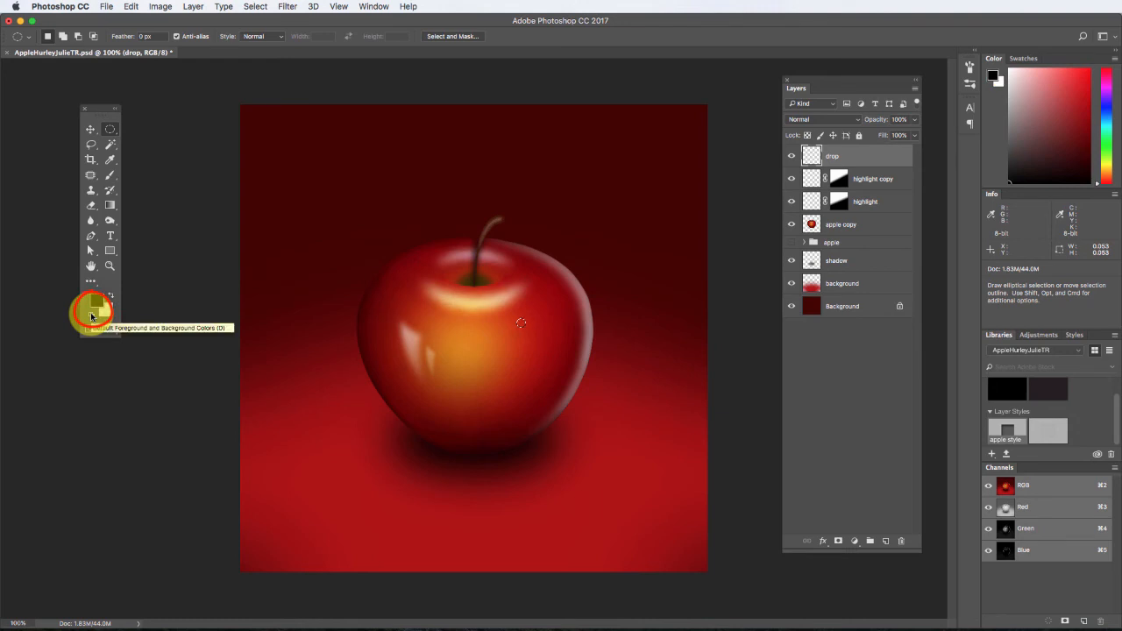
{"action": "left_click", "coordinate": [109, 206]}
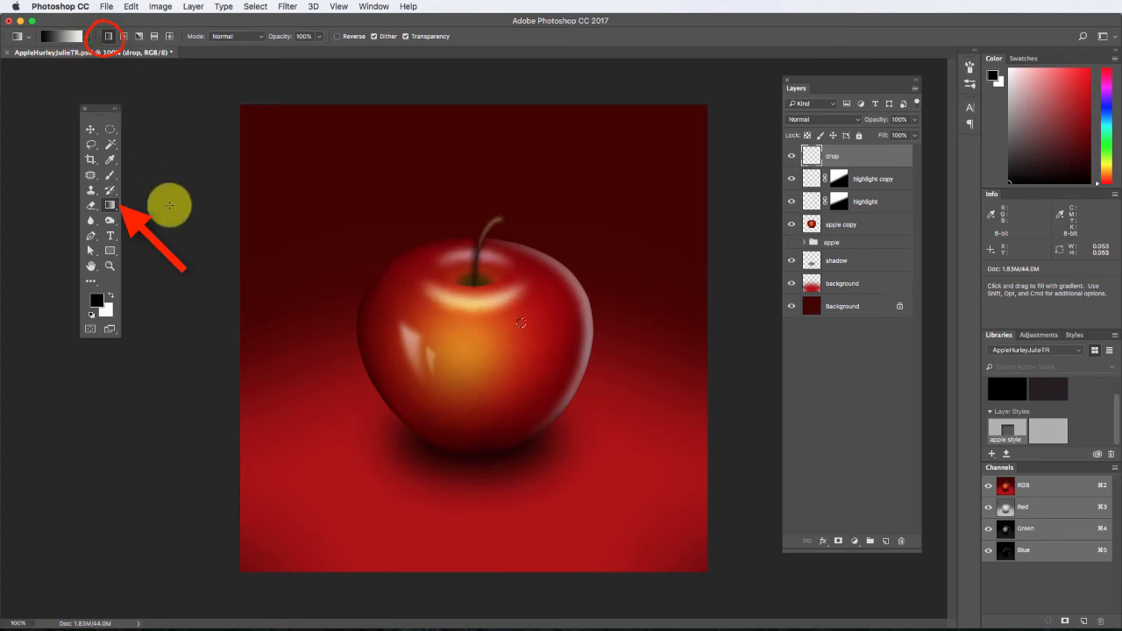
{"action": "key", "text": "super+plus"}
{"action": "key", "text": "super+plus"}
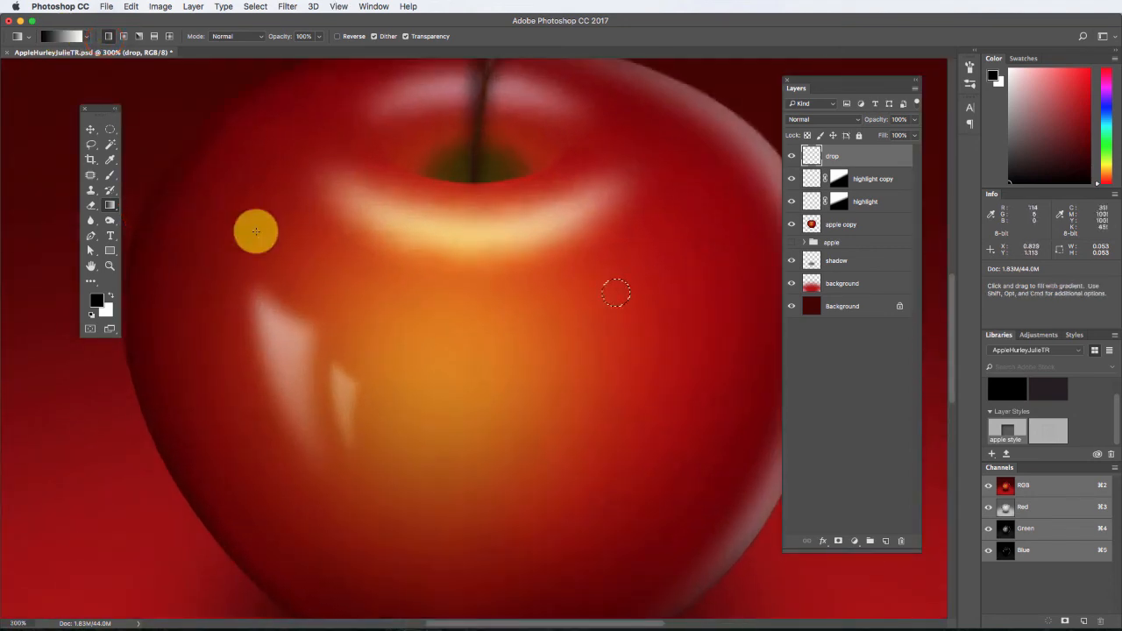
{"action": "scroll", "coordinate": [438, 254], "scroll_direction": "right", "scroll_amount": 5}
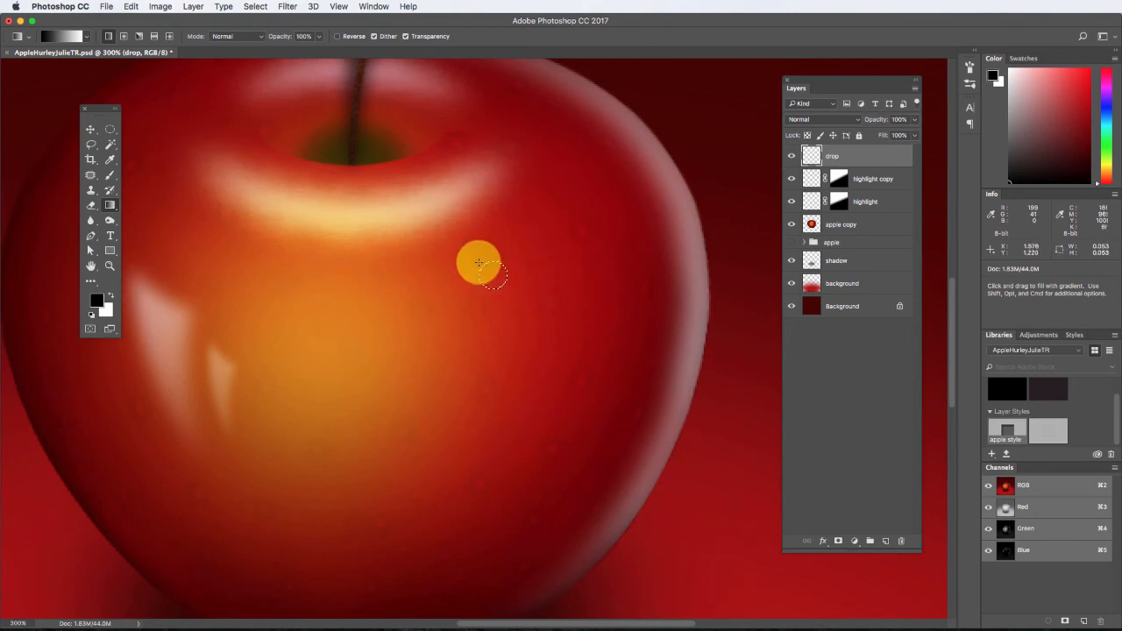
{"action": "left_click_drag", "start_coordinate": [479, 262], "coordinate": [505, 289]}
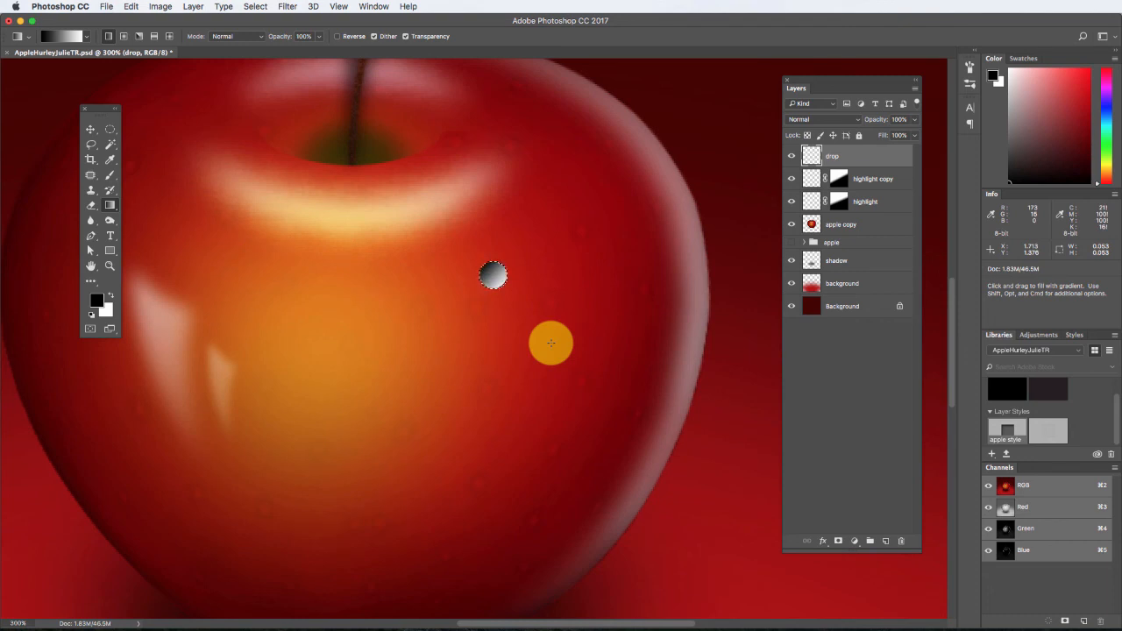
{"action": "left_click", "coordinate": [855, 121]}
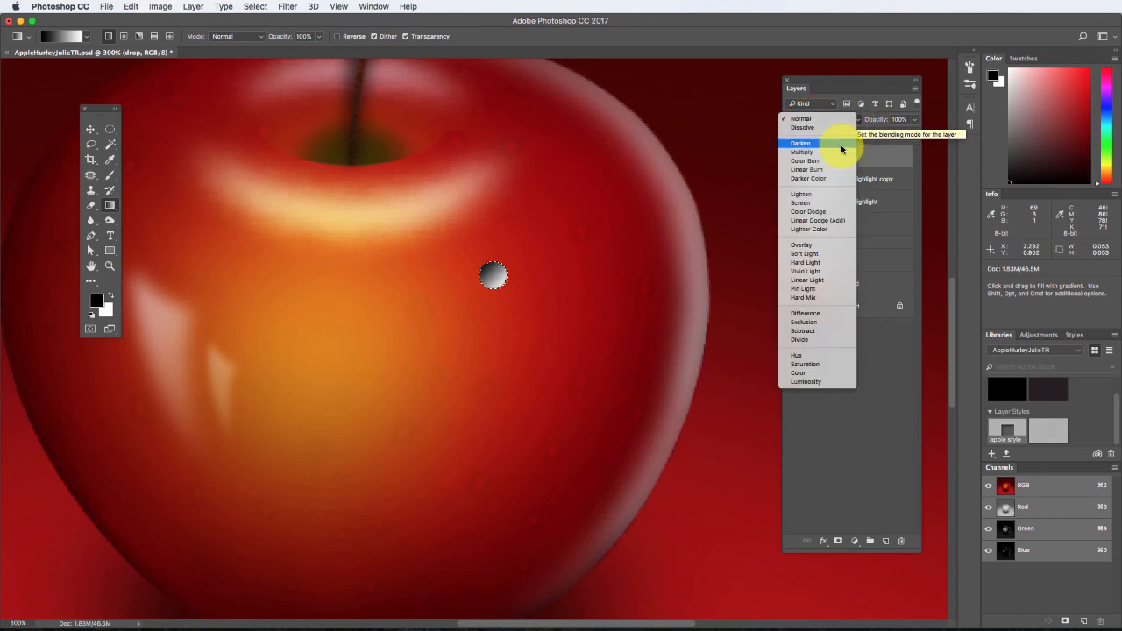
{"action": "left_click", "coordinate": [828, 249]}
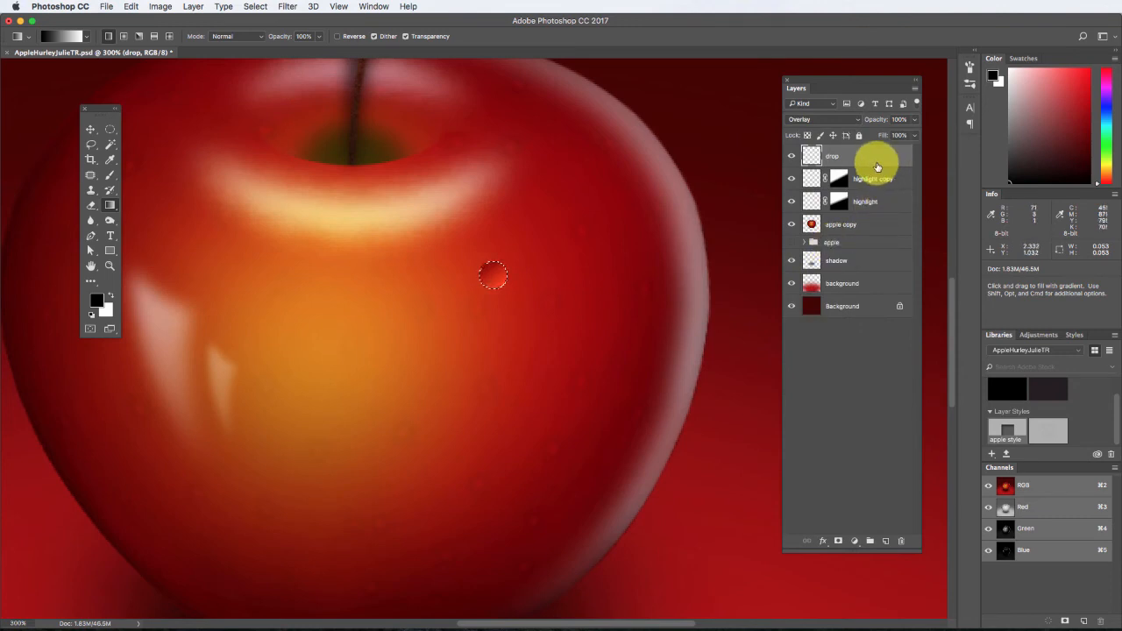
Add an Inner Shadow effect to the "drop" layer with Linear Burn blending and 40% opacity.
{"action": "left_click", "coordinate": [823, 541]}
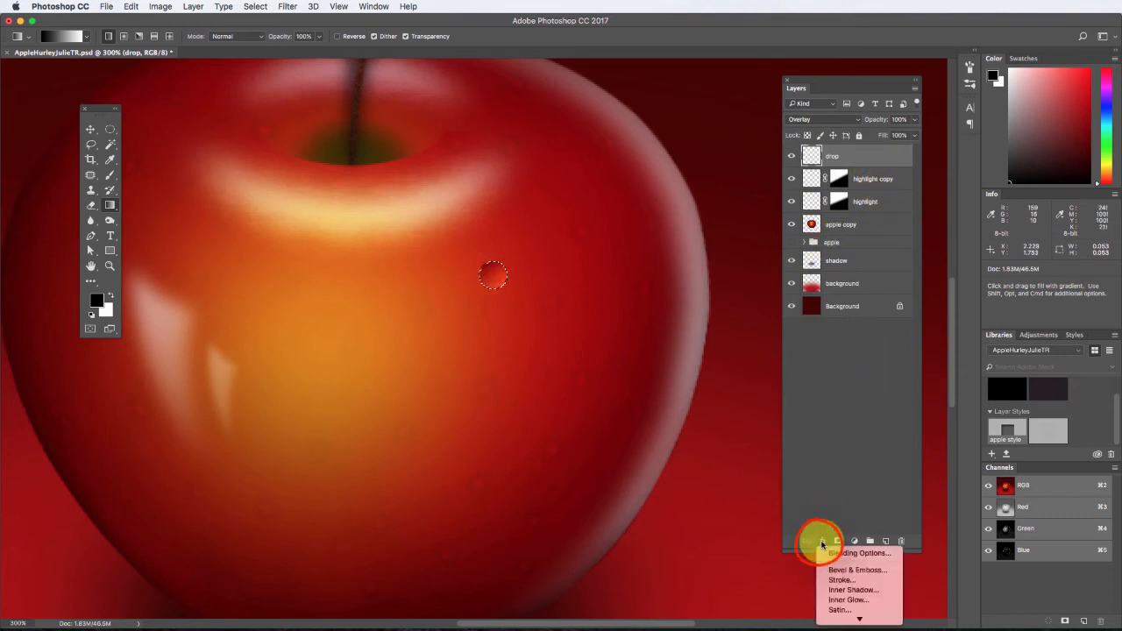
{"action": "left_click", "coordinate": [850, 590]}
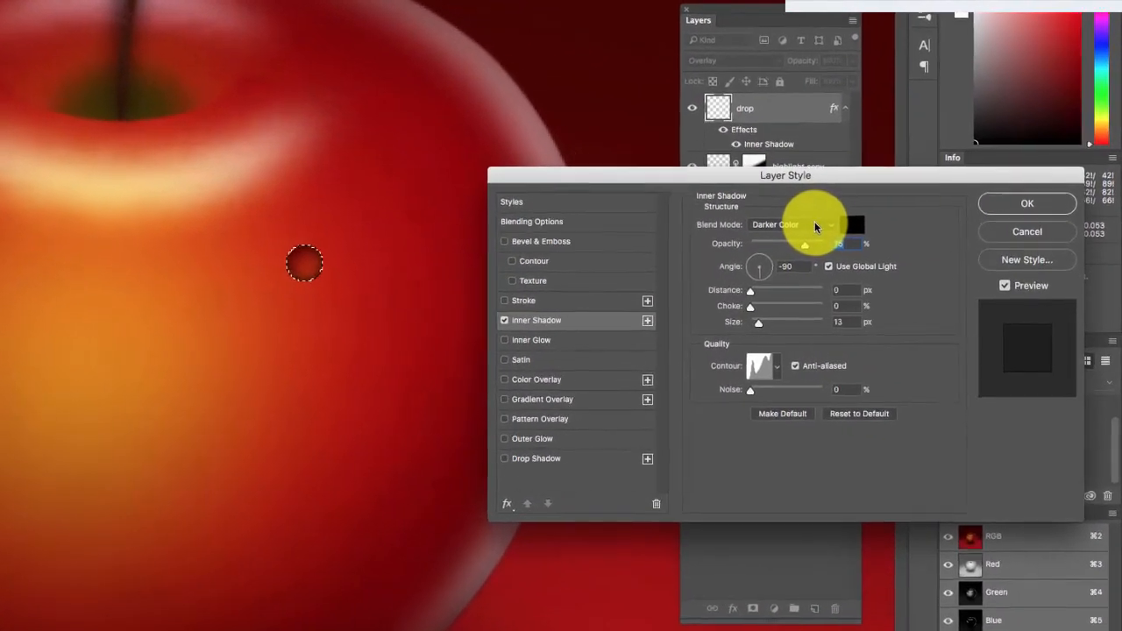
{"action": "left_click", "coordinate": [840, 233]}
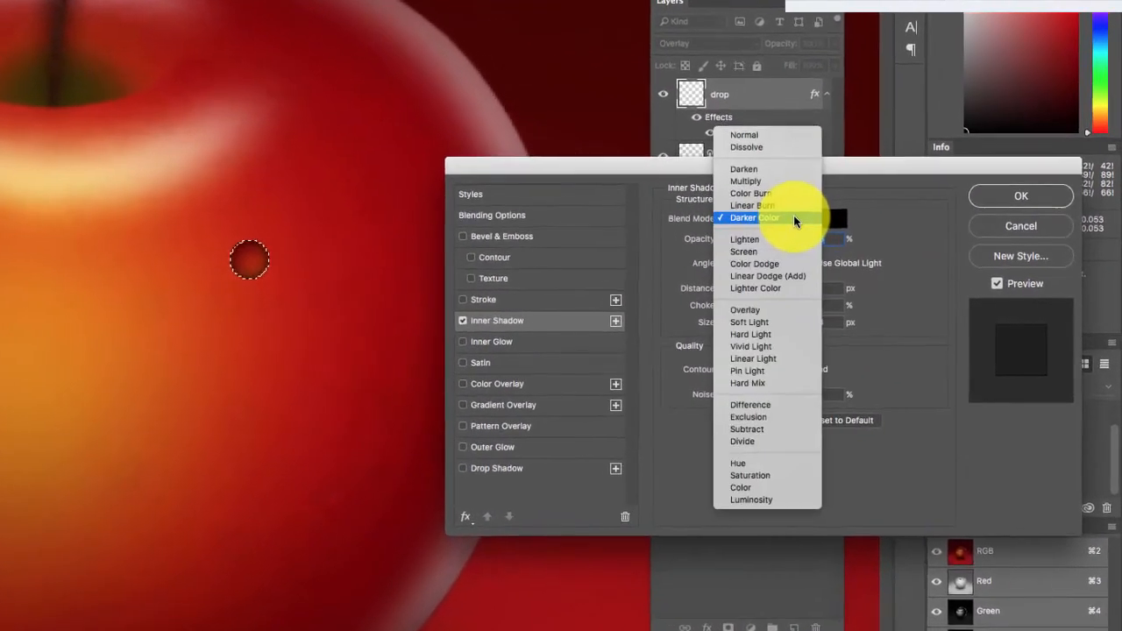
{"action": "left_click", "coordinate": [768, 201]}
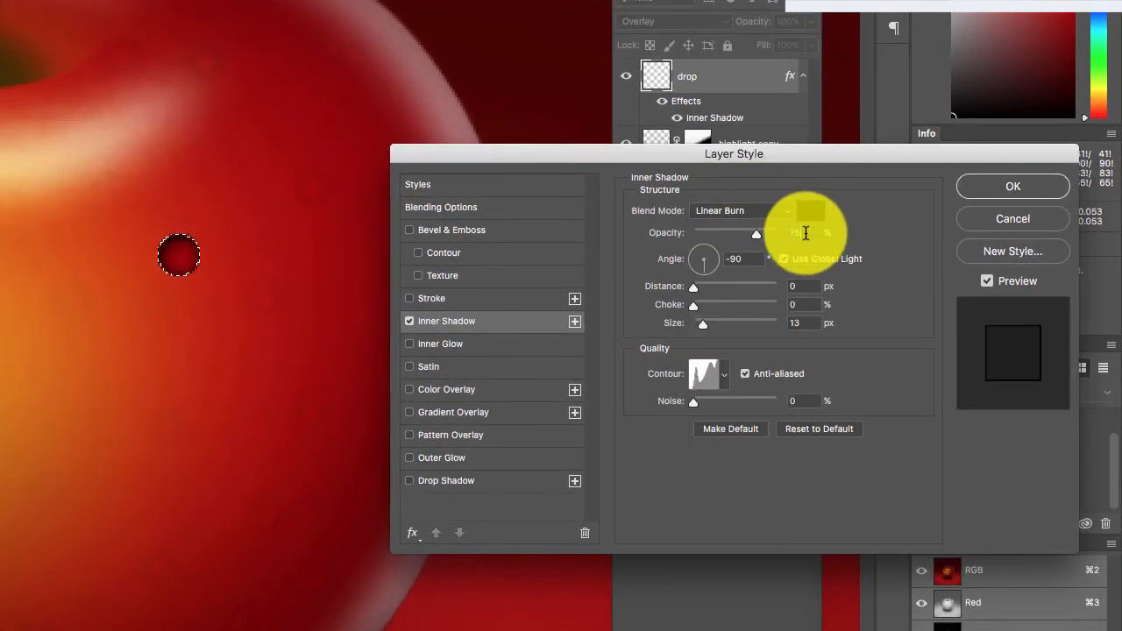
{"action": "type", "text": "40"}
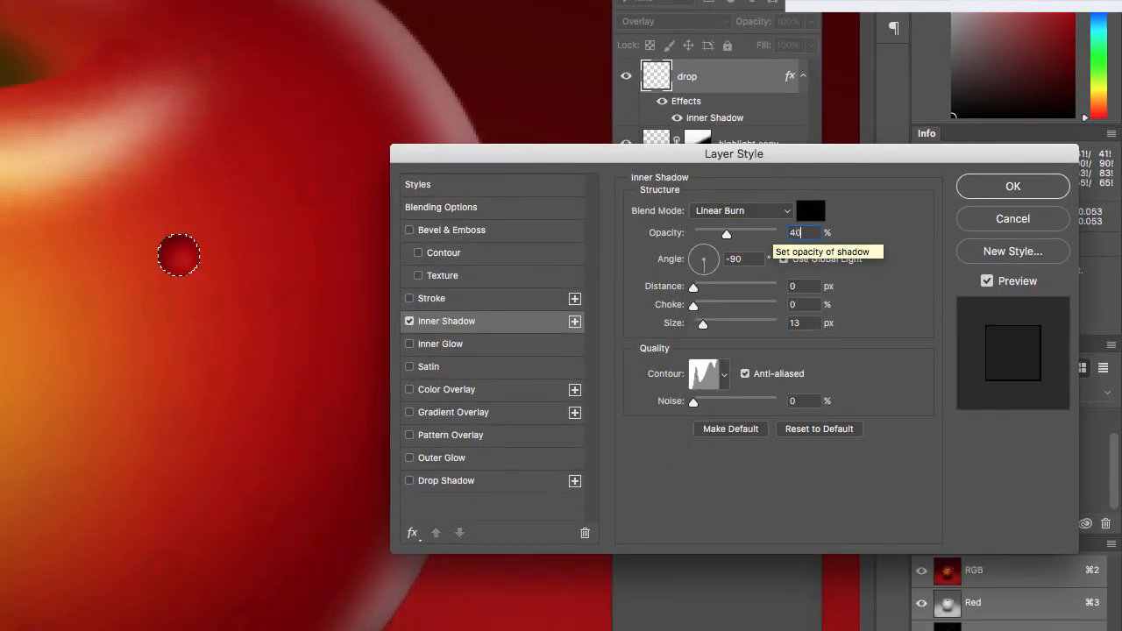
Turn off global light for the inner shadow and set its distance to 2 px.
{"action": "left_click", "coordinate": [775, 254]}
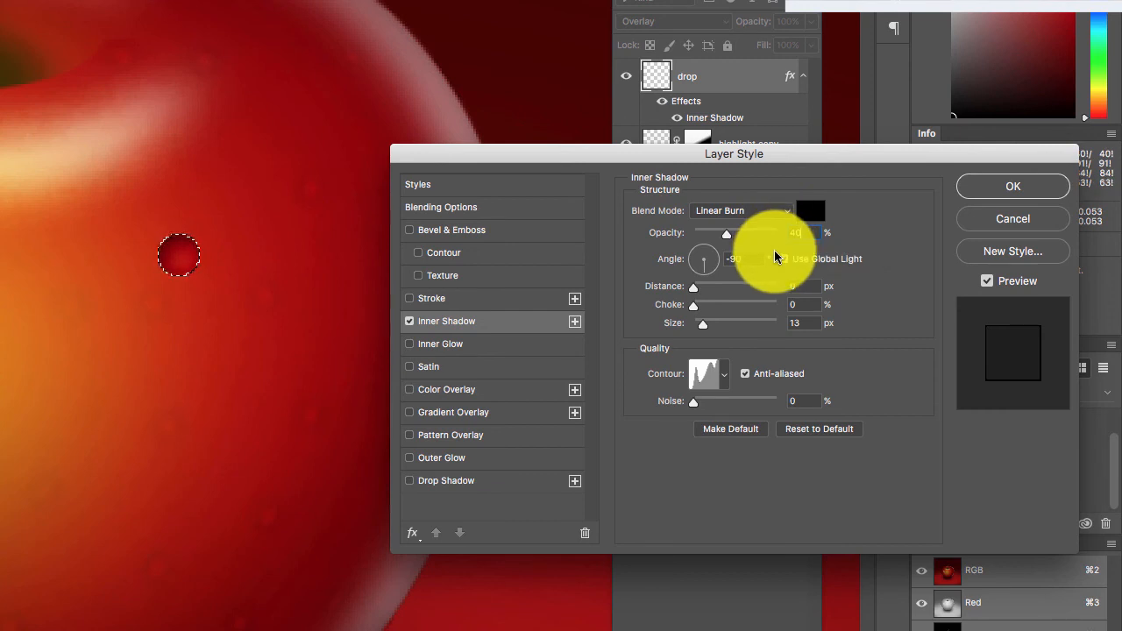
{"action": "key", "text": "Tab"}
{"action": "type", "text": "30"}
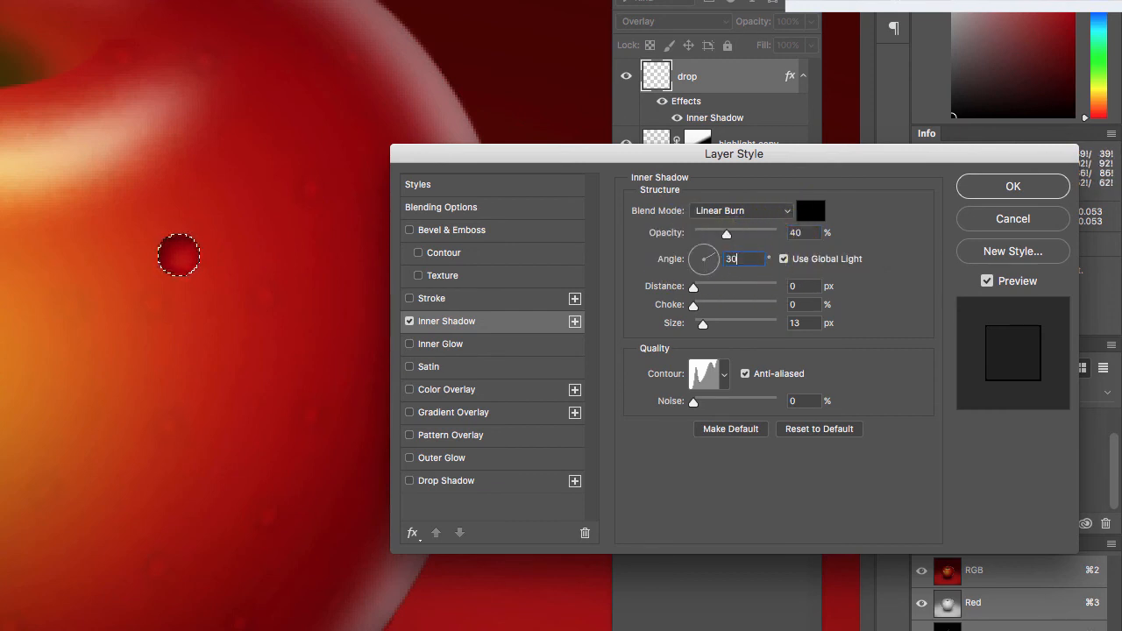
{"action": "left_click", "coordinate": [785, 261]}
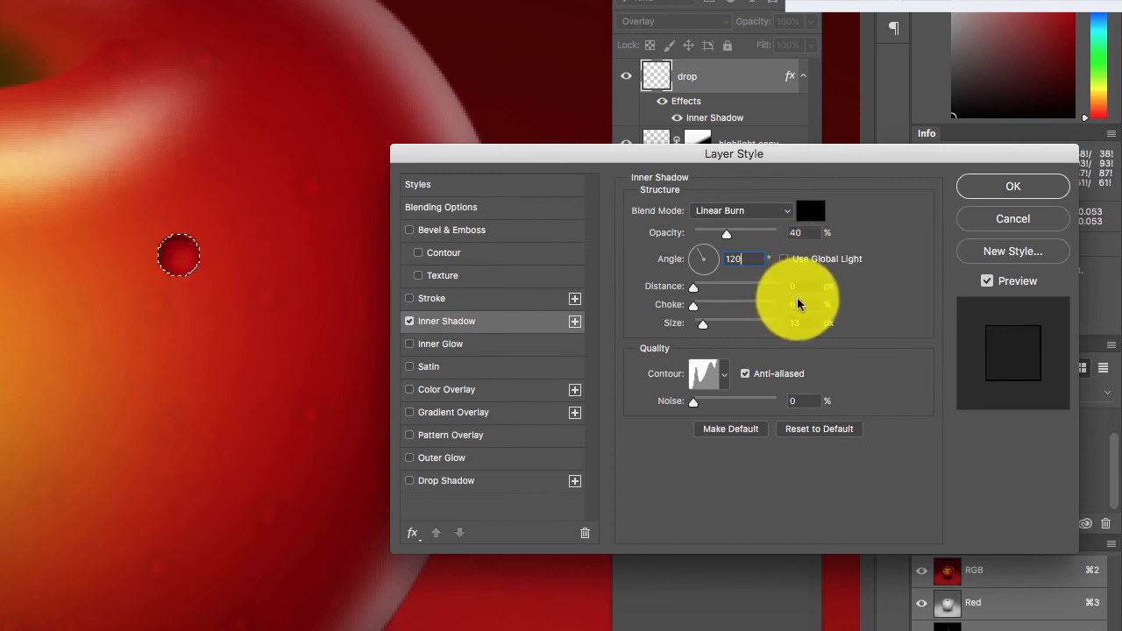
{"action": "key", "text": "Tab"}
{"action": "type", "text": "2"}
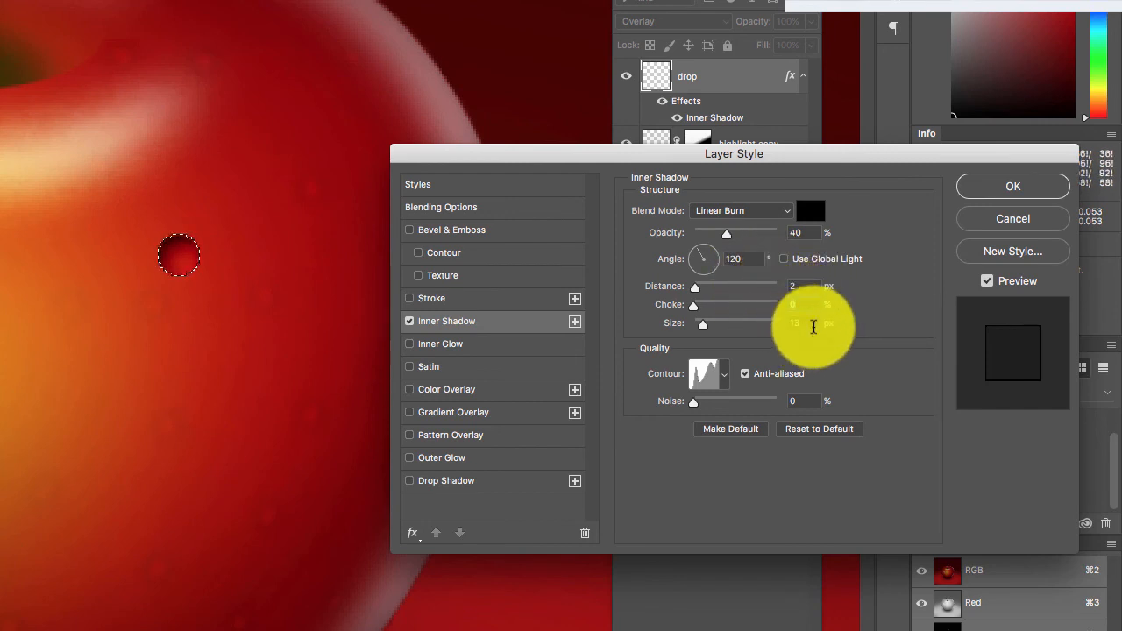
Set the inner shadow's size to 5 px and angle to 30°, and give it a linear contour.
{"action": "double_click", "coordinate": [806, 323]}
{"action": "type", "text": "5"}
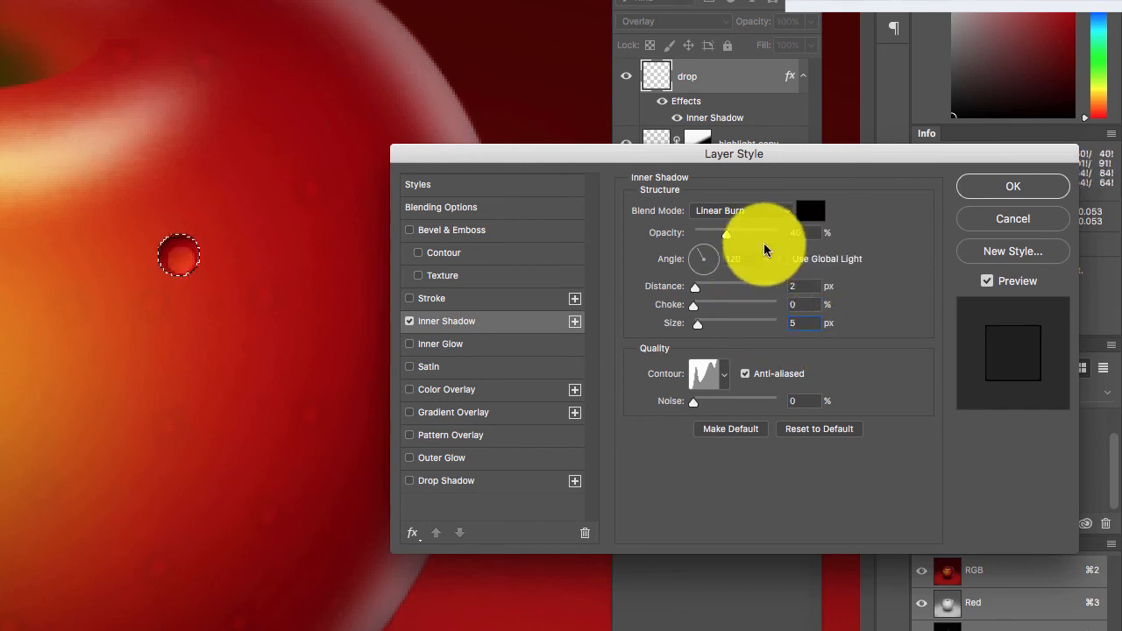
{"action": "double_click", "coordinate": [726, 258]}
{"action": "type", "text": "30"}
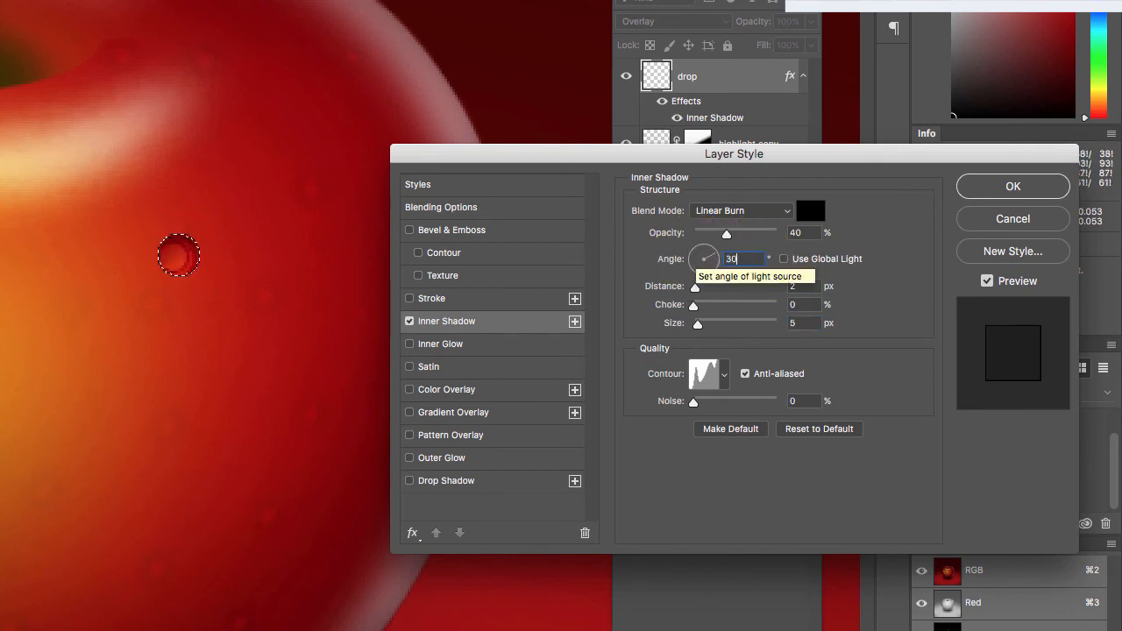
{"action": "left_click", "coordinate": [724, 375]}
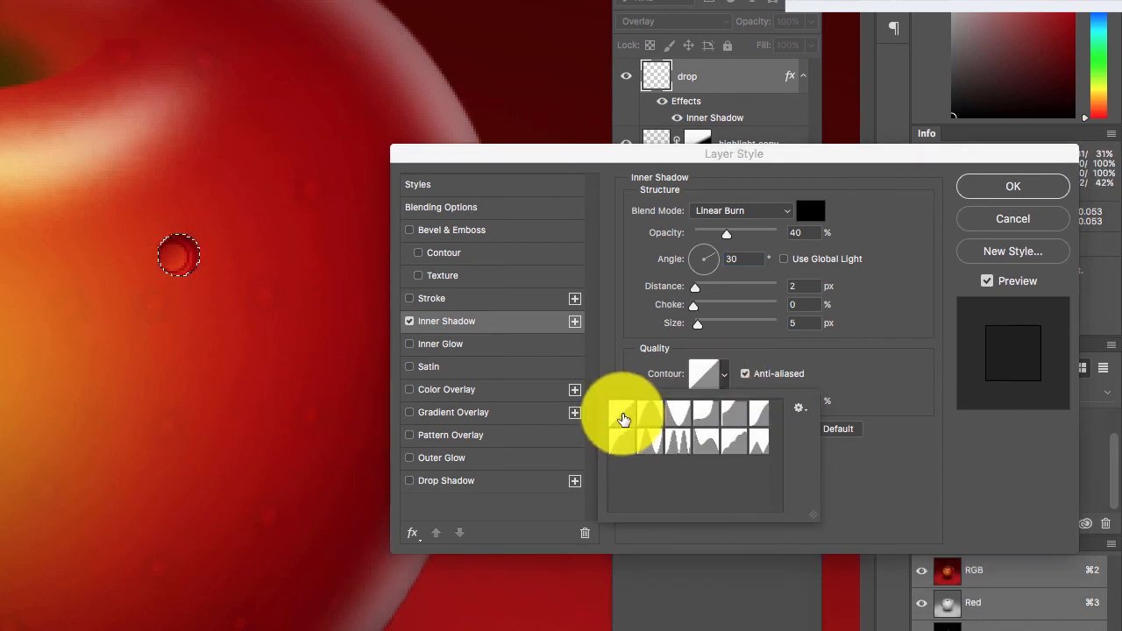
{"action": "left_click", "coordinate": [852, 376]}
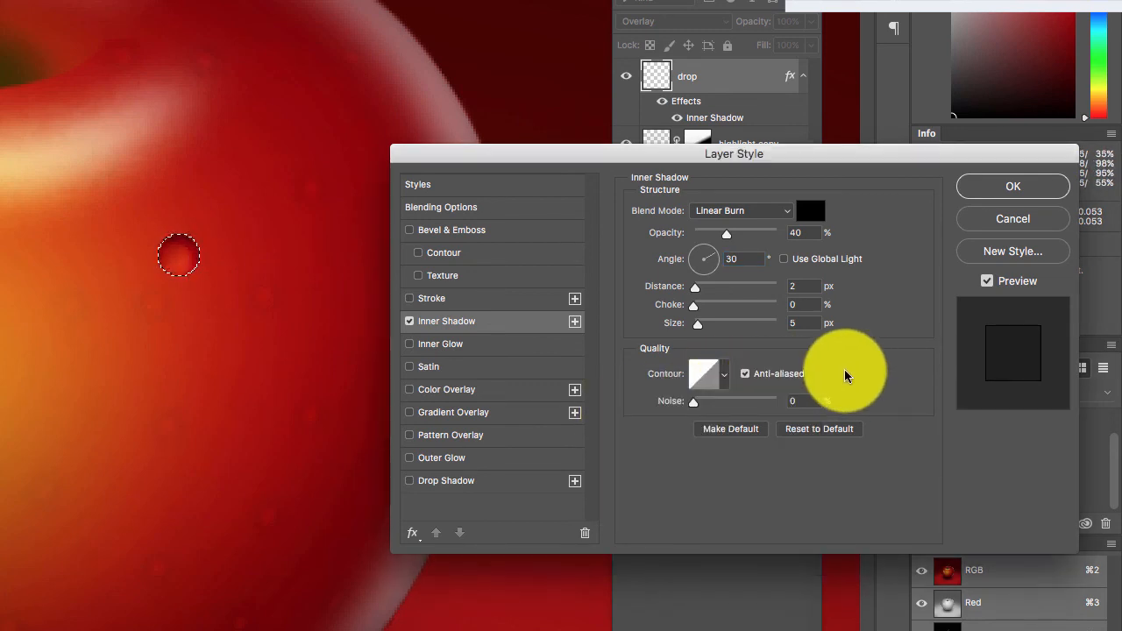
Add a Linear Burn drop shadow to the "drop" layer with 44% opacity, 127° angle, 5 px distance and 5 px size.
{"action": "left_click", "coordinate": [455, 485]}
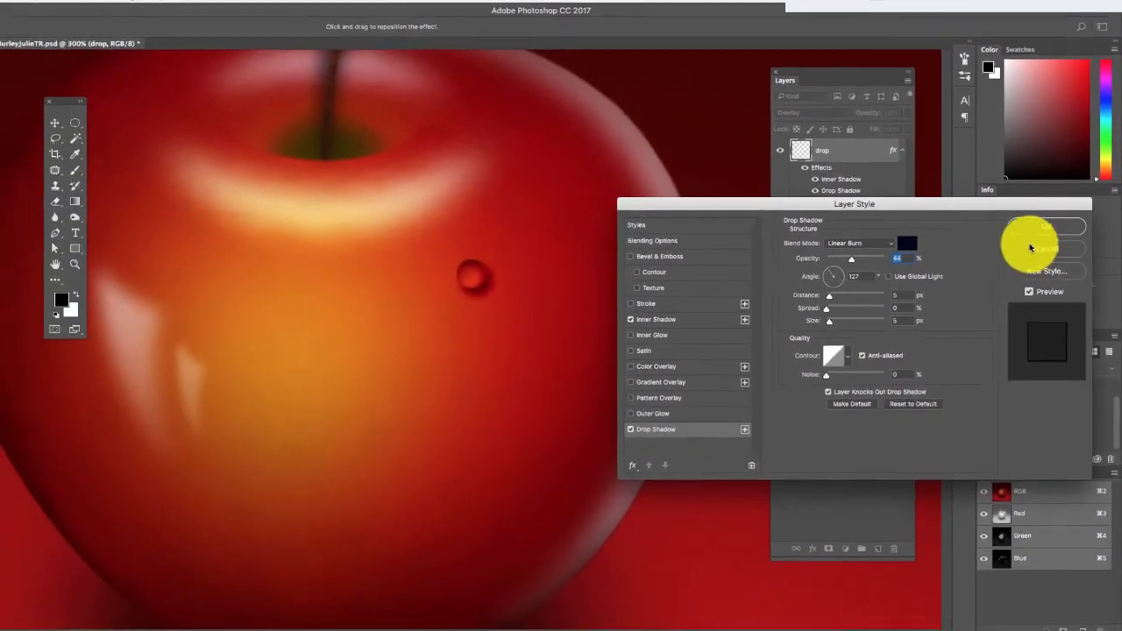
{"action": "left_click", "coordinate": [1044, 224]}
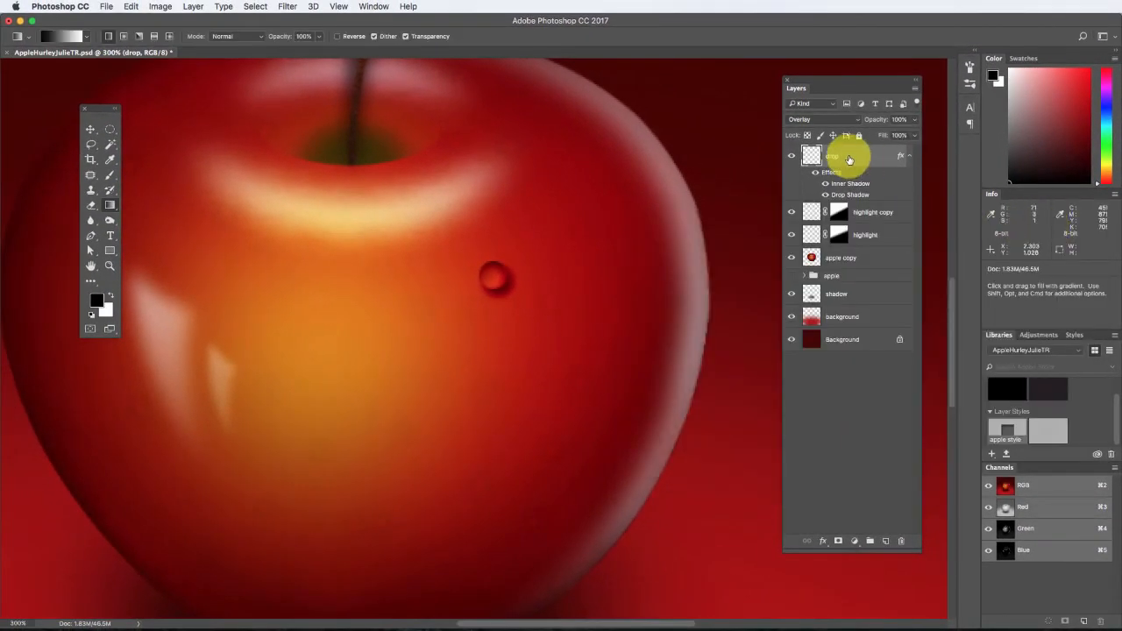
Add a new layer above "drop" and set up a 2 px brush with white as the foreground color.
{"action": "left_click", "coordinate": [887, 544]}
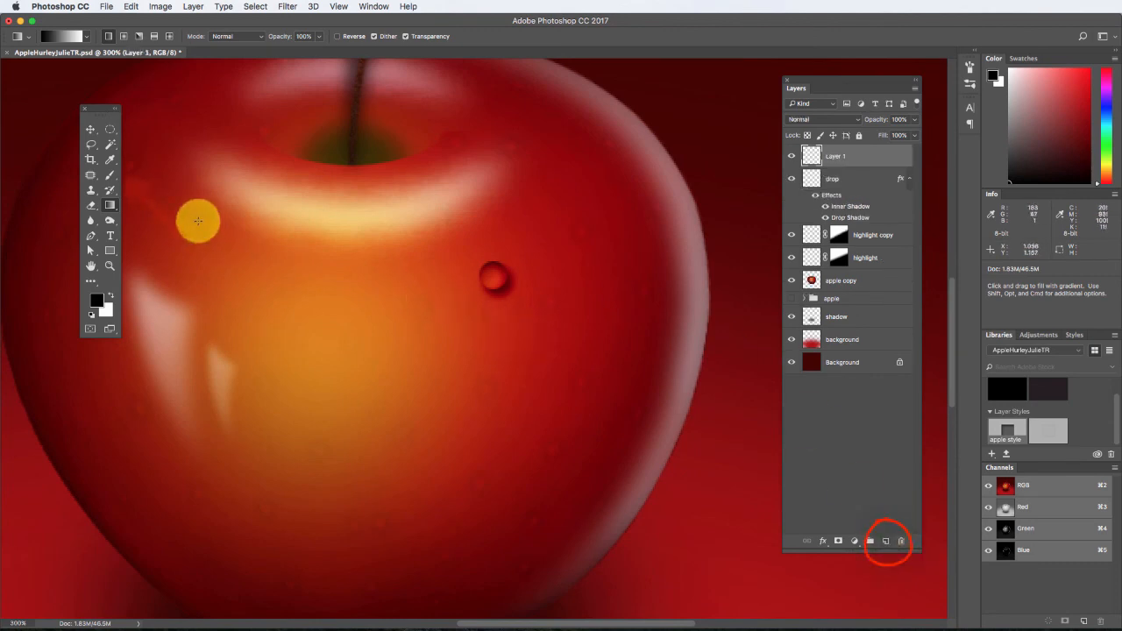
{"action": "left_click", "coordinate": [111, 177]}
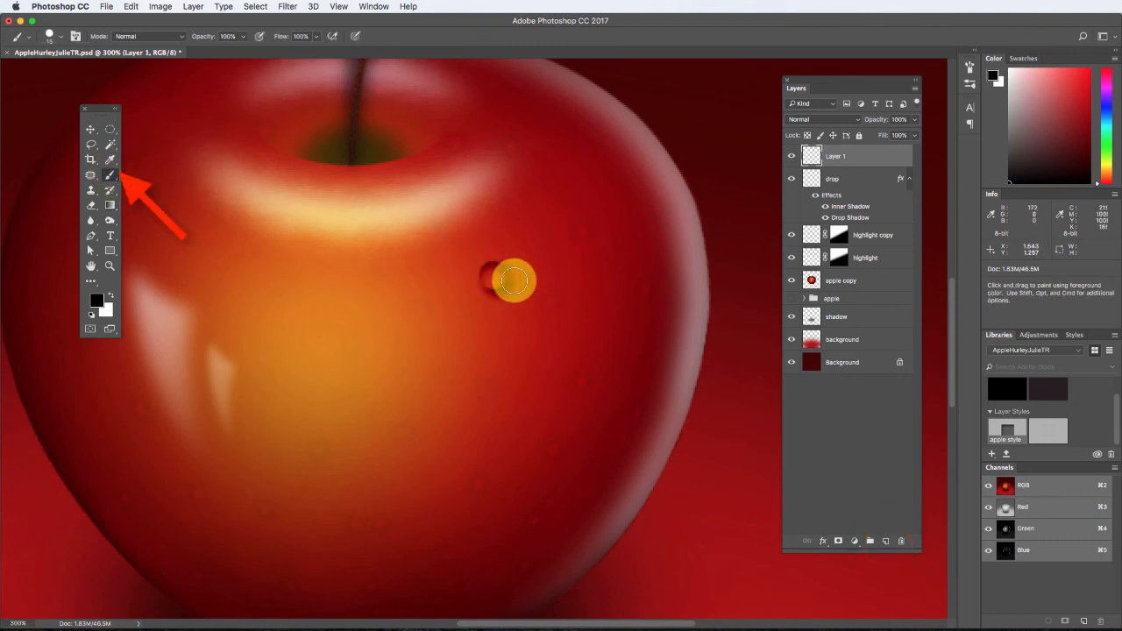
{"action": "key", "text": "bracketleft"}
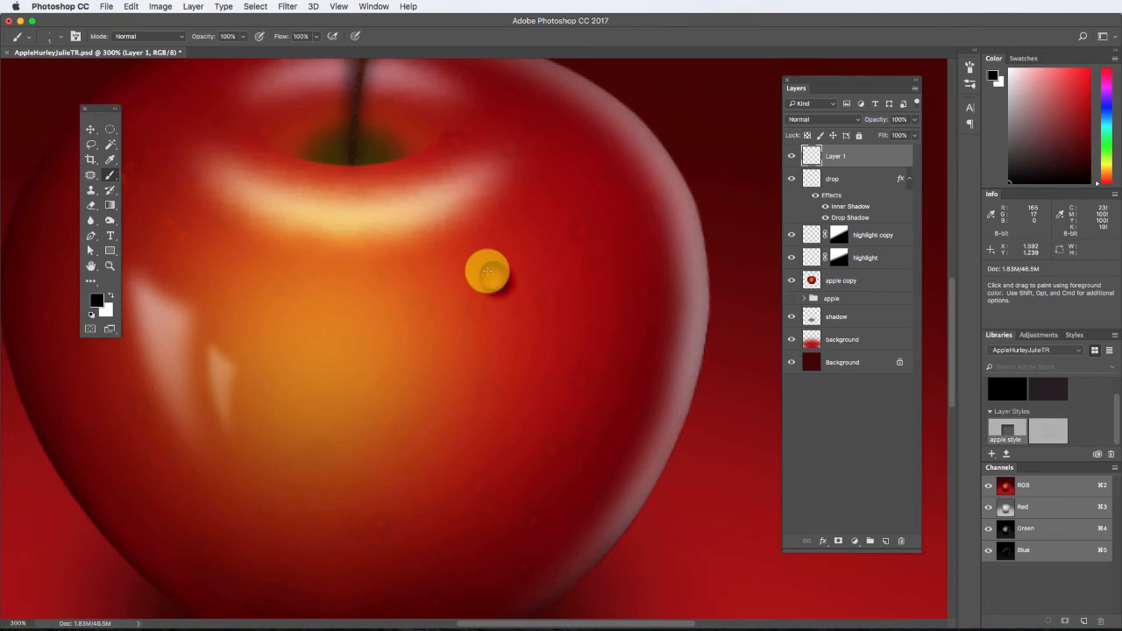
{"action": "left_click", "coordinate": [488, 271]}
{"action": "left_click", "coordinate": [110, 296]}
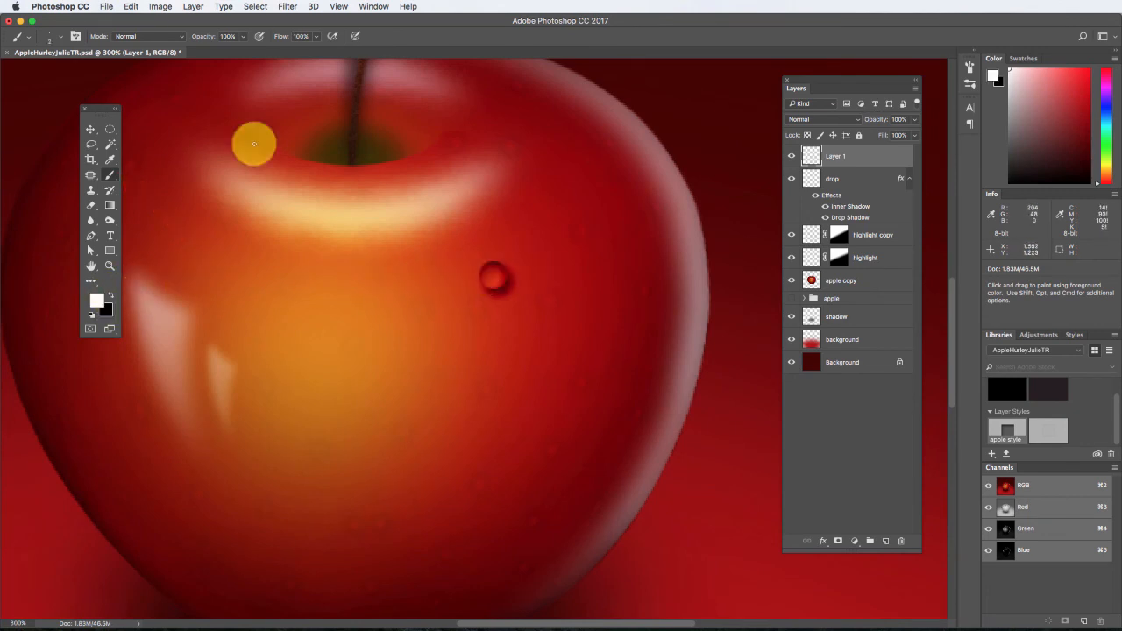
Soften the 2 px brush tip by lowering its hardness to about 8%.
{"action": "left_click", "coordinate": [50, 40]}
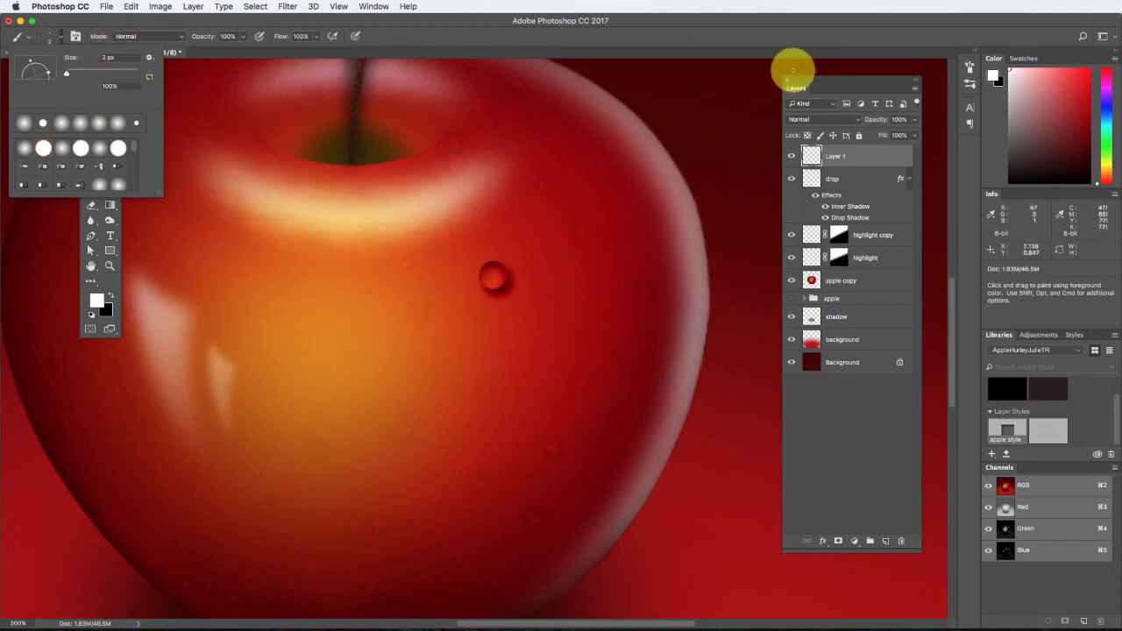
{"action": "left_click", "coordinate": [969, 66]}
{"action": "left_click", "coordinate": [969, 67]}
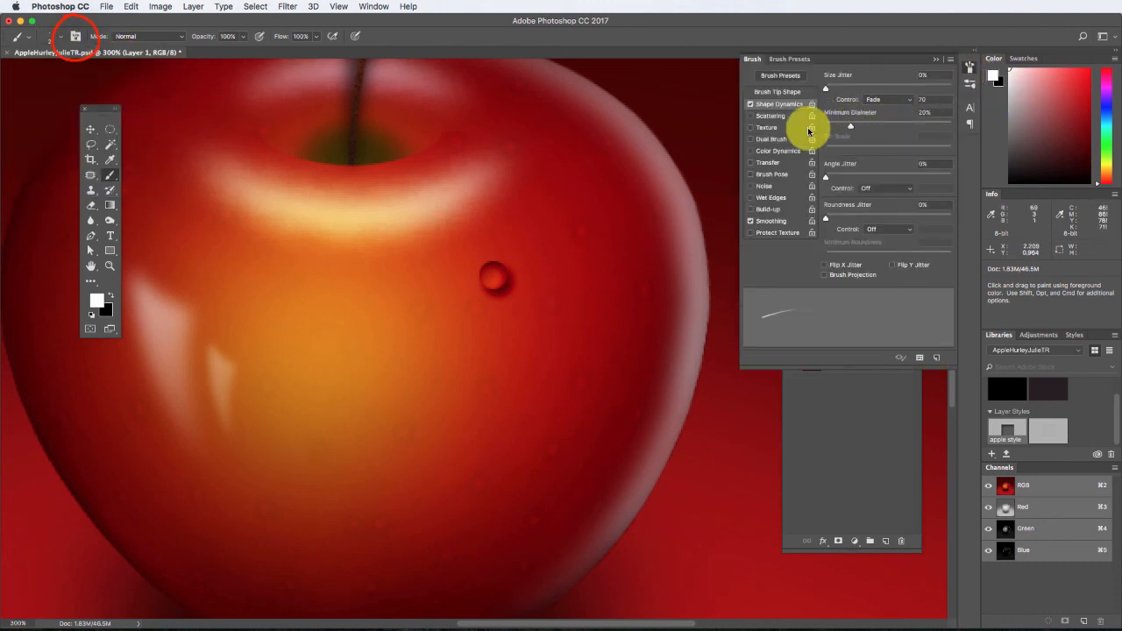
{"action": "left_click", "coordinate": [776, 94]}
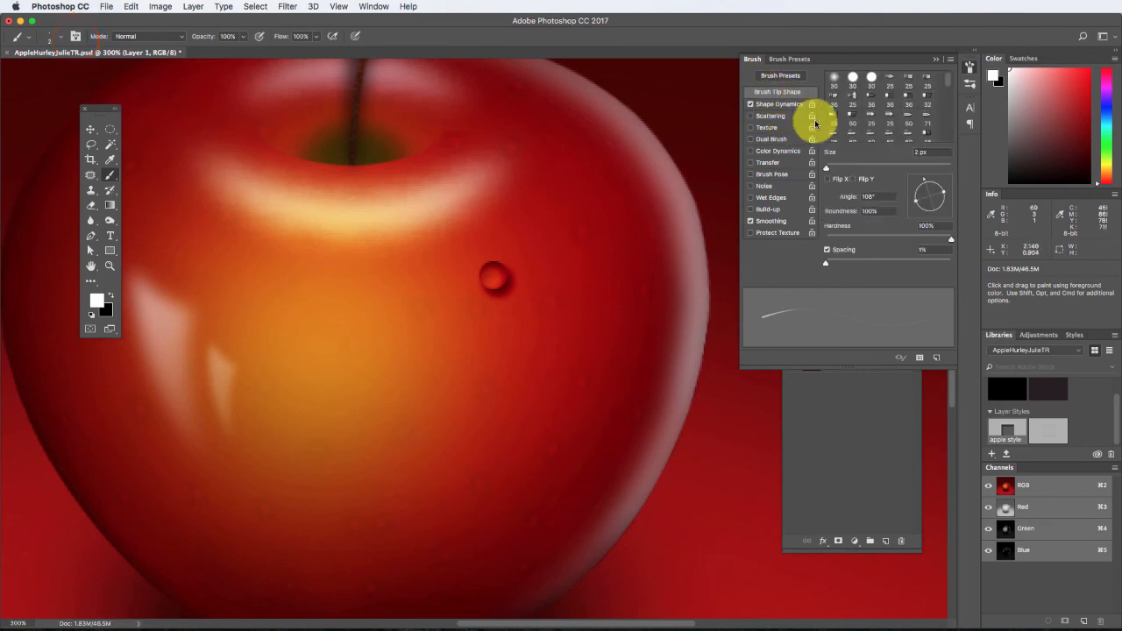
{"action": "left_click_drag", "start_coordinate": [951, 240], "coordinate": [806, 243]}
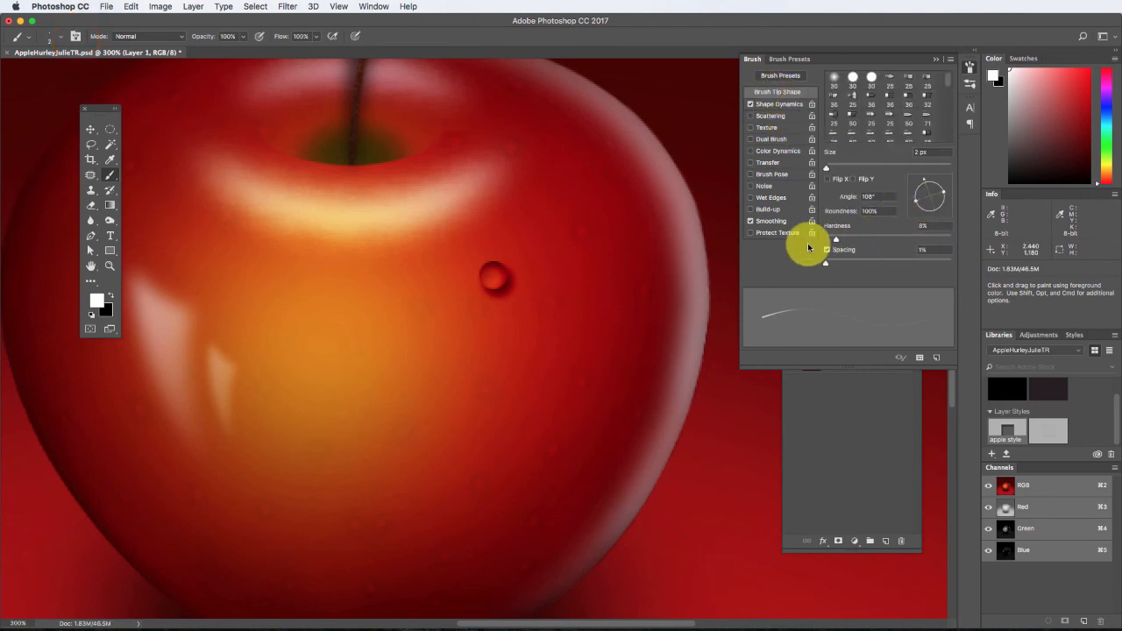
{"action": "left_click", "coordinate": [939, 60]}
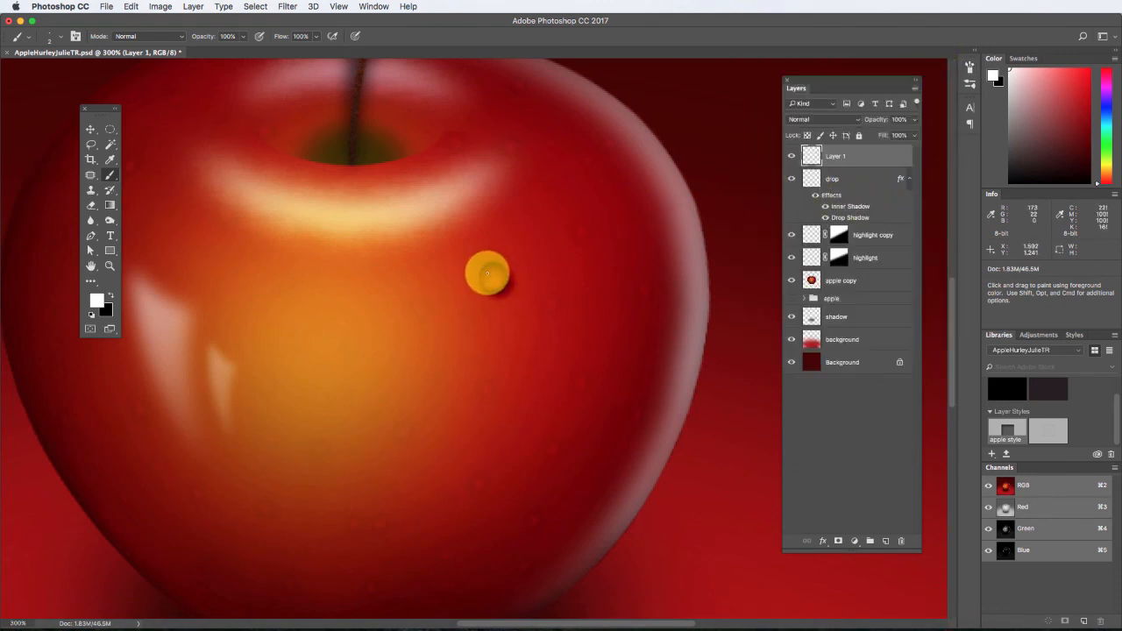
Paint a tiny white highlight dot on the water drop's upper left and lower the new layer's opacity to about 56%.
{"action": "left_click", "coordinate": [487, 275]}
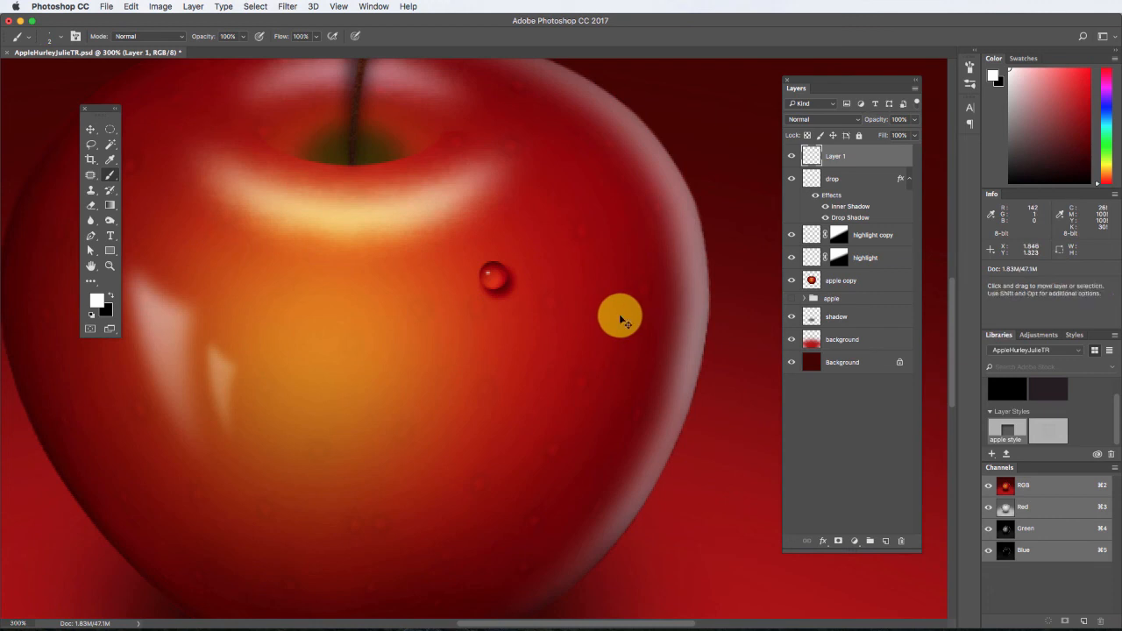
{"action": "key", "text": "super+equal"}
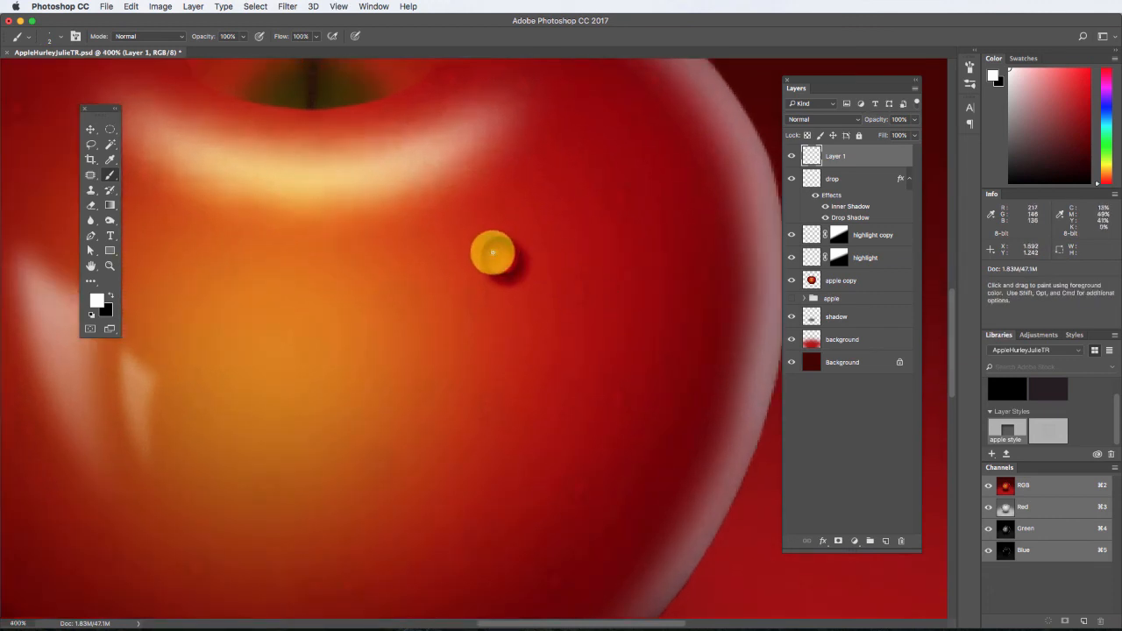
{"action": "key", "text": "super+minus"}
{"action": "key", "text": "super+minus"}
{"action": "key", "text": "super+minus"}
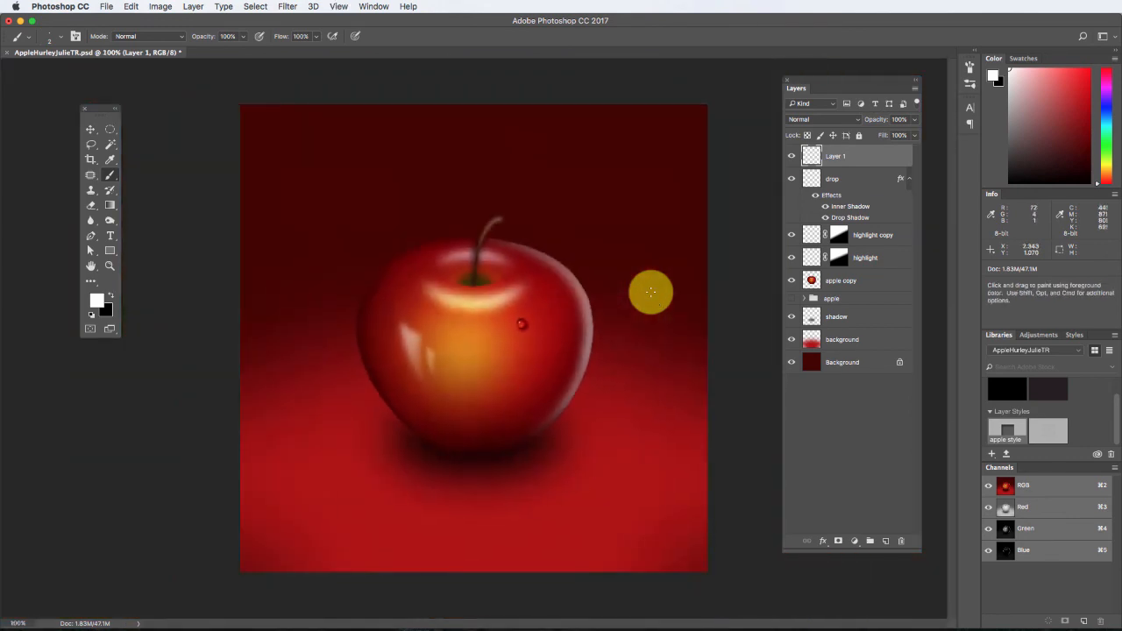
{"action": "left_click_drag", "start_coordinate": [914, 119], "coordinate": [900, 136]}
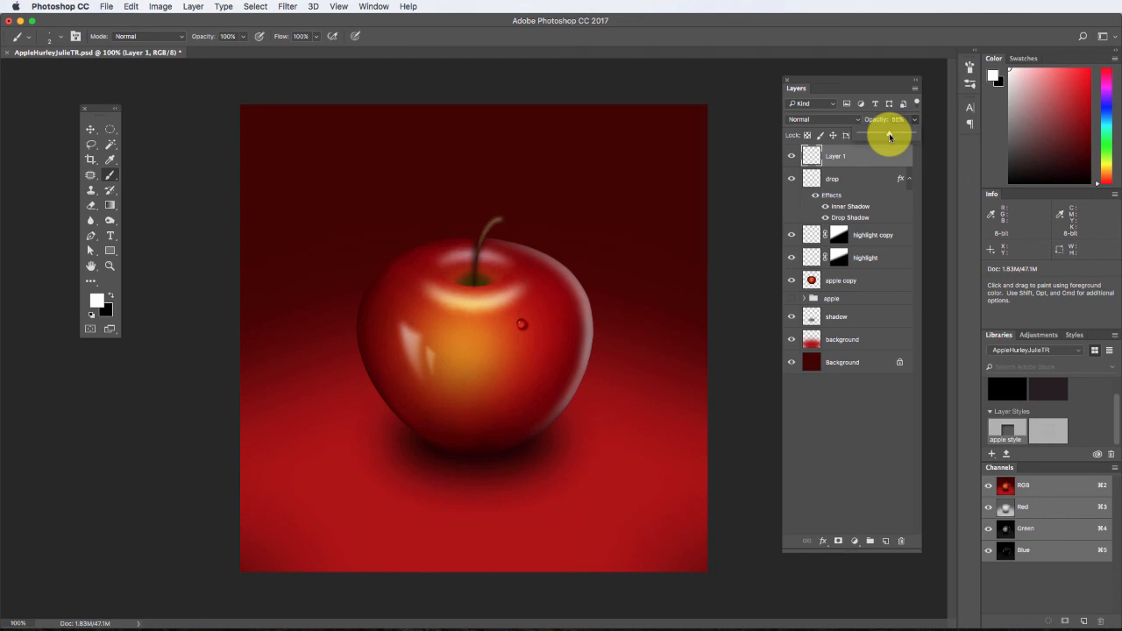
Group the "drop" layer and its highlight layer "Layer 1" into a new group named "drop 1".
{"action": "key", "text": "super+minus"}
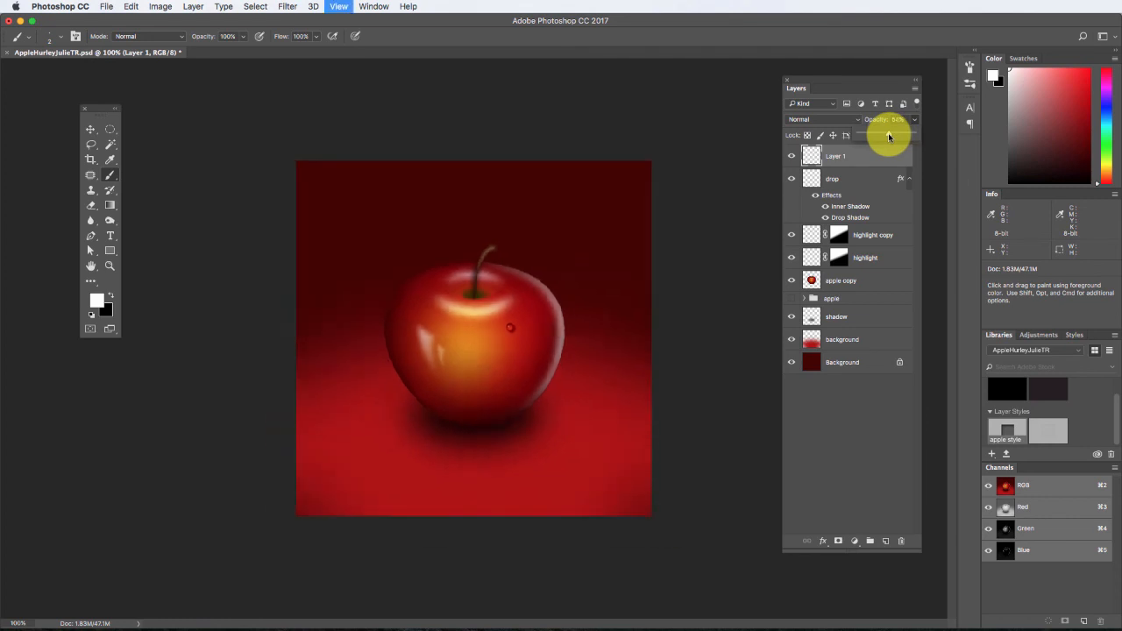
{"action": "key", "text": "super+plus"}
{"action": "key", "text": "super+plus"}
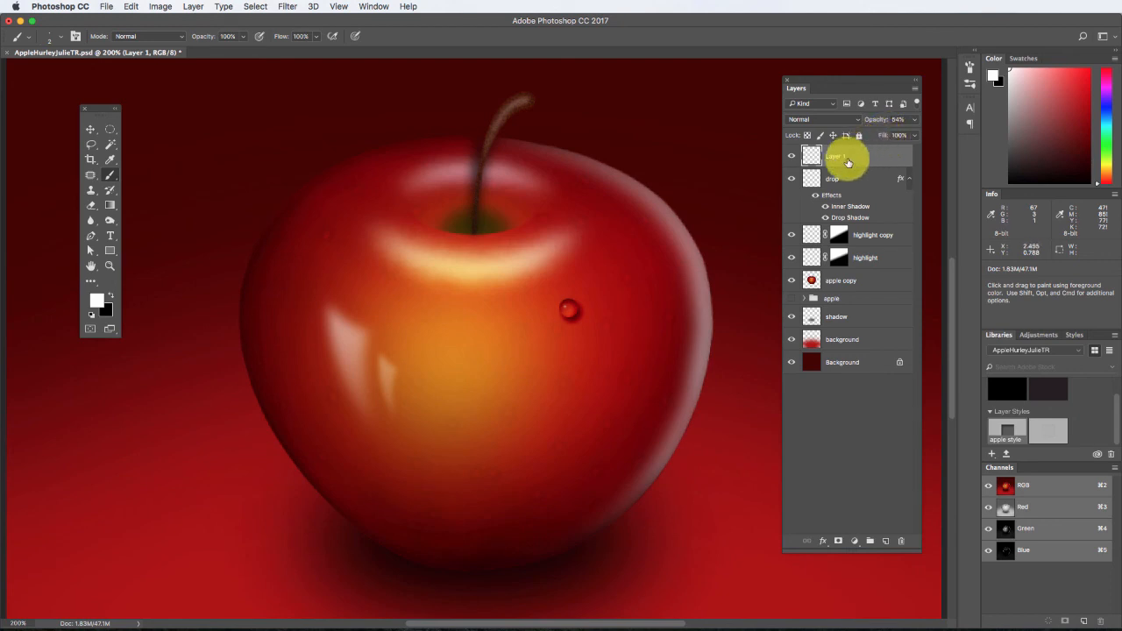
{"action": "left_click", "coordinate": [835, 180]}
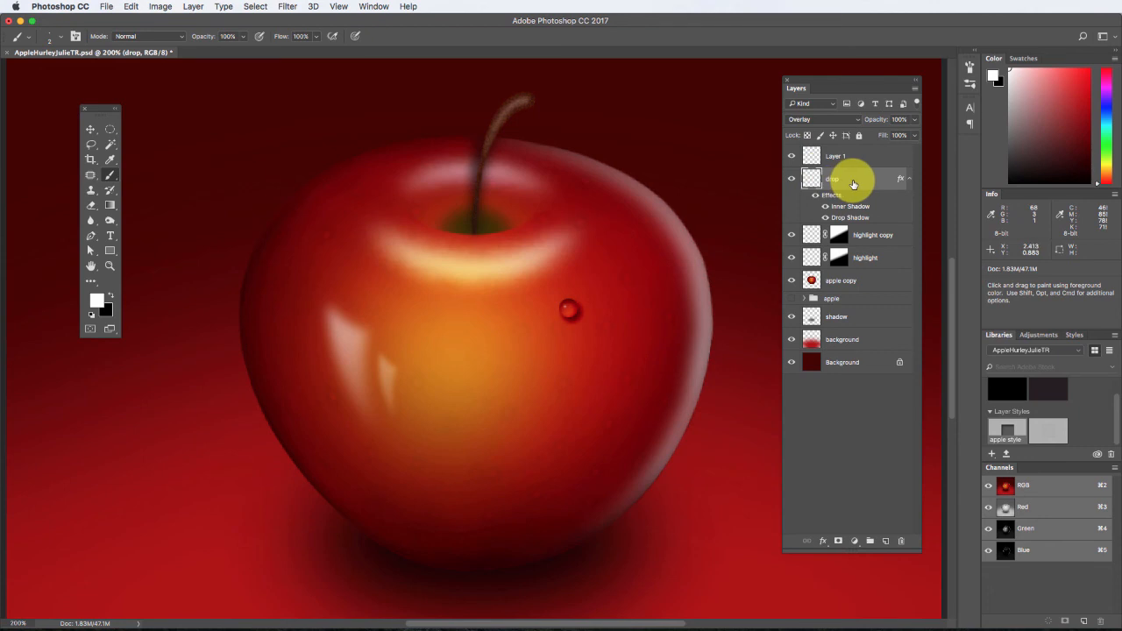
{"action": "right_click", "coordinate": [853, 183]}
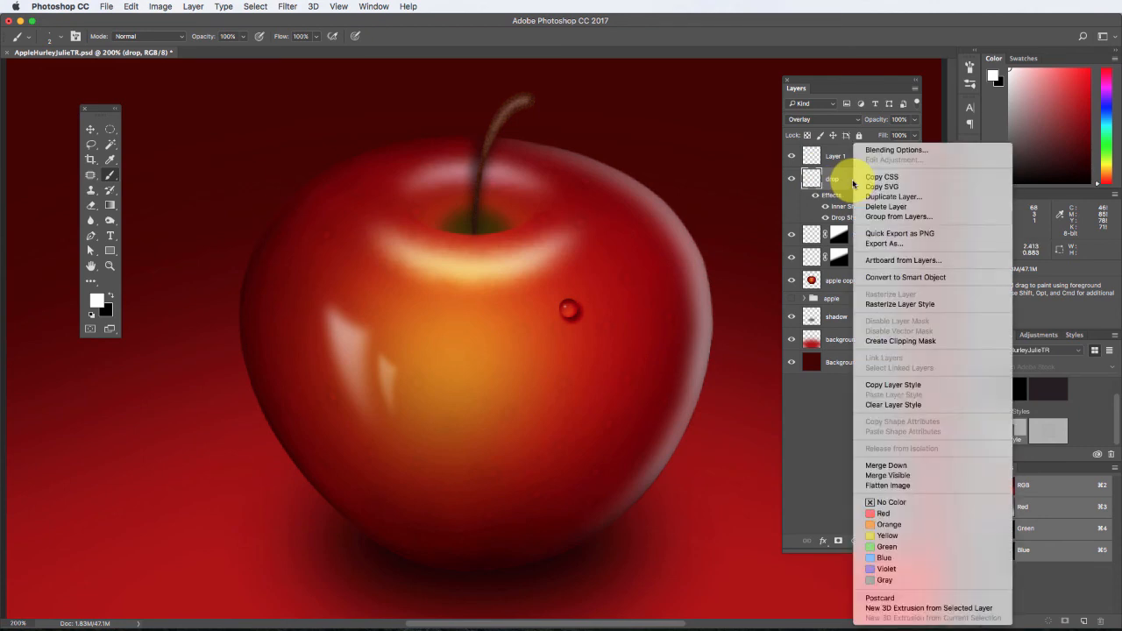
{"action": "left_click", "coordinate": [833, 157]}
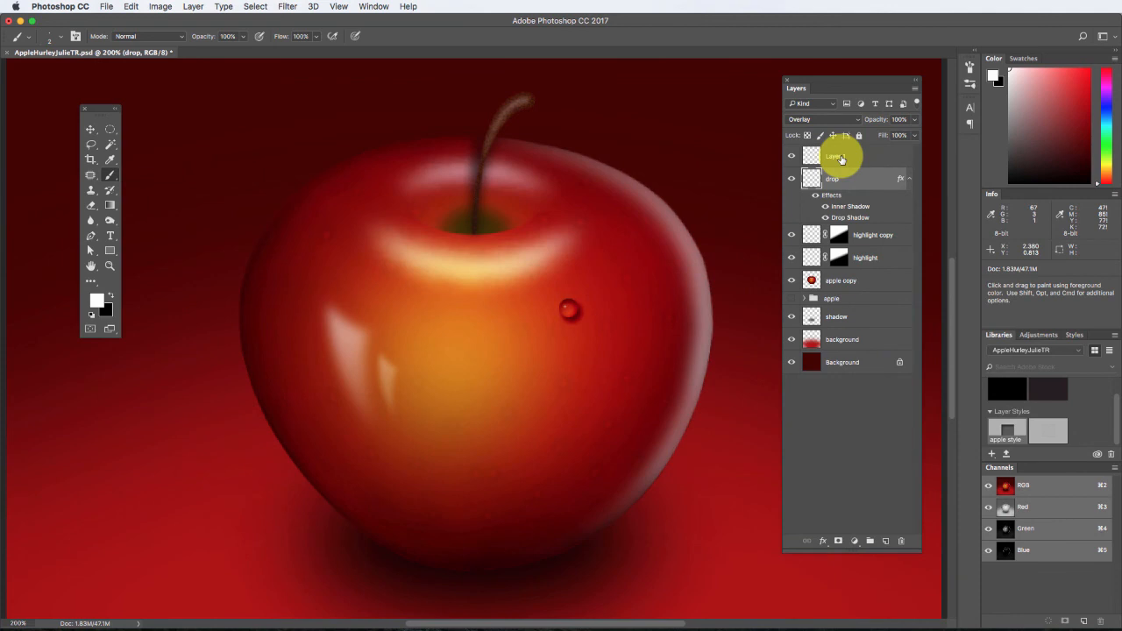
{"action": "left_click", "coordinate": [840, 158]}
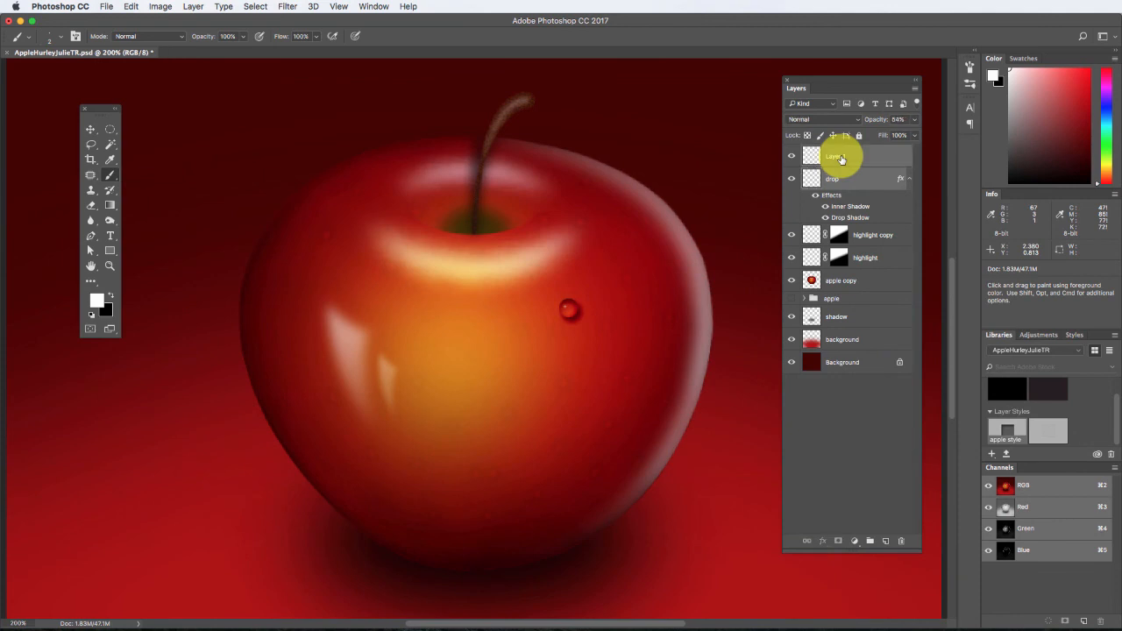
{"action": "right_click", "coordinate": [839, 158]}
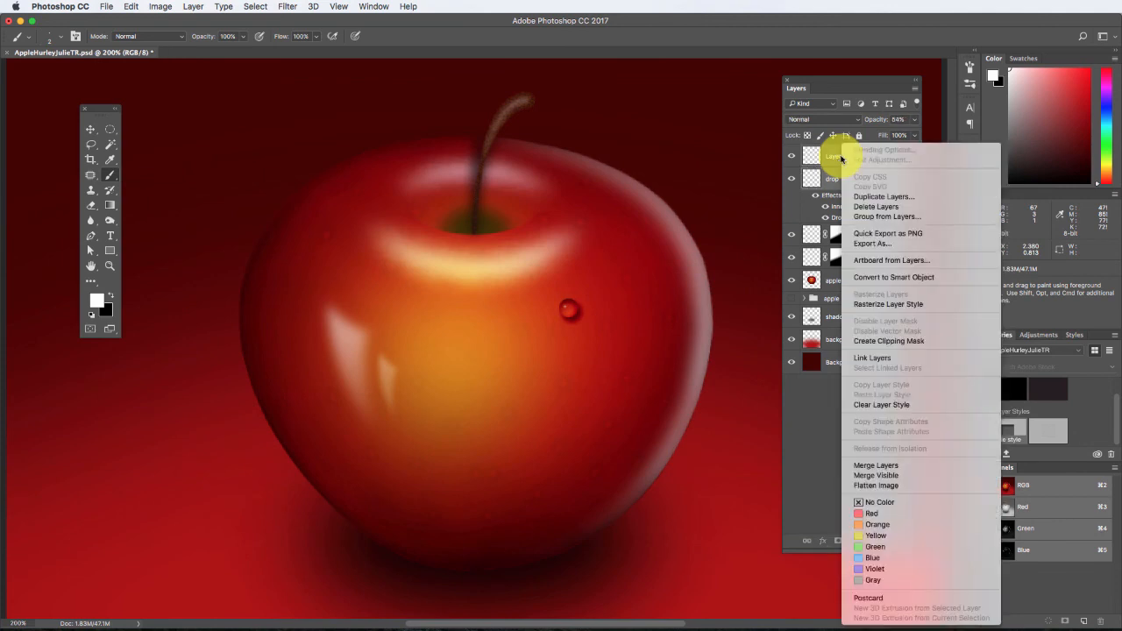
{"action": "left_click", "coordinate": [880, 217]}
{"action": "type", "text": "de"}
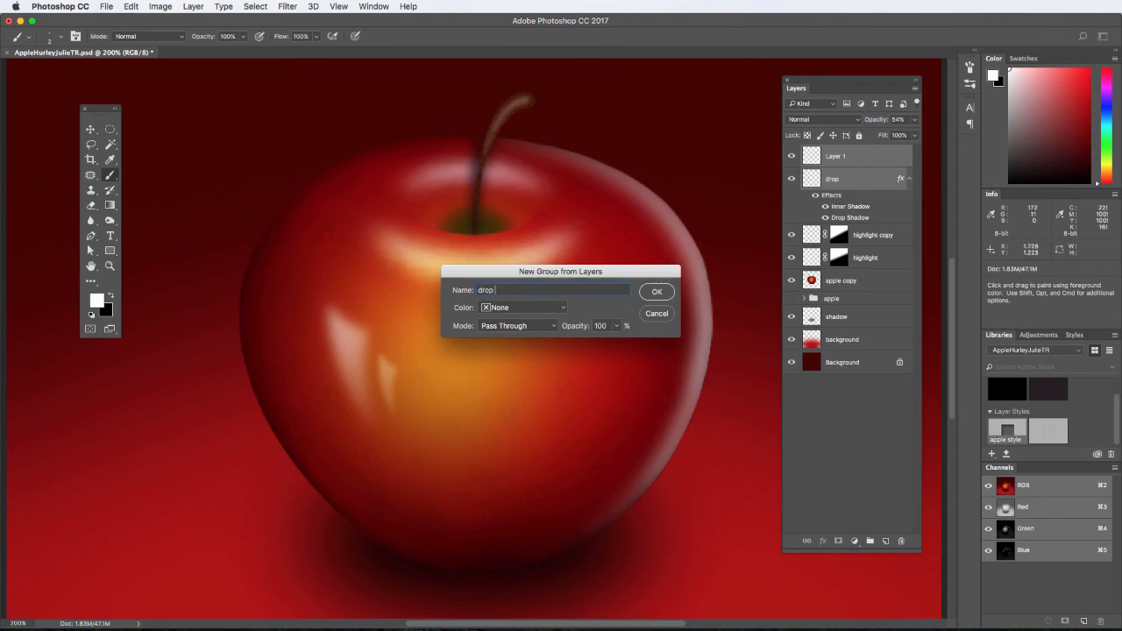
{"action": "left_click", "coordinate": [657, 292]}
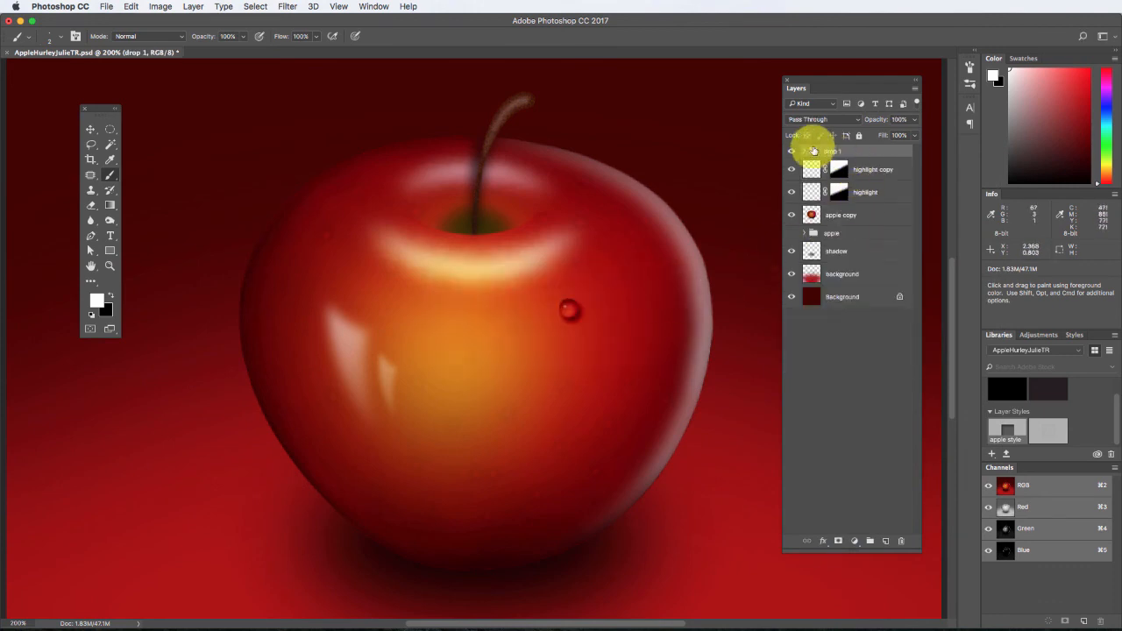
Duplicate the "drop 1" group and move the copy just up and to the left of the original water drop.
{"action": "right_click", "coordinate": [835, 150]}
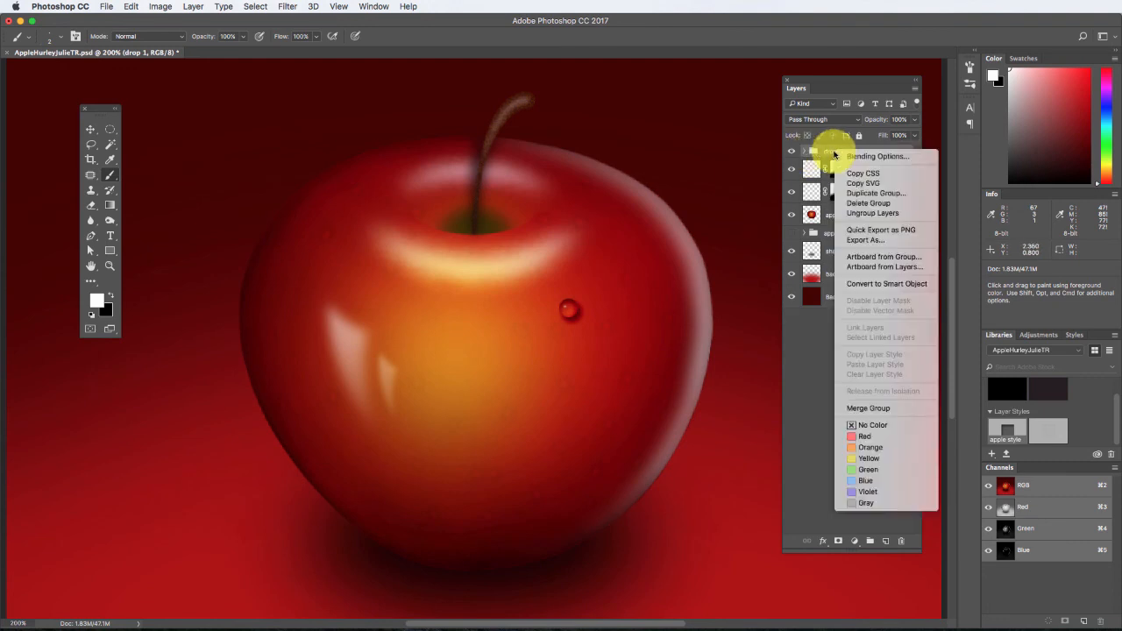
{"action": "left_click", "coordinate": [875, 193]}
{"action": "left_click", "coordinate": [656, 250]}
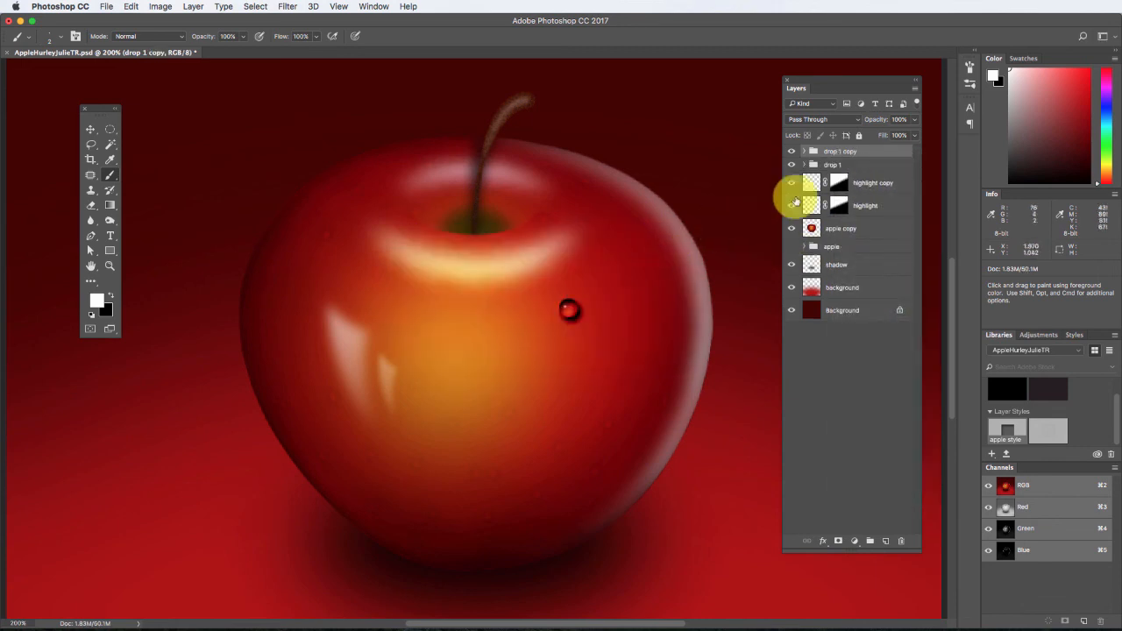
{"action": "left_click", "coordinate": [90, 129]}
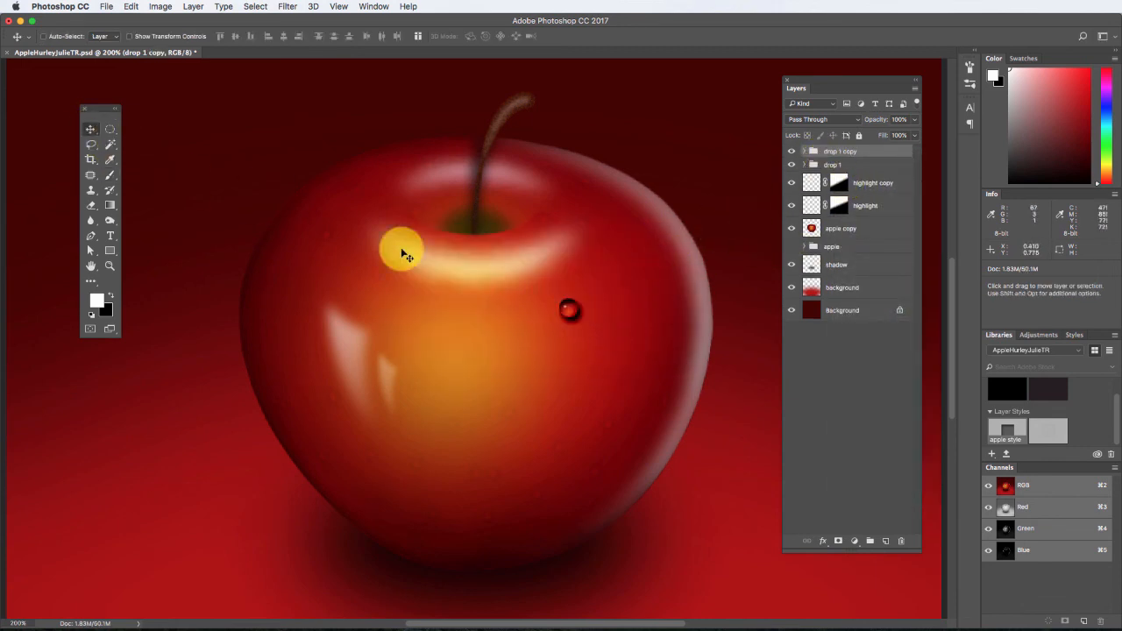
{"action": "left_click_drag", "start_coordinate": [571, 314], "coordinate": [540, 302]}
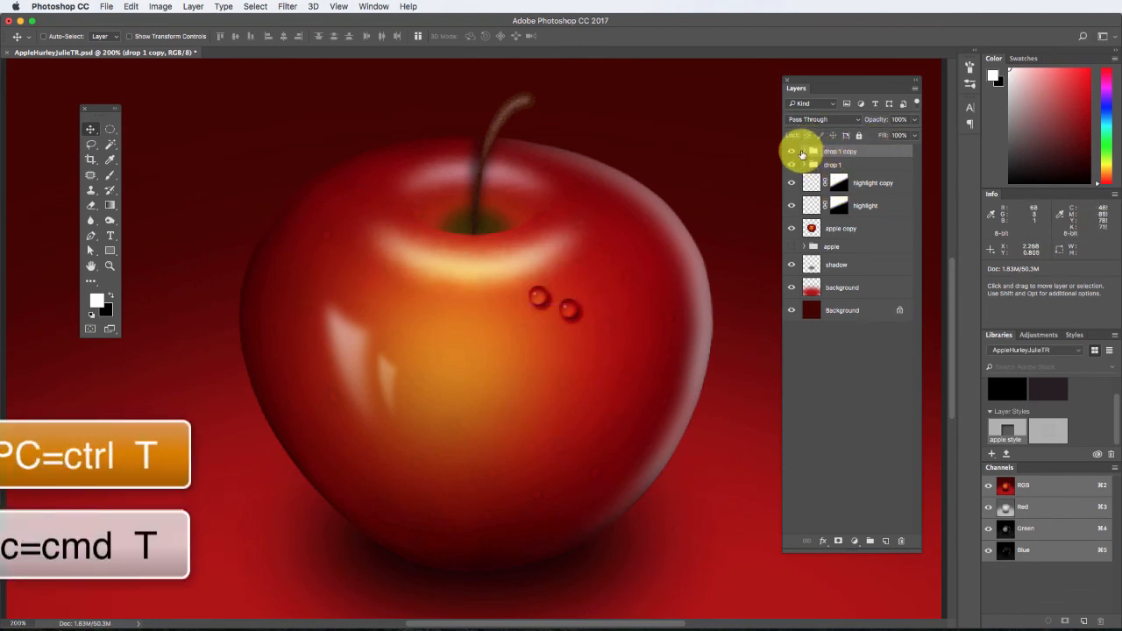
Warp the "drop" layer inside the copied group into a teardrop with a pointed tip and apply the transformation.
{"action": "left_click", "coordinate": [804, 152]}
{"action": "left_click", "coordinate": [821, 198]}
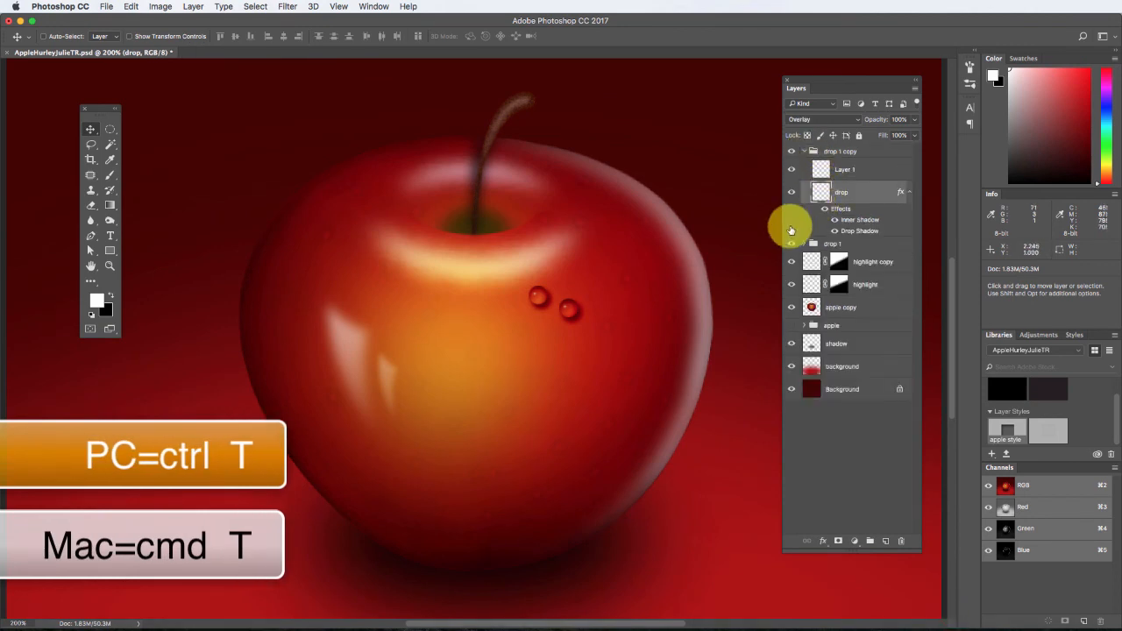
{"action": "left_click", "coordinate": [792, 243]}
{"action": "key", "text": "super+t"}
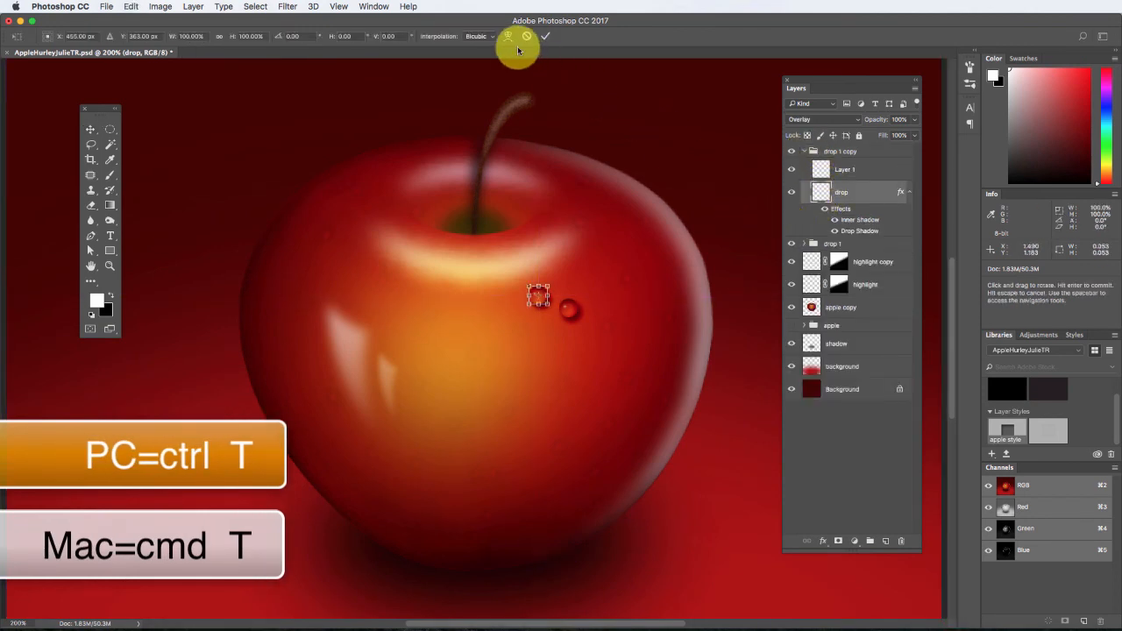
{"action": "left_click", "coordinate": [508, 37]}
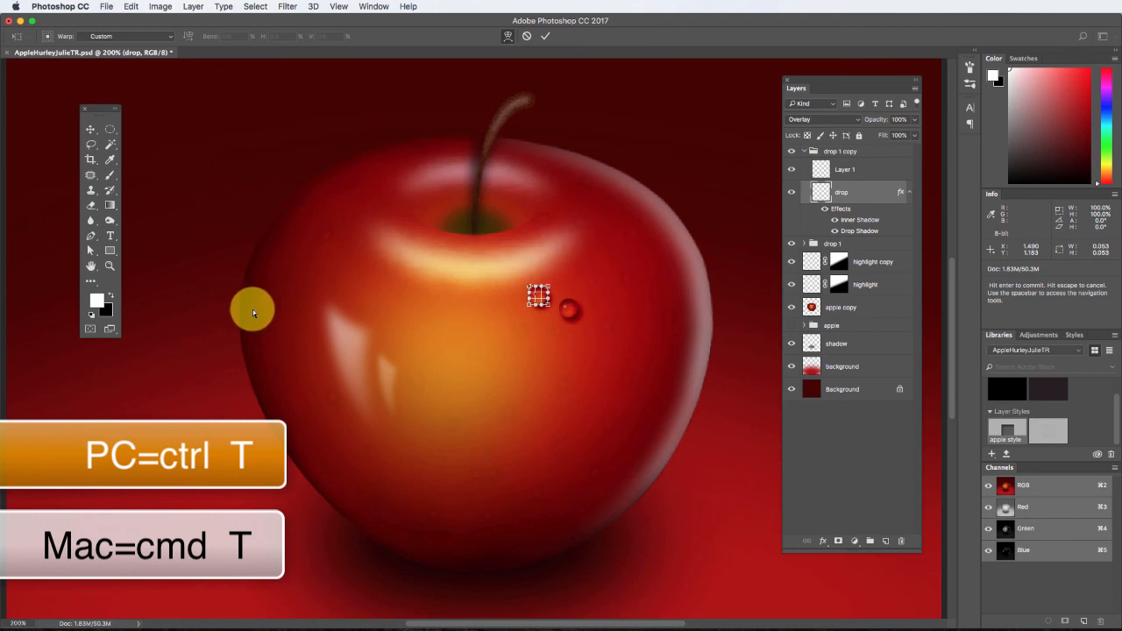
{"action": "key", "text": "super+plus"}
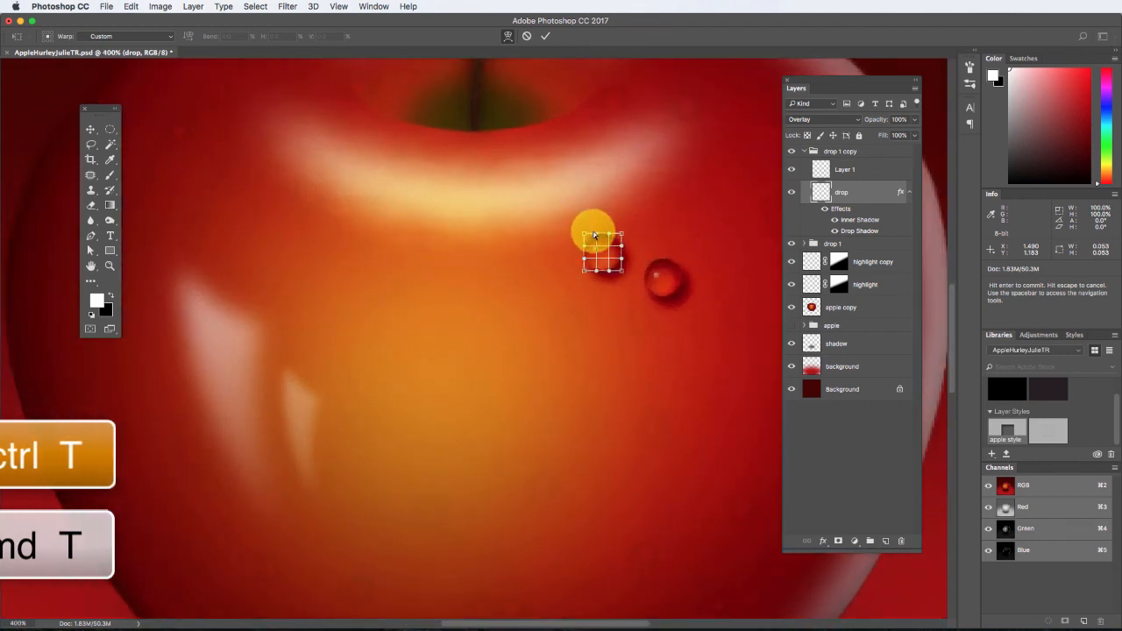
{"action": "left_click_drag", "start_coordinate": [585, 226], "coordinate": [604, 208]}
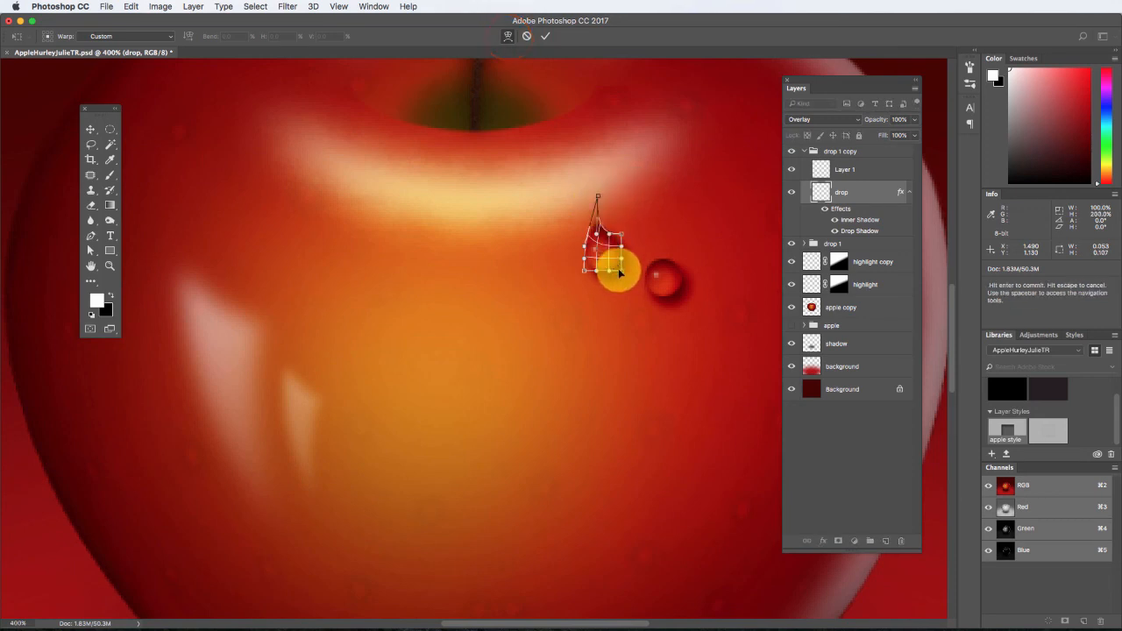
{"action": "left_click_drag", "start_coordinate": [621, 272], "coordinate": [615, 277]}
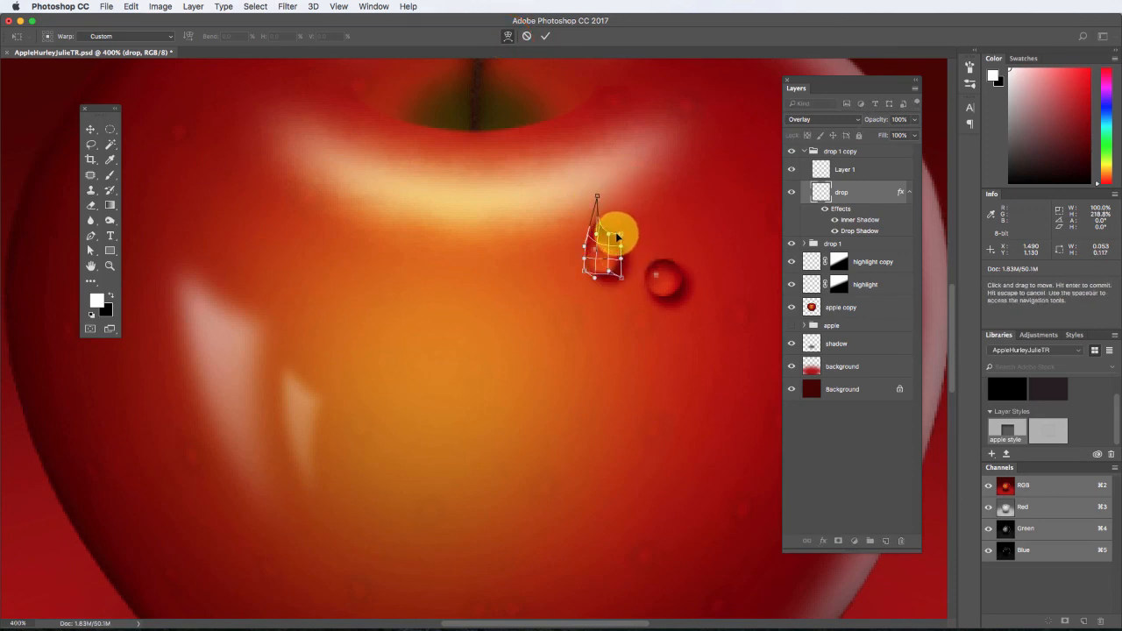
{"action": "left_click_drag", "start_coordinate": [620, 235], "coordinate": [616, 245]}
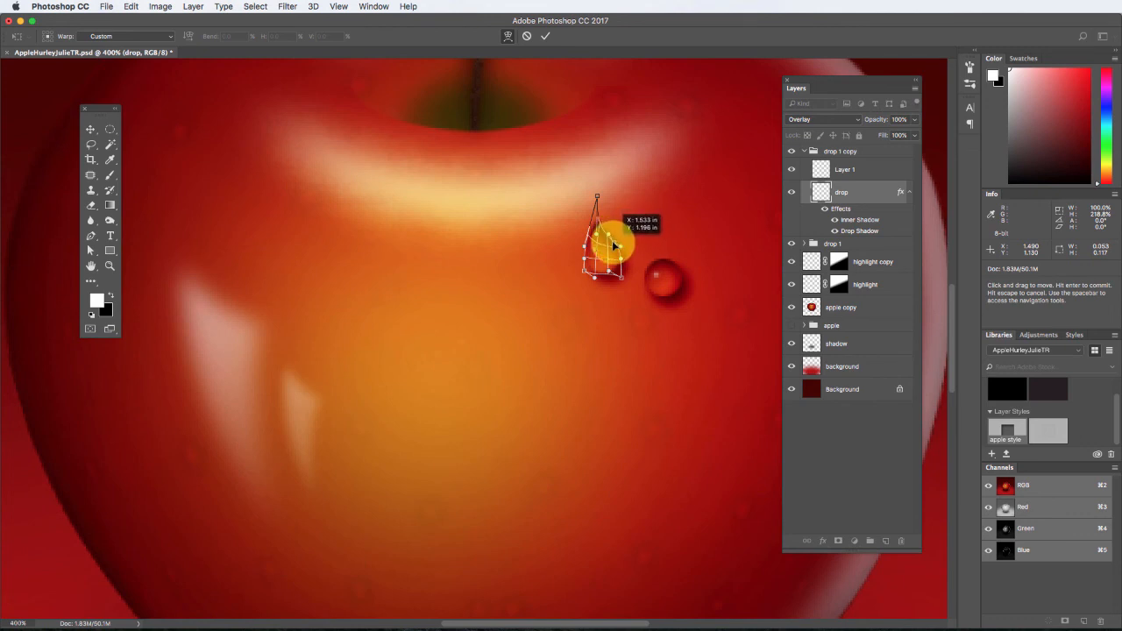
{"action": "left_click", "coordinate": [91, 127]}
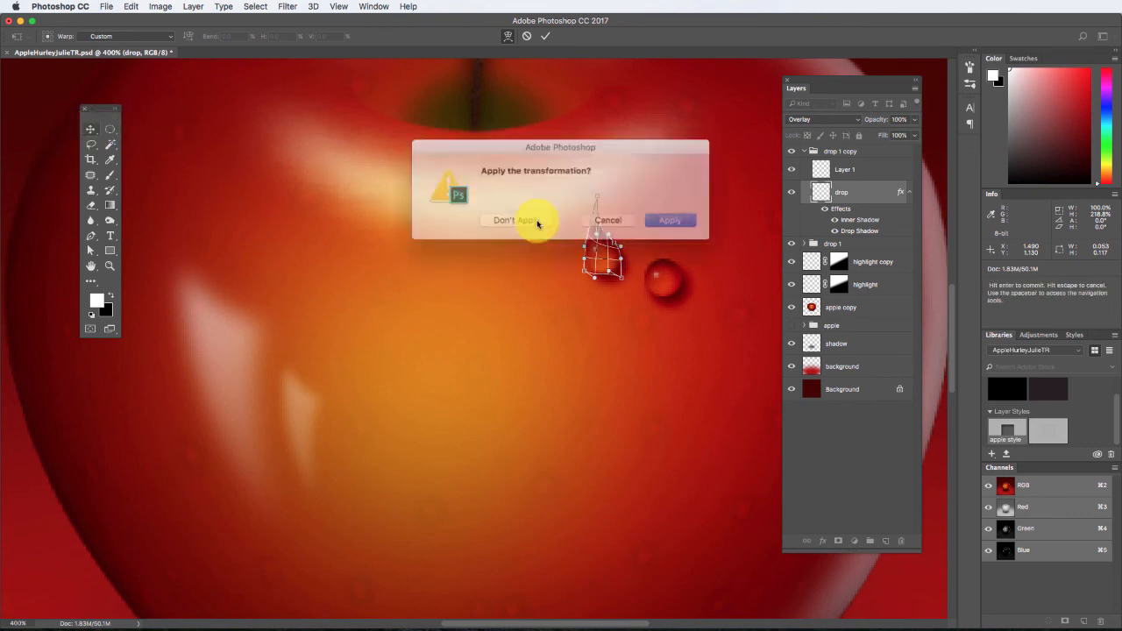
{"action": "left_click", "coordinate": [656, 217]}
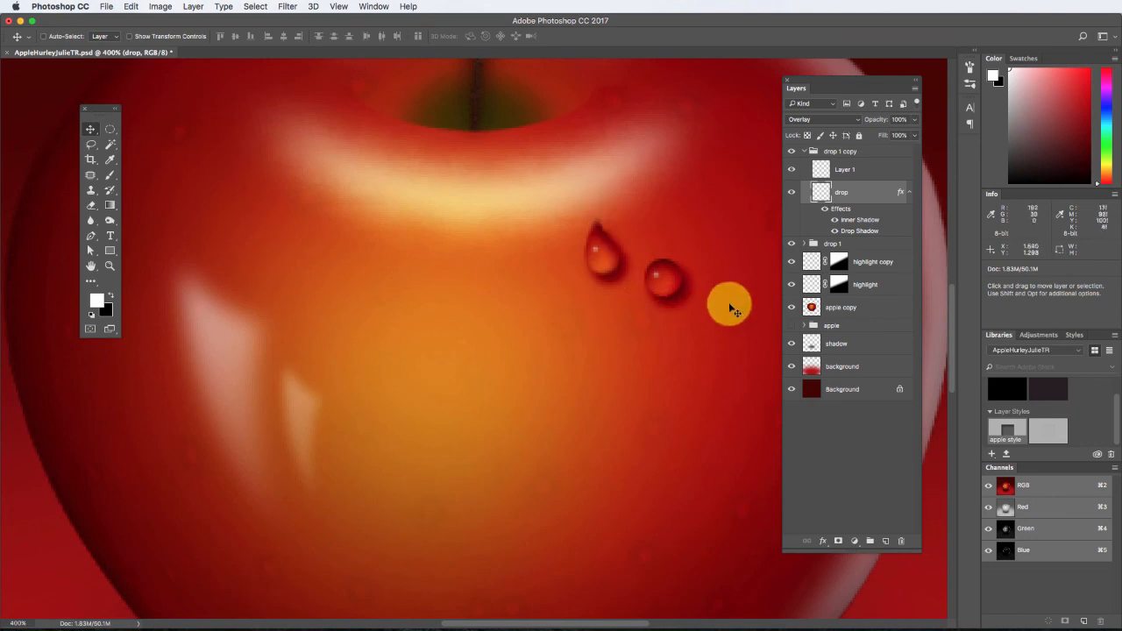
{"action": "key", "text": "super+minus"}
{"action": "key", "text": "super+minus"}
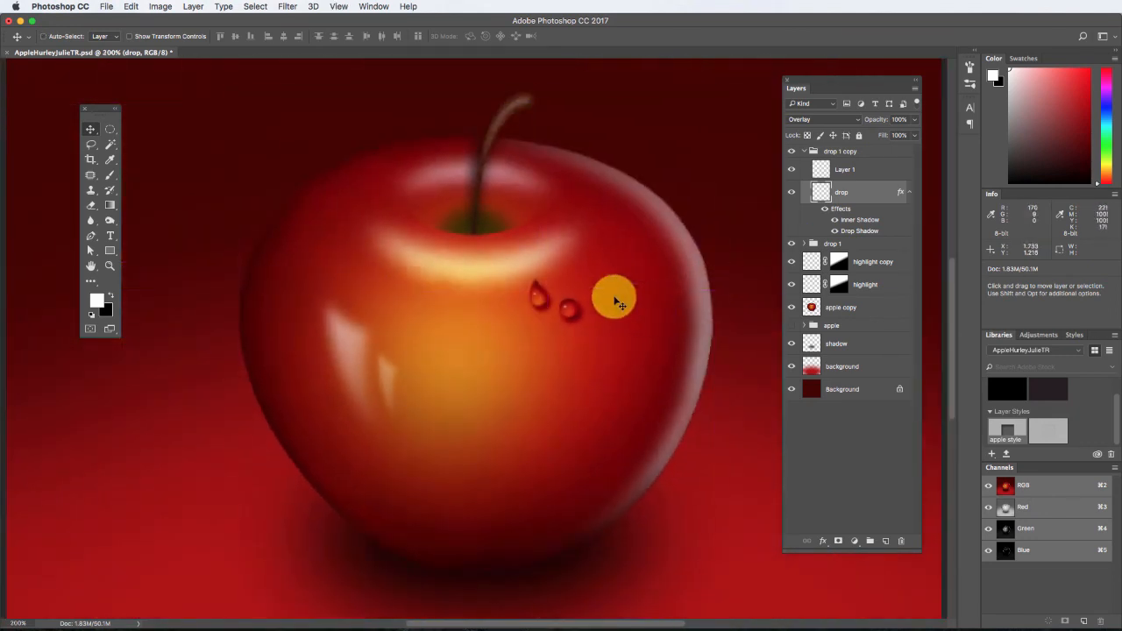
{"action": "key", "text": "super+t"}
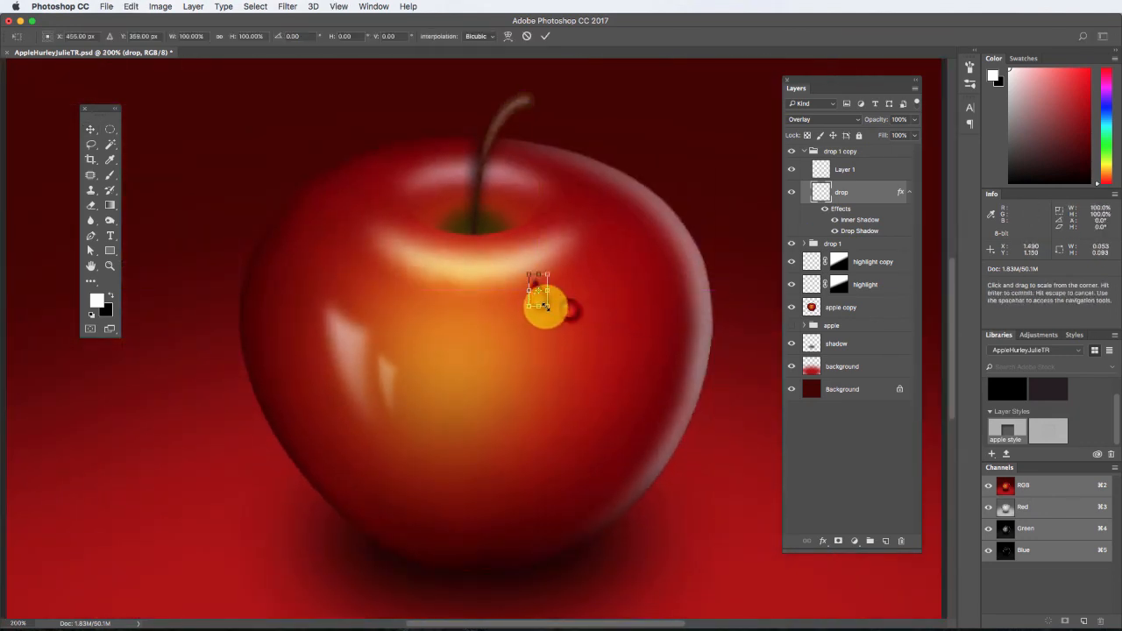
{"action": "left_click_drag", "start_coordinate": [545, 306], "coordinate": [541, 298]}
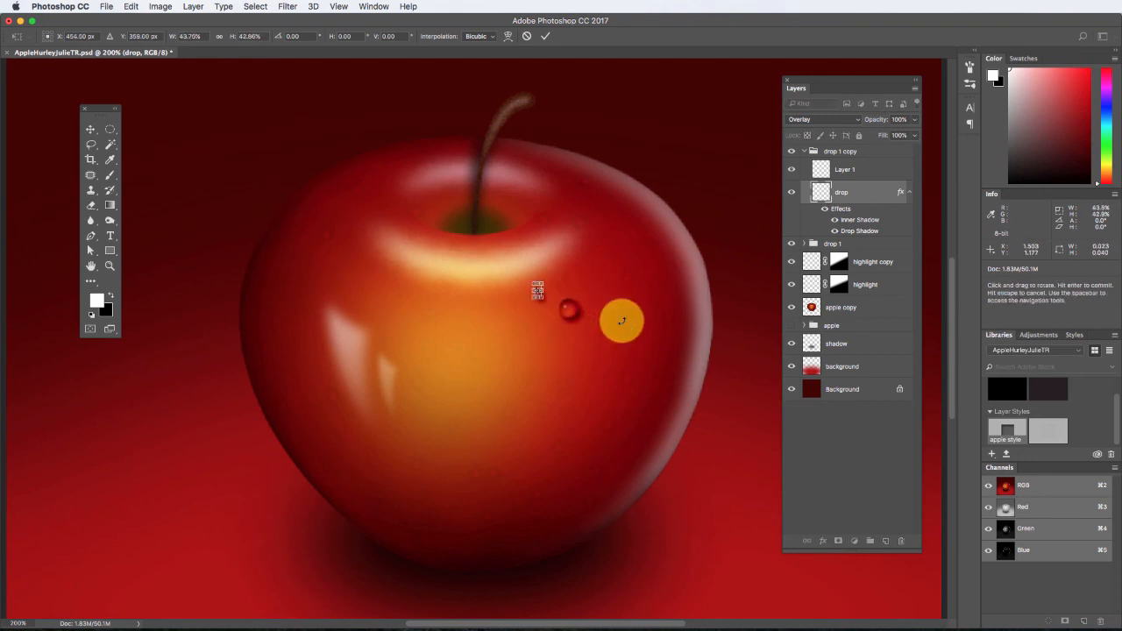
{"action": "left_click", "coordinate": [91, 129]}
{"action": "key", "text": "Return"}
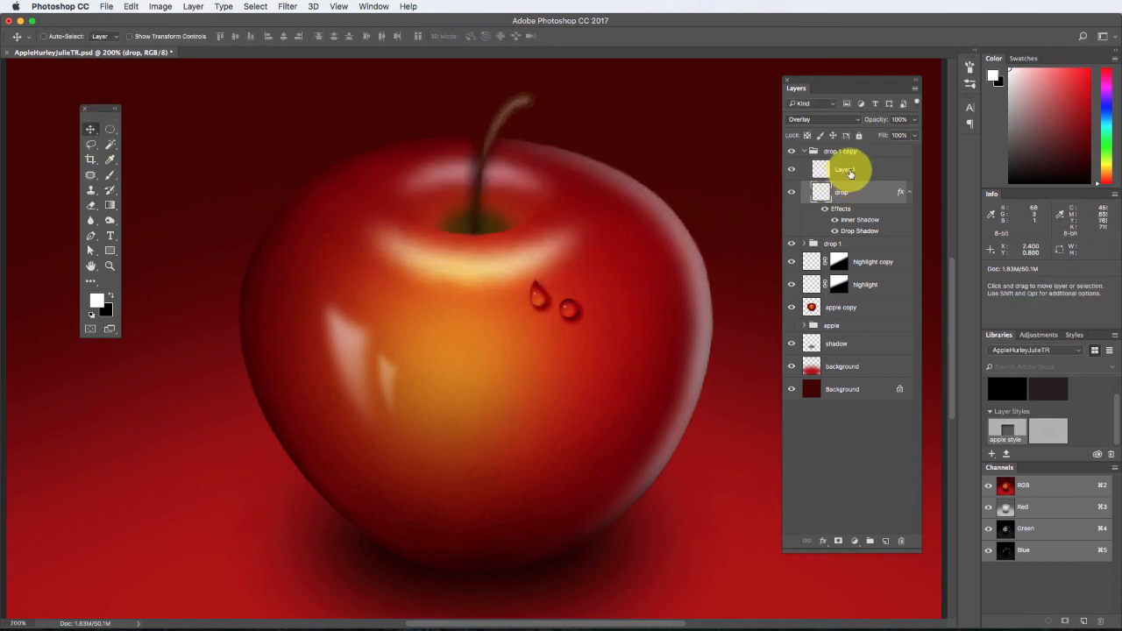
Scale the "drop 1 copy" group to about 56% width and 57% height and move it just below the round drop.
{"action": "left_click", "coordinate": [815, 152]}
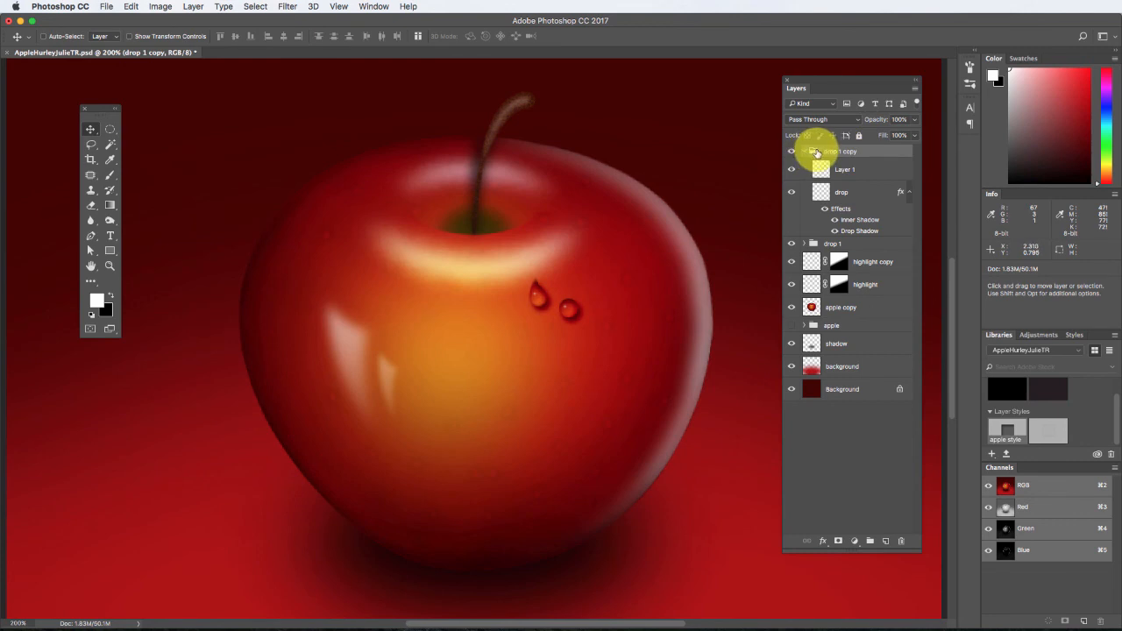
{"action": "key", "text": "super"}
{"action": "key", "text": "super+t"}
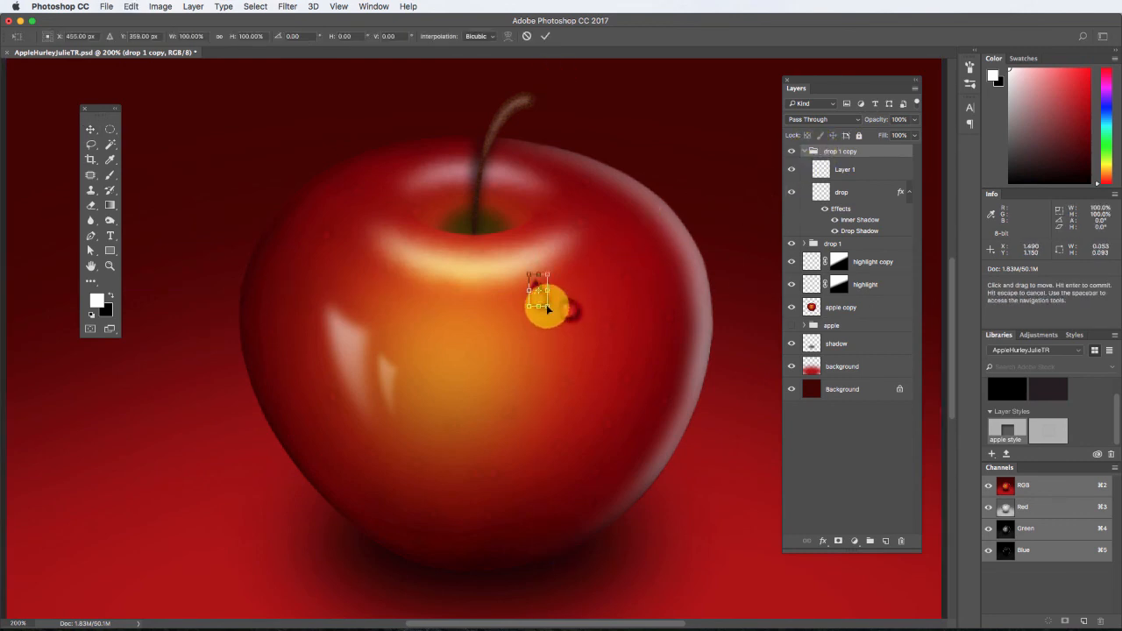
{"action": "left_click_drag", "start_coordinate": [546, 306], "coordinate": [533, 294]}
{"action": "left_click", "coordinate": [88, 128]}
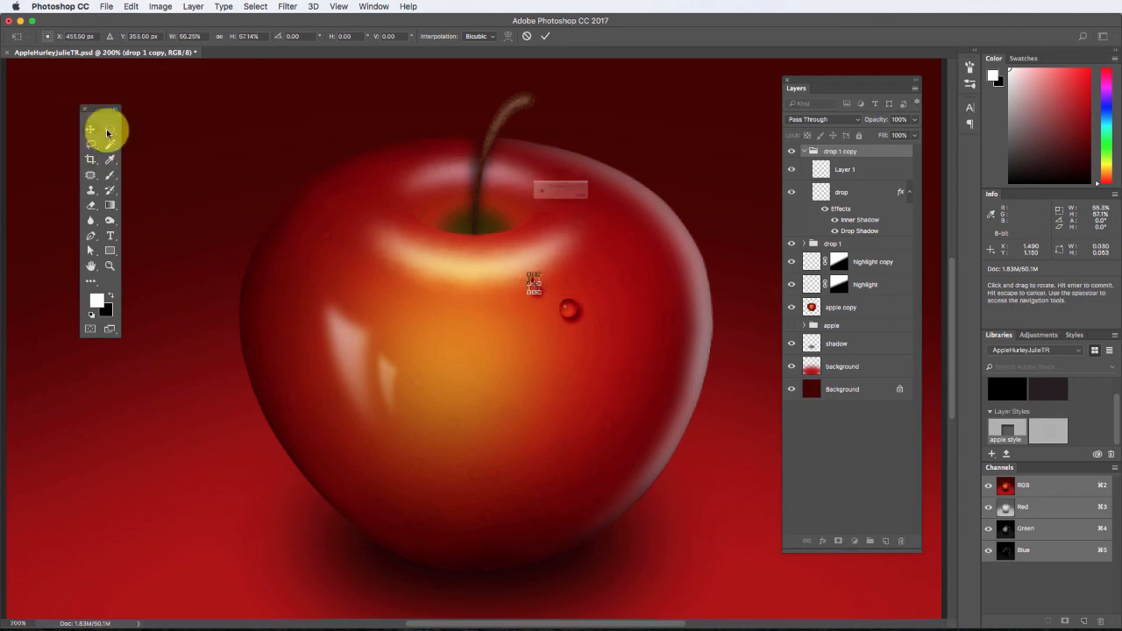
{"action": "left_click", "coordinate": [657, 217]}
{"action": "left_click_drag", "start_coordinate": [539, 295], "coordinate": [565, 343]}
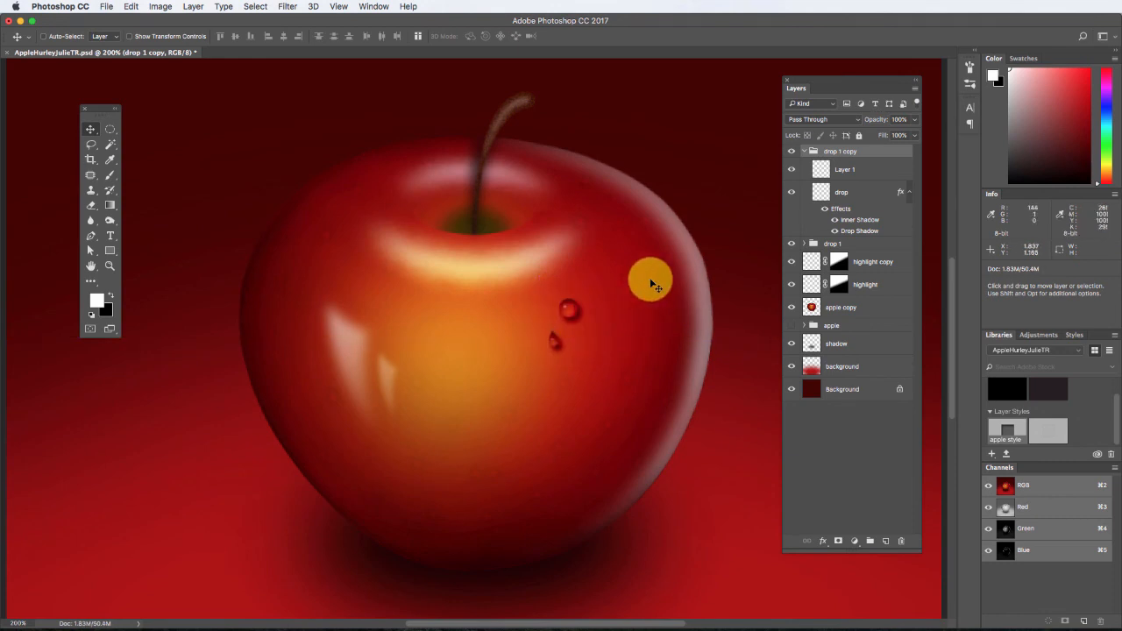
Lower the opacity of the "drop 1 copy" group so the teardrop blends into the apple's skin.
{"action": "key", "text": "super+minus"}
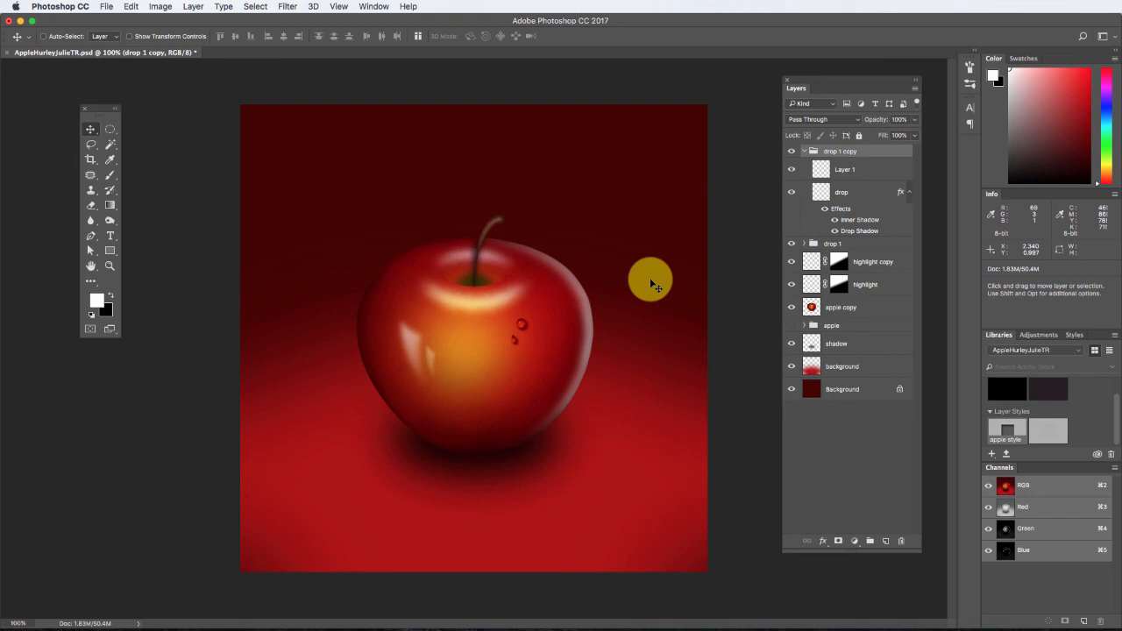
{"action": "left_click", "coordinate": [914, 120]}
{"action": "left_click_drag", "start_coordinate": [911, 131], "coordinate": [896, 138]}
{"action": "left_click", "coordinate": [852, 191]}
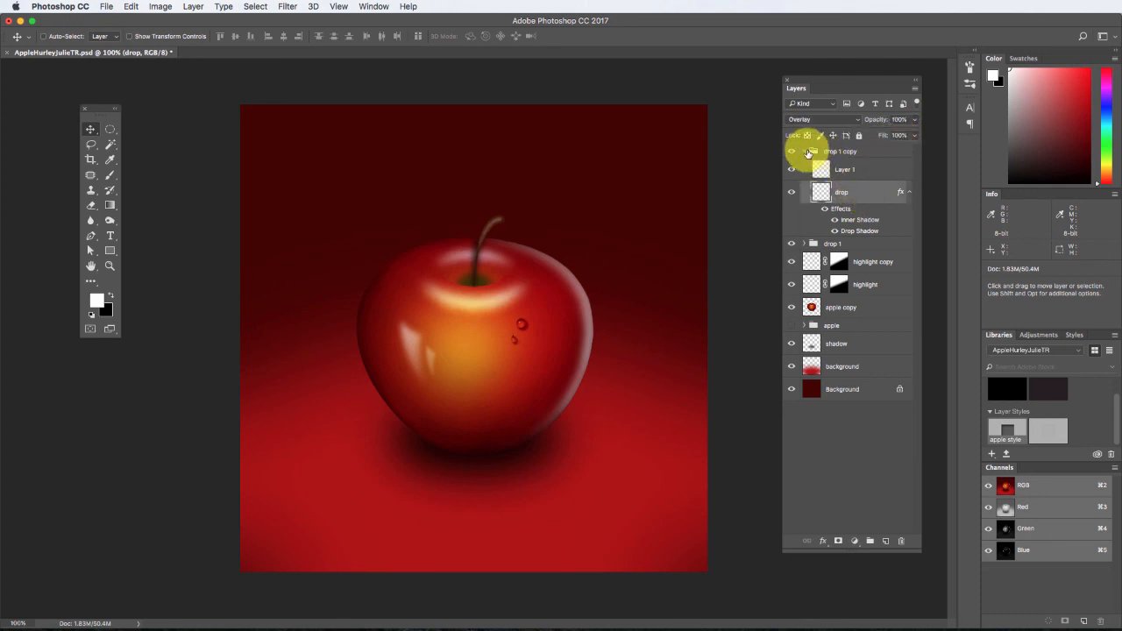
Collapse the copied group and lower the "drop 1" group's opacity to about 60%.
{"action": "left_click", "coordinate": [805, 152]}
{"action": "left_click", "coordinate": [831, 165]}
{"action": "left_click", "coordinate": [914, 120]}
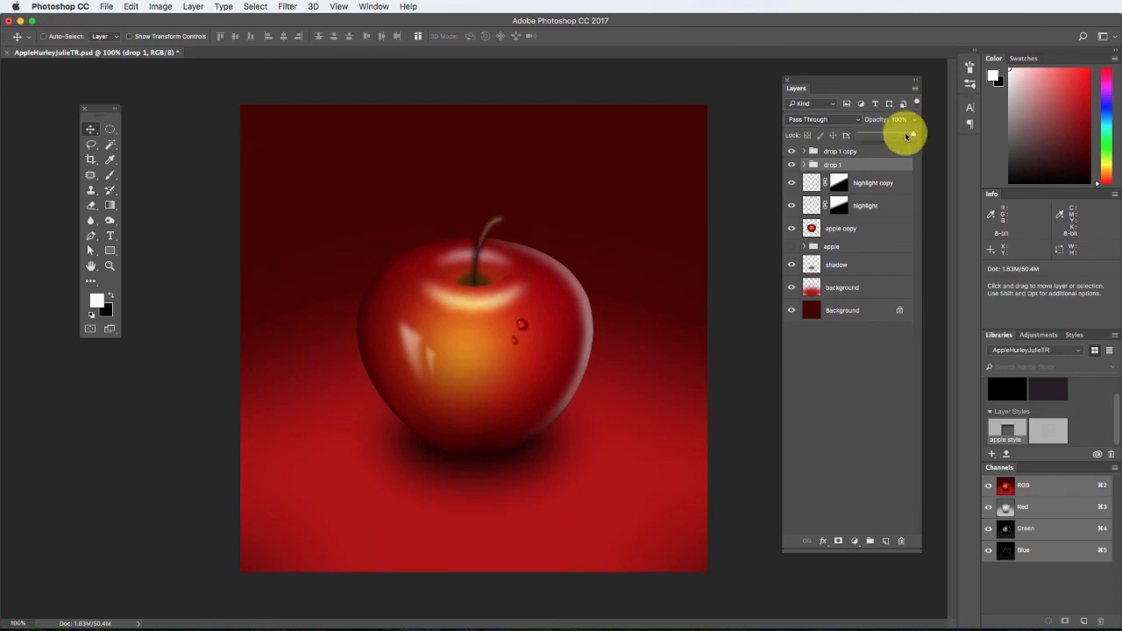
{"action": "left_click_drag", "start_coordinate": [907, 136], "coordinate": [891, 137]}
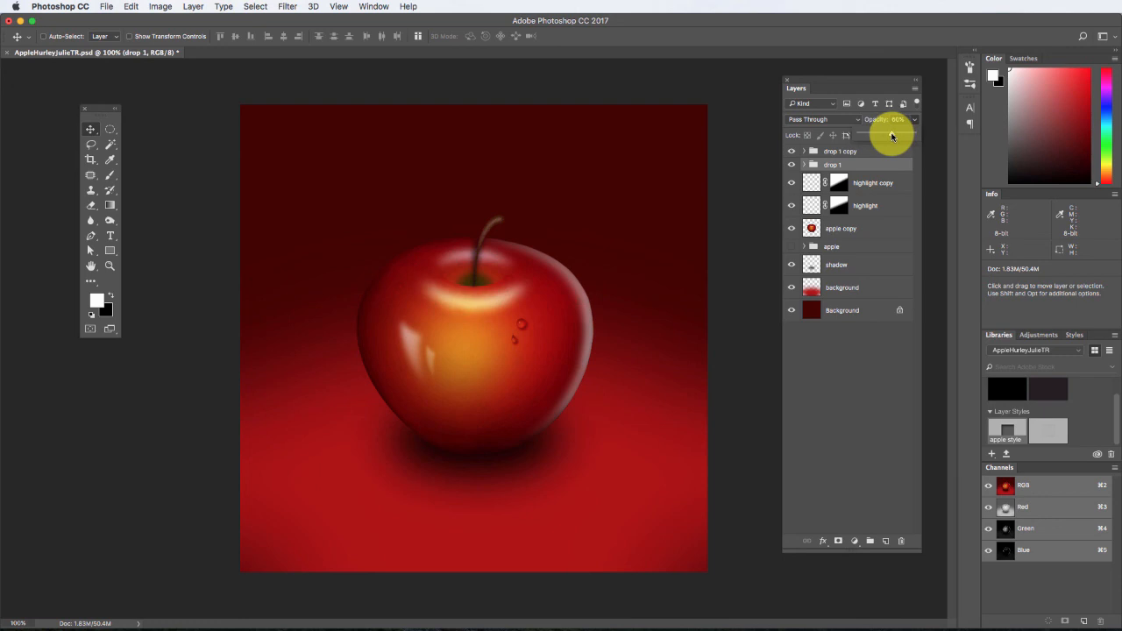